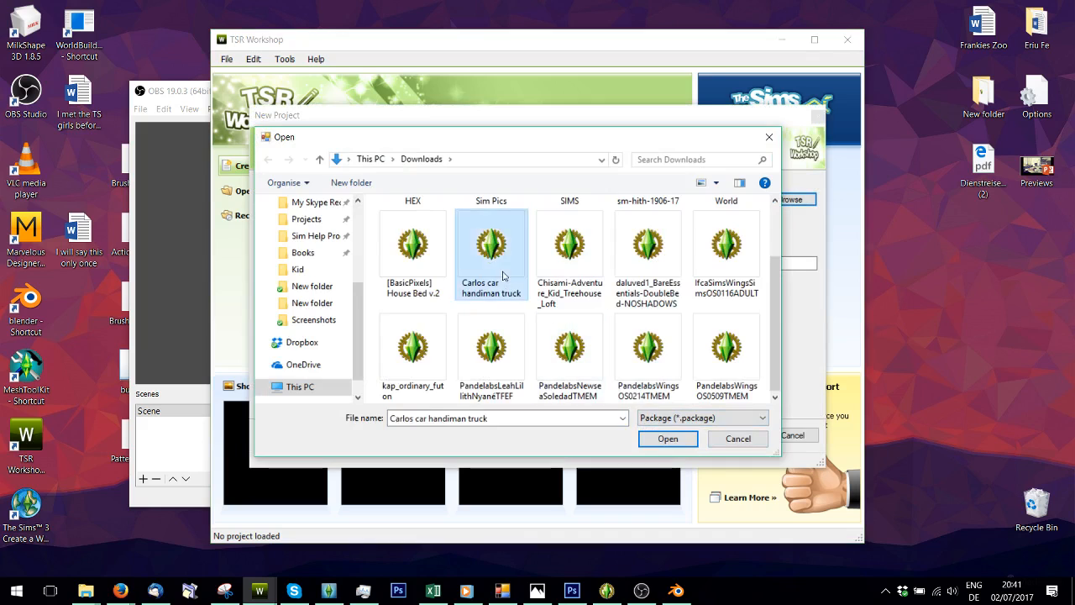
- Import the car handiman truck package from the Downloads folder into a new project
{"action": "left_click", "coordinate": [734, 435]}
{"action": "left_click", "coordinate": [734, 435]}
{"action": "left_click", "coordinate": [794, 436]}
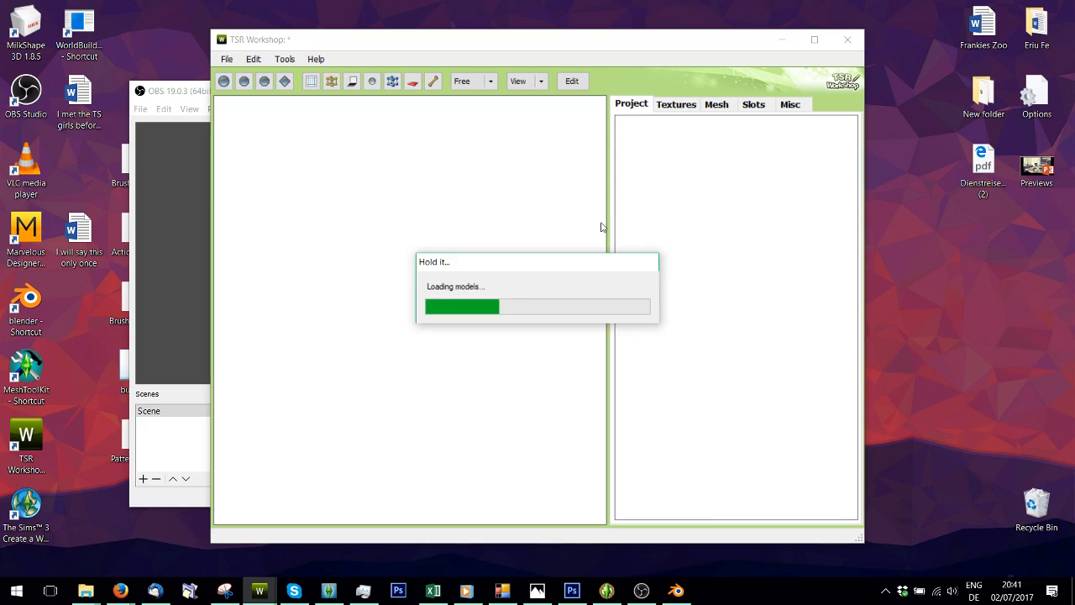
- Show the high level of detail mesh groups and examine the truck's front, bed and roof rack from several angles
{"action": "left_click_drag", "start_coordinate": [367, 367], "coordinate": [533, 294]}
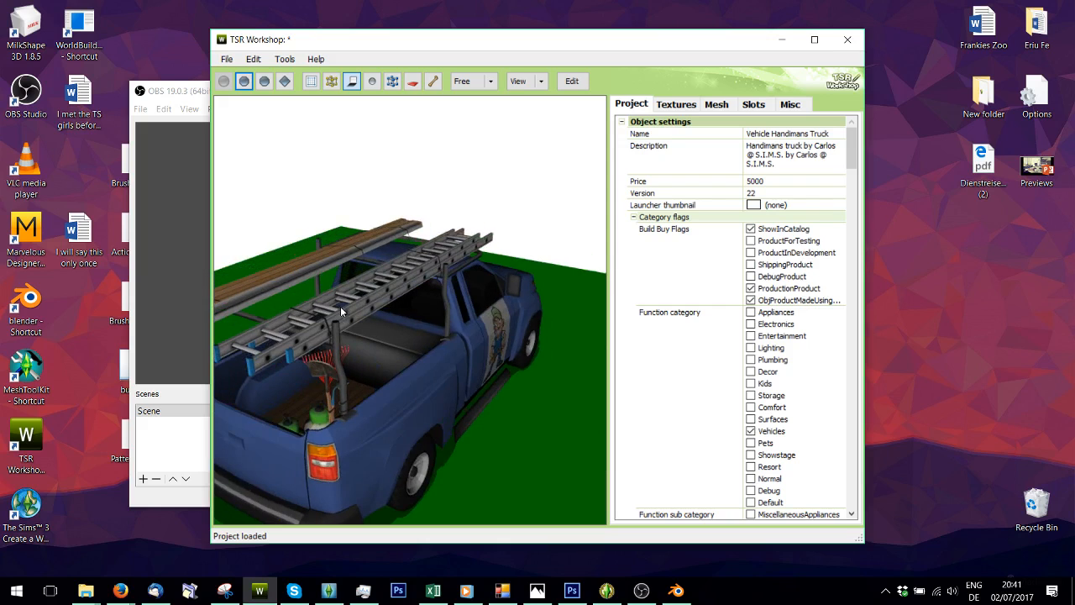
{"action": "left_click_drag", "start_coordinate": [341, 306], "coordinate": [405, 356]}
{"action": "left_click", "coordinate": [717, 104]}
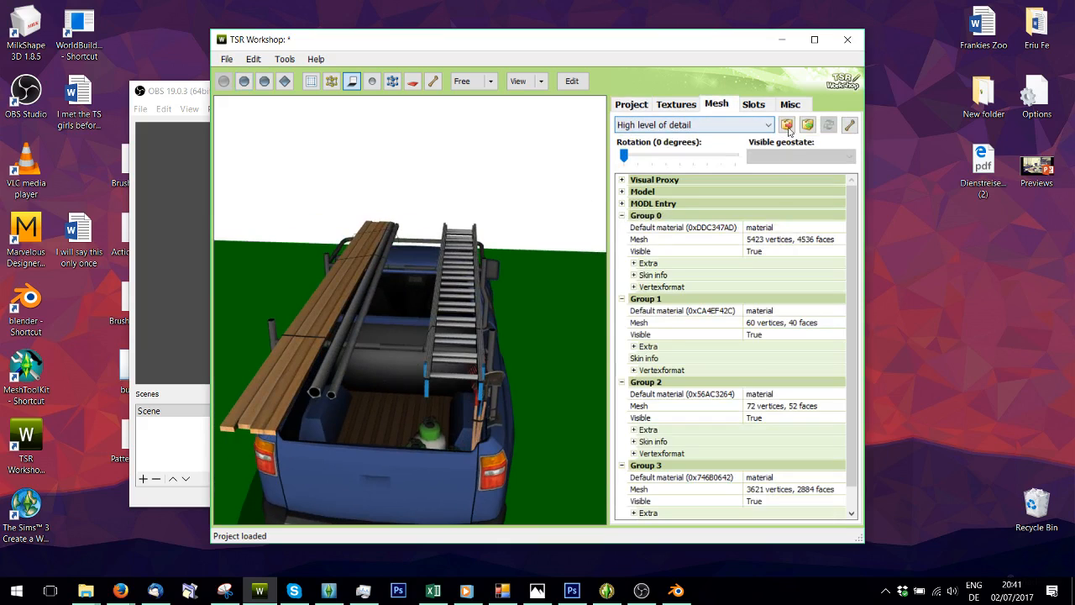
{"action": "key", "text": "ctrl+s"}
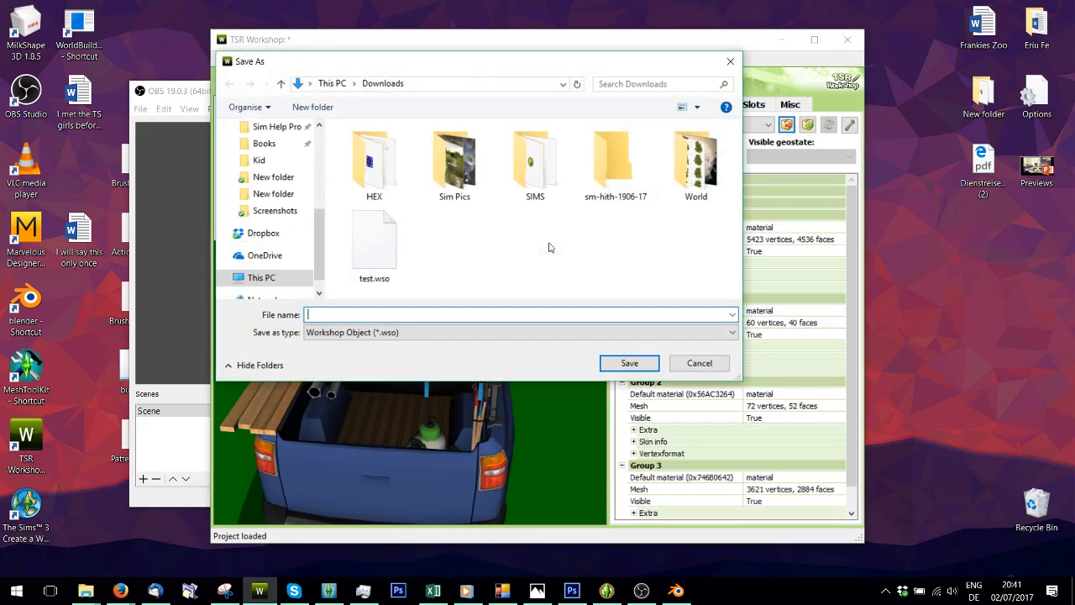
{"action": "left_click", "coordinate": [688, 363]}
{"action": "left_click", "coordinate": [560, 342]}
{"action": "left_click_drag", "start_coordinate": [560, 343], "coordinate": [424, 258]}
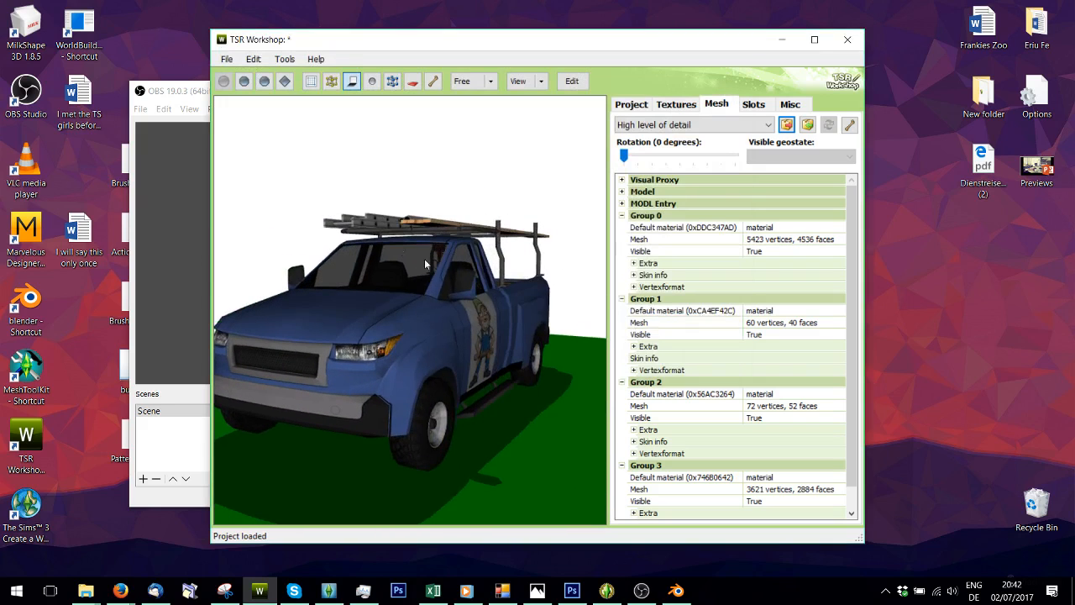
{"action": "left_click_drag", "start_coordinate": [387, 294], "coordinate": [424, 343]}
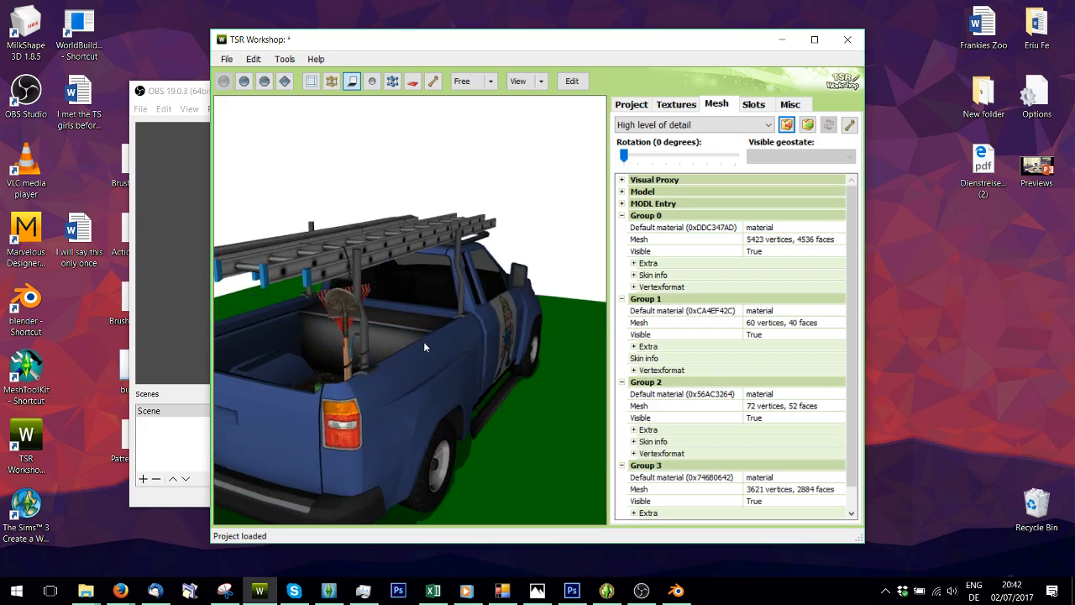
{"action": "left_click_drag", "start_coordinate": [386, 250], "coordinate": [416, 336]}
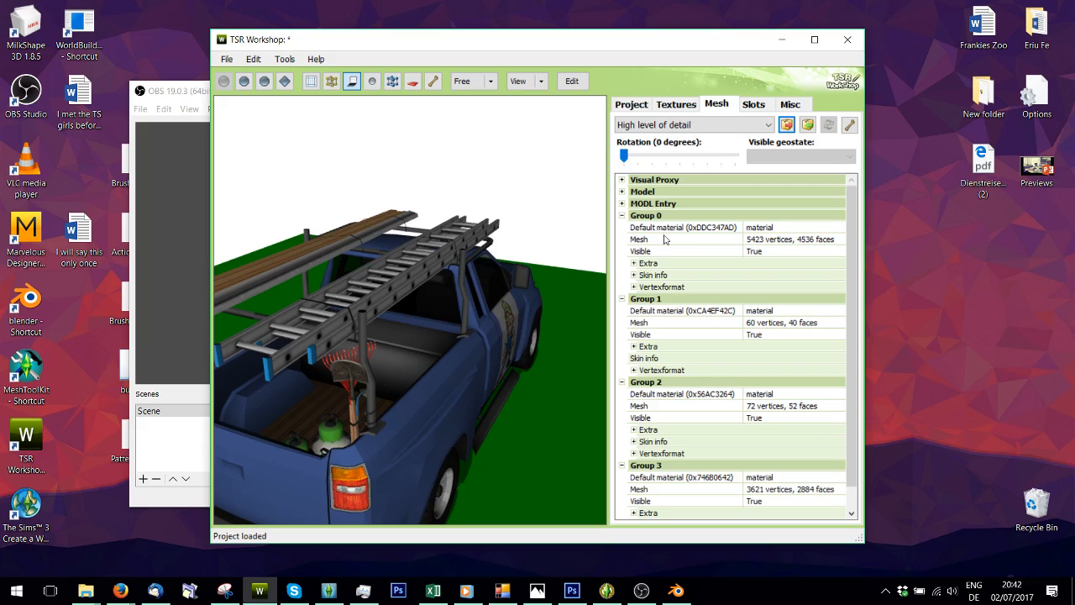
- Export the high level of detail mesh as the Workshop Object test.wso, replacing the existing file
{"action": "left_click", "coordinate": [787, 125]}
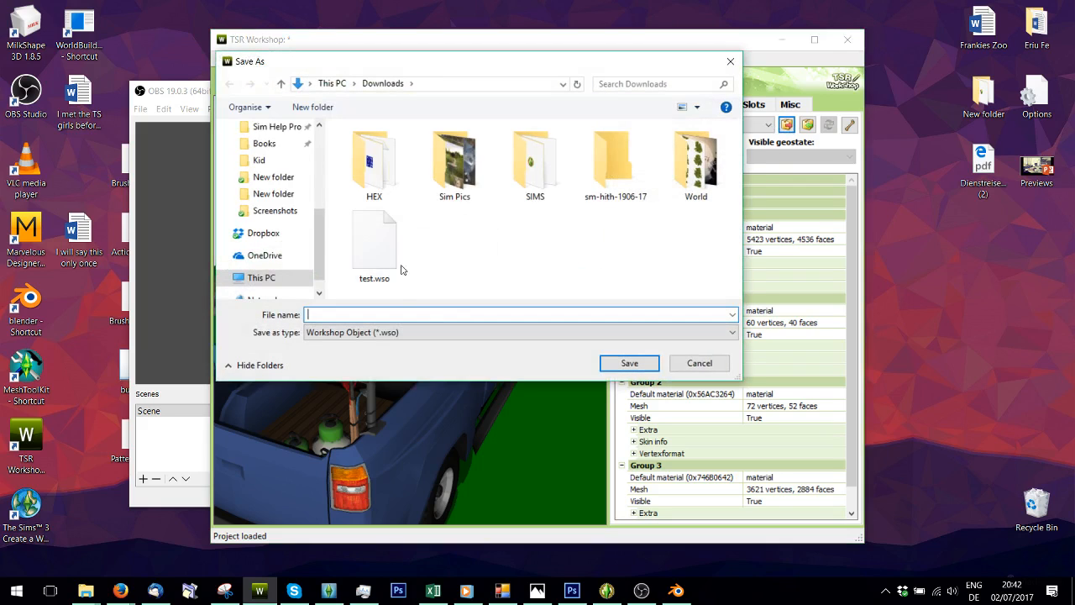
{"action": "double_click", "coordinate": [376, 281]}
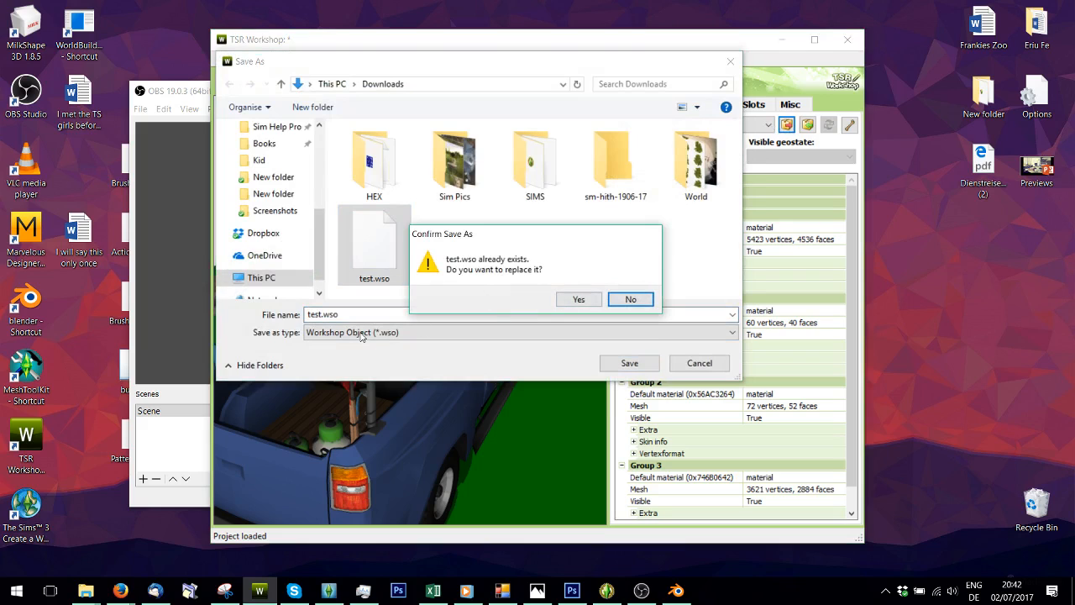
{"action": "left_click", "coordinate": [576, 301]}
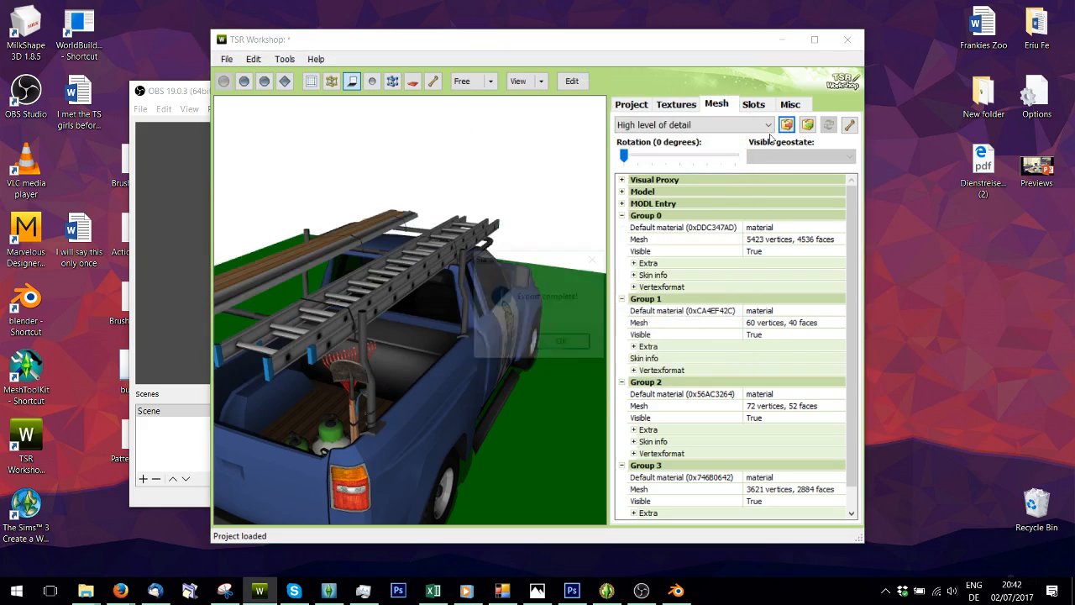
{"action": "left_click", "coordinate": [559, 339]}
- Export the same mesh in Wavefront Object format as test.obj, replacing the existing file
{"action": "left_click", "coordinate": [787, 126]}
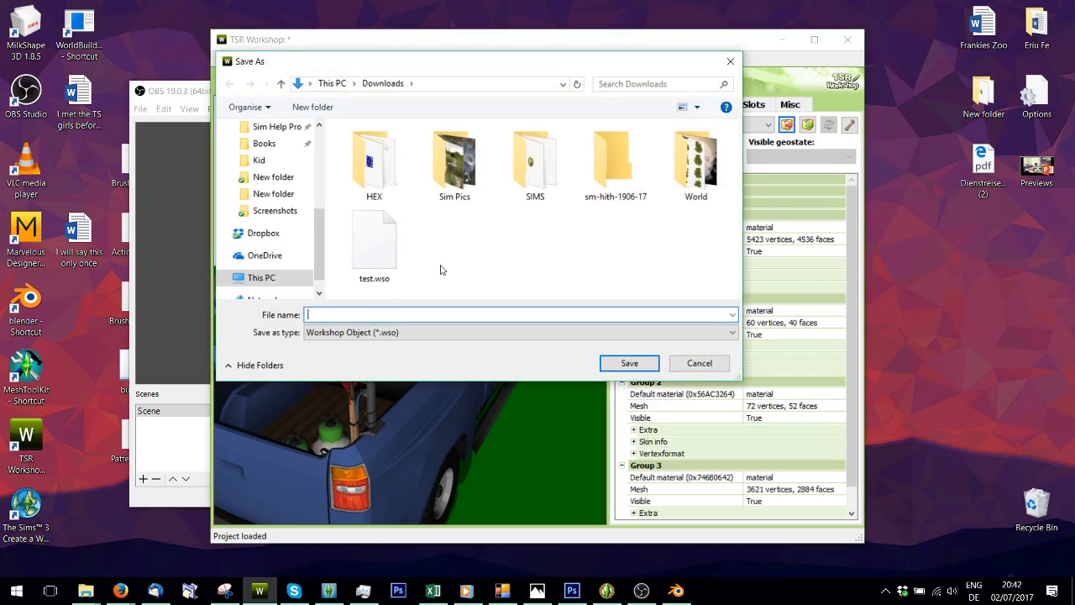
{"action": "left_click", "coordinate": [472, 334]}
{"action": "left_click", "coordinate": [338, 357]}
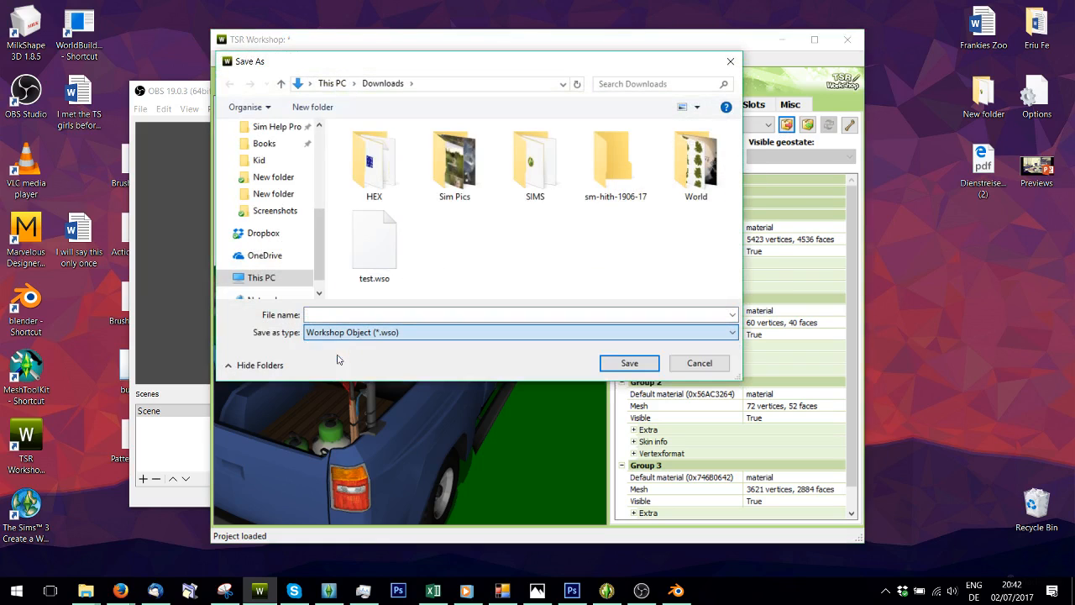
{"action": "double_click", "coordinate": [361, 261]}
{"action": "left_click", "coordinate": [563, 299]}
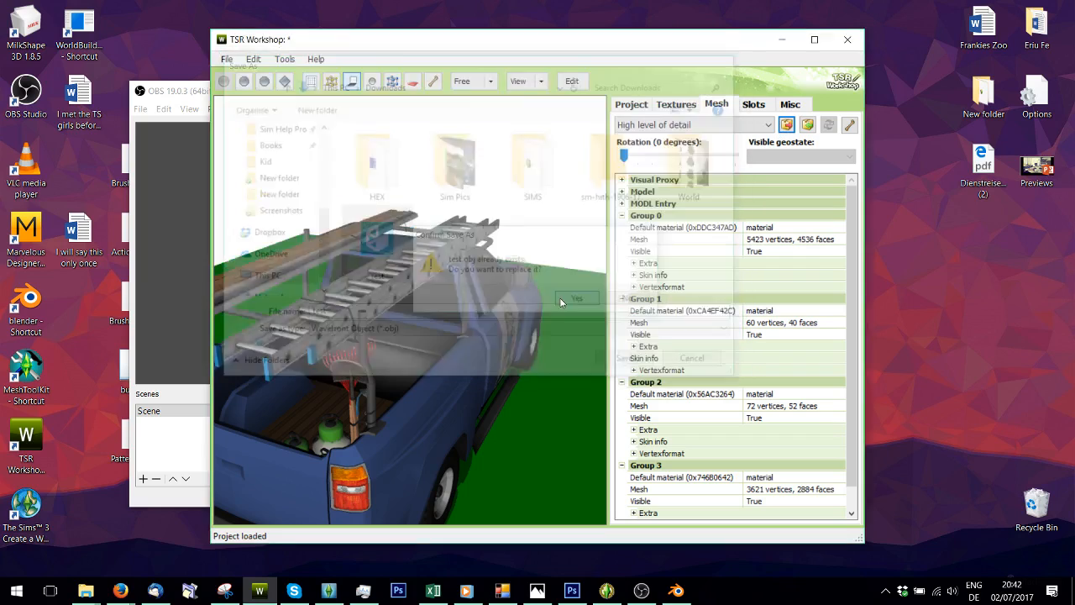
{"action": "left_click", "coordinate": [562, 343]}
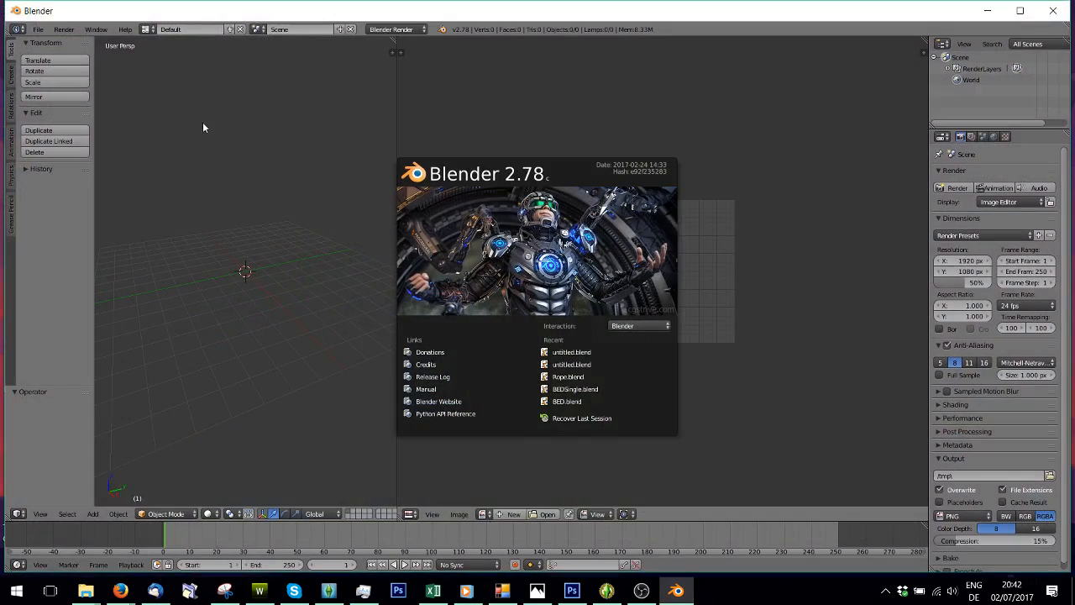
- In Blender, import test.obj from the Downloads folder and widen the 3D view for a larger view of the truck
{"action": "left_click", "coordinate": [39, 31]}
{"action": "mouse_move", "coordinate": [84, 231]}
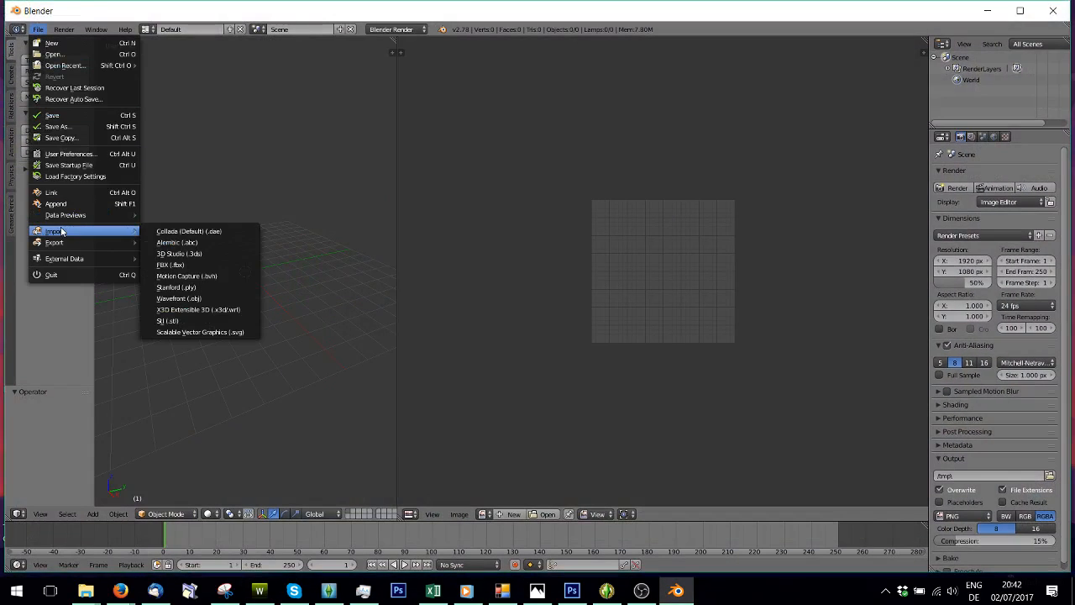
{"action": "left_click", "coordinate": [205, 298]}
{"action": "left_click", "coordinate": [41, 216]}
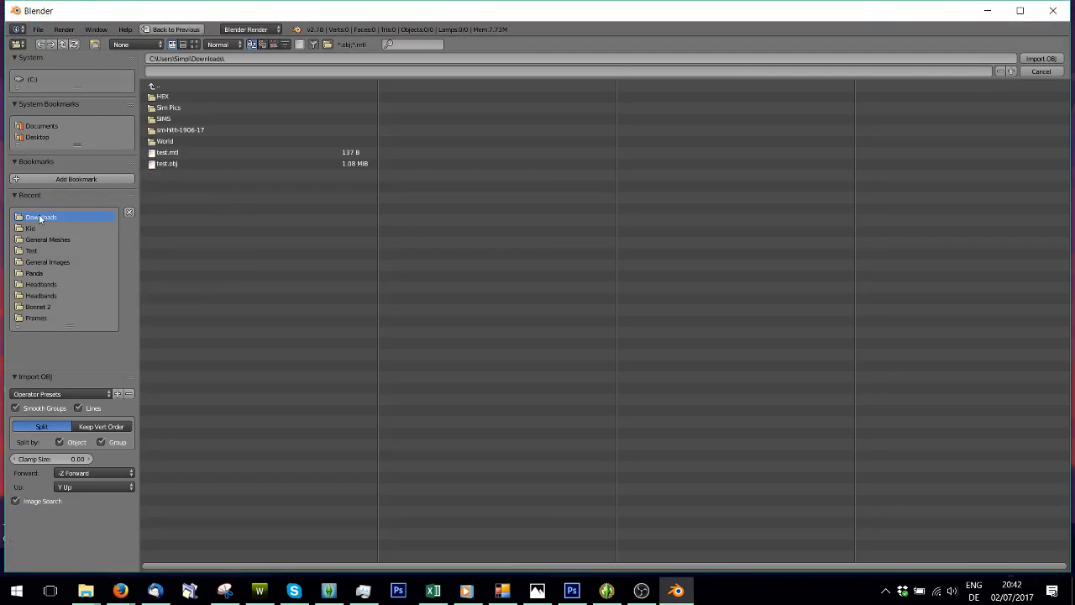
{"action": "double_click", "coordinate": [172, 165]}
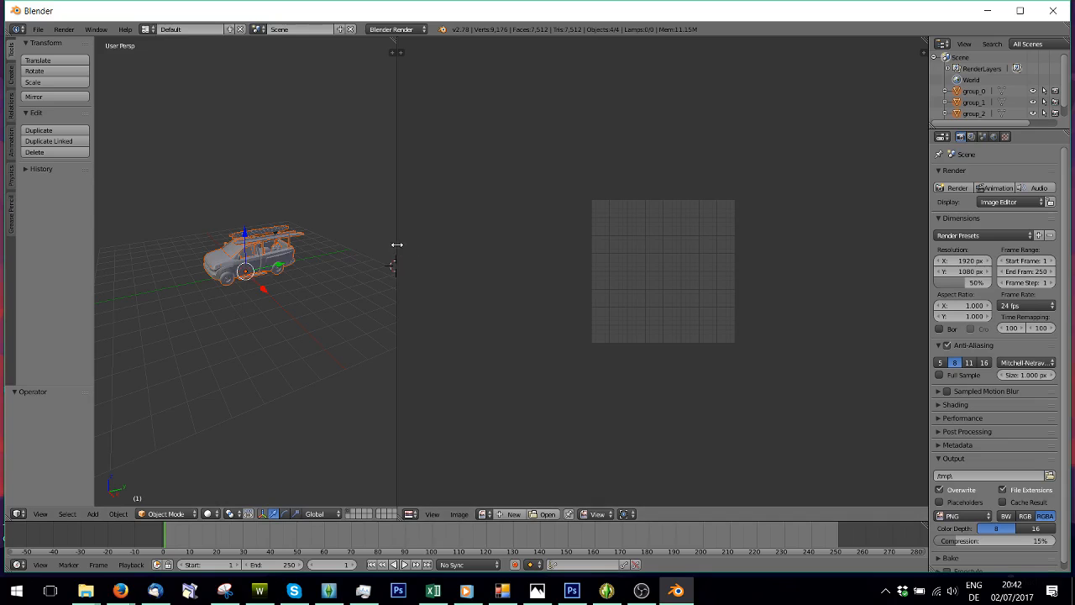
{"action": "left_click_drag", "start_coordinate": [398, 252], "coordinate": [552, 271]}
{"action": "key", "text": "KP_Decimal"}
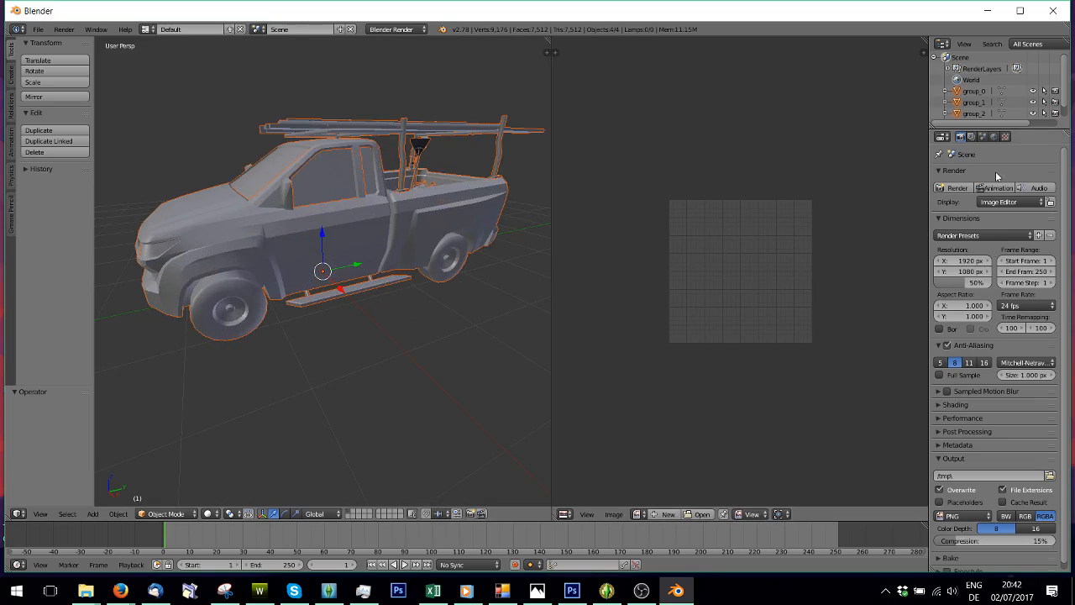
- Select the imported groups one after another to examine which truck parts each contains, ending with group_3
{"action": "scroll", "coordinate": [983, 80], "scroll_direction": "down", "scroll_amount": 1}
{"action": "left_click", "coordinate": [981, 90]}
{"action": "left_click", "coordinate": [974, 113]}
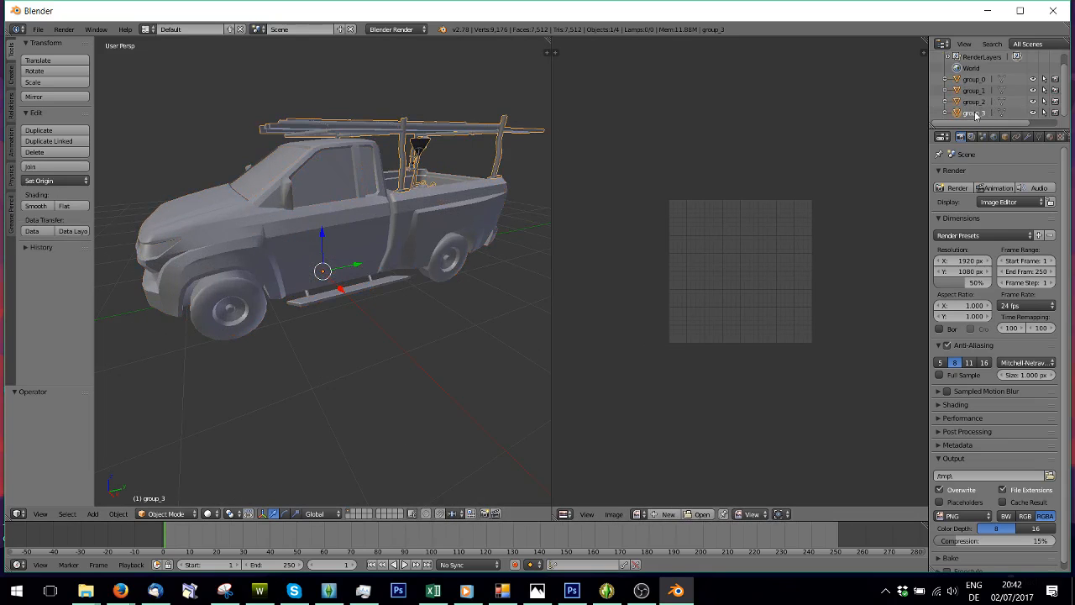
{"action": "left_click", "coordinate": [974, 79]}
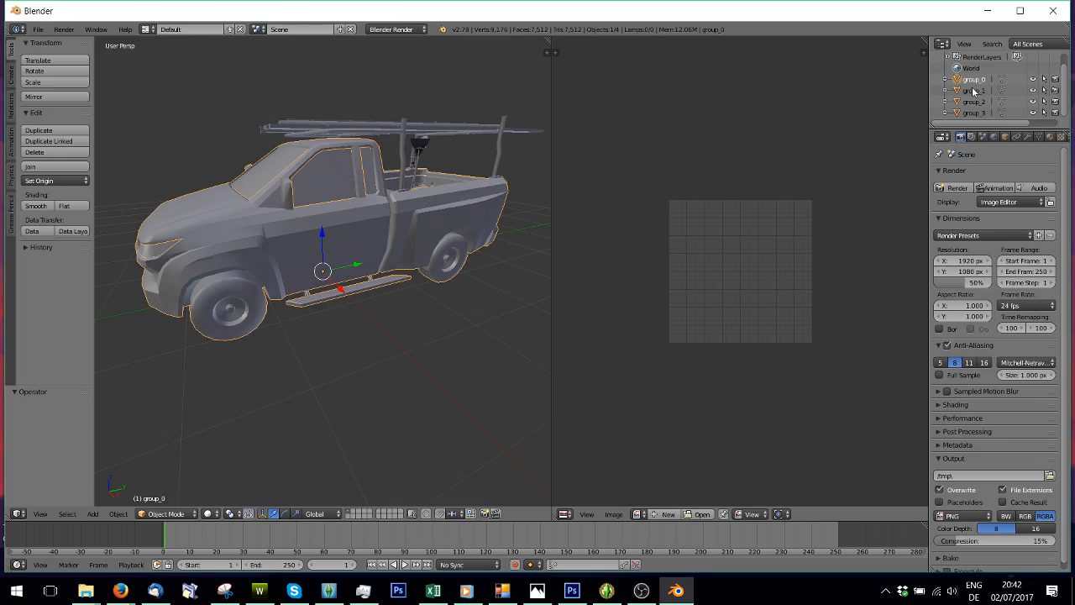
{"action": "left_click", "coordinate": [974, 91]}
{"action": "left_click", "coordinate": [975, 113]}
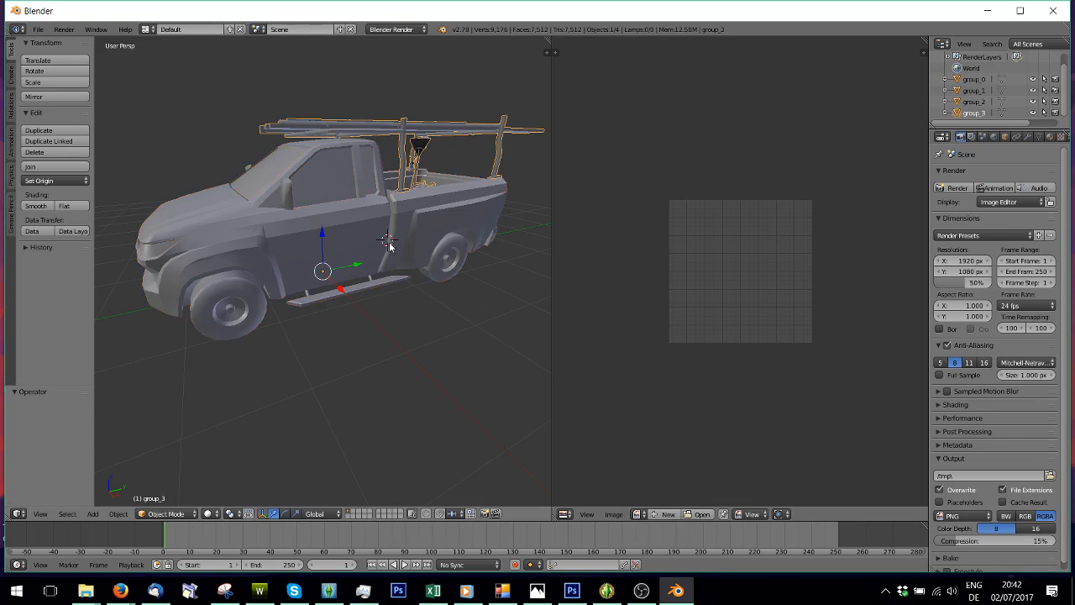
{"action": "middle_click_drag", "start_coordinate": [417, 273], "coordinate": [438, 351]}
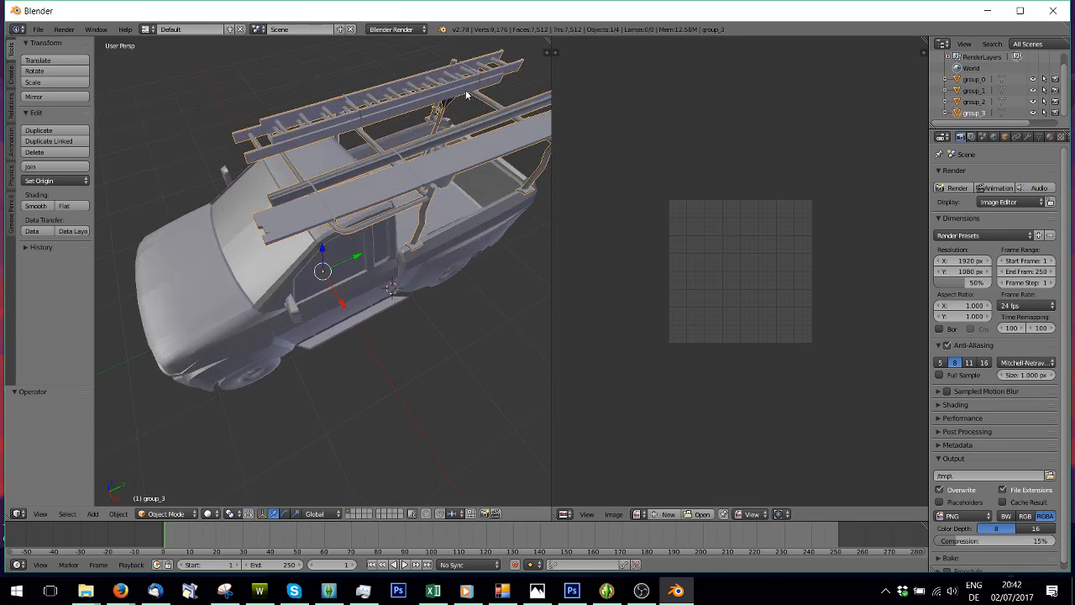
- Delete the truck body and window objects group_0, group_2 and group_1 from the scene, keeping only group_3
{"action": "right_click", "coordinate": [968, 80]}
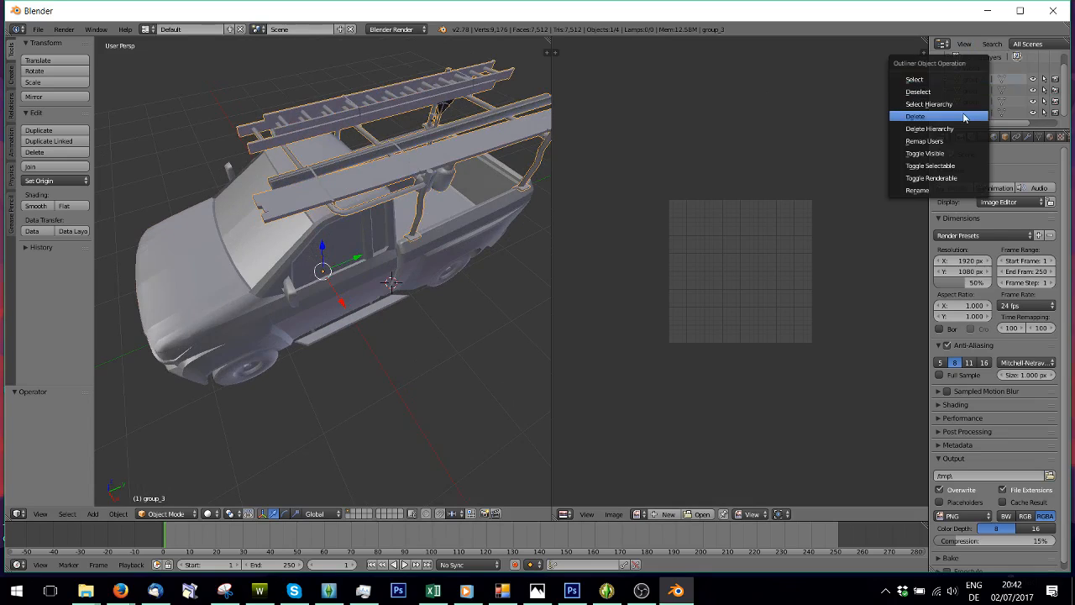
{"action": "left_click", "coordinate": [975, 111]}
{"action": "right_click", "coordinate": [972, 102]}
{"action": "left_click", "coordinate": [965, 99]}
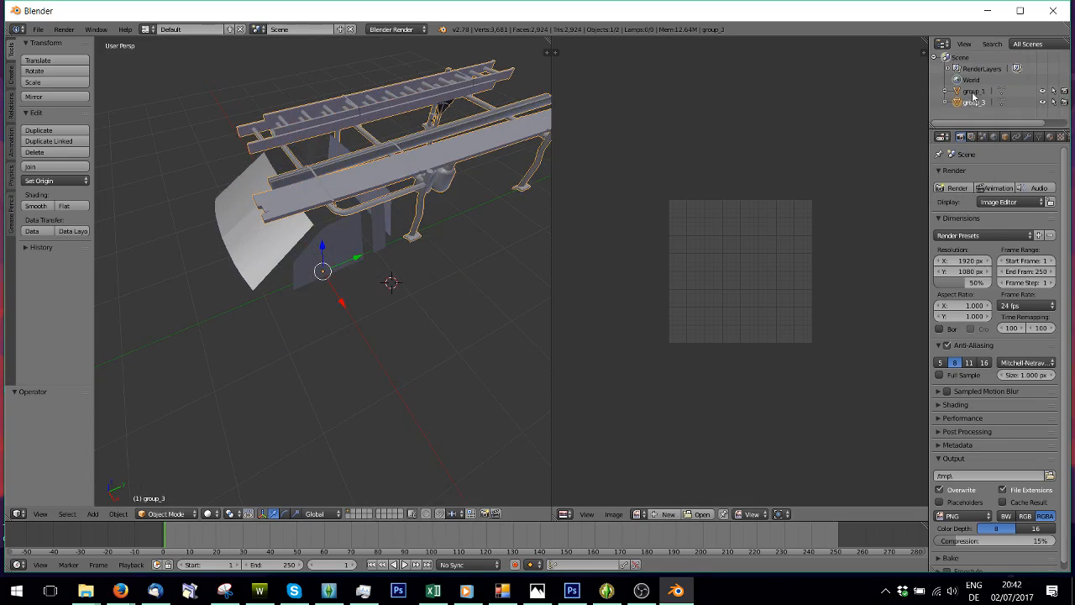
{"action": "right_click", "coordinate": [966, 91]}
{"action": "left_click", "coordinate": [966, 91]}
- Put the rack and cargo mesh group_3 in Edit Mode and turn on selection sync between UVs and mesh
{"action": "middle_click_drag", "start_coordinate": [387, 277], "coordinate": [317, 228]}
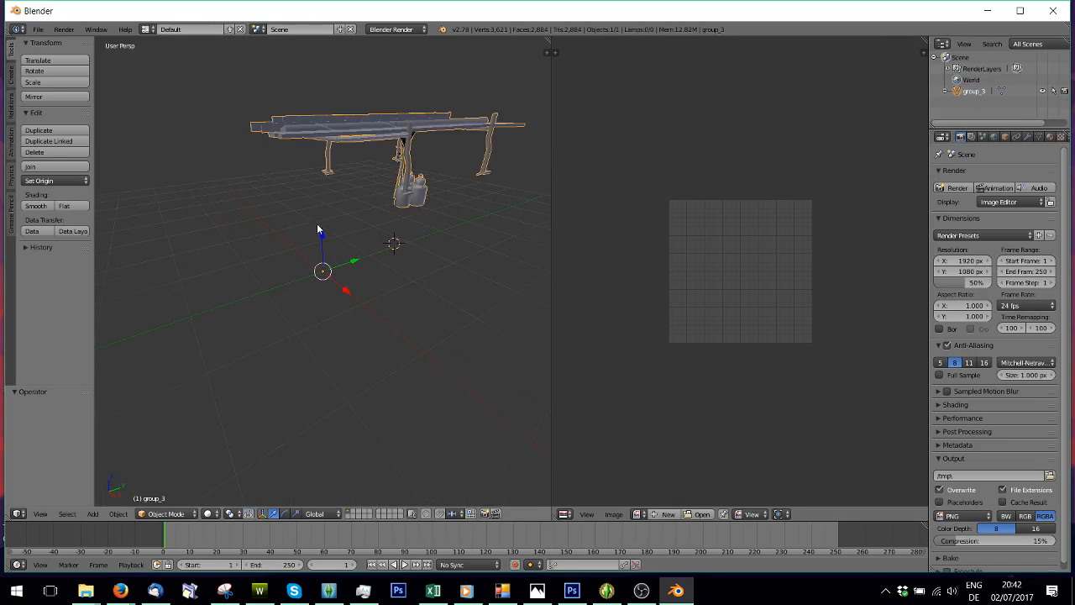
{"action": "middle_click_drag", "start_coordinate": [357, 179], "coordinate": [553, 254]}
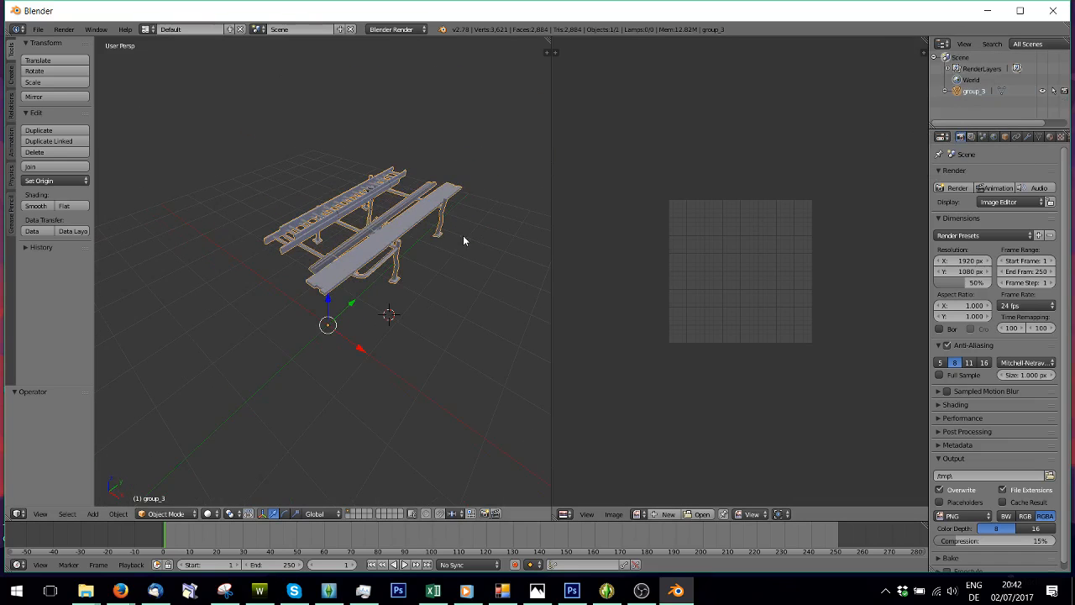
{"action": "left_click", "coordinate": [165, 513]}
{"action": "left_click", "coordinate": [173, 482]}
{"action": "middle_click_drag", "start_coordinate": [370, 348], "coordinate": [411, 284]}
{"action": "scroll", "coordinate": [411, 284], "scroll_direction": "up", "scroll_amount": 2}
{"action": "middle_click_drag", "start_coordinate": [419, 147], "coordinate": [389, 256]}
{"action": "scroll", "coordinate": [390, 255], "scroll_direction": "down", "scroll_amount": 2}
{"action": "scroll", "coordinate": [387, 272], "scroll_direction": "up", "scroll_amount": 2}
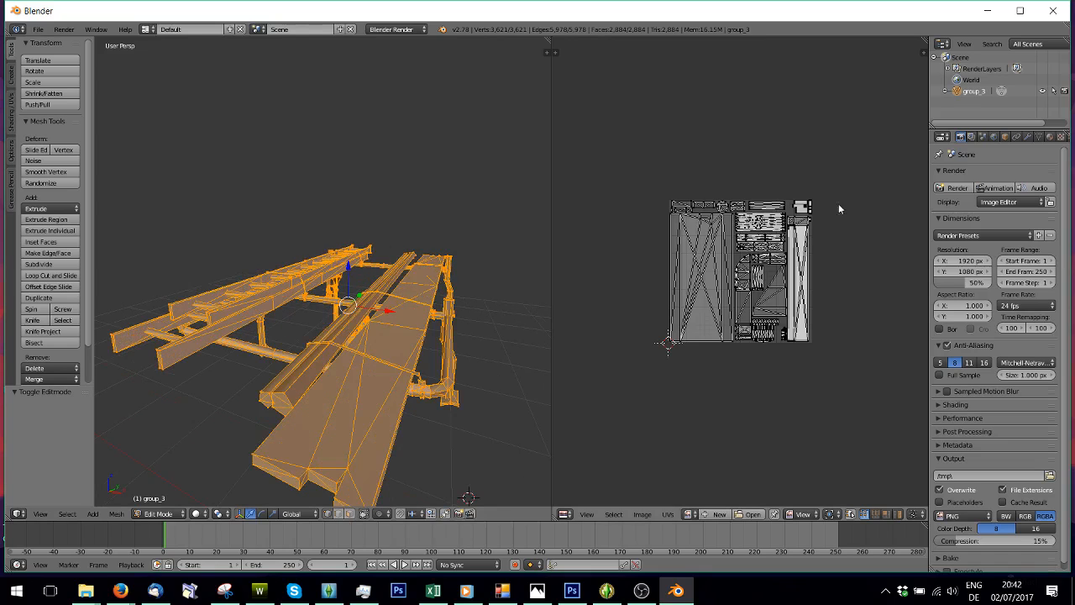
{"action": "left_click", "coordinate": [850, 514]}
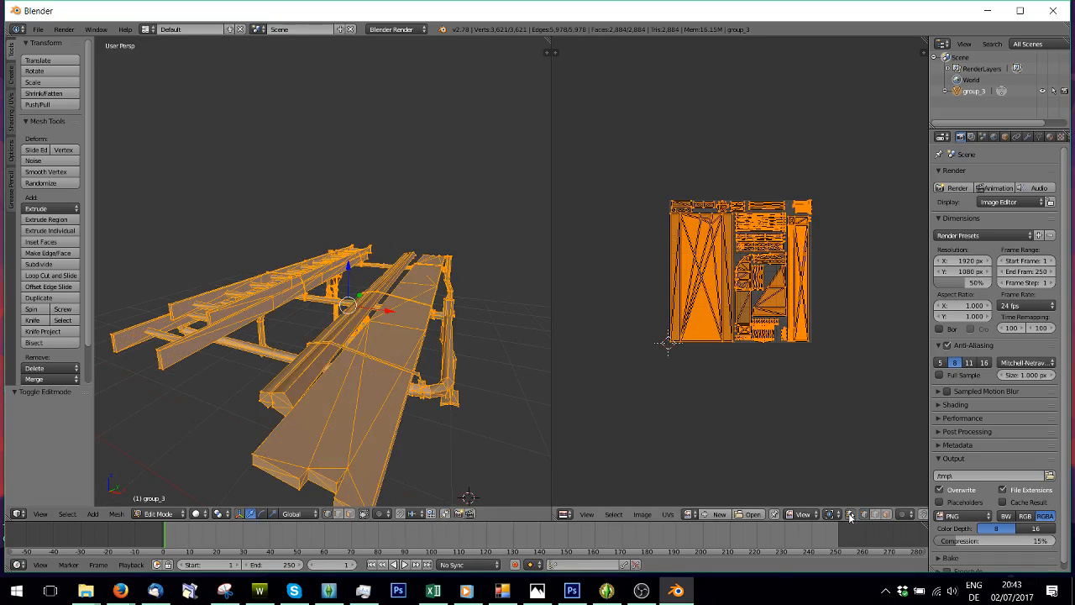
- Clear the selection, box-select the lower-middle UV islands covering the straps and bed tools, and delete their vertices
{"action": "key", "text": "a"}
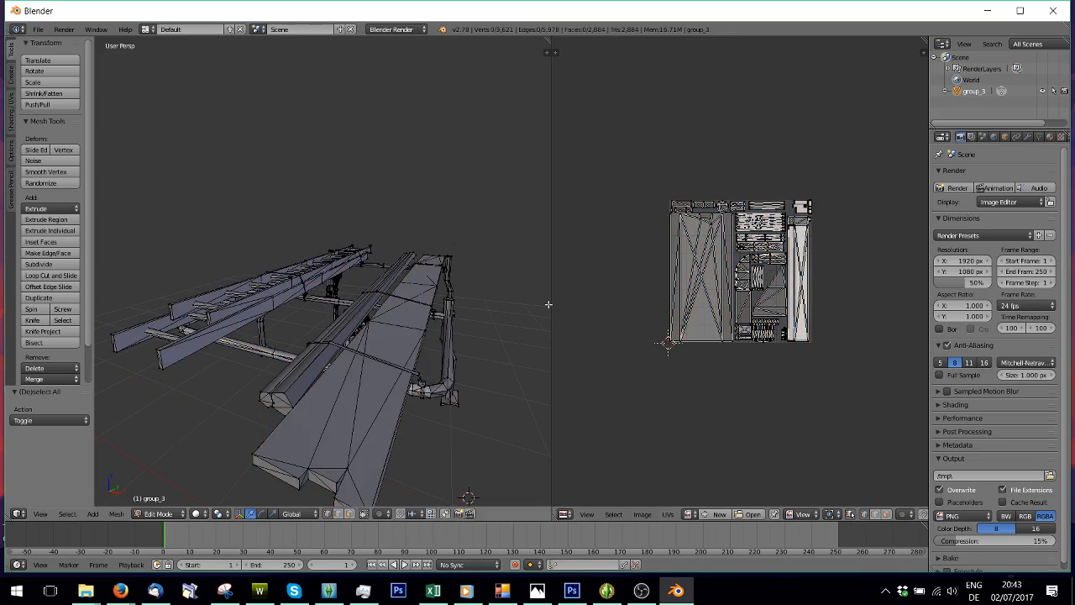
{"action": "scroll", "coordinate": [698, 306], "scroll_direction": "up", "scroll_amount": 2}
{"action": "scroll", "coordinate": [733, 312], "scroll_direction": "up", "scroll_amount": 1}
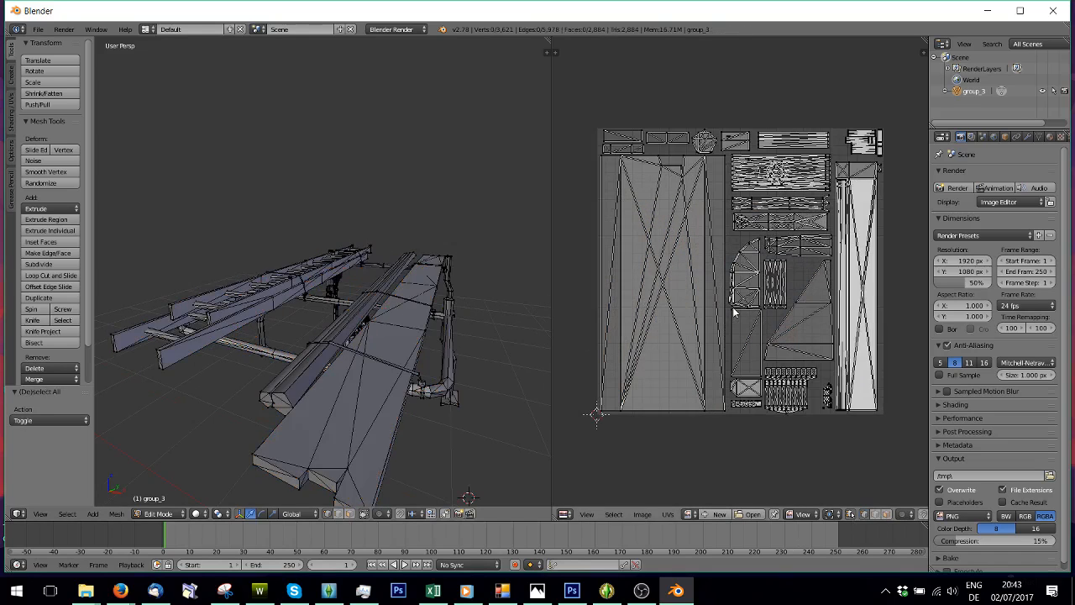
{"action": "key", "text": "b"}
{"action": "left_click_drag", "start_coordinate": [727, 232], "coordinate": [833, 421]}
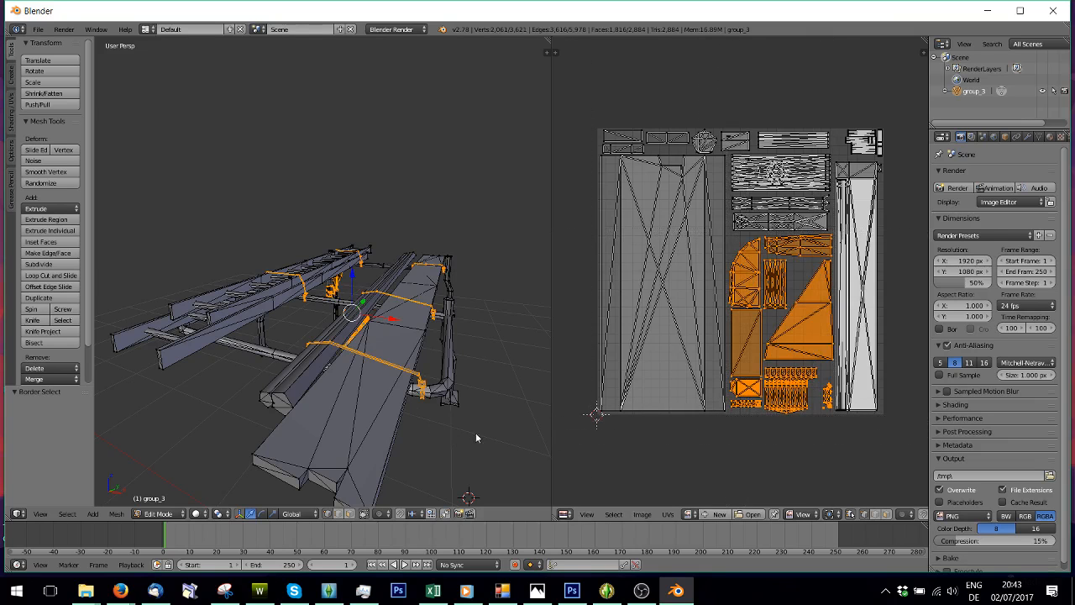
{"action": "middle_click_drag", "start_coordinate": [475, 432], "coordinate": [425, 379]}
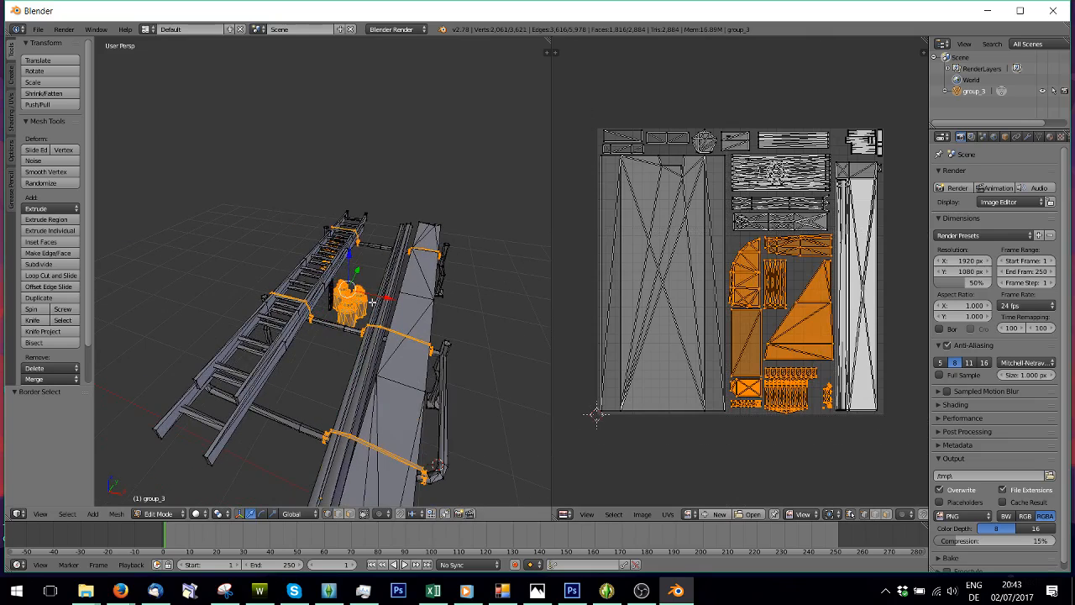
{"action": "key", "text": "x"}
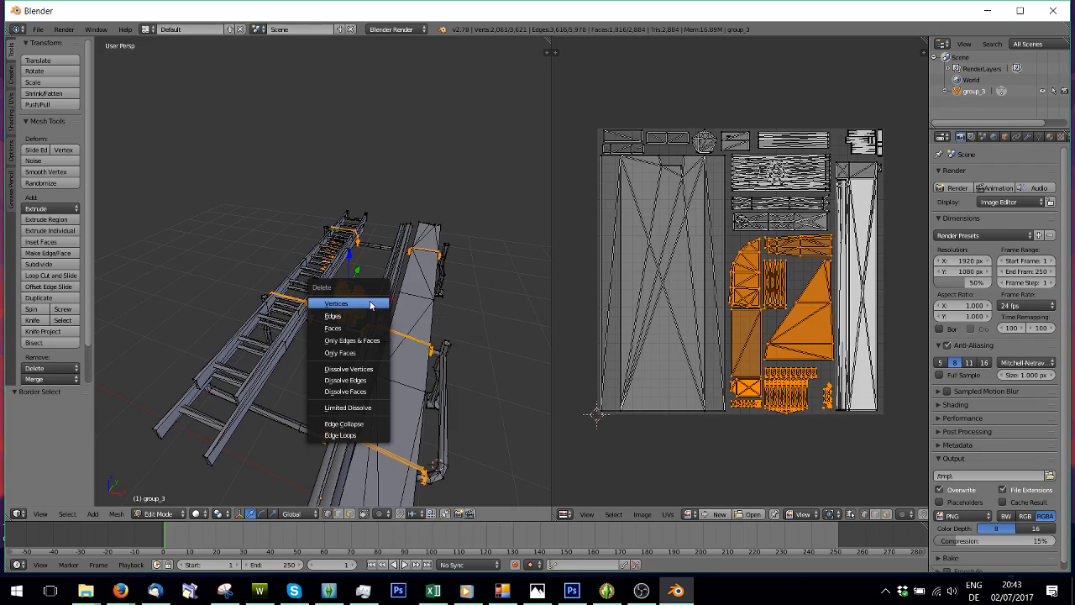
{"action": "left_click", "coordinate": [371, 304]}
{"action": "key", "text": "b"}
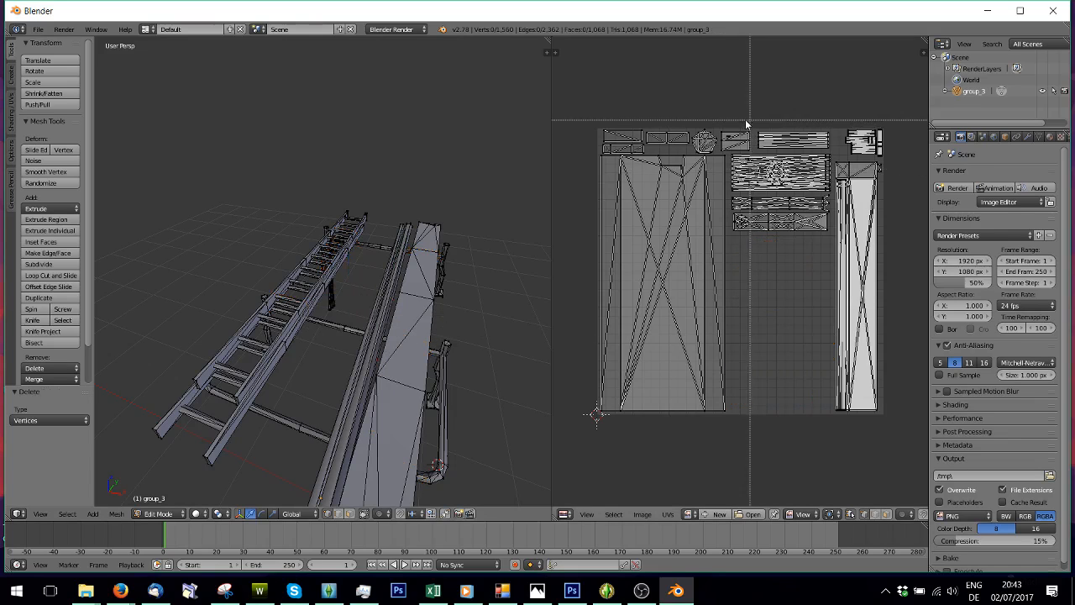
{"action": "left_click_drag", "start_coordinate": [728, 115], "coordinate": [835, 242]}
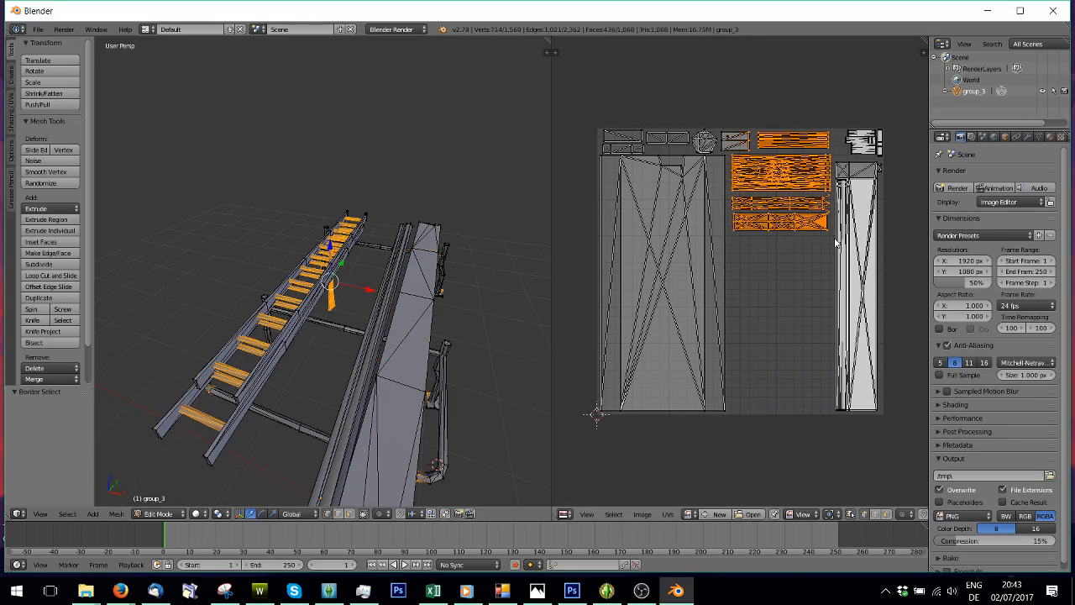
{"action": "key", "text": "a"}
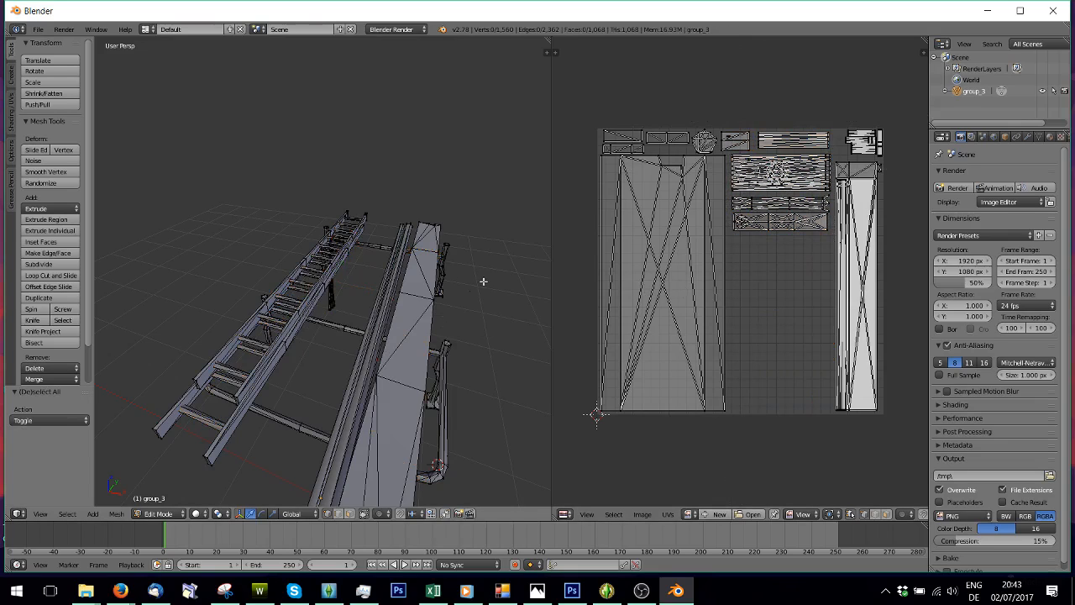
- Select the linked pieces of the plank, the nearby rack legs and the crossbars, and delete their vertices
{"action": "middle_click_drag", "start_coordinate": [431, 344], "coordinate": [440, 297]}
{"action": "scroll", "coordinate": [440, 297], "scroll_direction": "down", "scroll_amount": 3}
{"action": "middle_click_drag", "start_coordinate": [391, 260], "coordinate": [399, 295]}
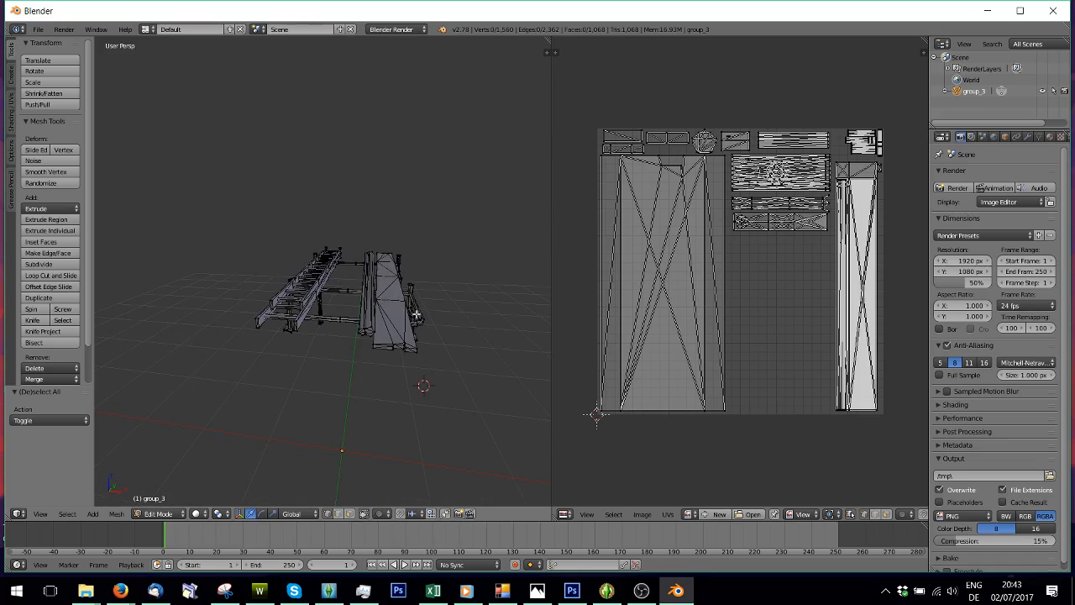
{"action": "scroll", "coordinate": [416, 315], "scroll_direction": "up", "scroll_amount": 4}
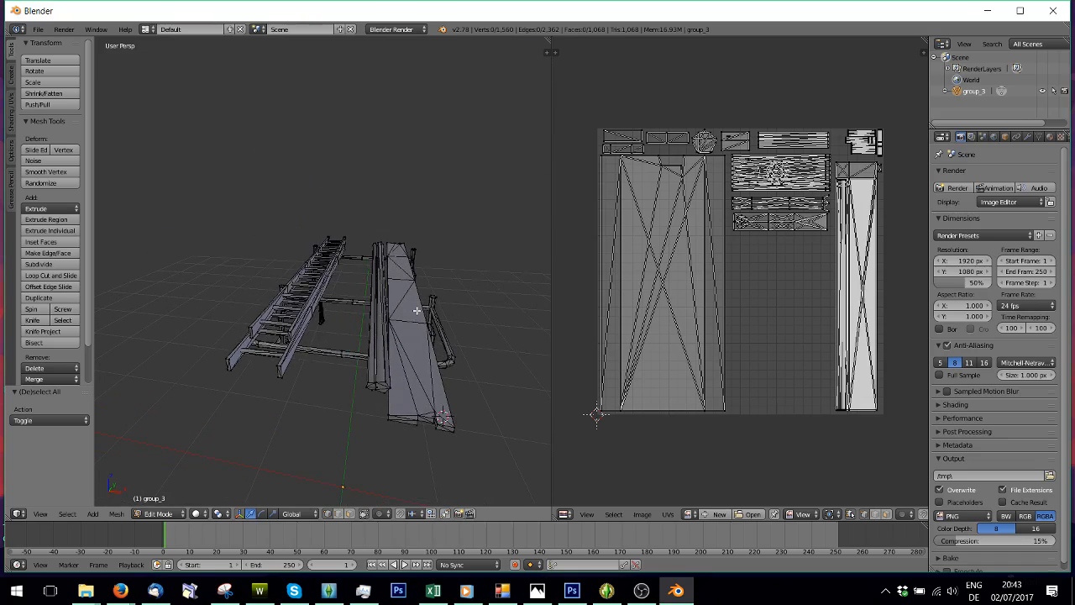
{"action": "key", "text": "l"}
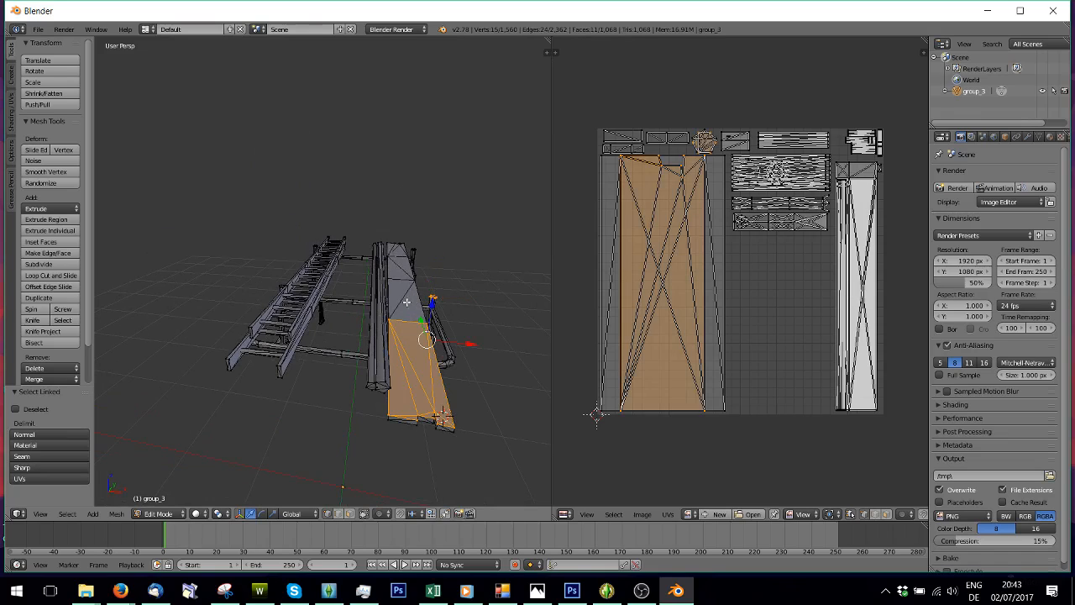
{"action": "key", "text": "l"}
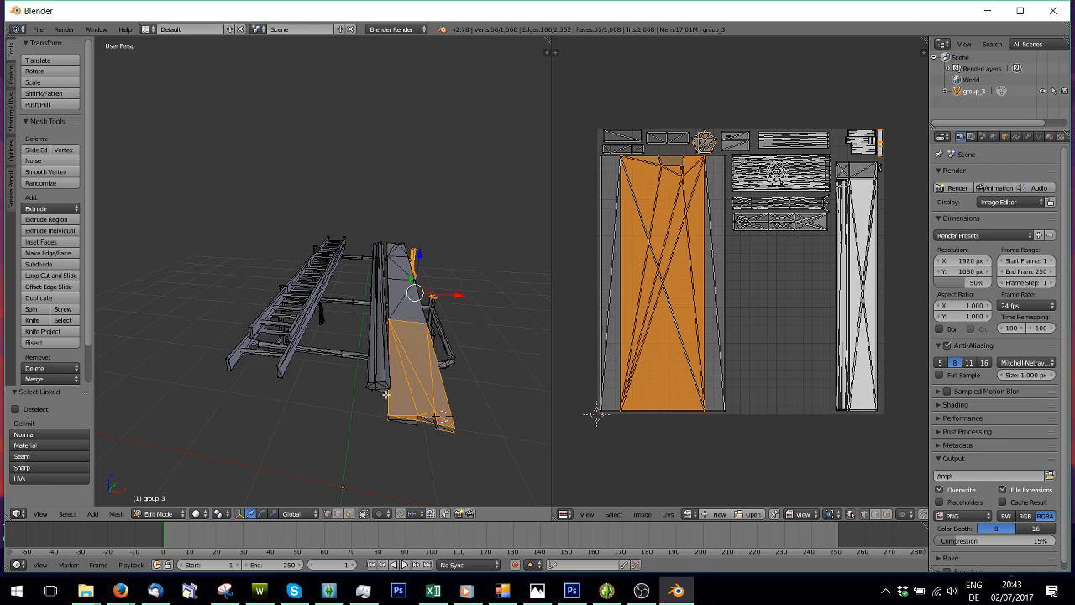
{"action": "middle_click_drag", "start_coordinate": [382, 357], "coordinate": [373, 385]}
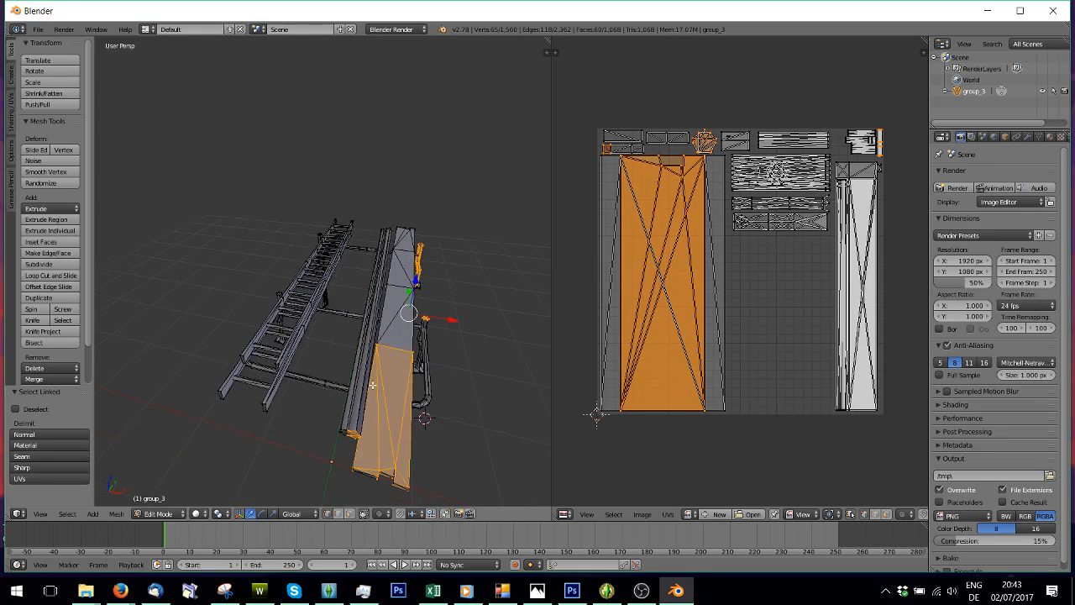
{"action": "key", "text": "l"}
{"action": "key", "text": "l"}
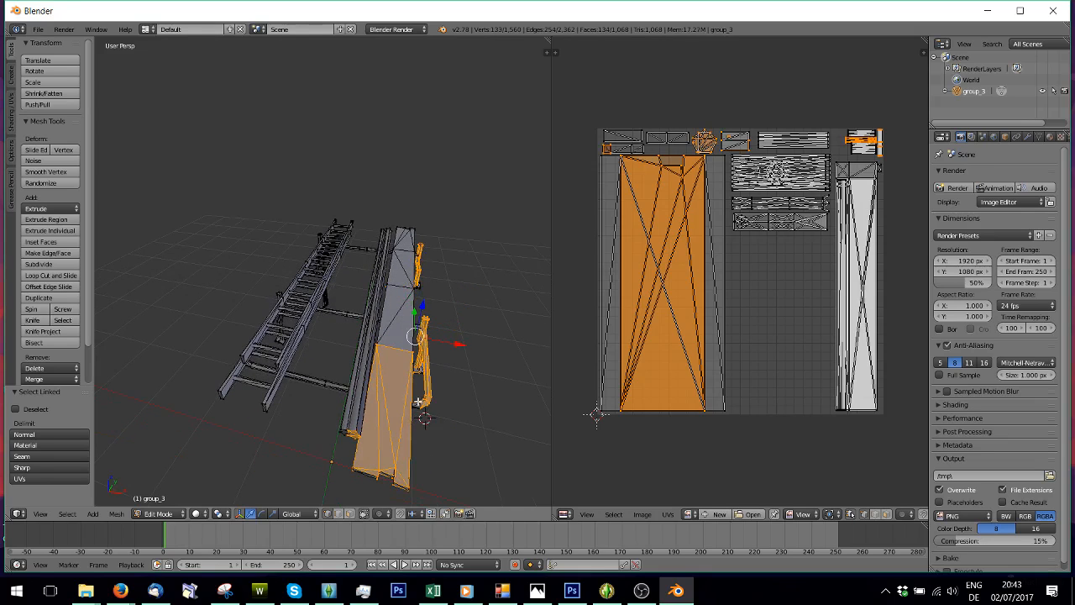
{"action": "key", "text": "l"}
{"action": "key", "text": "l"}
{"action": "key", "text": "l"}
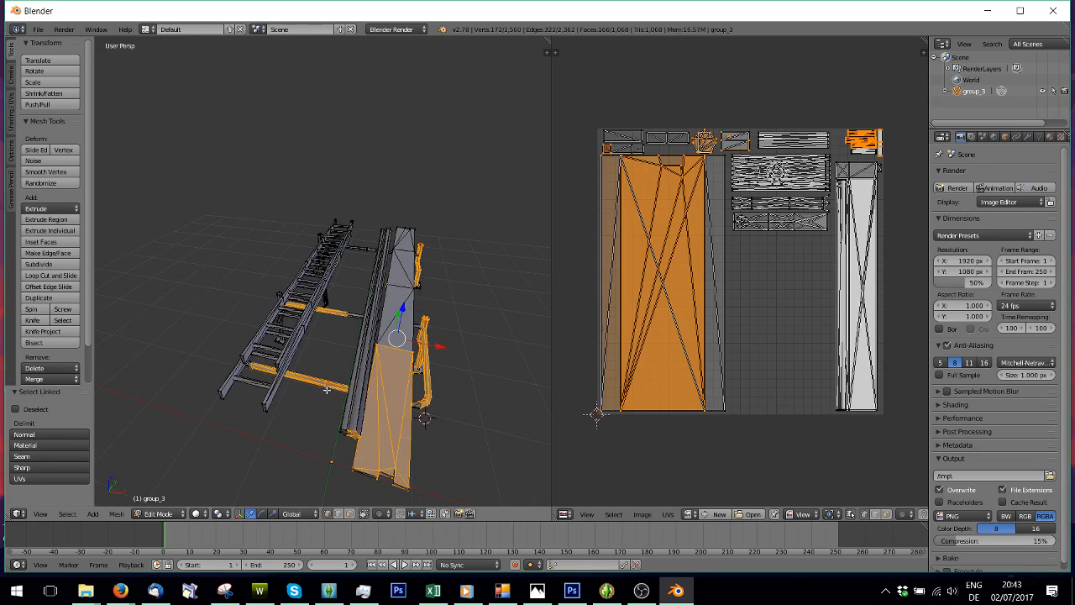
{"action": "middle_click_drag", "start_coordinate": [379, 355], "coordinate": [386, 286]}
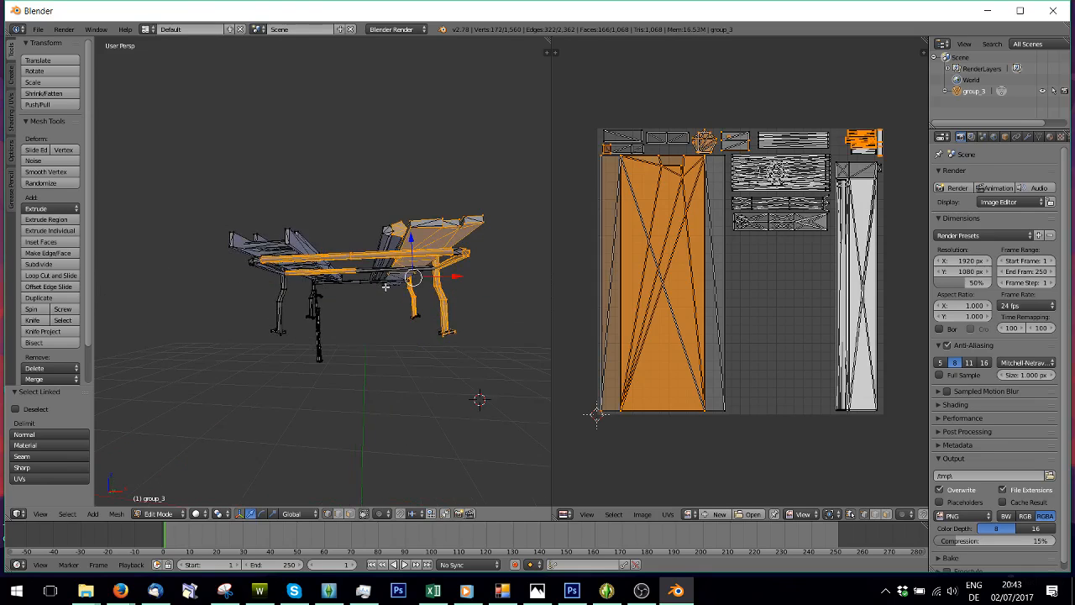
{"action": "key", "text": "x"}
{"action": "left_click", "coordinate": [385, 287]}
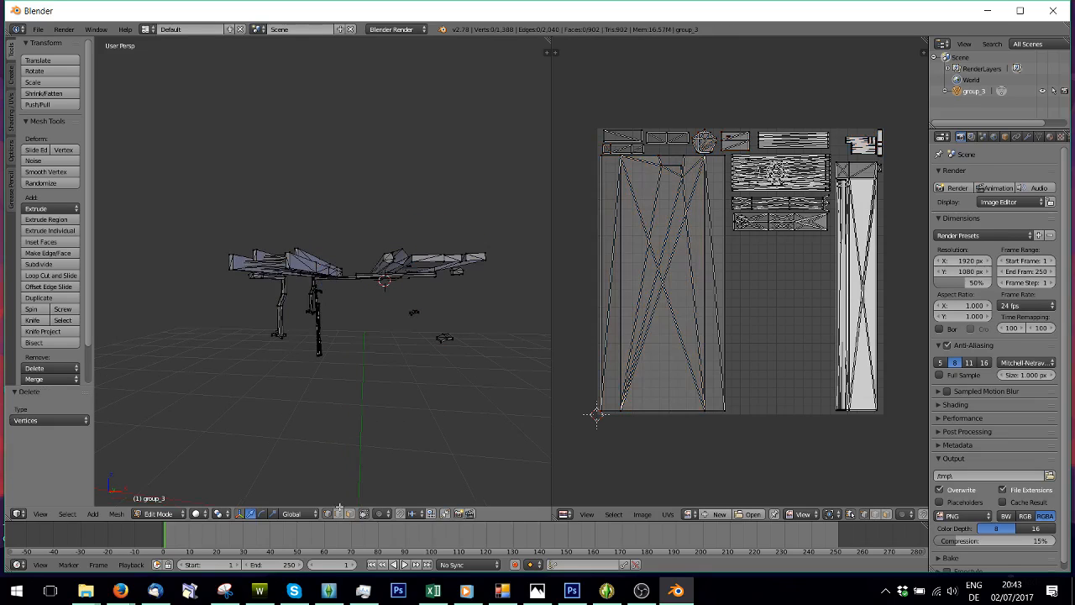
- Allow selection through the mesh, box-select all remaining plank and rack geometry beside the ladder, and delete its vertices
{"action": "left_click", "coordinate": [364, 514]}
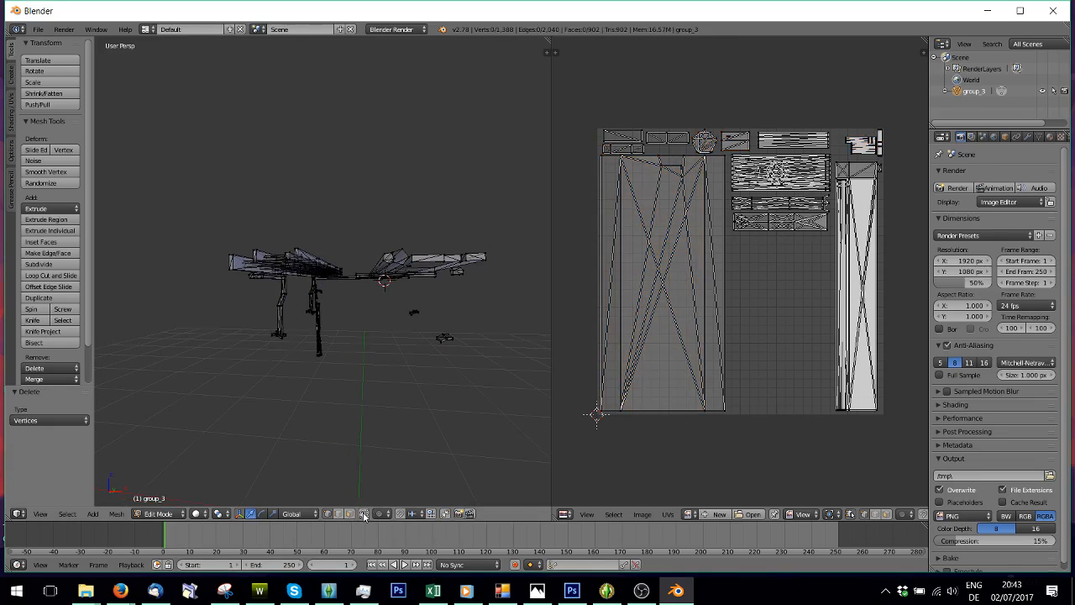
{"action": "mouse_move", "coordinate": [379, 389]}
{"action": "middle_mouse_down"}
{"action": "mouse_move", "coordinate": [384, 353]}
{"action": "mouse_move", "coordinate": [387, 377]}
{"action": "middle_mouse_up"}
{"action": "key", "text": "b"}
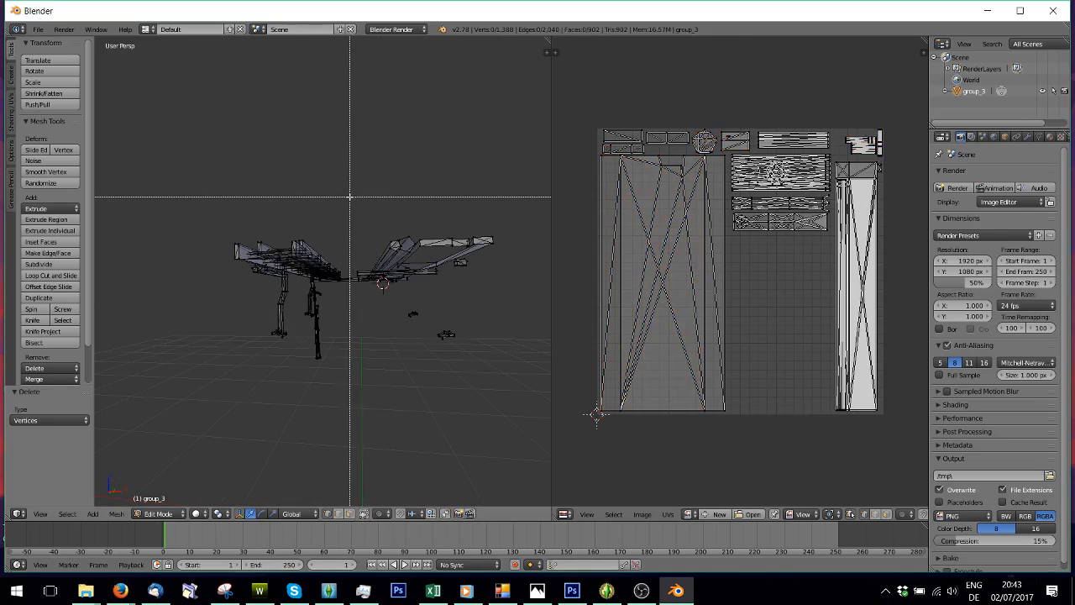
{"action": "left_click_drag", "start_coordinate": [350, 195], "coordinate": [551, 467]}
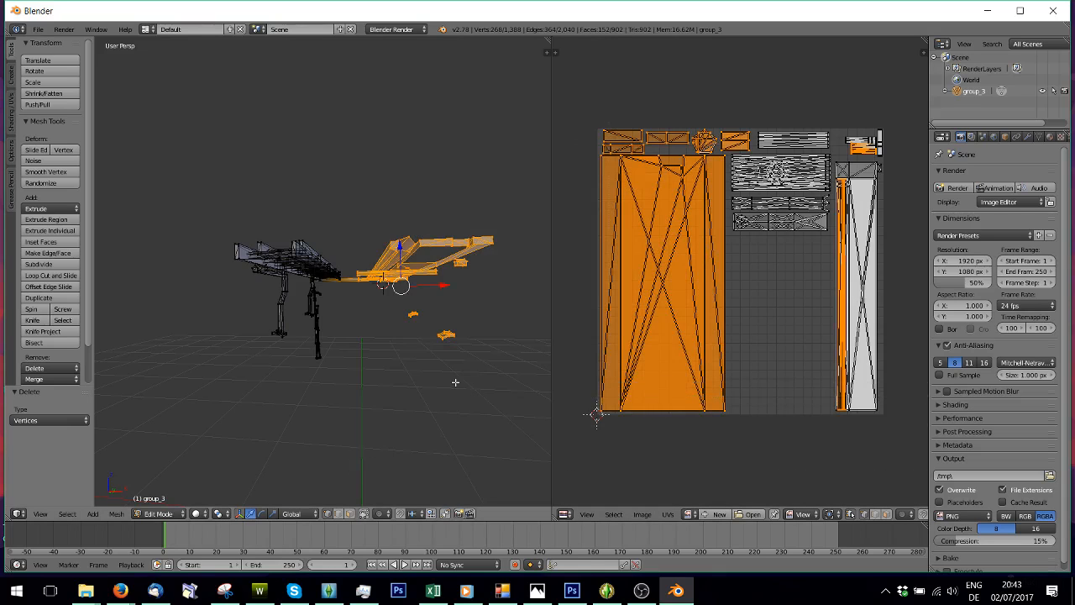
{"action": "key", "text": "x"}
{"action": "left_click", "coordinate": [454, 379]}
- Circle-select the hanging tool and the lower ends of the rack legs beneath the ladder, and delete their vertices
{"action": "middle_click_drag", "start_coordinate": [427, 372], "coordinate": [400, 355]}
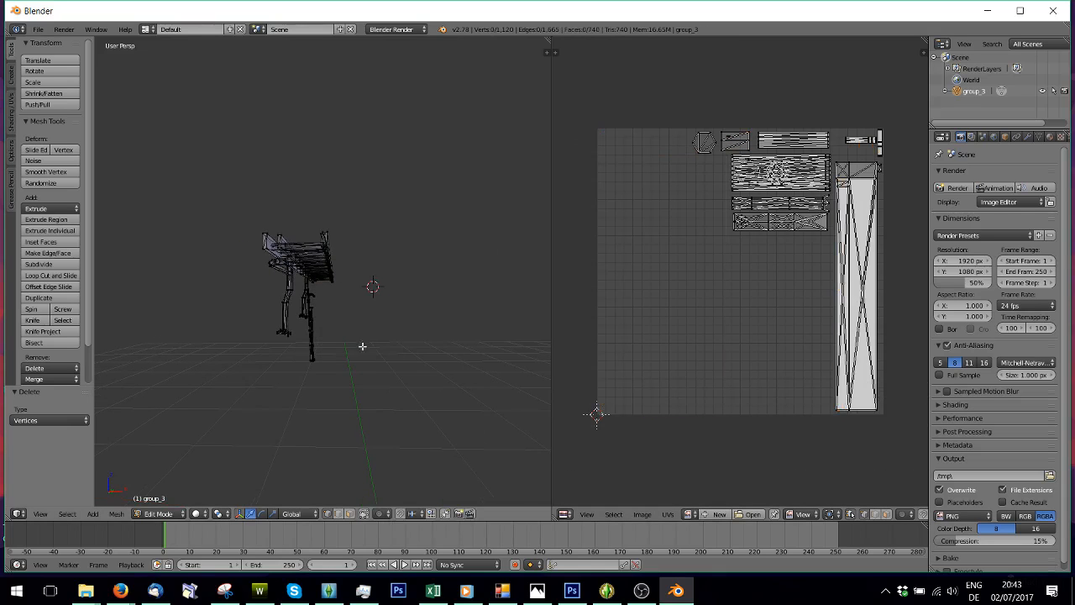
{"action": "key", "text": "c"}
{"action": "mouse_move", "coordinate": [320, 359]}
{"action": "left_mouse_down"}
{"action": "mouse_move", "coordinate": [310, 324]}
{"action": "mouse_move", "coordinate": [288, 344]}
{"action": "left_mouse_up"}
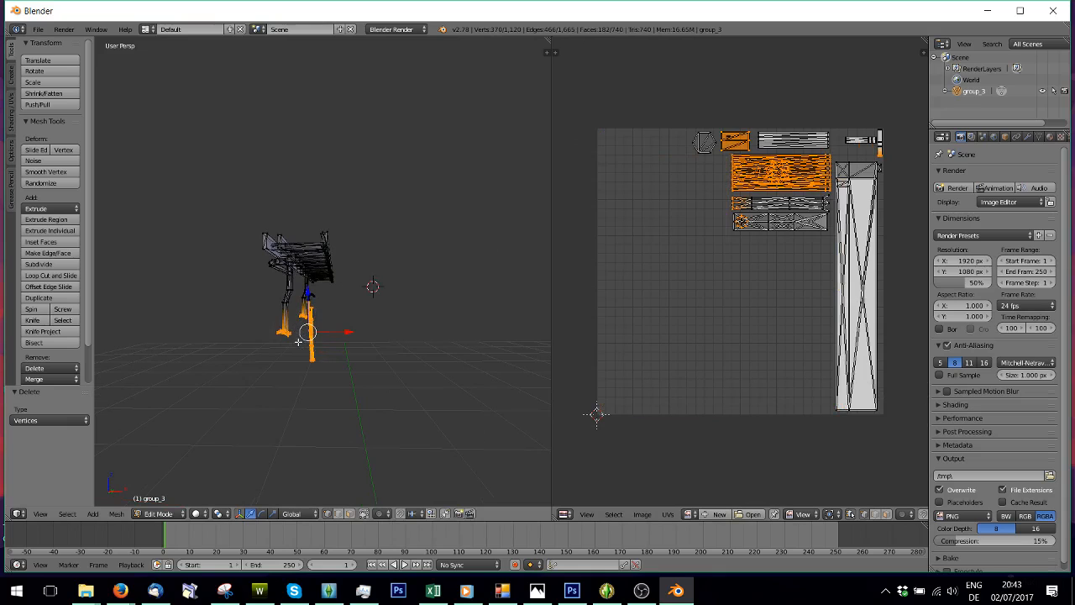
{"action": "key", "text": "Escape"}
{"action": "key", "text": "x"}
{"action": "left_click", "coordinate": [301, 339]}
- Box-select the round UV island and the small fragment beside it along the UV layout's upper edge, and delete their vertices
{"action": "middle_click_drag", "start_coordinate": [319, 328], "coordinate": [395, 375]}
{"action": "key", "text": "b"}
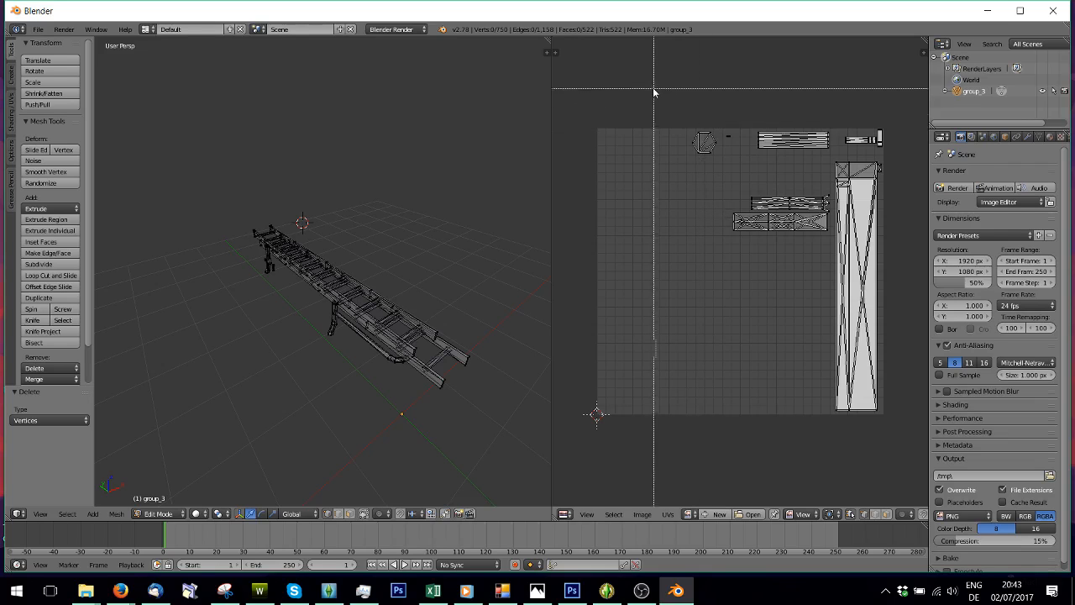
{"action": "left_click_drag", "start_coordinate": [653, 89], "coordinate": [747, 168]}
{"action": "key", "text": "b"}
{"action": "key", "text": "Escape"}
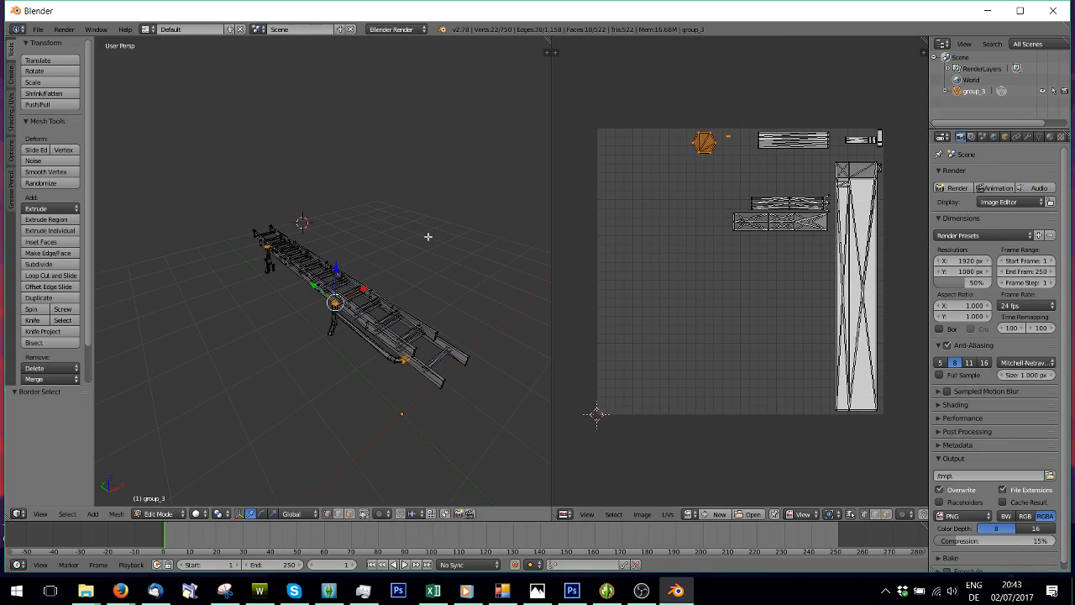
{"action": "key", "text": "x"}
{"action": "left_click", "coordinate": [428, 238]}
- Box-select the UV islands in the UV layout's upper-right corner covering the remaining rack supports, and delete their vertices
{"action": "key", "text": "b"}
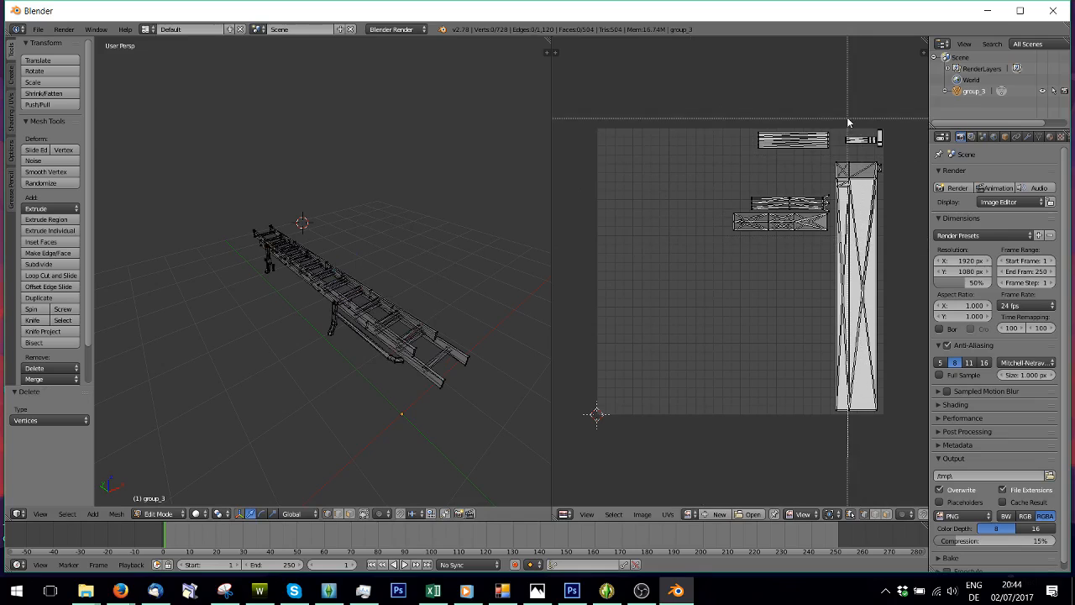
{"action": "left_click_drag", "start_coordinate": [842, 115], "coordinate": [897, 158]}
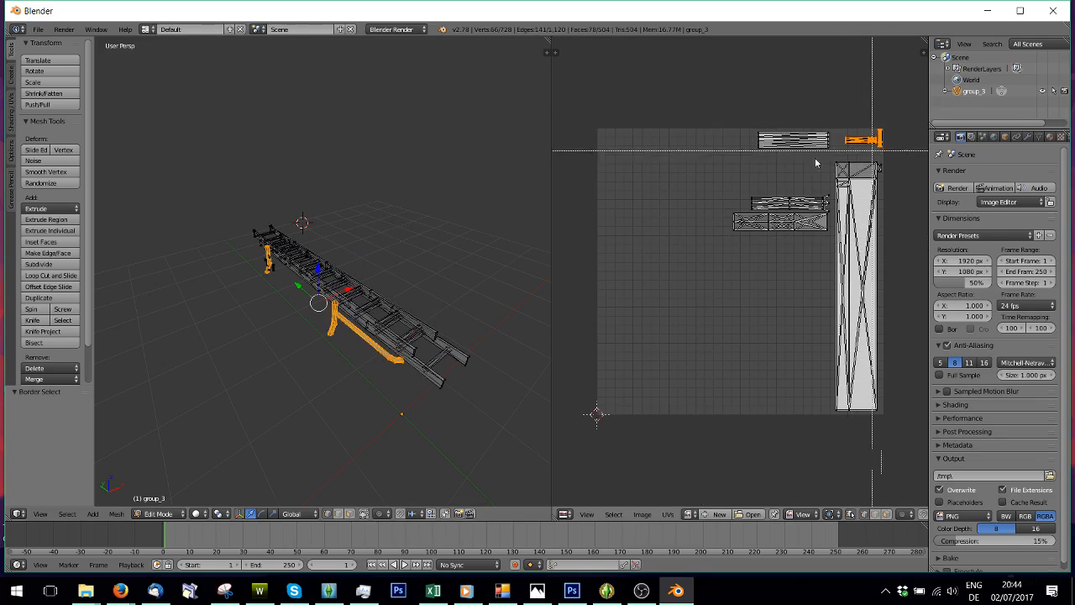
{"action": "key", "text": "x"}
{"action": "left_click", "coordinate": [431, 282]}
{"action": "key", "text": "b"}
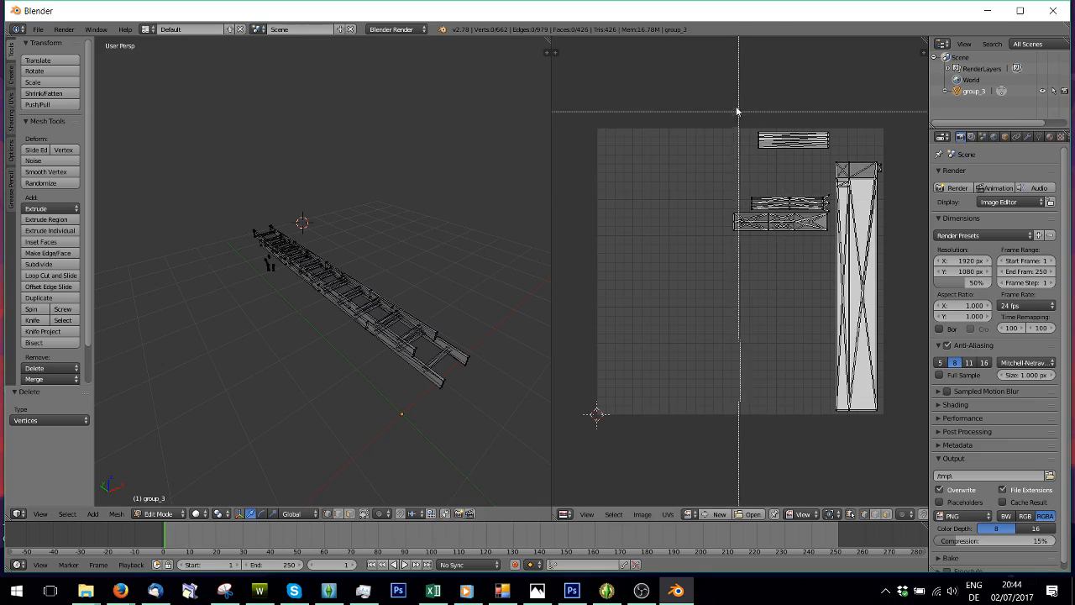
{"action": "left_click_drag", "start_coordinate": [759, 119], "coordinate": [857, 171]}
{"action": "key", "text": "b"}
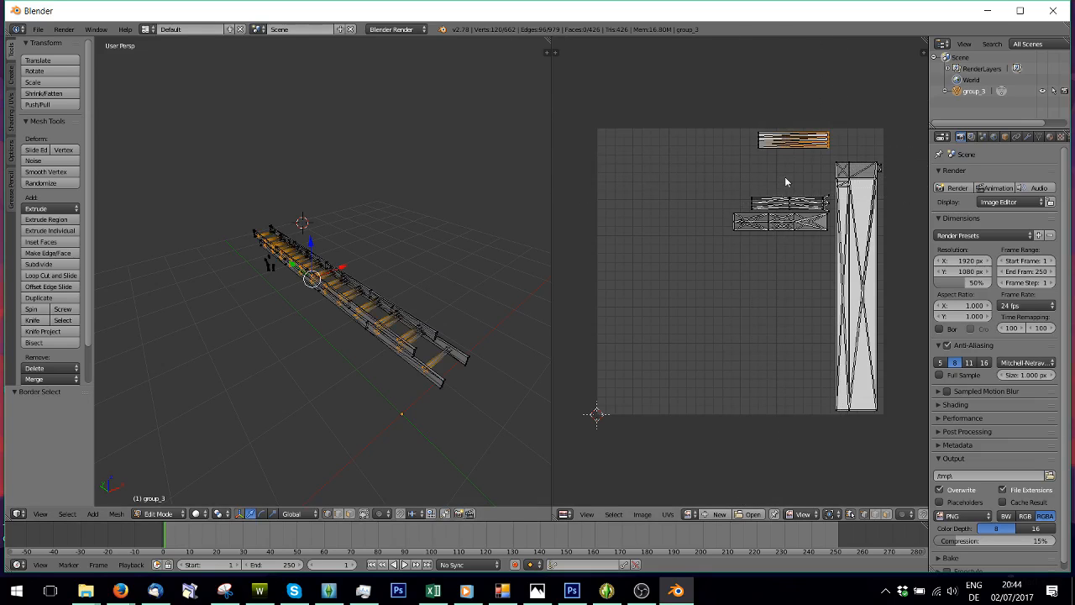
{"action": "key", "text": "a"}
- Box-select the two rows of UV islands below the ladder rung island, and delete their vertices
{"action": "left_click_drag", "start_coordinate": [734, 183], "coordinate": [829, 234]}
{"action": "key", "text": "b"}
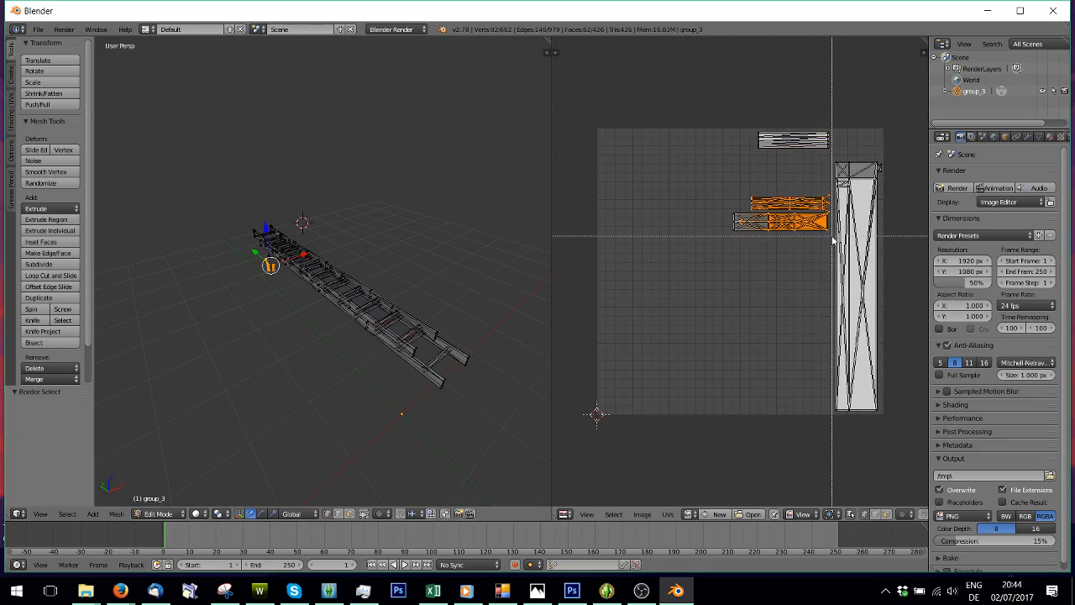
{"action": "key", "text": "x"}
{"action": "left_click", "coordinate": [500, 254]}
- Box-select the leftover stray vertices beneath the far end of the ladder and delete them
{"action": "middle_click_drag", "start_coordinate": [500, 255], "coordinate": [460, 278]}
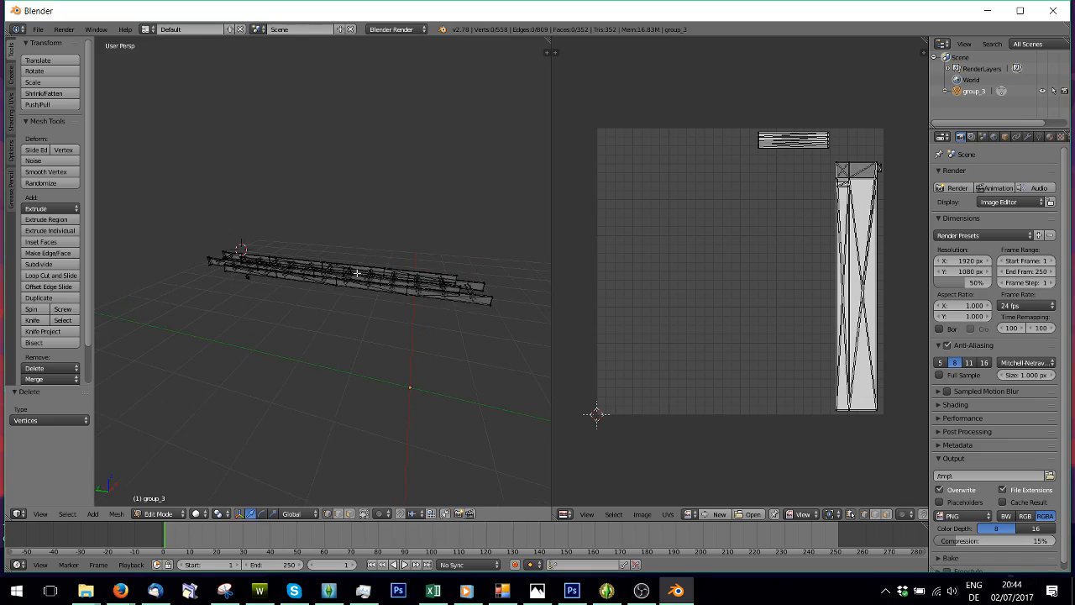
{"action": "scroll", "coordinate": [341, 276], "scroll_direction": "up", "scroll_amount": 5}
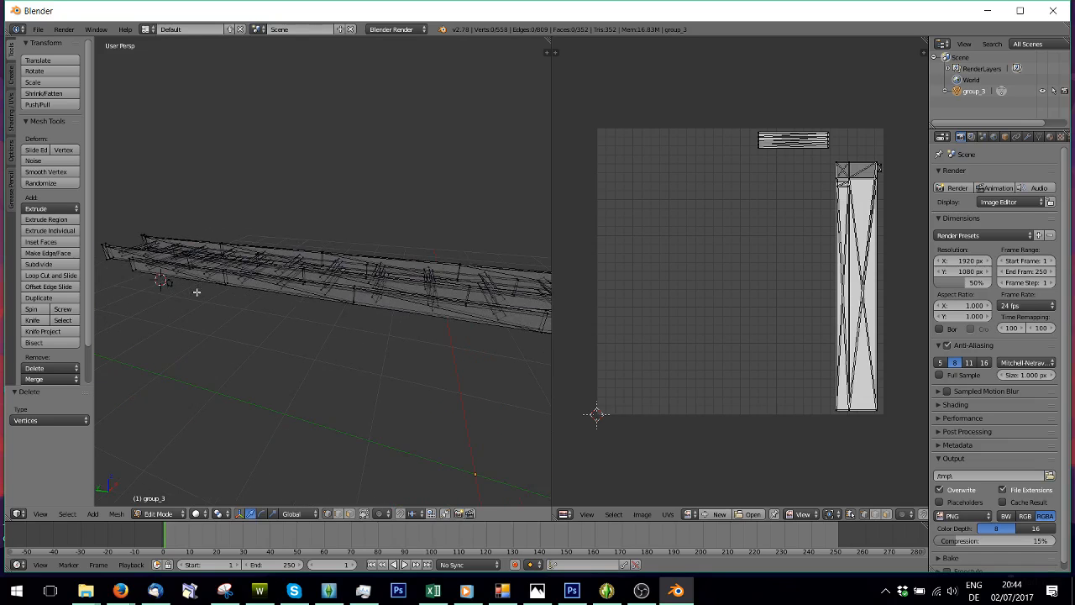
{"action": "key", "text": "b"}
{"action": "left_click_drag", "start_coordinate": [161, 279], "coordinate": [176, 293]}
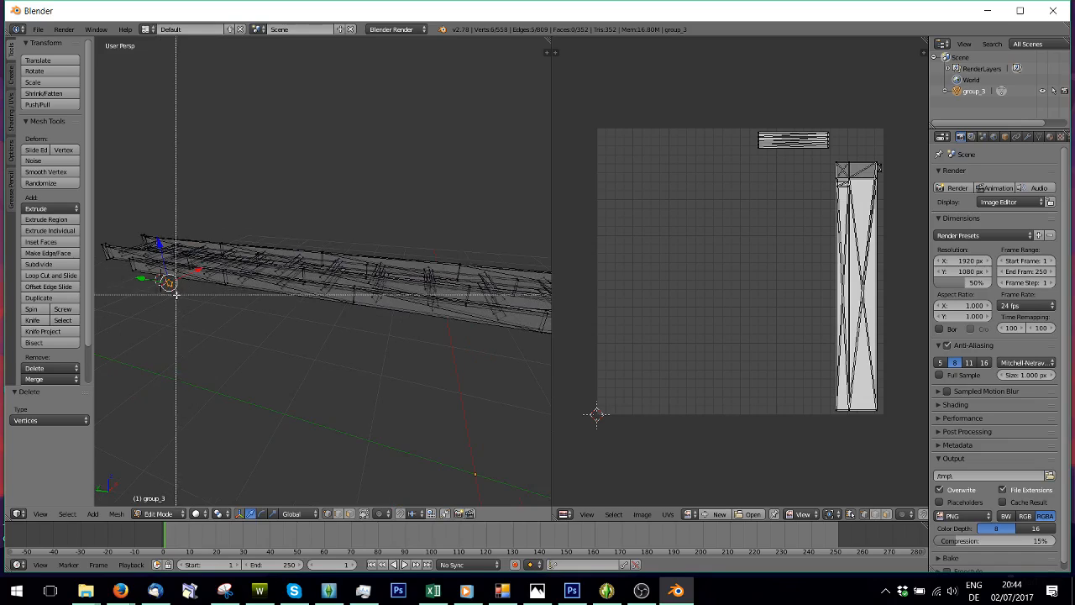
{"action": "key", "text": "x"}
{"action": "left_click", "coordinate": [176, 294]}
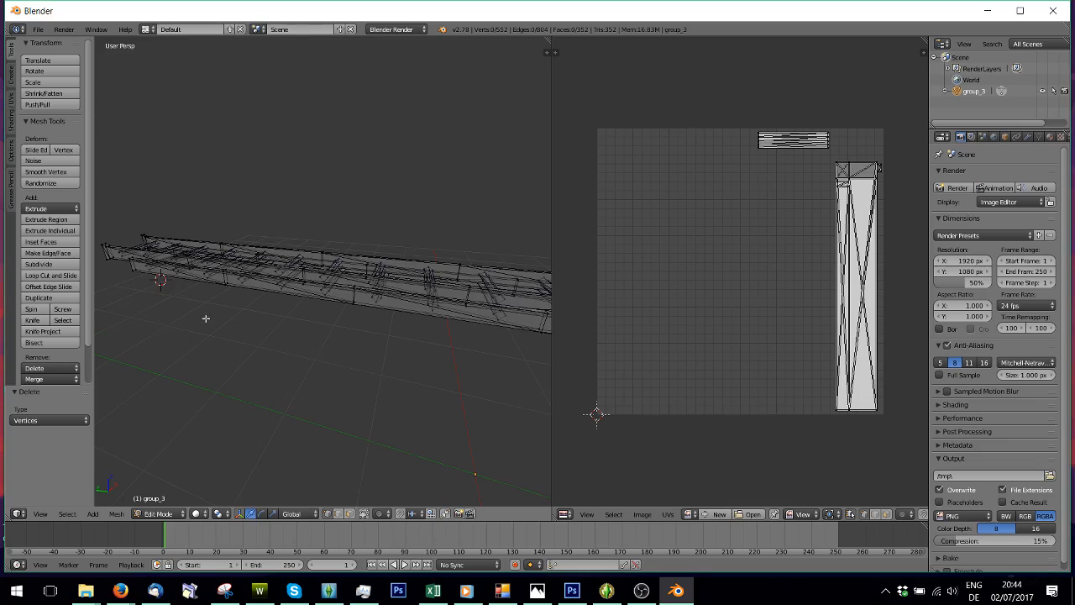
- Try rotating the ladder around the global X axis in Object Mode, and undo the rotation
{"action": "middle_click_drag", "start_coordinate": [204, 314], "coordinate": [246, 357]}
{"action": "scroll", "coordinate": [246, 357], "scroll_direction": "down", "scroll_amount": 3}
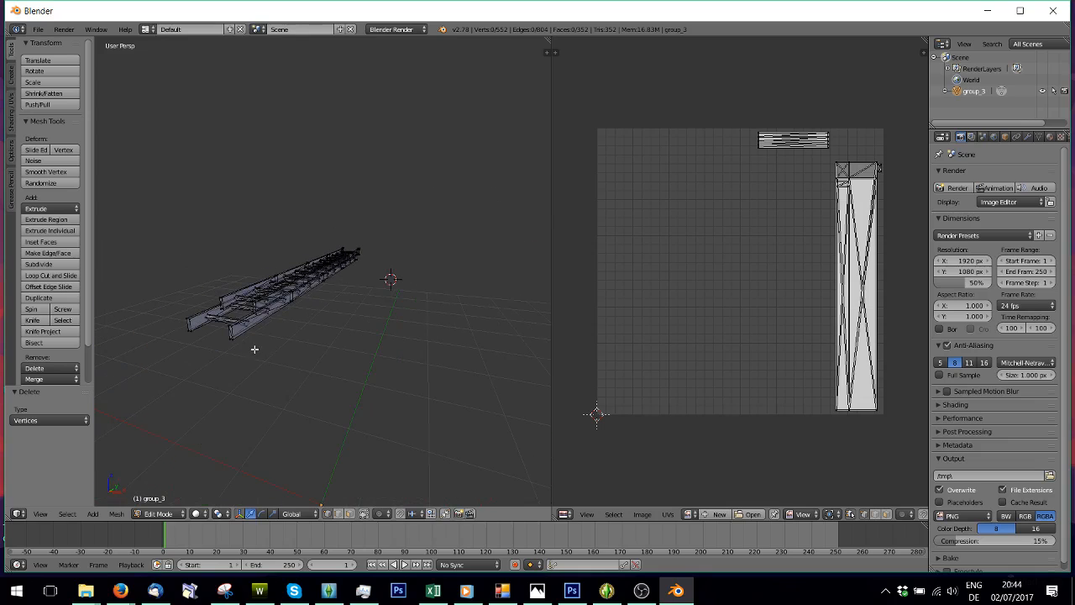
{"action": "left_click", "coordinate": [172, 520]}
{"action": "left_click", "coordinate": [163, 503]}
{"action": "middle_click_drag", "start_coordinate": [163, 502], "coordinate": [419, 358]}
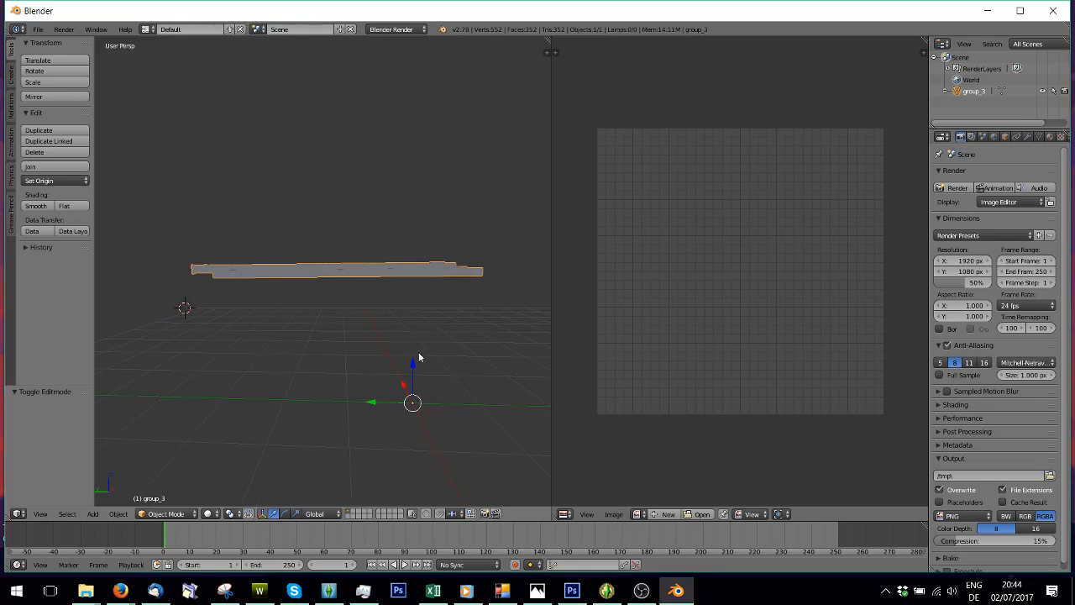
{"action": "key", "text": "r"}
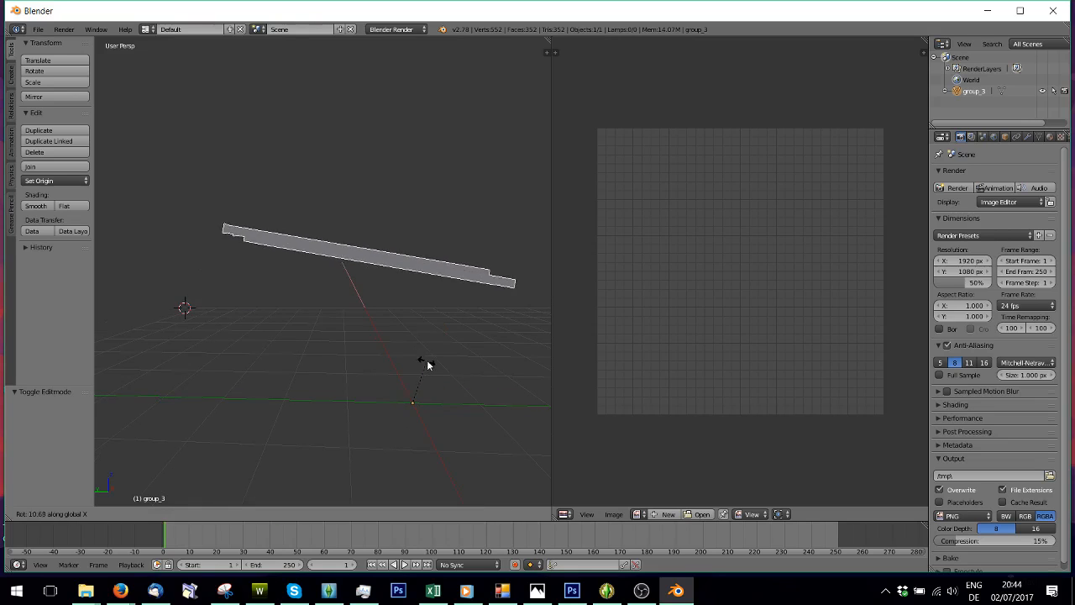
{"action": "left_click", "coordinate": [454, 371]}
{"action": "key", "text": "ctrl+z"}
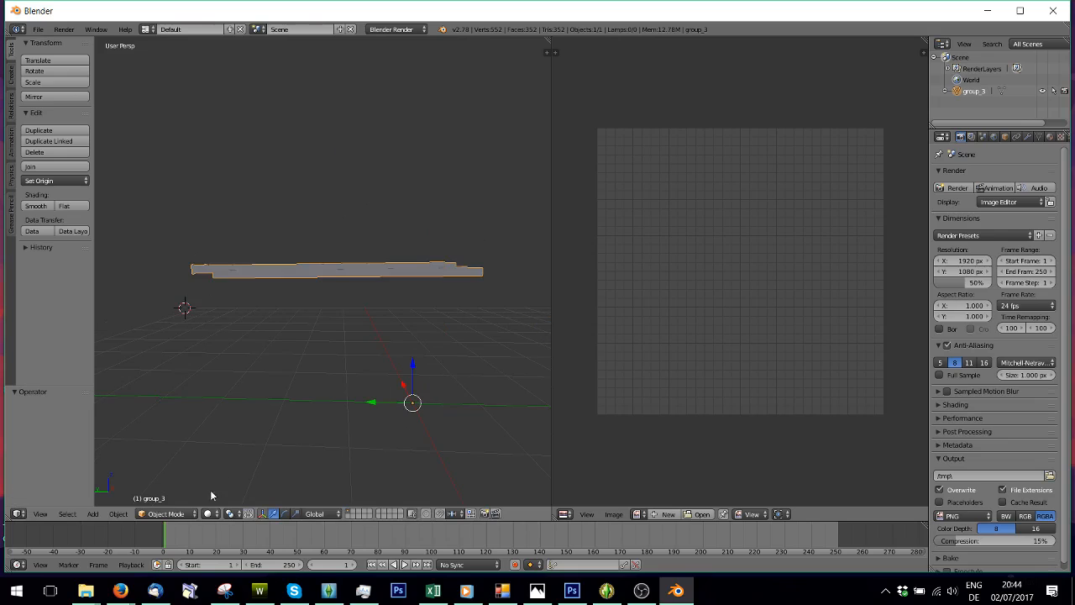
- Put the ladder back in Edit Mode and rotate its entire mesh 75.795° around the X axis
{"action": "left_click", "coordinate": [172, 514]}
{"action": "left_click", "coordinate": [164, 480]}
{"action": "key", "text": "a"}
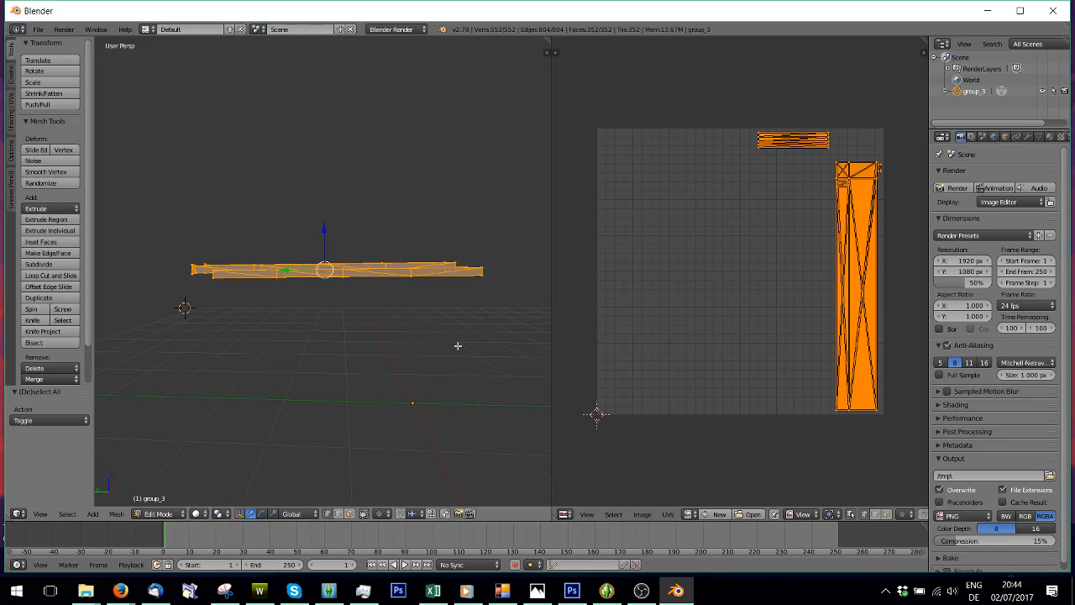
{"action": "key", "text": "r"}
{"action": "key", "text": "x"}
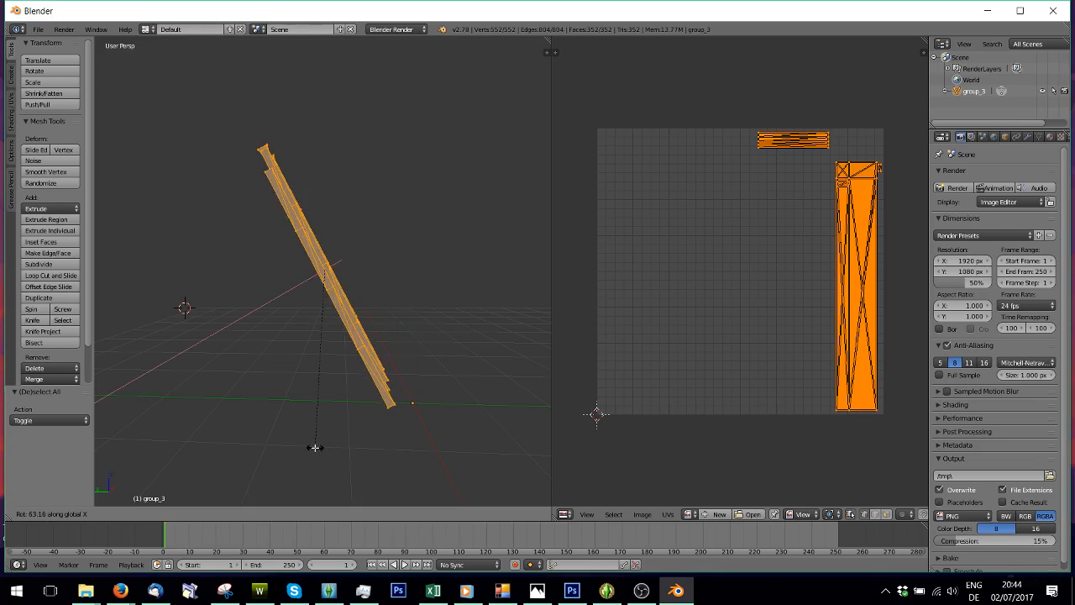
{"action": "left_click", "coordinate": [277, 444]}
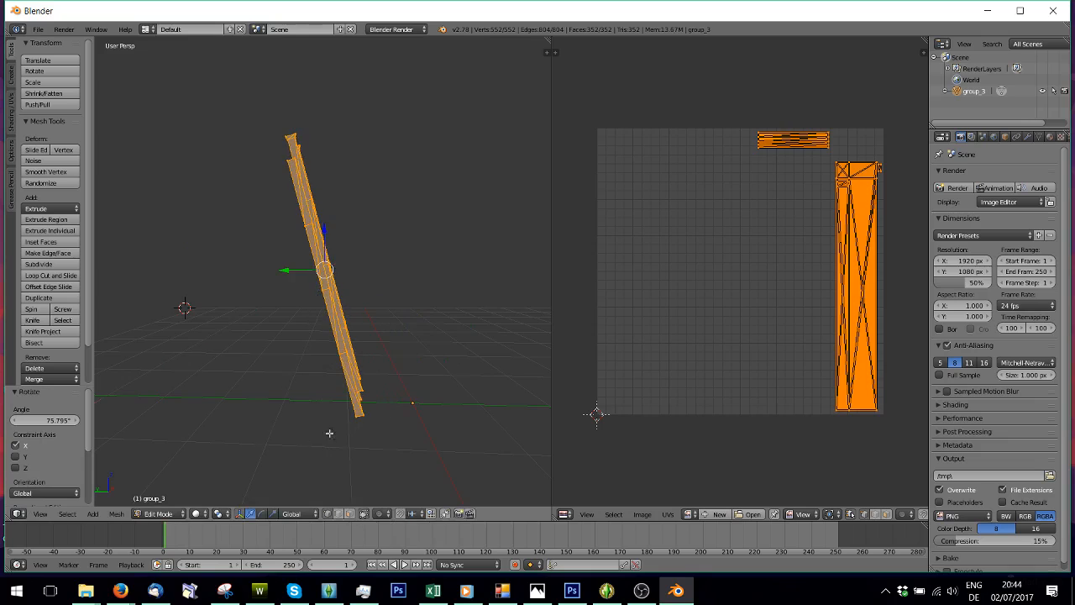
- Move the entire ladder mesh vertically along the Z axis, and shift it 0.562 along the X axis
{"action": "middle_click_drag", "start_coordinate": [329, 432], "coordinate": [373, 396]}
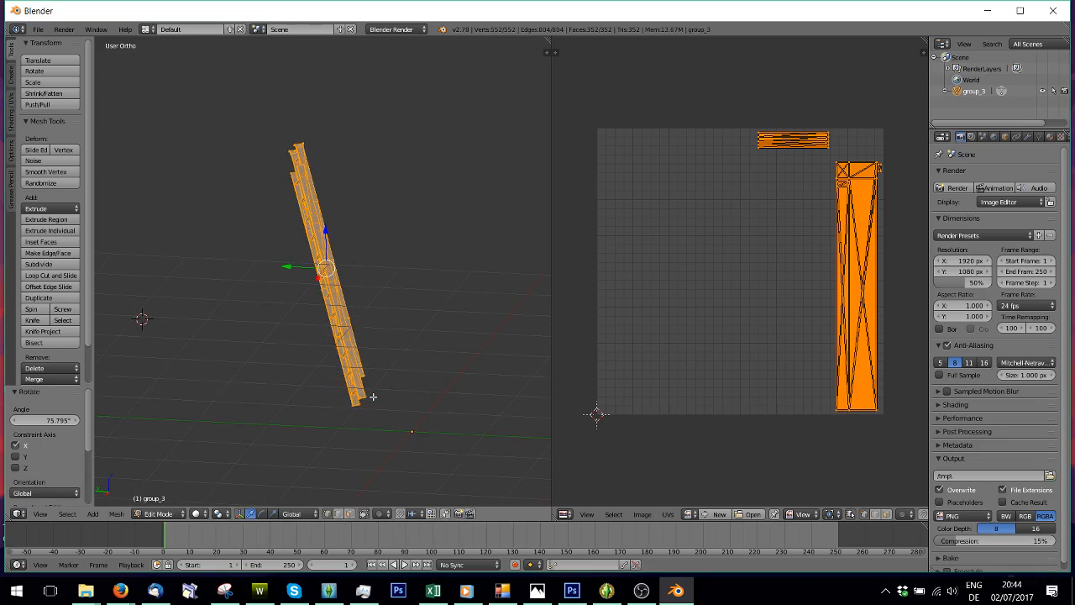
{"action": "key", "text": "KP_1"}
{"action": "left_click_drag", "start_coordinate": [321, 231], "coordinate": [319, 244]}
{"action": "left_click_drag", "start_coordinate": [366, 288], "coordinate": [405, 289]}
{"action": "middle_click_drag", "start_coordinate": [405, 290], "coordinate": [115, 308]}
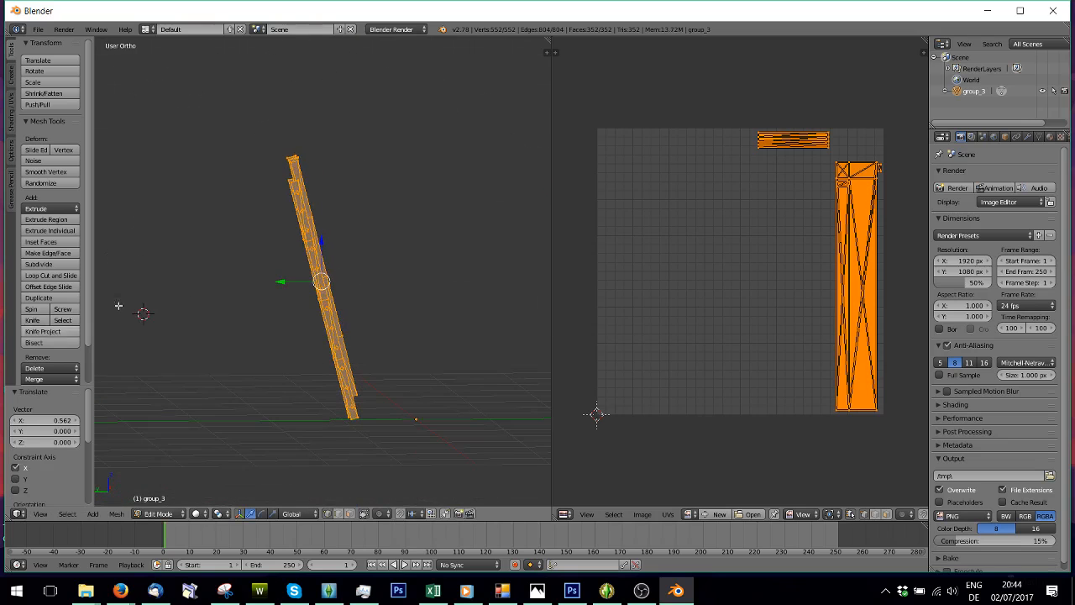
- Move the ladder mesh -0.274 along the Y axis and check its position over the origin
{"action": "left_click_drag", "start_coordinate": [279, 281], "coordinate": [321, 281]}
{"action": "left_click", "coordinate": [348, 288]}
{"action": "middle_click_drag", "start_coordinate": [348, 288], "coordinate": [376, 345]}
{"action": "scroll", "coordinate": [349, 302], "scroll_direction": "down", "scroll_amount": 1}
{"action": "key", "text": "KP_3"}
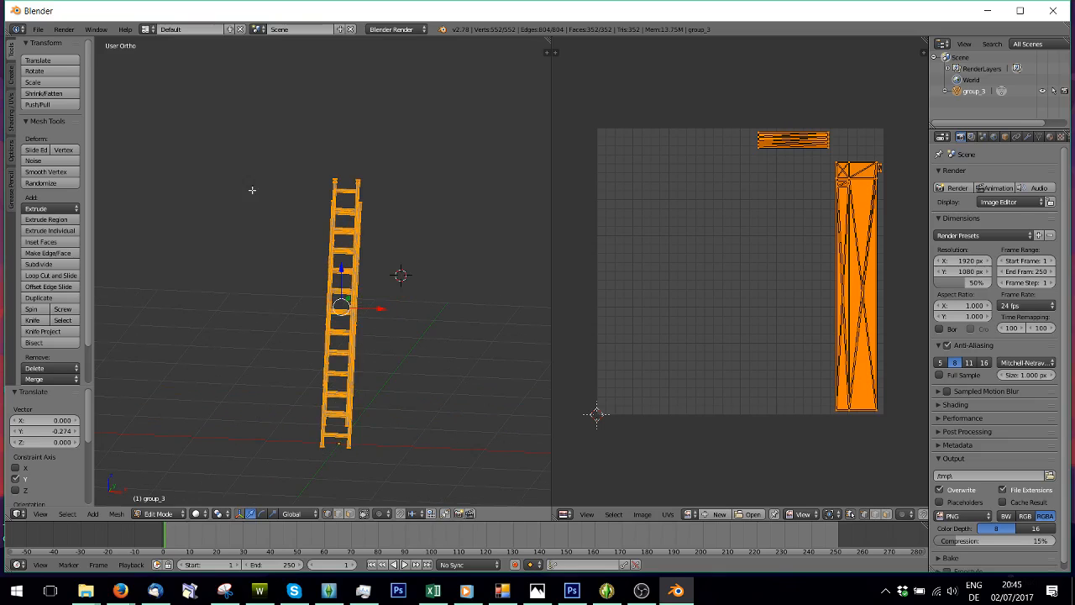
- Export the ladder as a Wavefront OBJ to the Downloads folder, overwriting test.obj
{"action": "left_click", "coordinate": [38, 30]}
{"action": "mouse_move", "coordinate": [64, 246]}
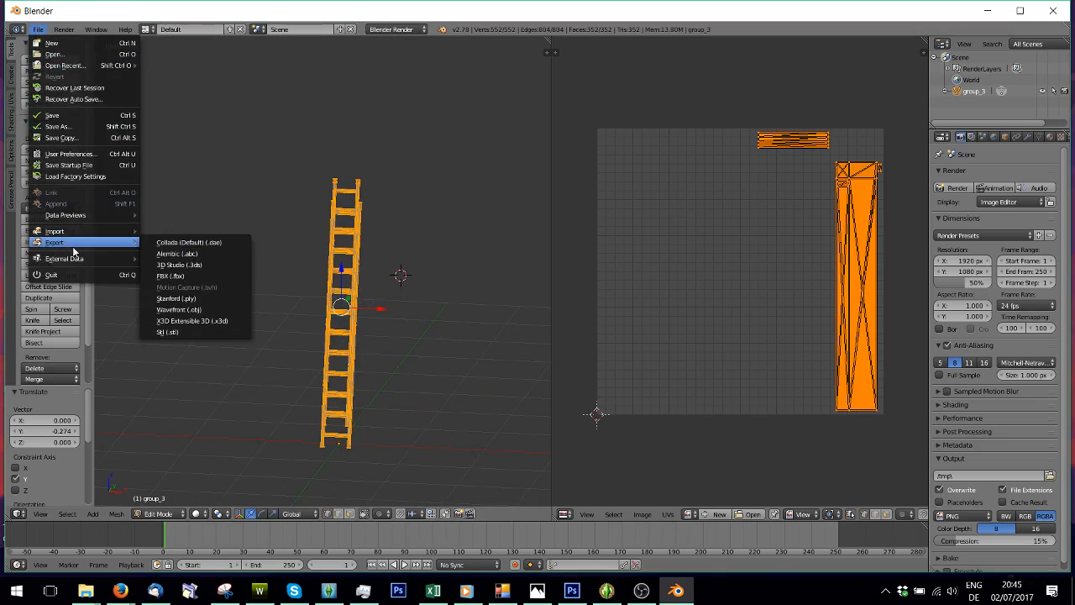
{"action": "left_click", "coordinate": [38, 30]}
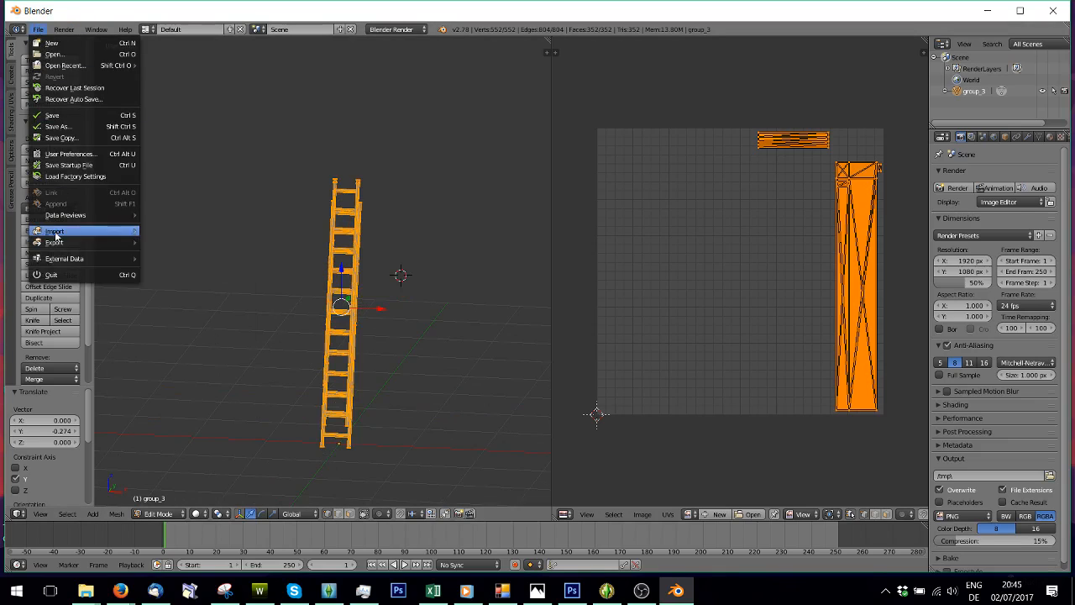
{"action": "mouse_move", "coordinate": [64, 241]}
{"action": "left_click", "coordinate": [188, 309]}
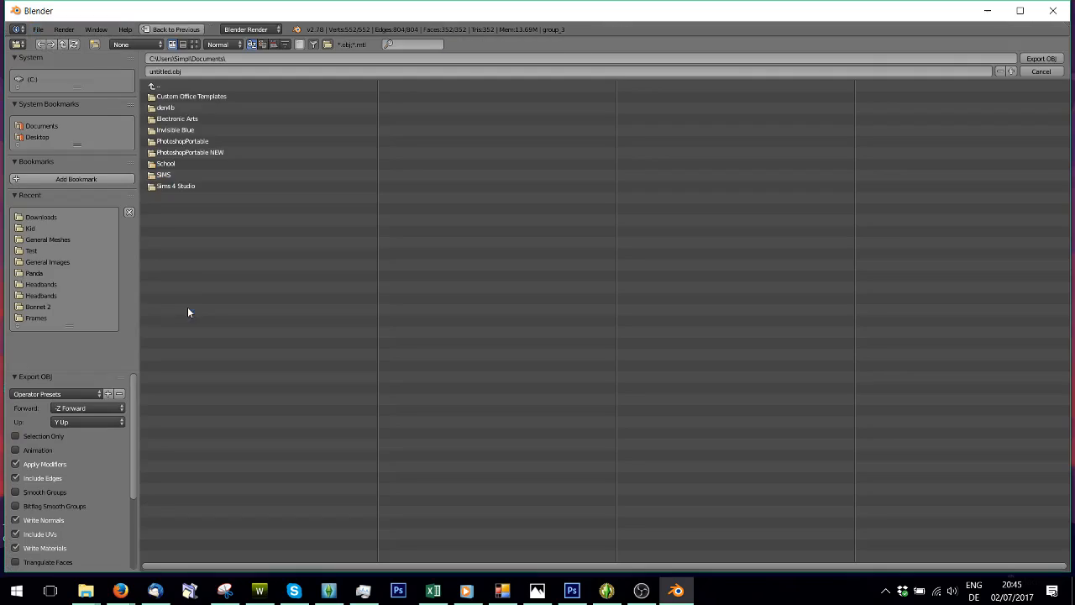
{"action": "left_click", "coordinate": [62, 217]}
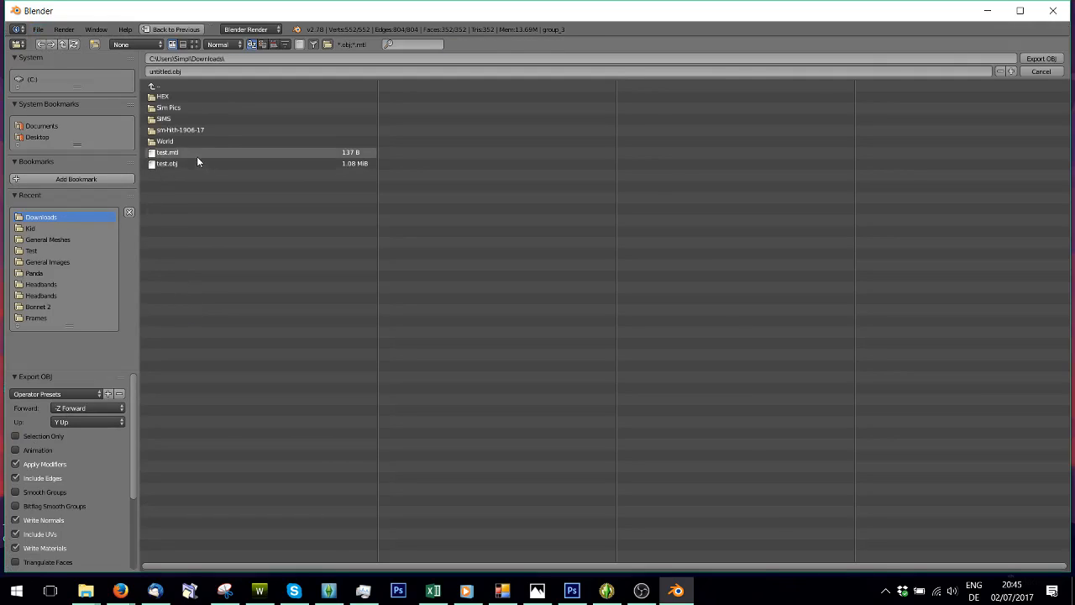
{"action": "double_click", "coordinate": [169, 165]}
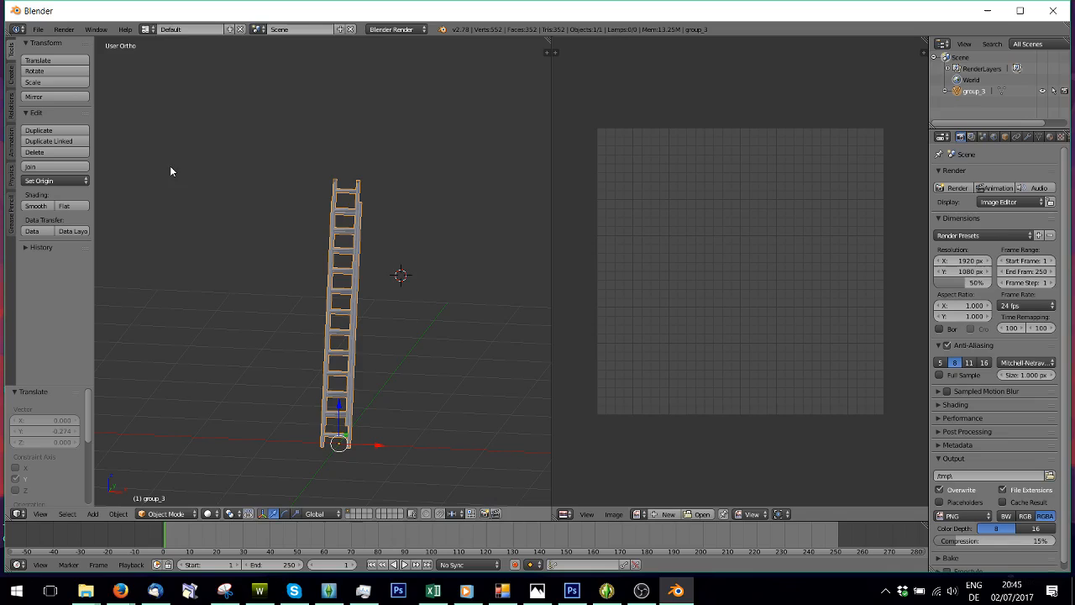
- Launch MilkShape 3D from the desktop
{"action": "left_click", "coordinate": [1073, 591]}
{"action": "double_click", "coordinate": [33, 38]}
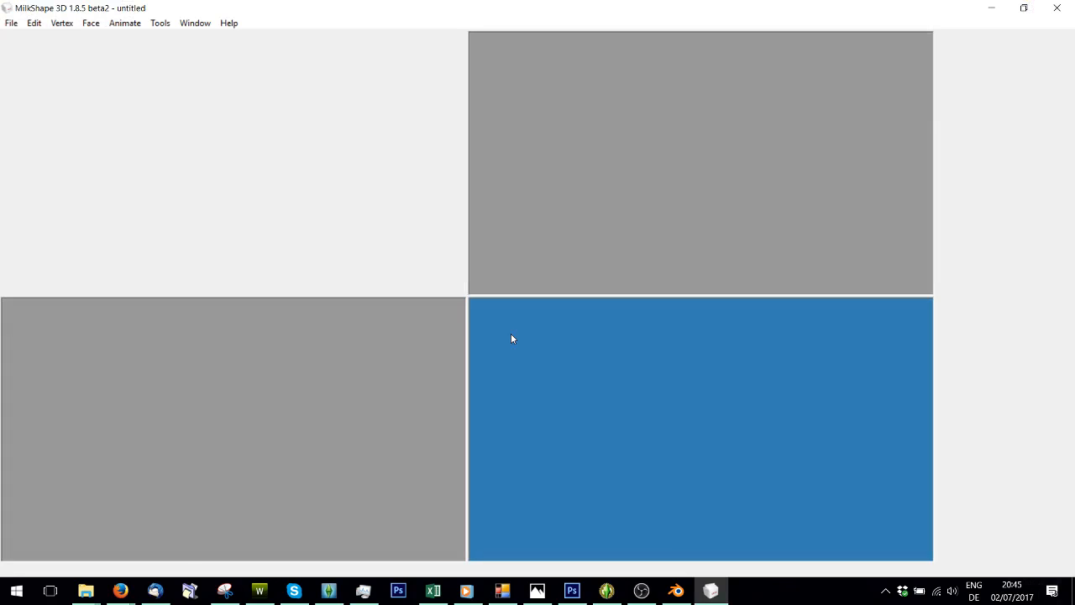
- Switch to TSR Workshop and display the truck's ForPlacement footprint in the preview
{"action": "left_click", "coordinate": [258, 591]}
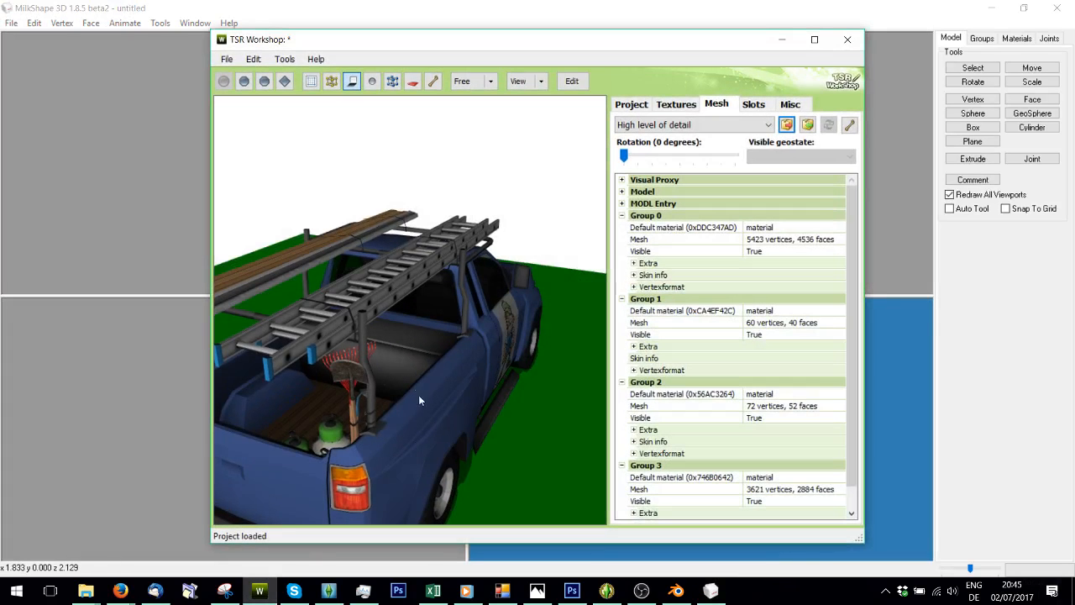
{"action": "left_click_drag", "start_coordinate": [460, 384], "coordinate": [287, 288]}
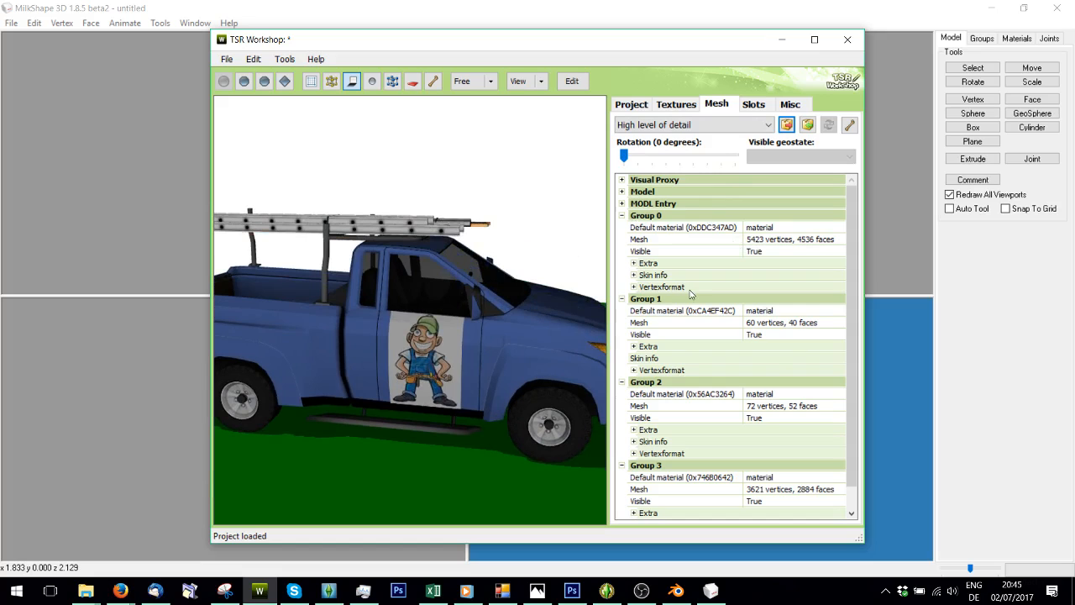
{"action": "left_click_drag", "start_coordinate": [478, 309], "coordinate": [444, 423]}
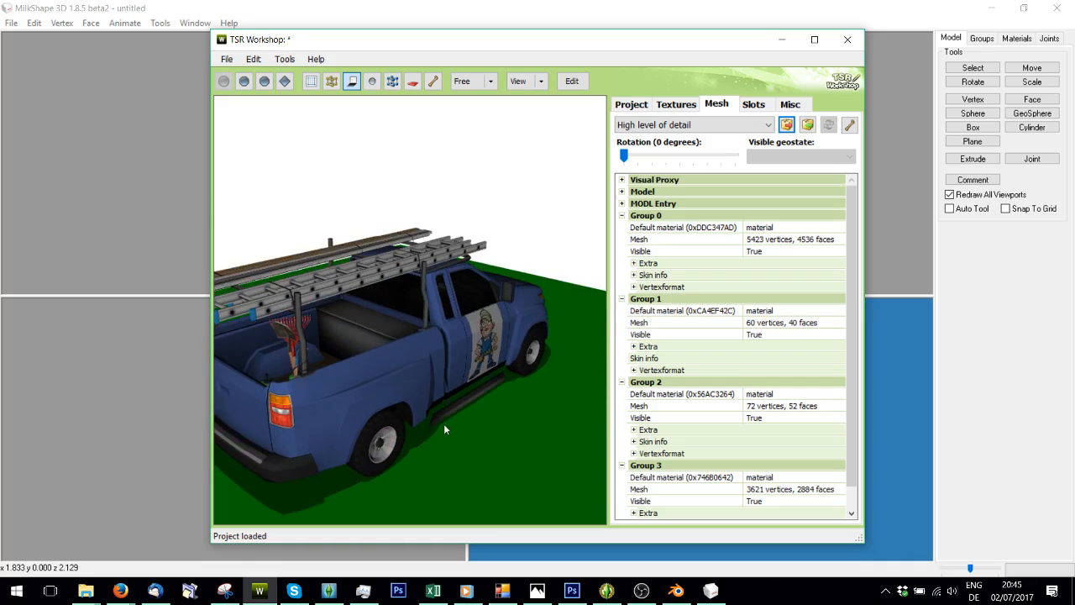
{"action": "left_click", "coordinate": [756, 104]}
{"action": "left_click", "coordinate": [622, 122]}
{"action": "left_click", "coordinate": [815, 136]}
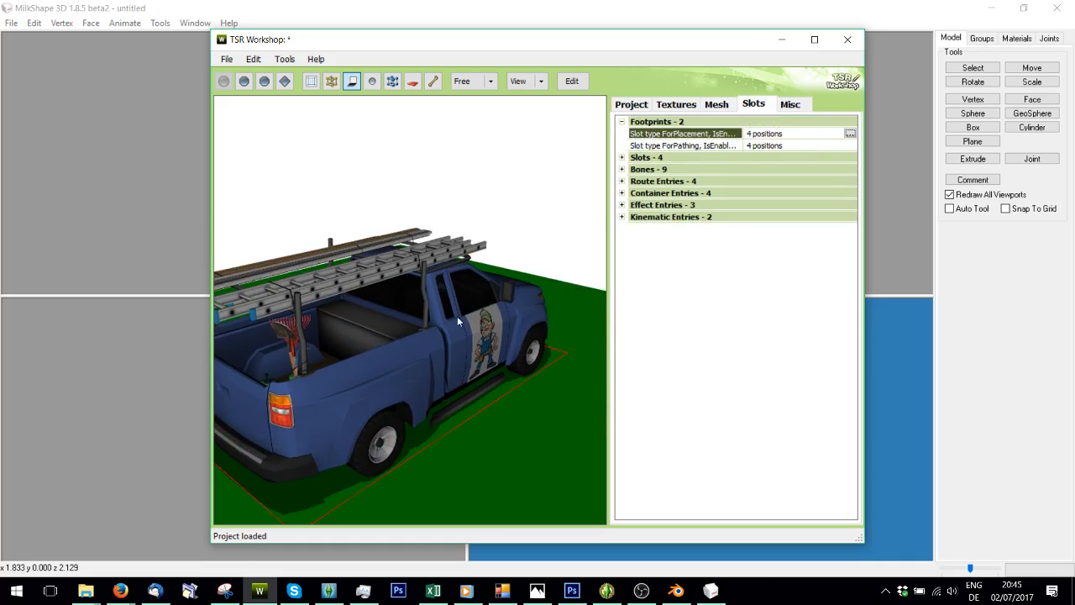
- Examine the truck and its placement footprint from several sides, and return to the mesh group settings
{"action": "left_click_drag", "start_coordinate": [457, 316], "coordinate": [296, 324]}
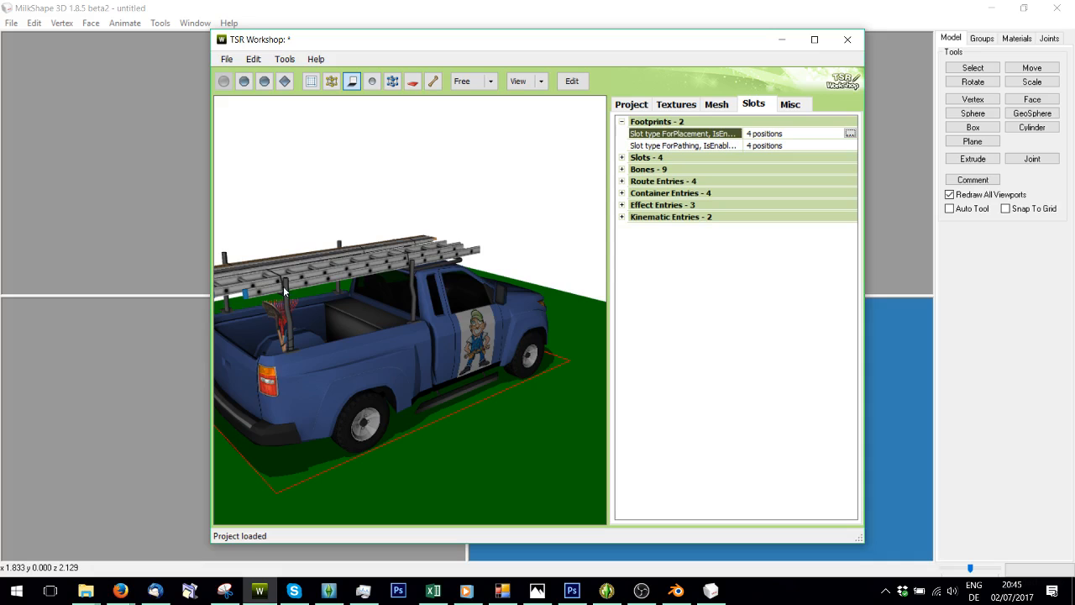
{"action": "left_click_drag", "start_coordinate": [378, 426], "coordinate": [497, 474]}
{"action": "left_click_drag", "start_coordinate": [477, 377], "coordinate": [326, 325]}
{"action": "left_click_drag", "start_coordinate": [471, 330], "coordinate": [506, 334]}
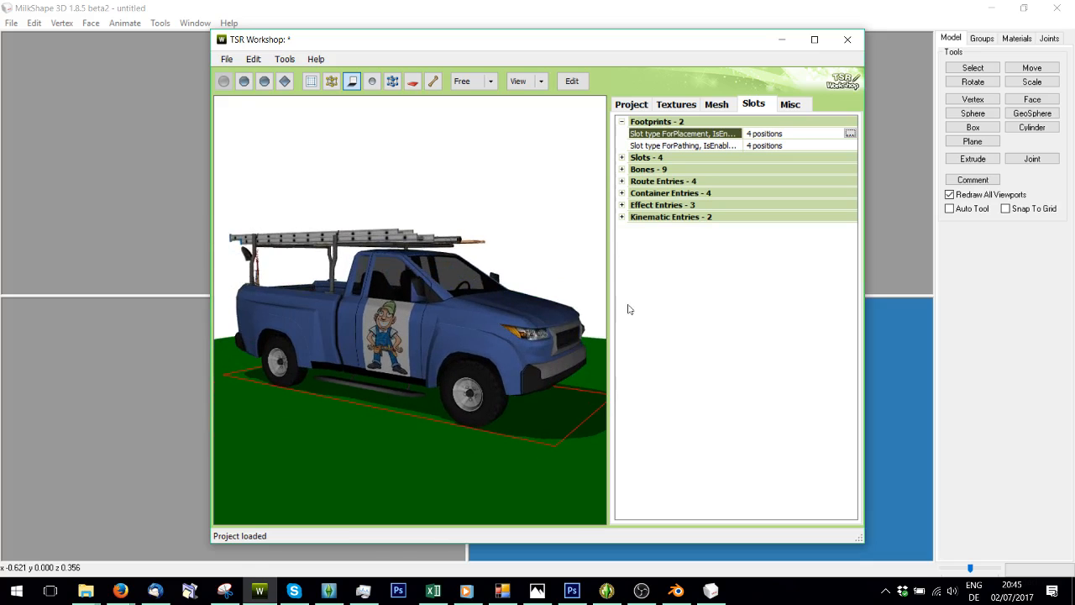
{"action": "left_click_drag", "start_coordinate": [588, 319], "coordinate": [566, 323]}
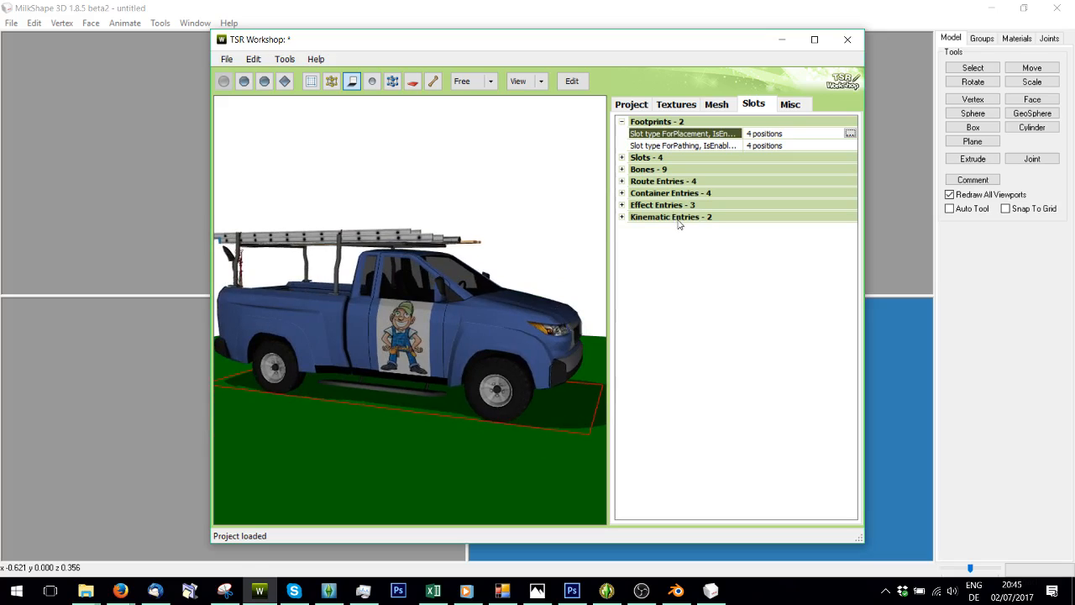
{"action": "left_click_drag", "start_coordinate": [385, 263], "coordinate": [393, 275]}
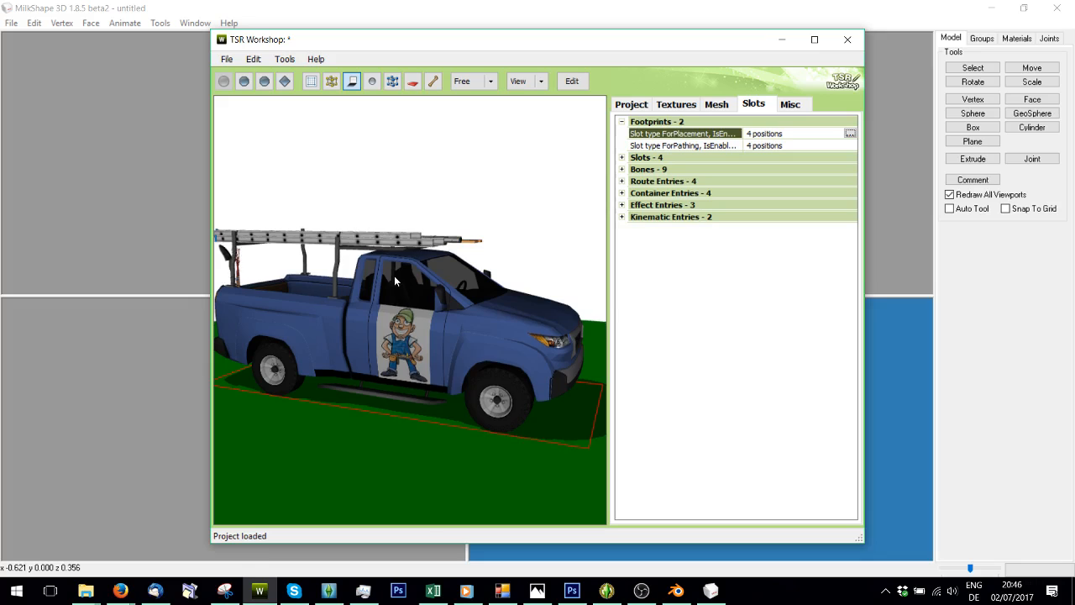
{"action": "left_click", "coordinate": [719, 104]}
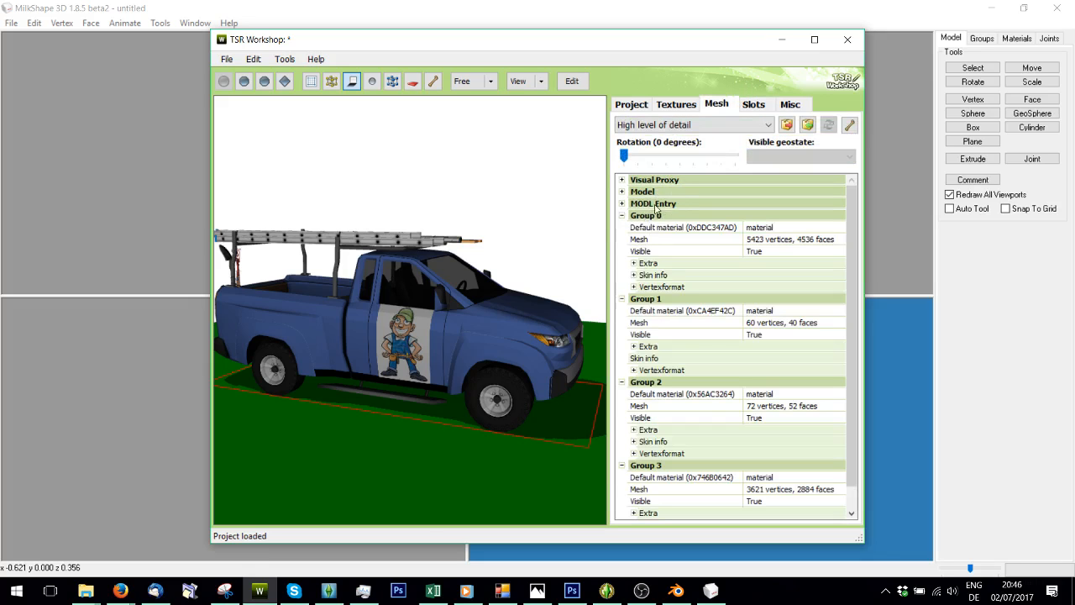
{"action": "left_click_drag", "start_coordinate": [491, 331], "coordinate": [538, 336]}
- Switch to MilkShape 3D and import the exported truck mesh with the TSRW Object importer
{"action": "left_click", "coordinate": [25, 101]}
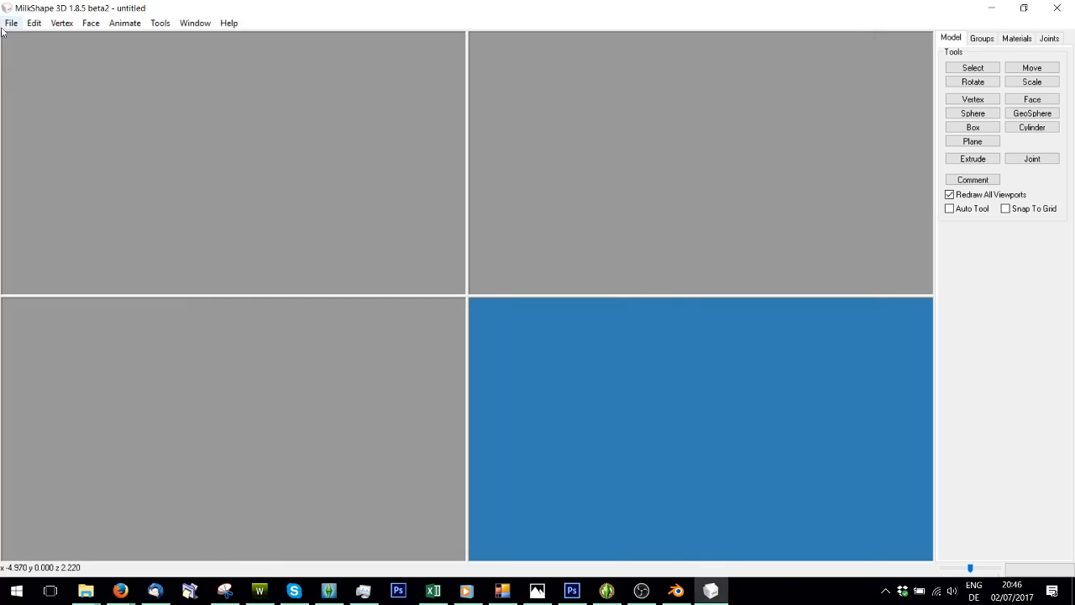
{"action": "left_click", "coordinate": [12, 22]}
{"action": "mouse_move", "coordinate": [37, 121]}
{"action": "scroll", "coordinate": [252, 570], "scroll_direction": "down", "scroll_amount": 4}
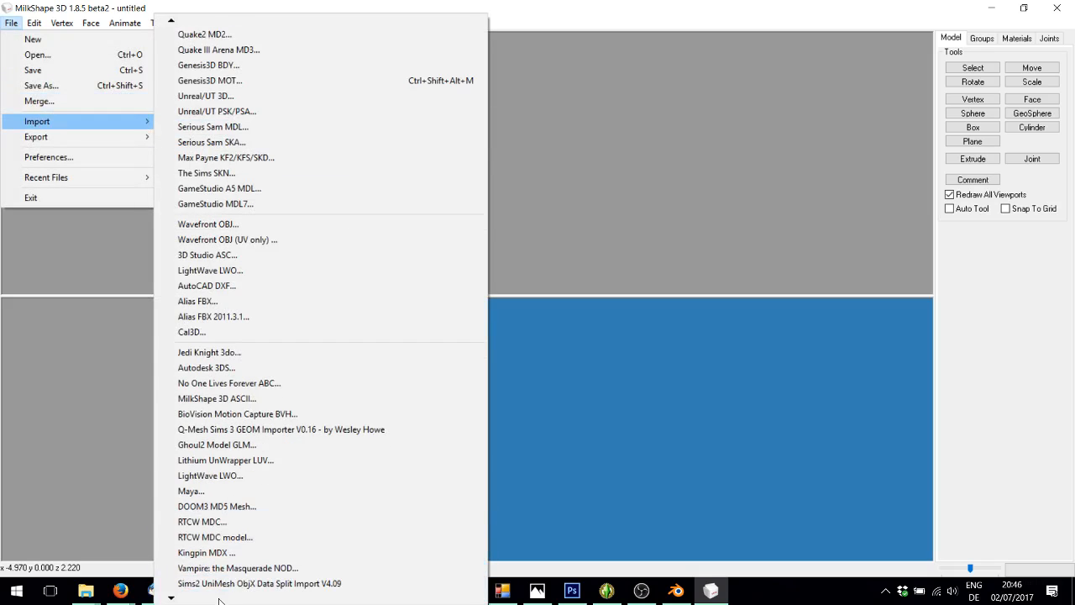
{"action": "left_click", "coordinate": [216, 572]}
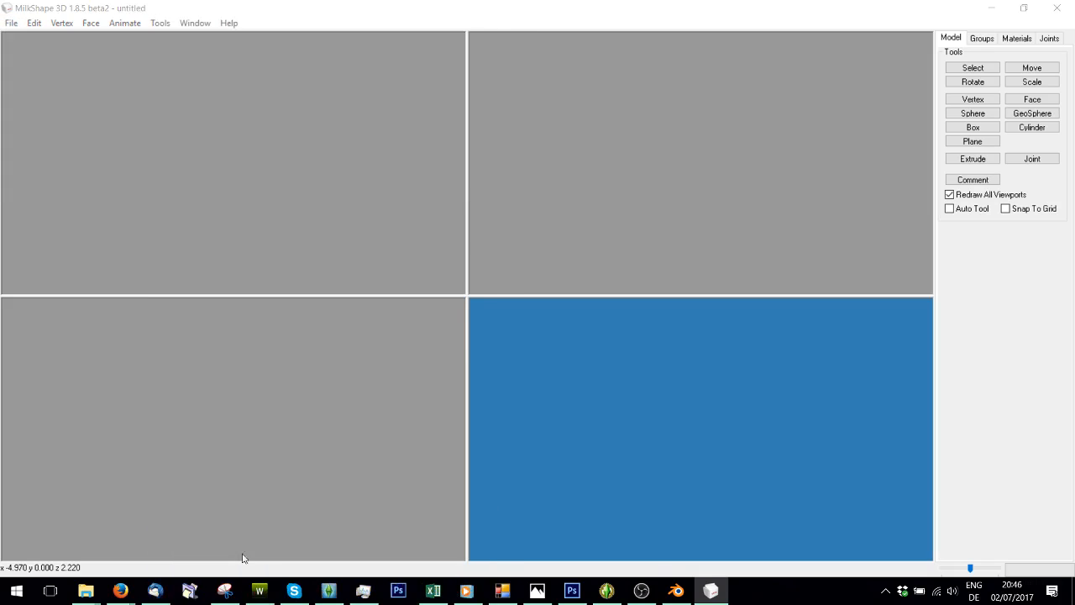
{"action": "double_click", "coordinate": [141, 243]}
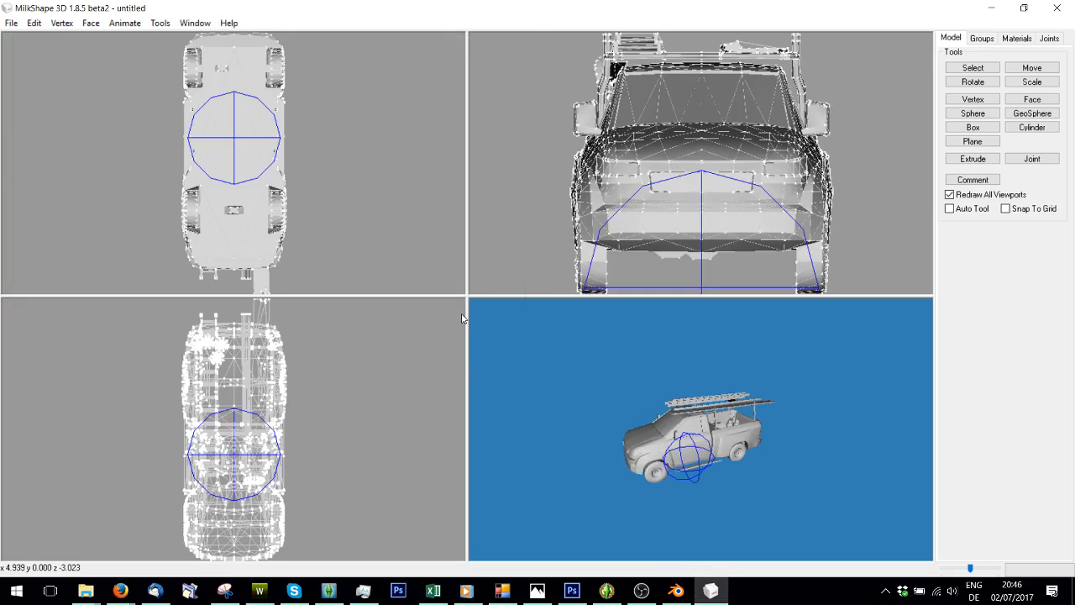
- Compare the imported truck's group list with the ladder's group name in Blender
{"action": "left_click_drag", "start_coordinate": [585, 390], "coordinate": [576, 378]}
{"action": "left_click", "coordinate": [978, 38]}
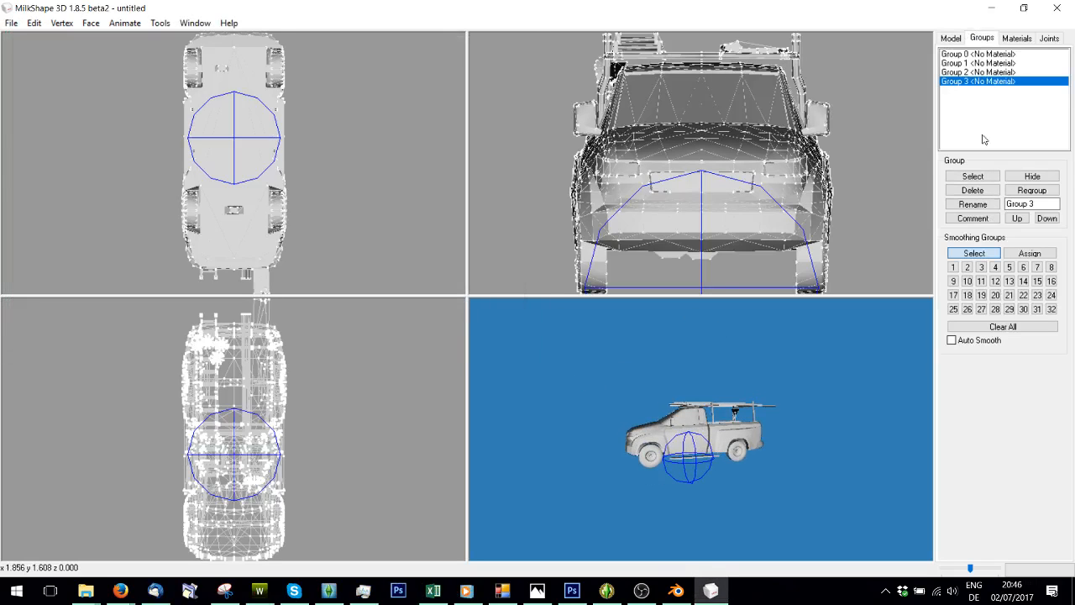
{"action": "left_click", "coordinate": [676, 590]}
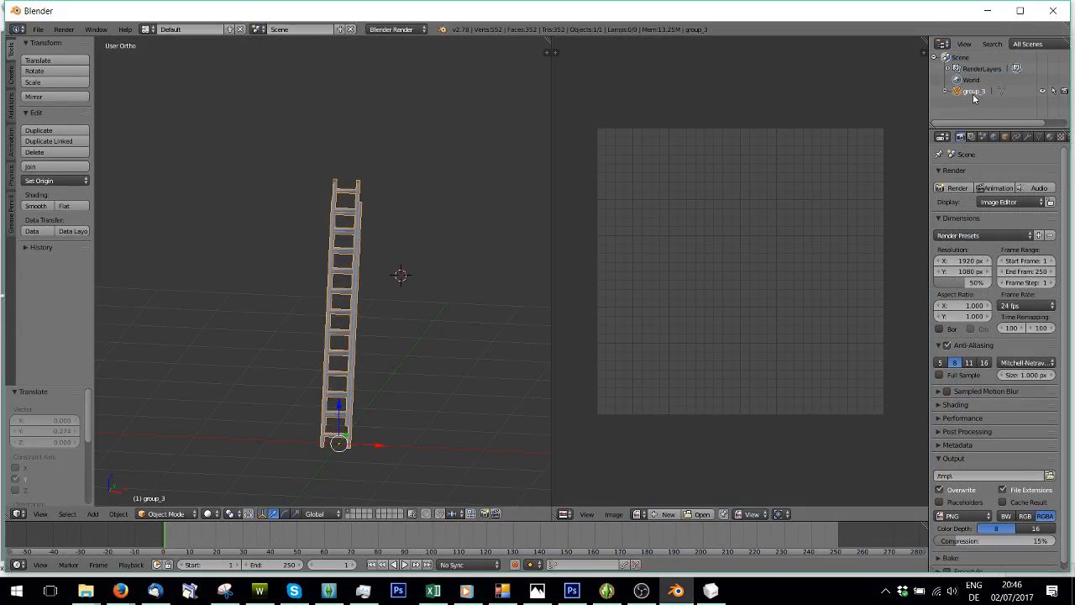
{"action": "left_click", "coordinate": [988, 10]}
- Hide Group 0, Group 1 and Group 2 of the truck, leaving only Group 3 displayed
{"action": "left_click", "coordinate": [973, 55]}
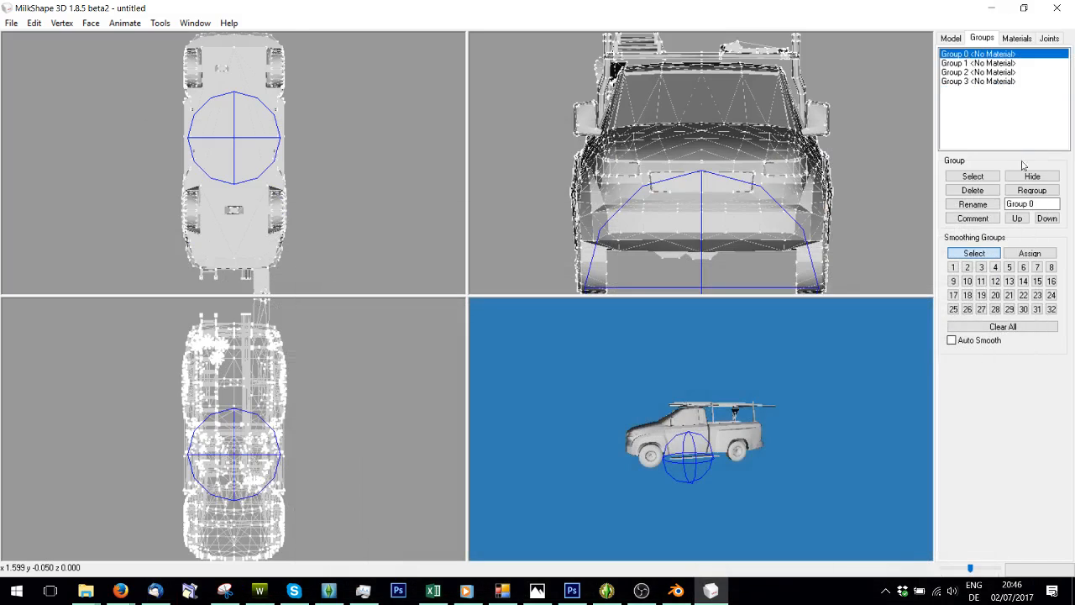
{"action": "left_click", "coordinate": [1031, 175]}
{"action": "left_click", "coordinate": [978, 63]}
{"action": "left_click", "coordinate": [1033, 176]}
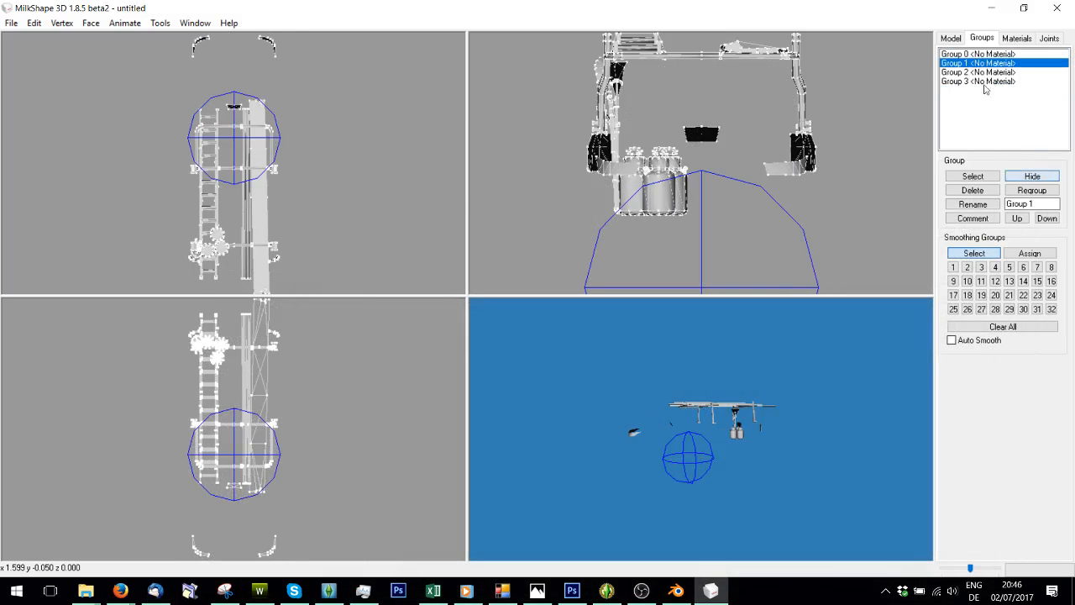
{"action": "left_click", "coordinate": [983, 73]}
{"action": "left_click", "coordinate": [1033, 178]}
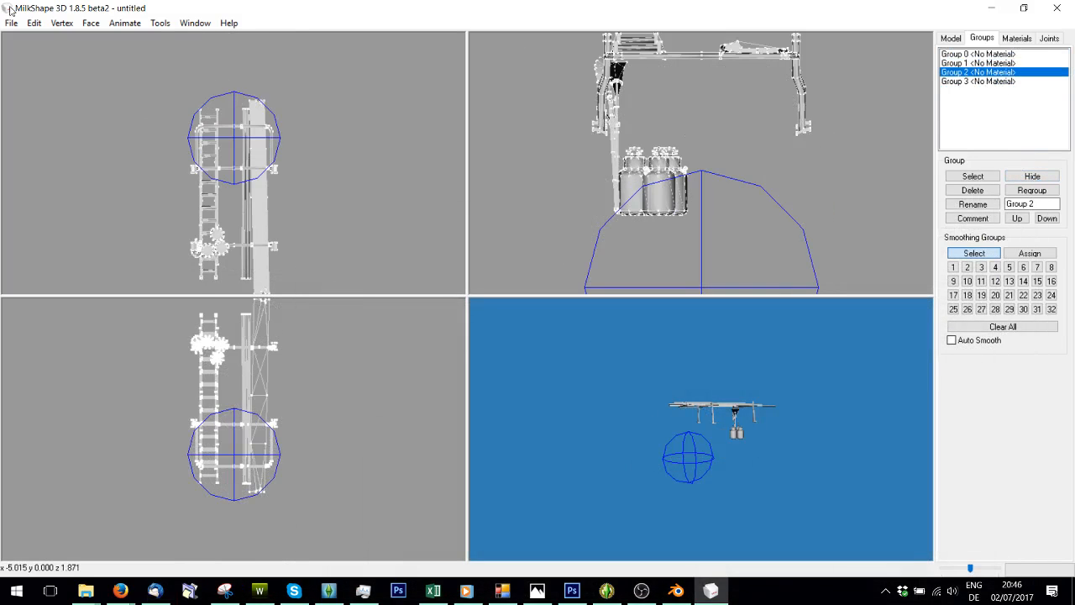
- Turn on drawing vertices with bone colors in the joint settings
{"action": "left_click", "coordinate": [11, 23]}
{"action": "mouse_move", "coordinate": [76, 121]}
{"action": "left_click", "coordinate": [1049, 38]}
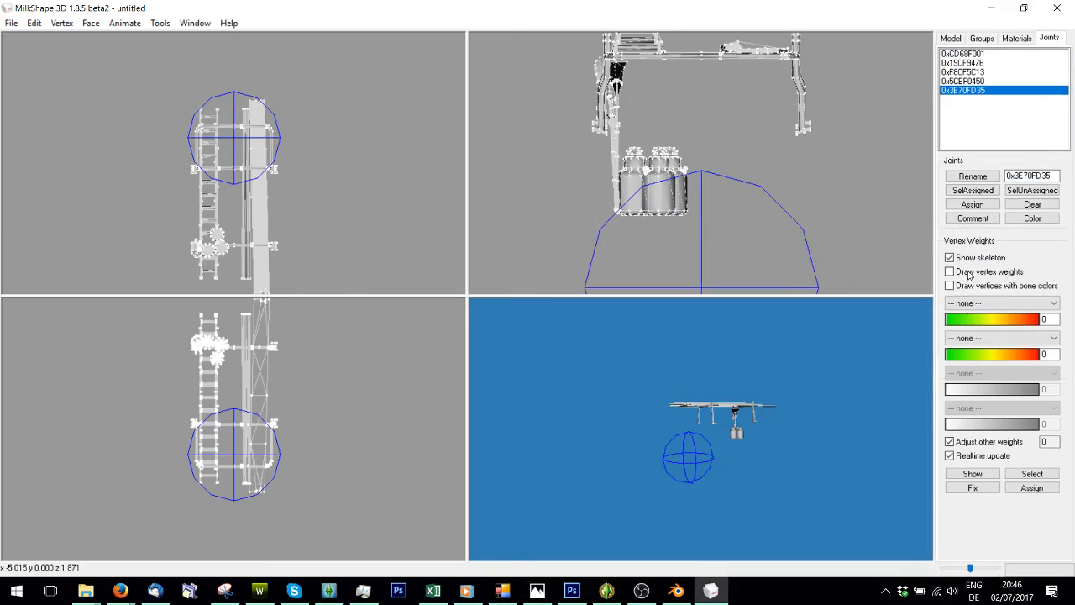
{"action": "left_click", "coordinate": [949, 286]}
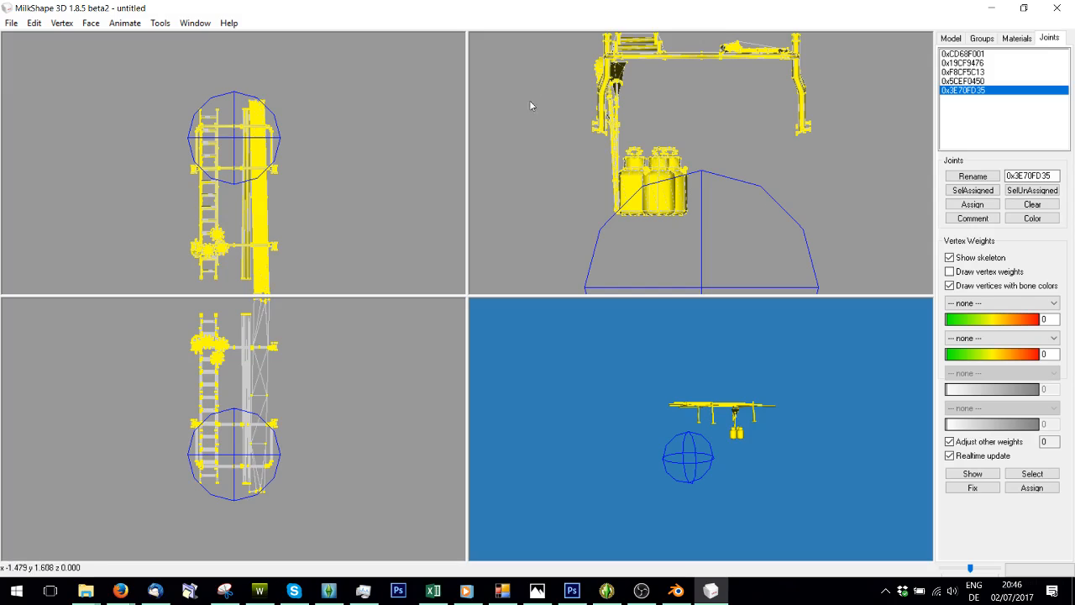
- Activate the Select tool, and set the first vertex-weight bone to 0xCD68F001 with a weight of 100
{"action": "left_click", "coordinate": [951, 39]}
{"action": "left_click", "coordinate": [973, 67]}
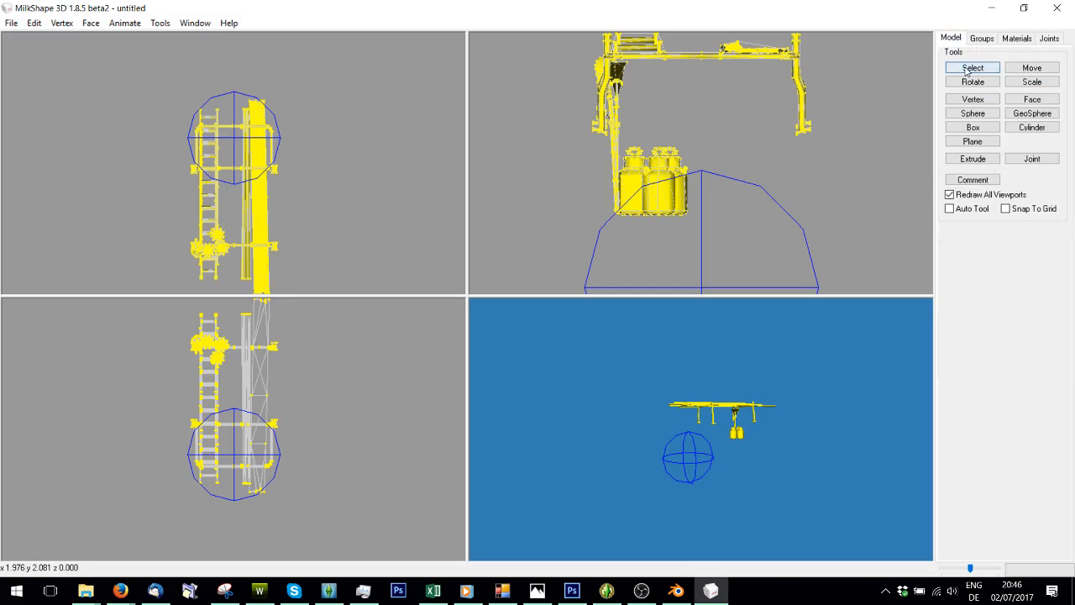
{"action": "left_click", "coordinate": [1048, 40]}
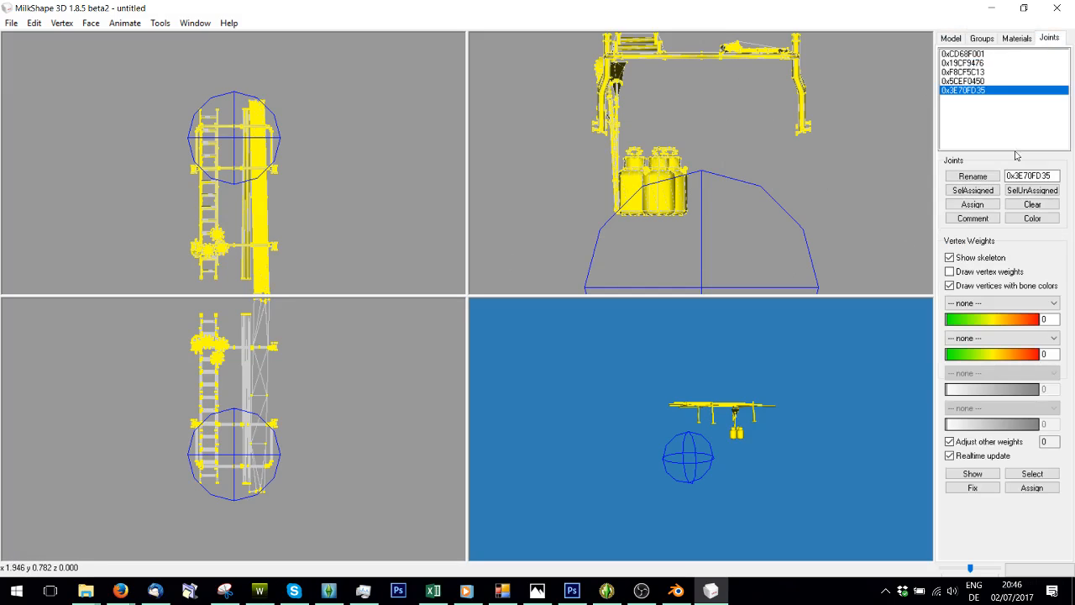
{"action": "left_click", "coordinate": [973, 477]}
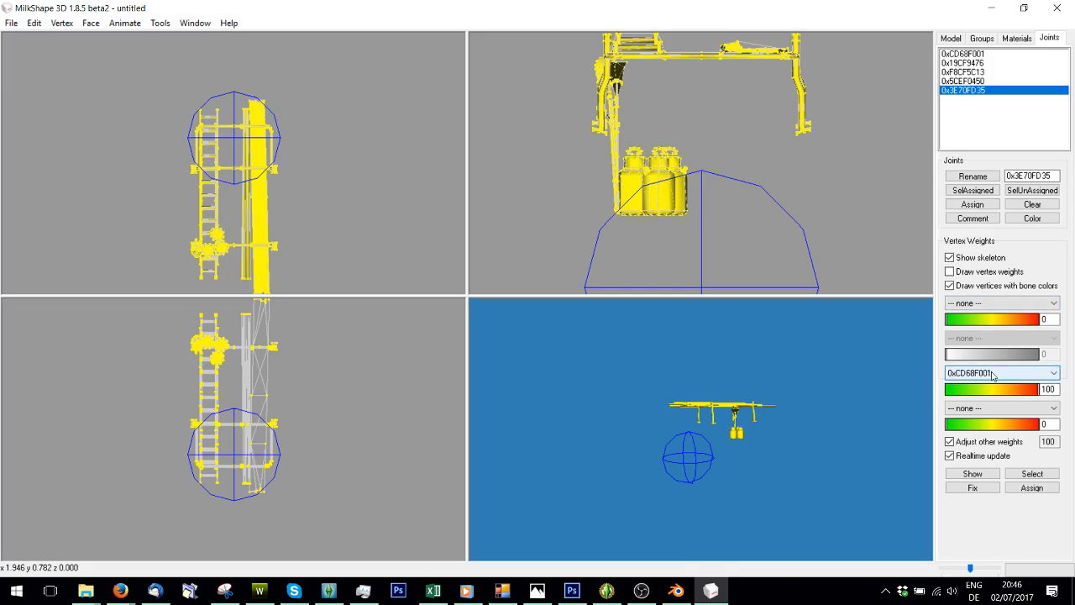
{"action": "left_click", "coordinate": [999, 303]}
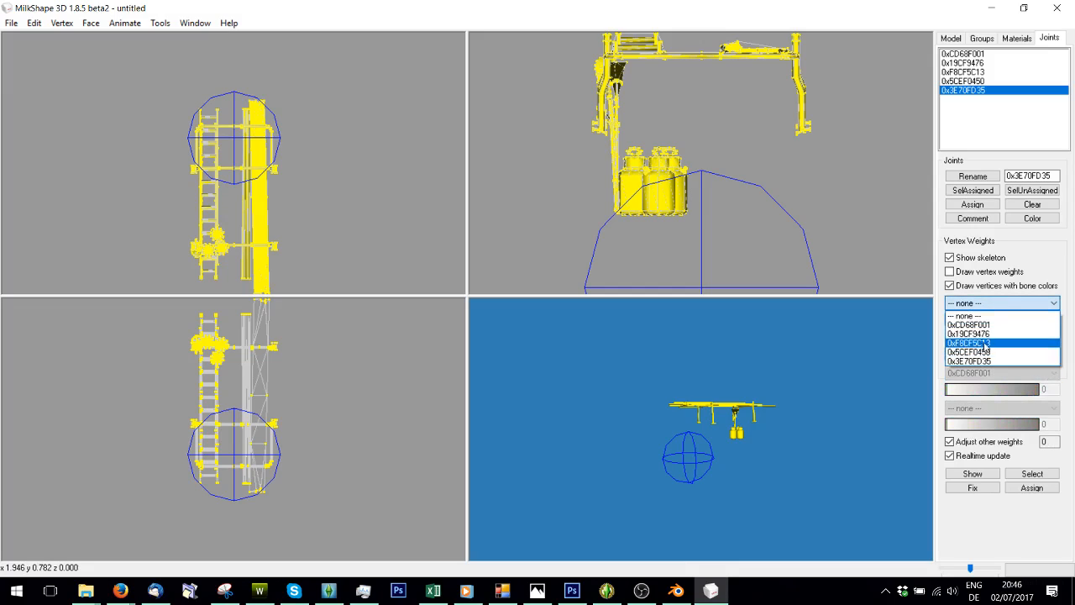
{"action": "left_click", "coordinate": [1004, 324]}
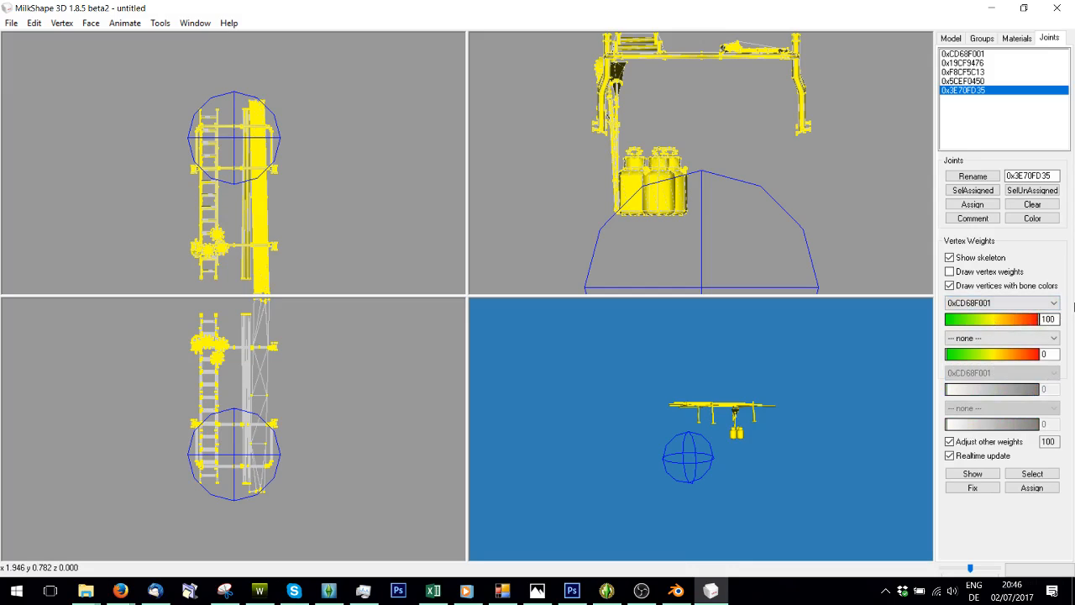
- Import the ladder from the Wavefront OBJ file test alongside the truck, and try to select its default group
{"action": "left_click", "coordinate": [10, 22]}
{"action": "mouse_move", "coordinate": [34, 126]}
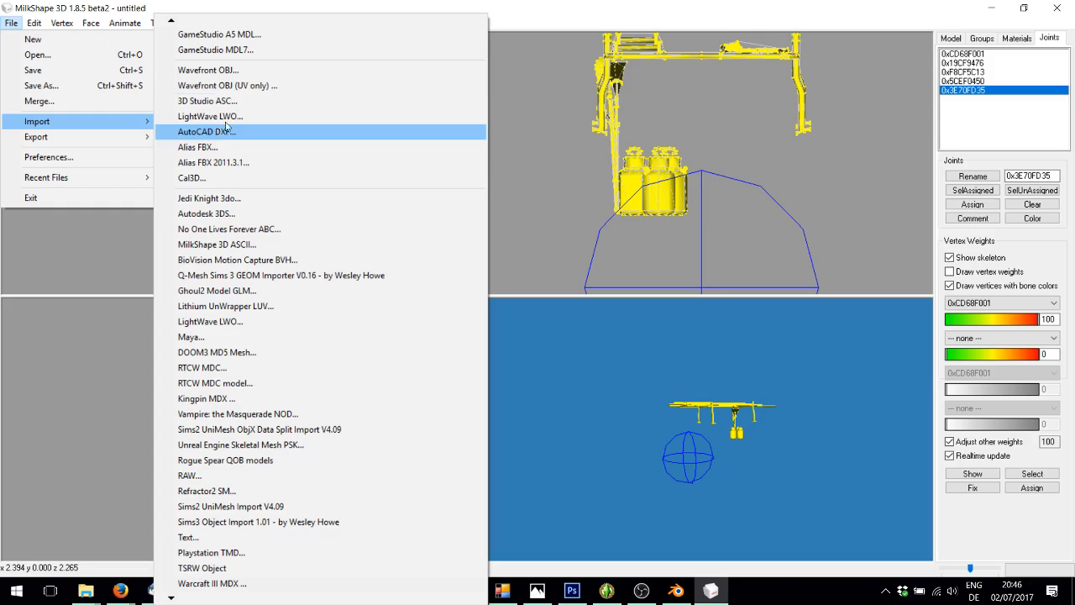
{"action": "left_click", "coordinate": [215, 73]}
{"action": "left_click", "coordinate": [163, 221]}
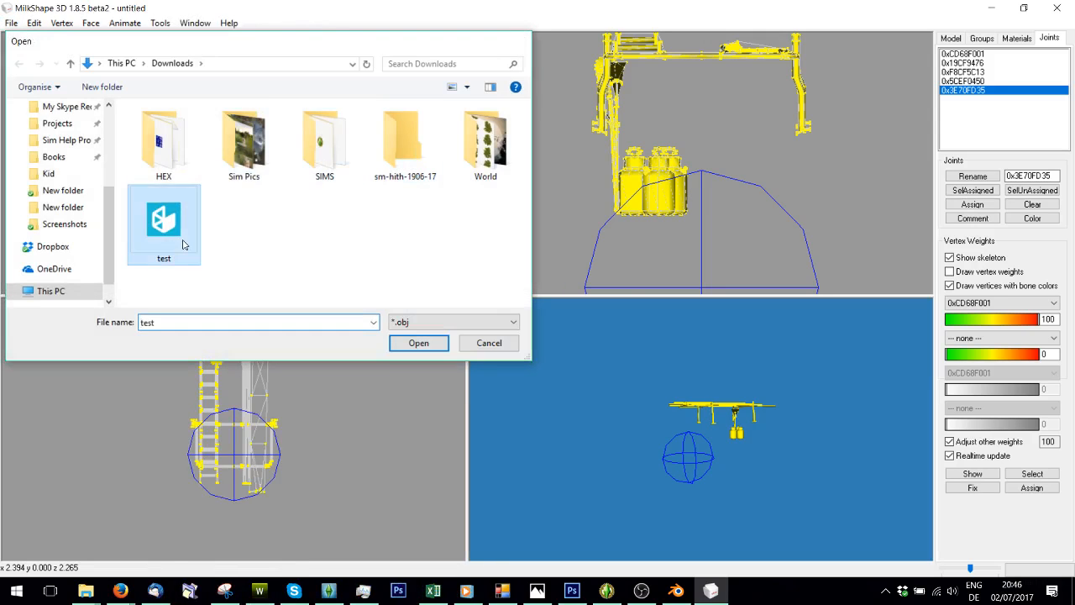
{"action": "left_click", "coordinate": [417, 341]}
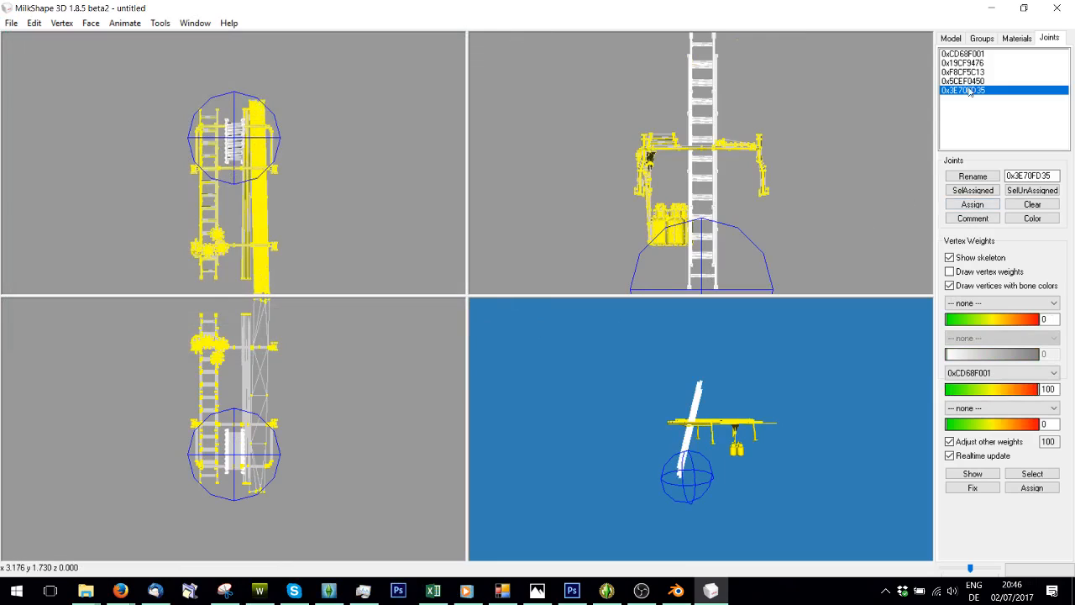
{"action": "left_click", "coordinate": [981, 37]}
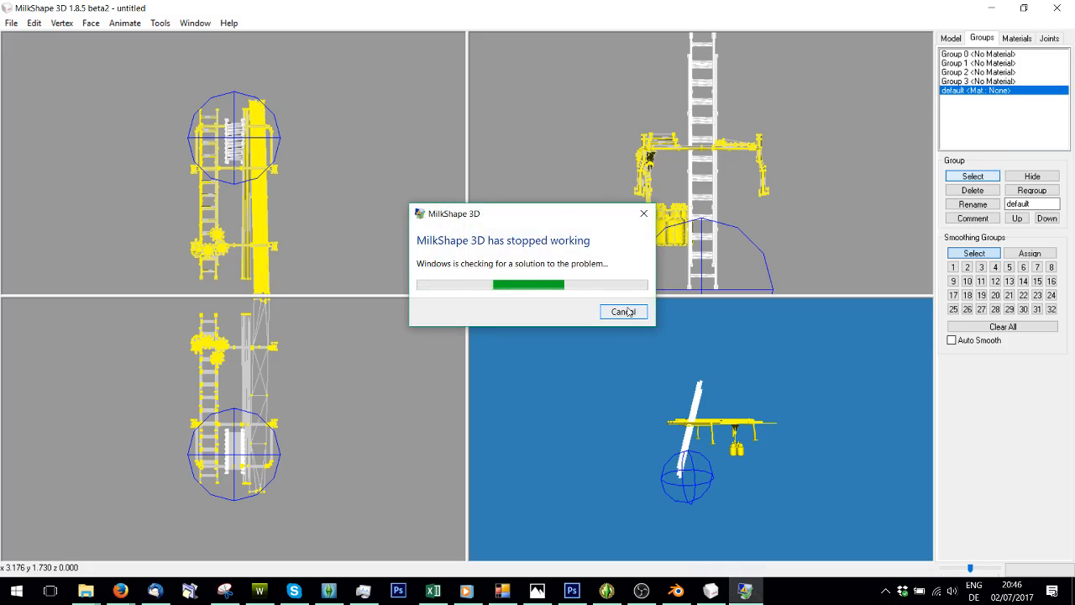
- Dismiss the crash dialog and relaunch MilkShape 3D from the desktop
{"action": "left_click", "coordinate": [626, 310]}
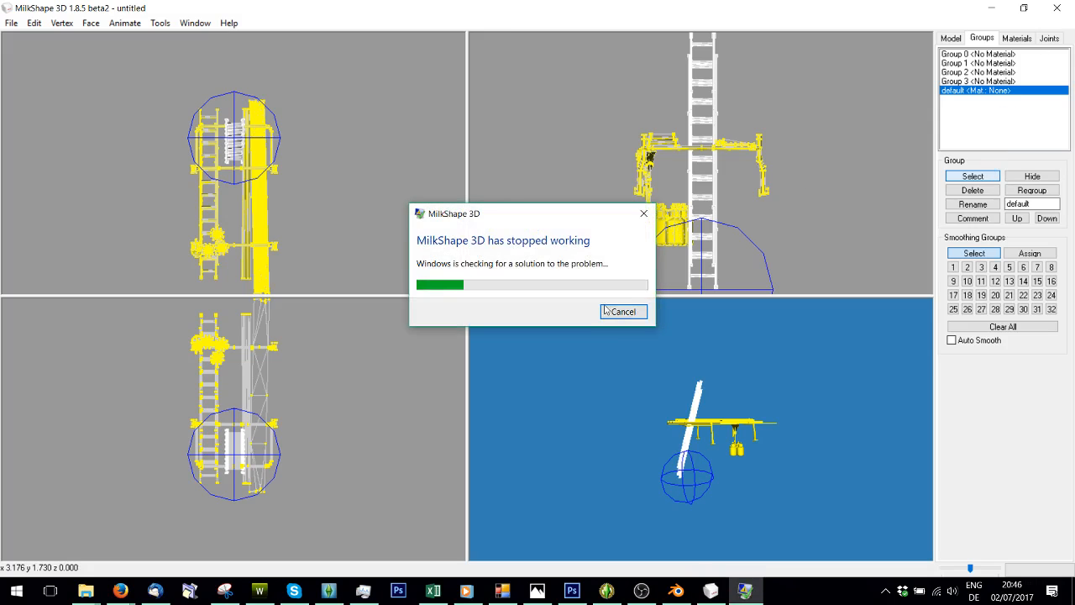
{"action": "left_click", "coordinate": [615, 313]}
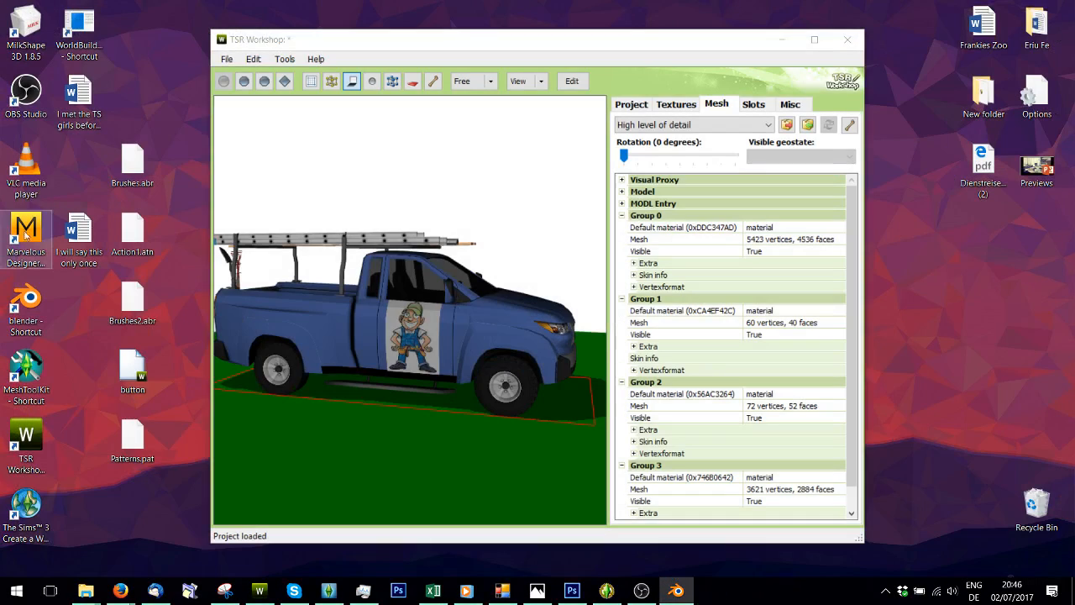
{"action": "double_click", "coordinate": [26, 34]}
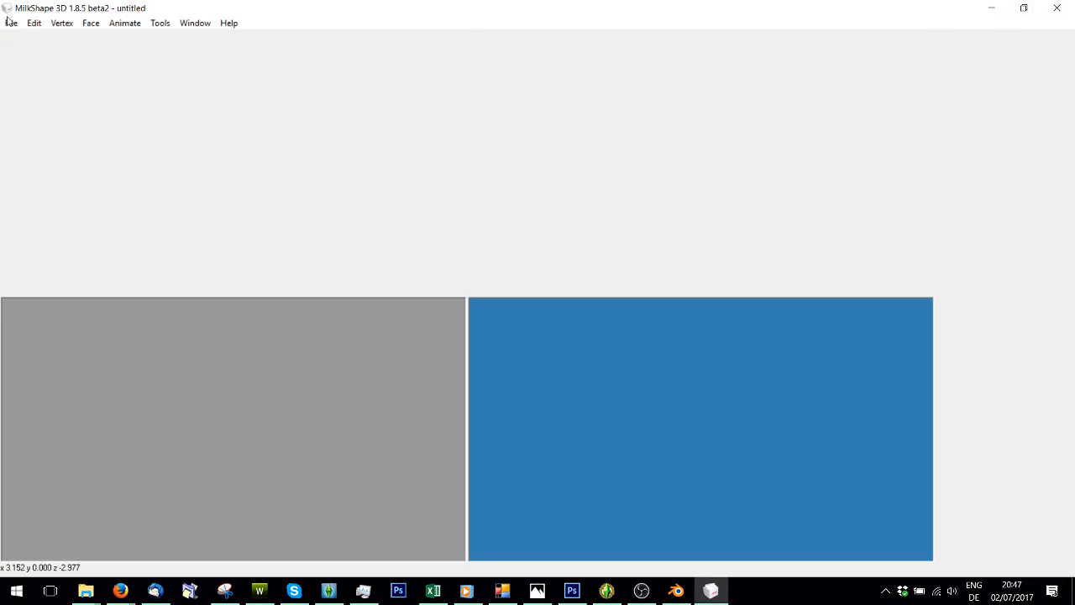
{"action": "left_click", "coordinate": [11, 23]}
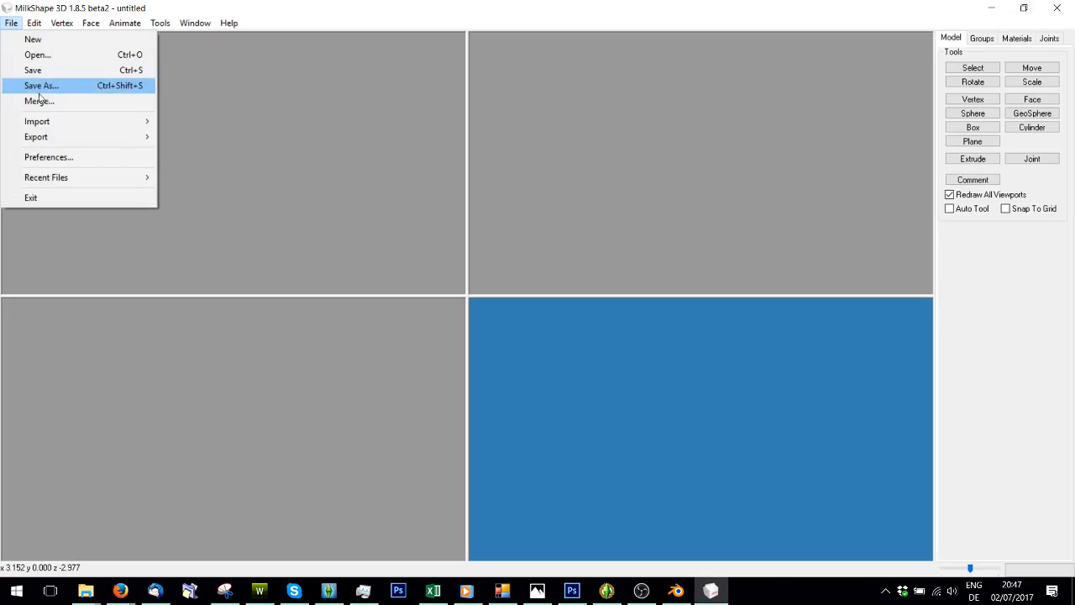
{"action": "mouse_move", "coordinate": [42, 121]}
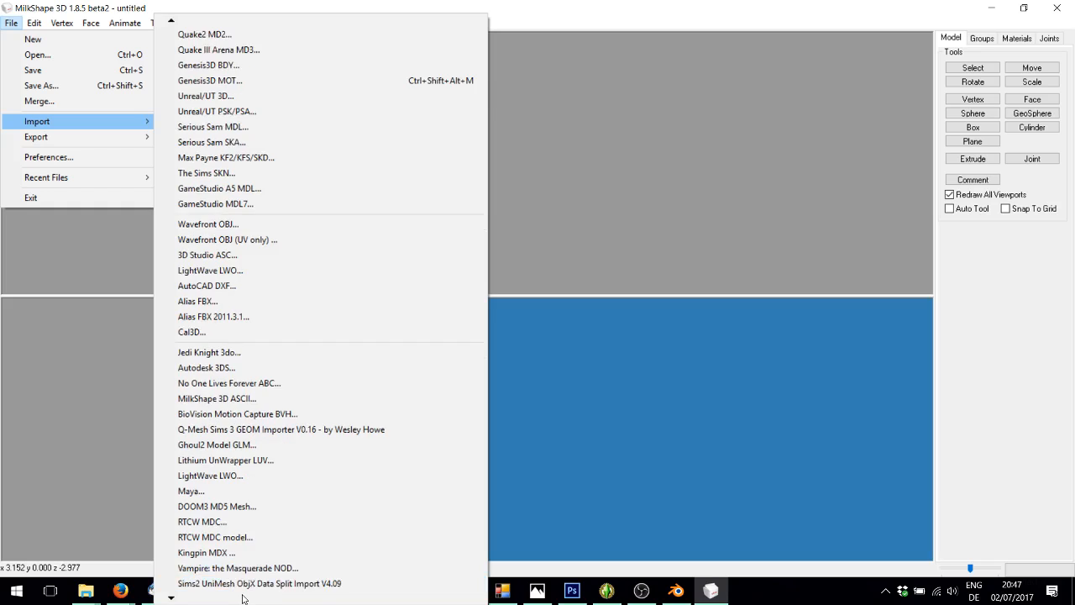
{"action": "left_click", "coordinate": [219, 583]}
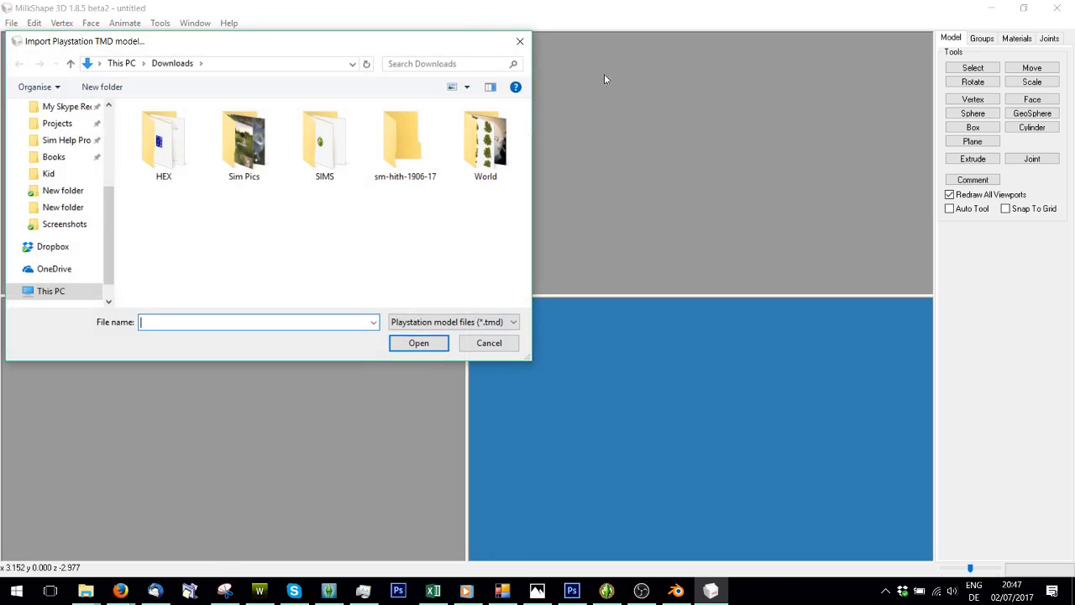
{"action": "left_click", "coordinate": [520, 41]}
- Import the truck mesh from test.wso as a TSRW Object
{"action": "left_click", "coordinate": [12, 22]}
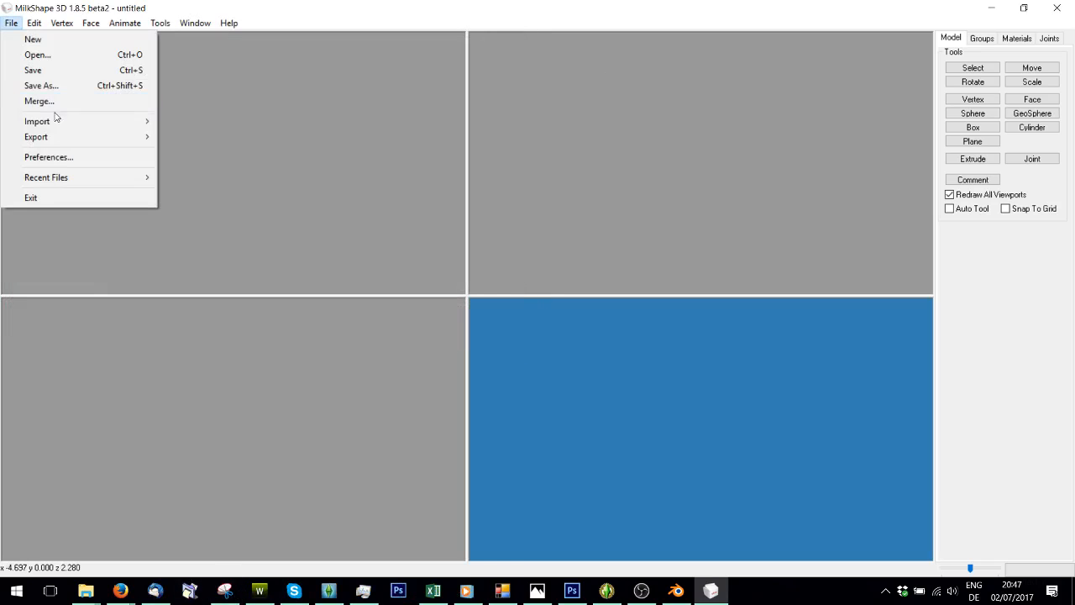
{"action": "mouse_move", "coordinate": [55, 119]}
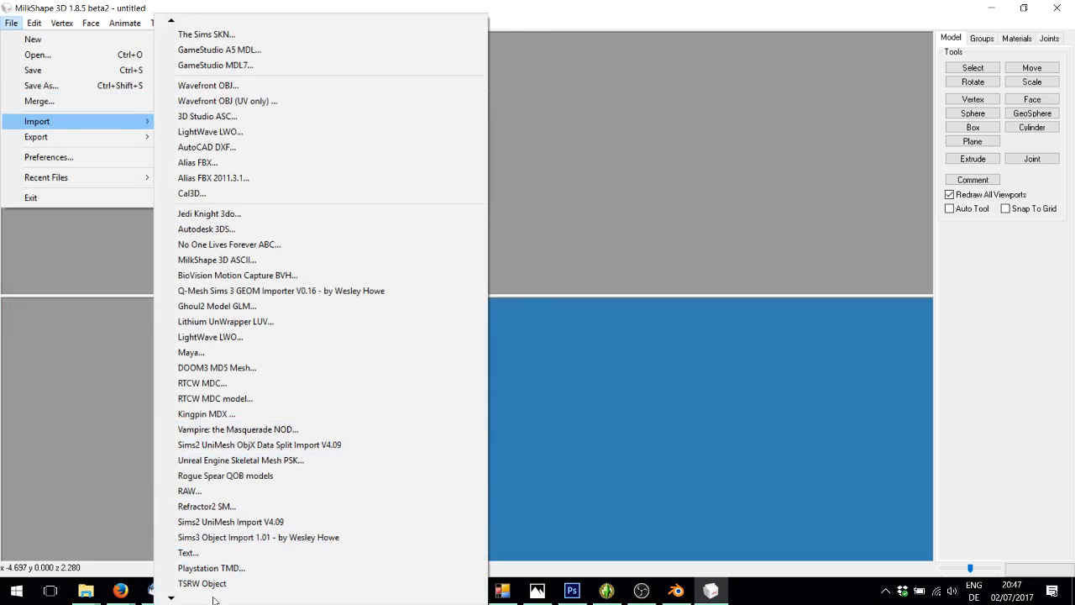
{"action": "left_click", "coordinate": [202, 569]}
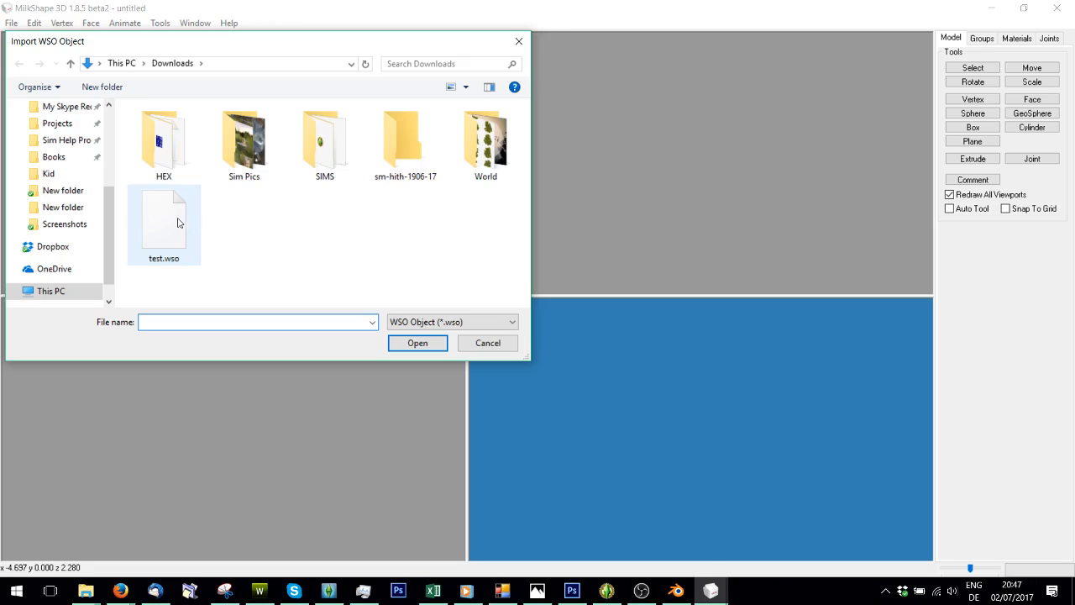
{"action": "double_click", "coordinate": [177, 222]}
- Hide Group 0, Group 1 and Group 2 of the truck, leaving only Group 3 displayed
{"action": "left_click", "coordinate": [990, 44]}
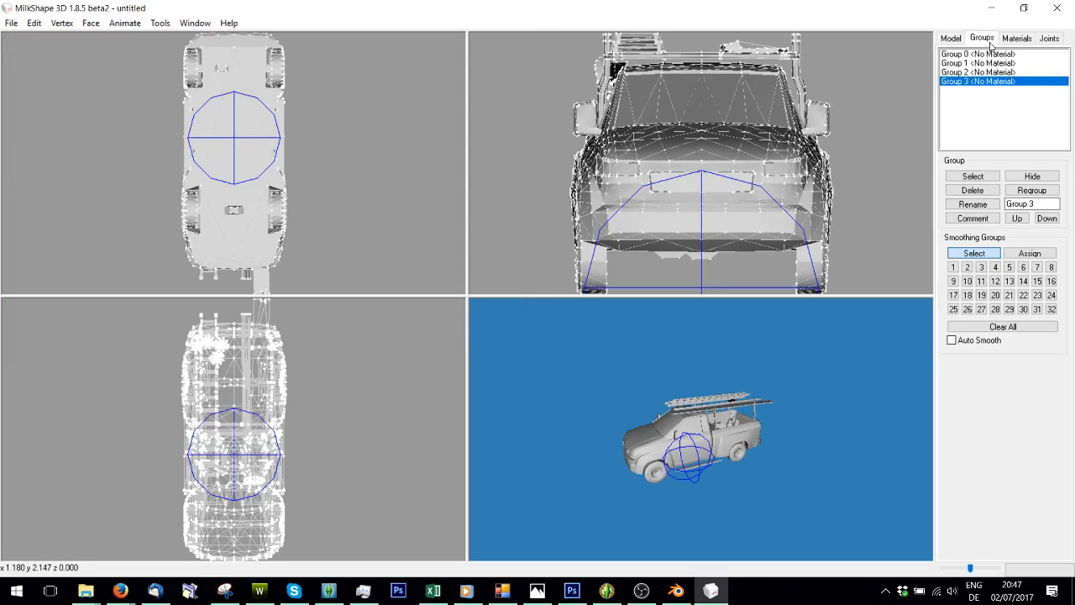
{"action": "left_click", "coordinate": [983, 55]}
{"action": "left_click", "coordinate": [1025, 178]}
{"action": "left_click", "coordinate": [980, 63]}
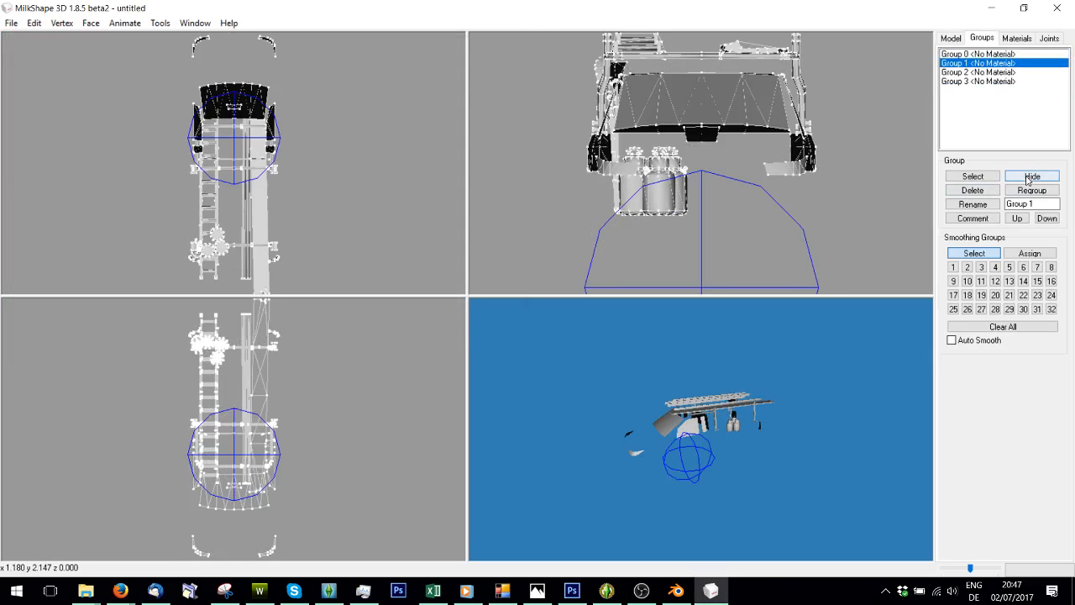
{"action": "left_click", "coordinate": [1026, 177]}
{"action": "left_click", "coordinate": [983, 72]}
{"action": "left_click", "coordinate": [1030, 176]}
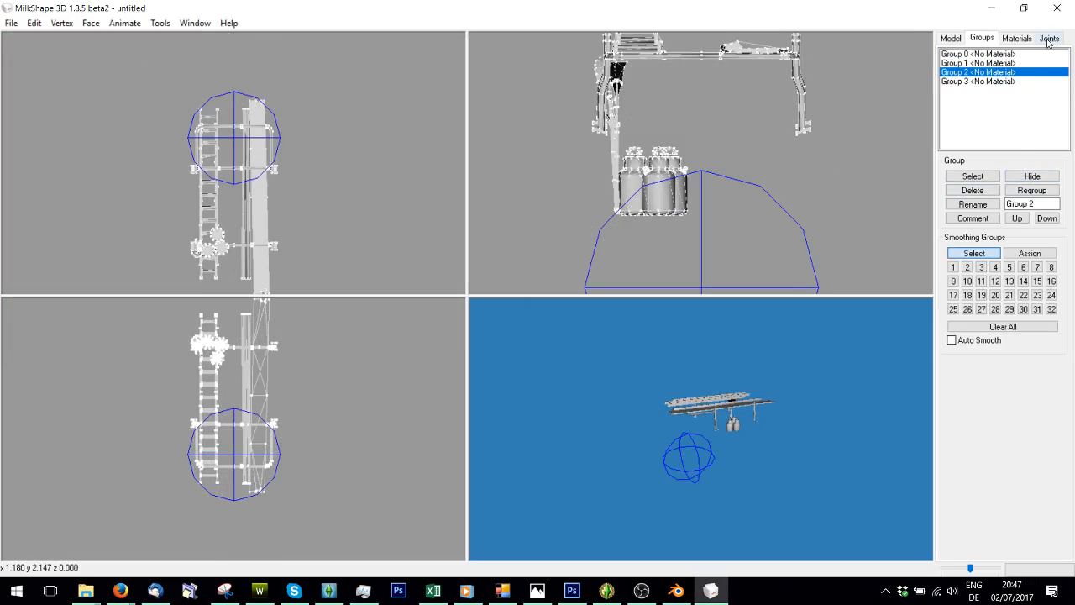
- Turn on drawing vertices with bone colors and select all vertices of the displayed Group 3
{"action": "left_click", "coordinate": [1050, 38]}
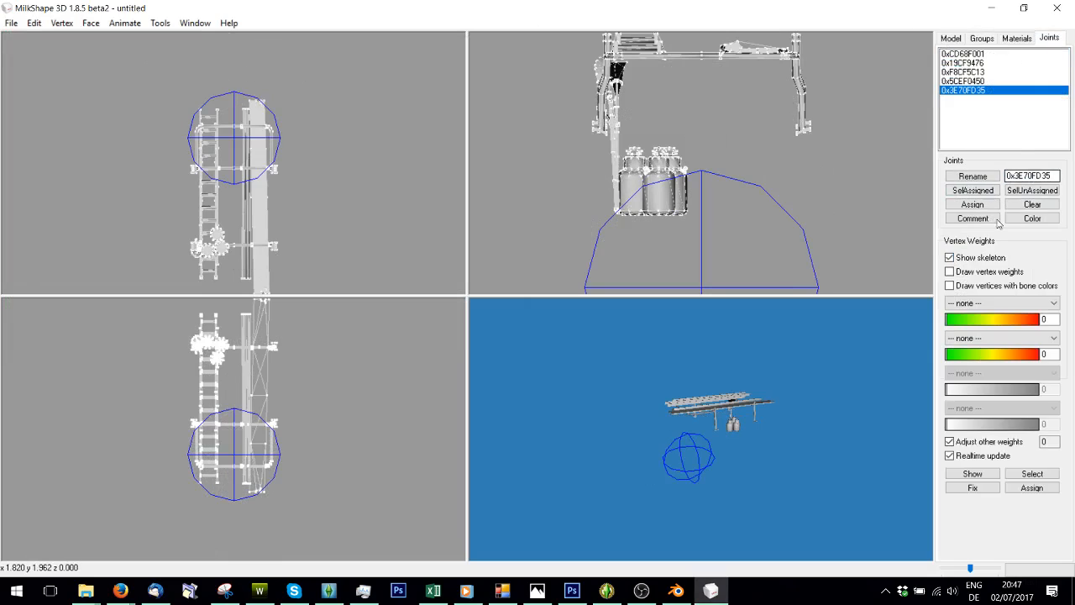
{"action": "left_click", "coordinate": [965, 39]}
{"action": "left_click", "coordinate": [972, 68]}
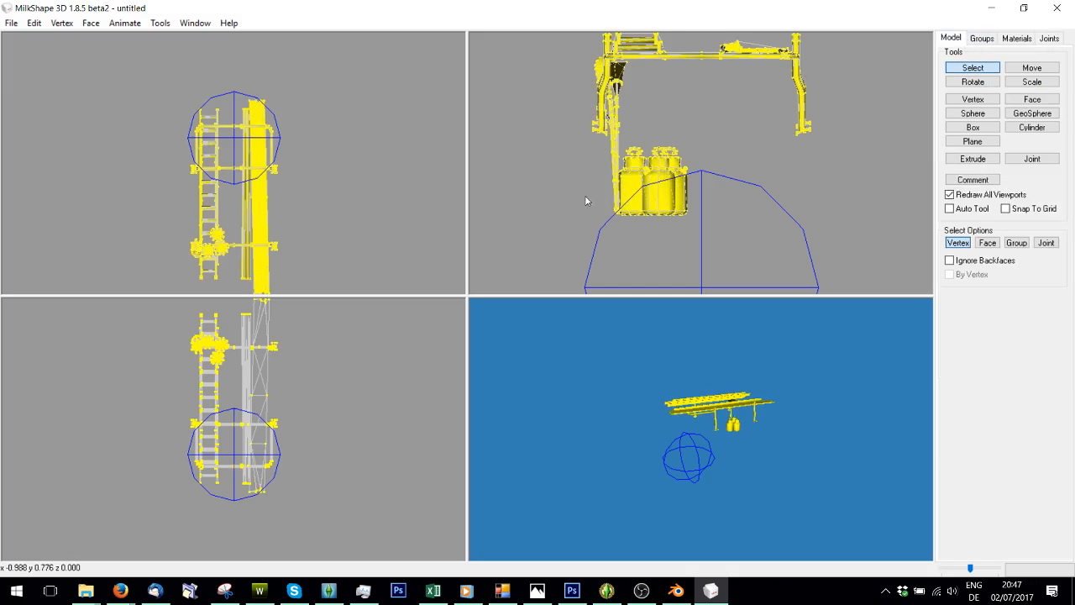
{"action": "left_click_drag", "start_coordinate": [561, 148], "coordinate": [766, 245]}
- Set the first vertex-weight bone of the selected vertices to 0xCD68F001 with a weight of 100
{"action": "left_click", "coordinate": [1050, 39]}
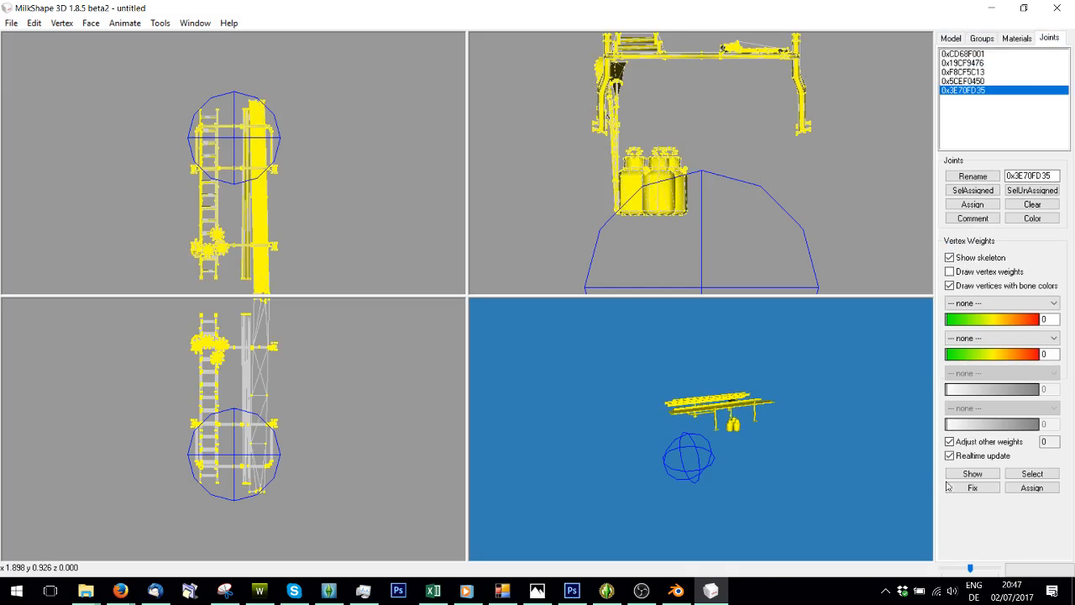
{"action": "left_click", "coordinate": [966, 474]}
{"action": "left_click", "coordinate": [984, 304]}
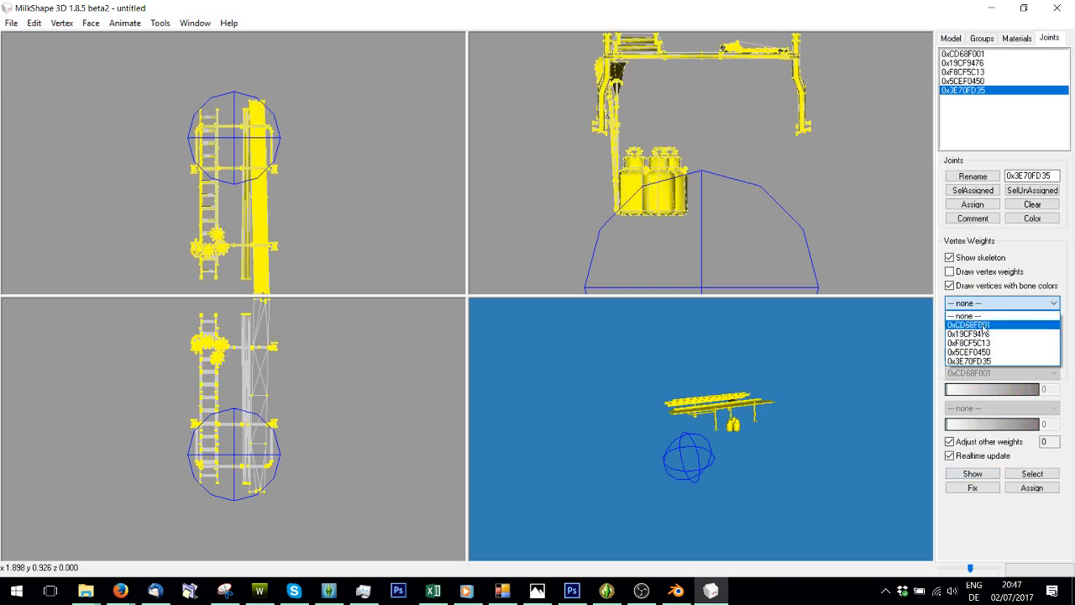
{"action": "left_click", "coordinate": [1022, 325]}
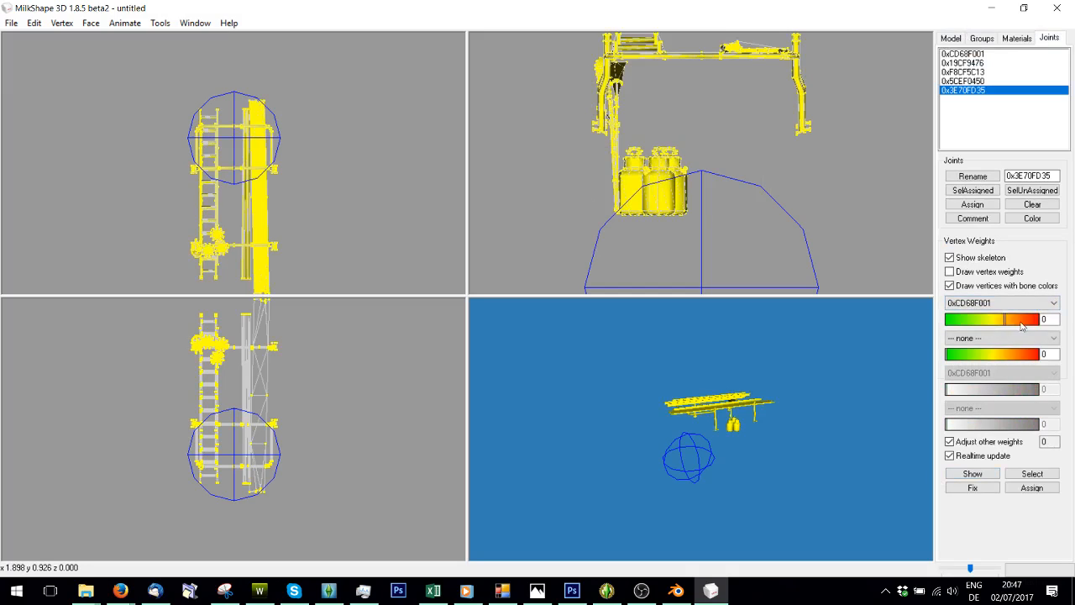
- Import the ladder's test OBJ file into the truck scene again and try to select its default group
{"action": "left_click", "coordinate": [12, 23]}
{"action": "mouse_move", "coordinate": [36, 122]}
{"action": "left_click", "coordinate": [304, 122]}
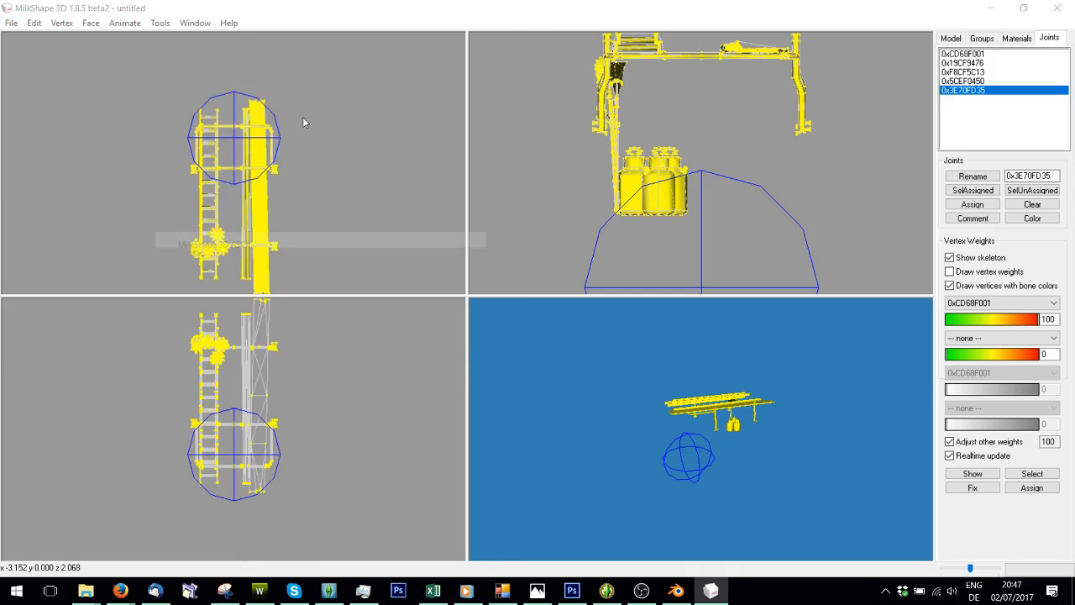
{"action": "double_click", "coordinate": [165, 223]}
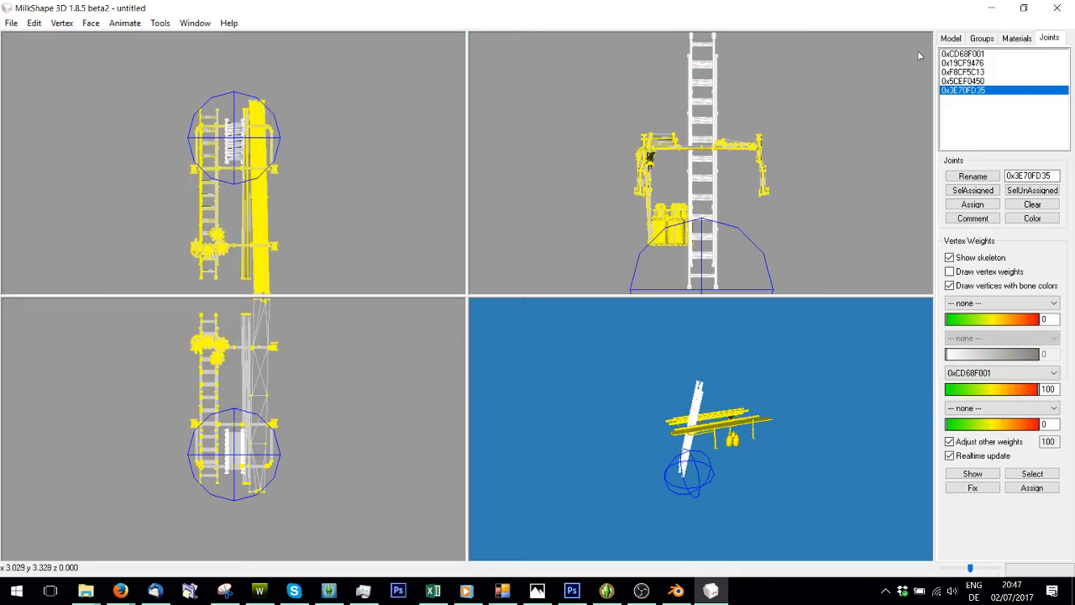
{"action": "left_click", "coordinate": [982, 39]}
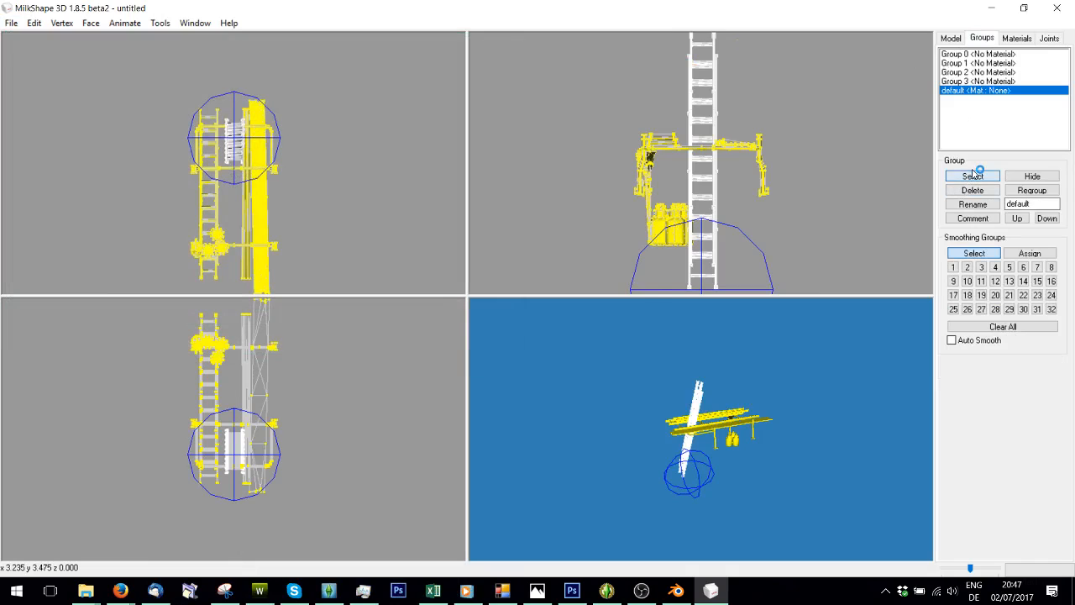
- Close the crashed session and start MilkShape 3D again
{"action": "left_click", "coordinate": [633, 312]}
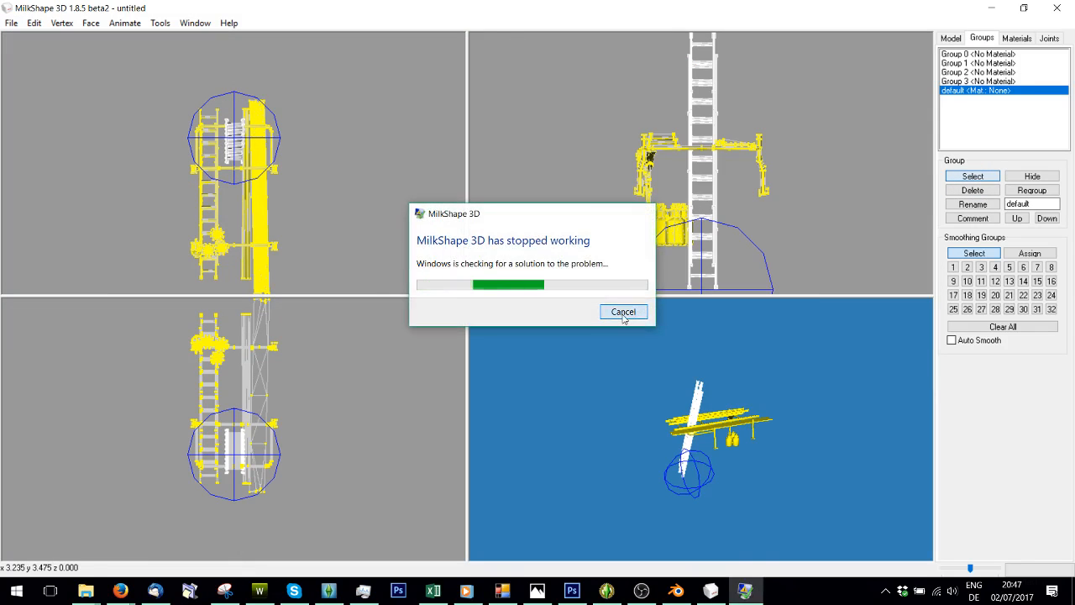
{"action": "left_click", "coordinate": [622, 312]}
{"action": "double_click", "coordinate": [30, 18]}
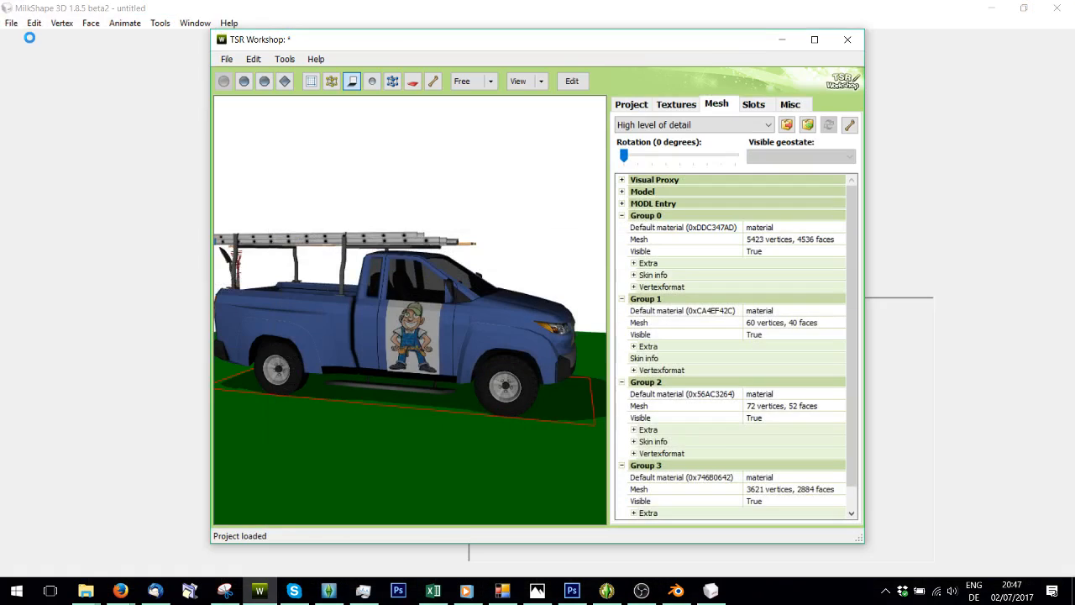
- Import the ladder from the Wavefront OBJ file test into the empty scene
{"action": "left_click", "coordinate": [11, 23]}
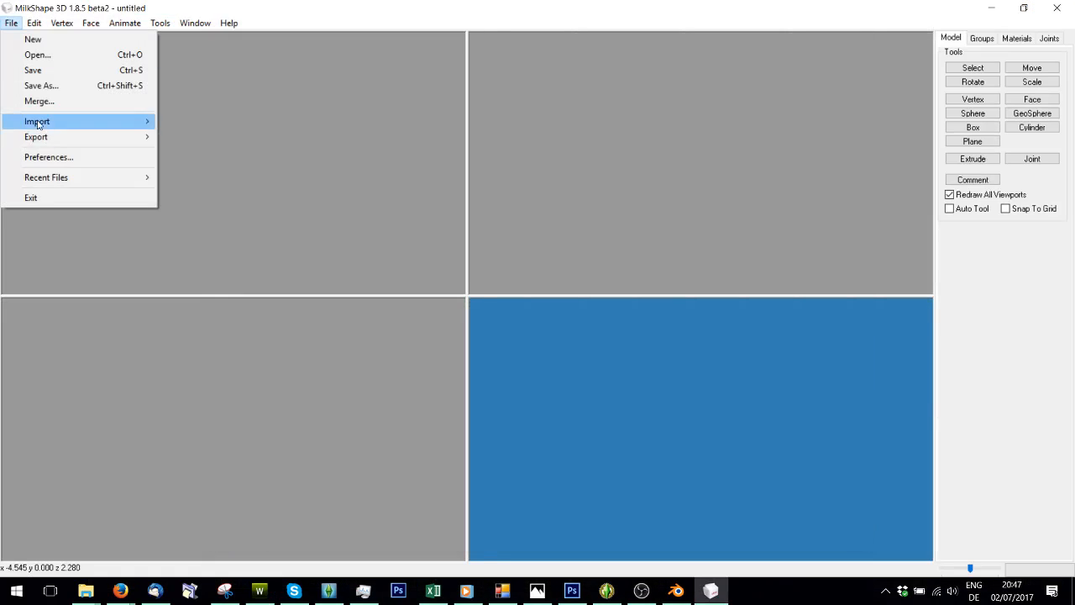
{"action": "mouse_move", "coordinate": [37, 124]}
{"action": "left_click", "coordinate": [313, 238]}
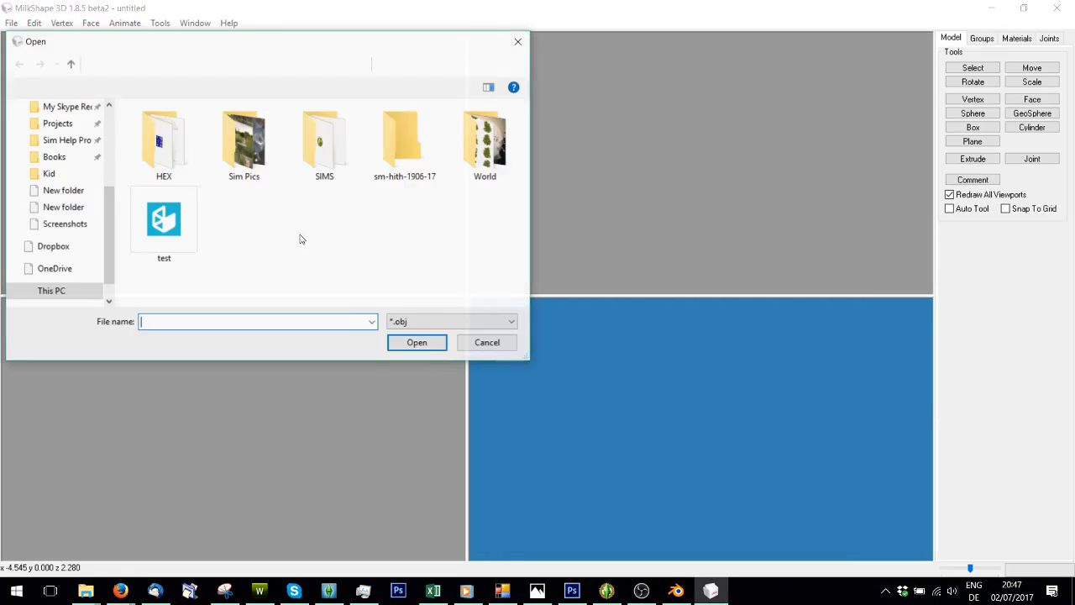
{"action": "double_click", "coordinate": [163, 220]}
- Import the truck mesh from test.wso as a TSRW Object into the ladder scene
{"action": "left_click", "coordinate": [11, 23]}
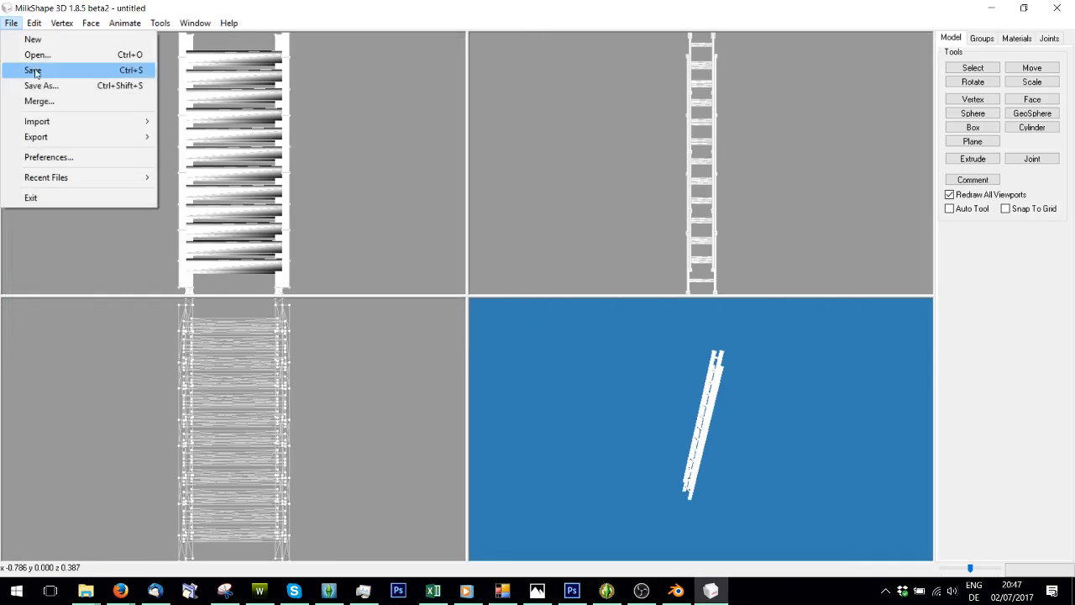
{"action": "mouse_move", "coordinate": [37, 121]}
{"action": "mouse_move", "coordinate": [201, 600]}
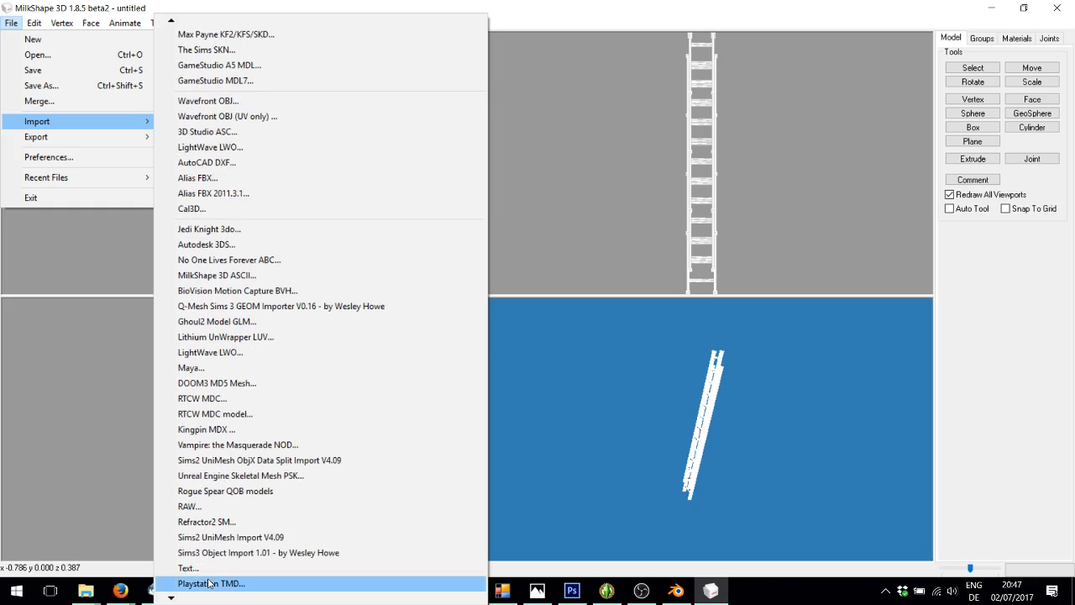
{"action": "left_click", "coordinate": [202, 580]}
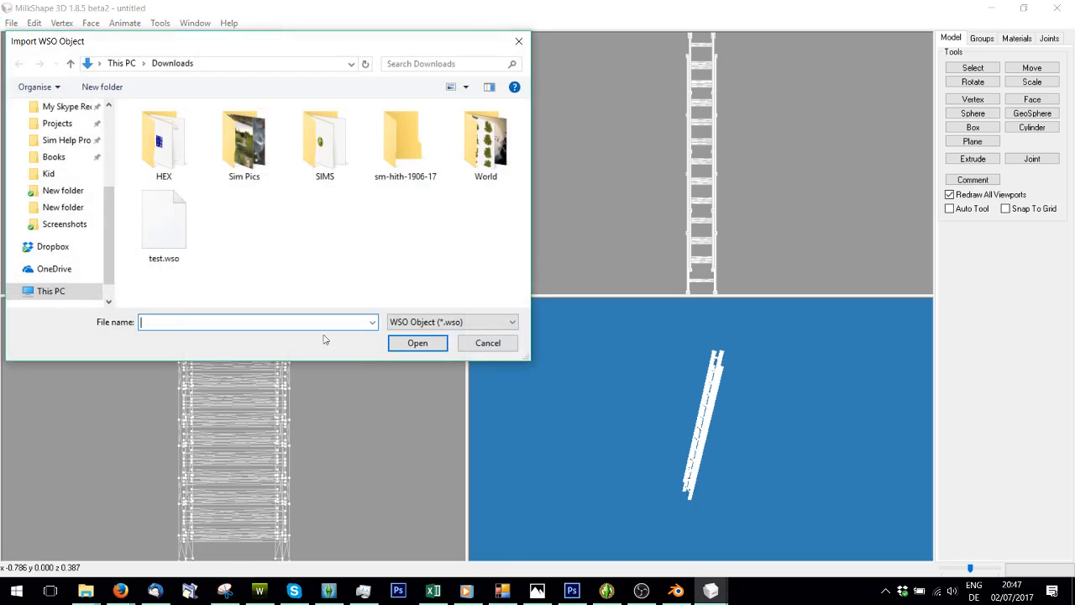
{"action": "left_click", "coordinate": [142, 244]}
{"action": "double_click", "coordinate": [142, 244]}
- Delete the material named None that belongs to the imported ladder
{"action": "left_click", "coordinate": [982, 39]}
{"action": "left_click", "coordinate": [1016, 38]}
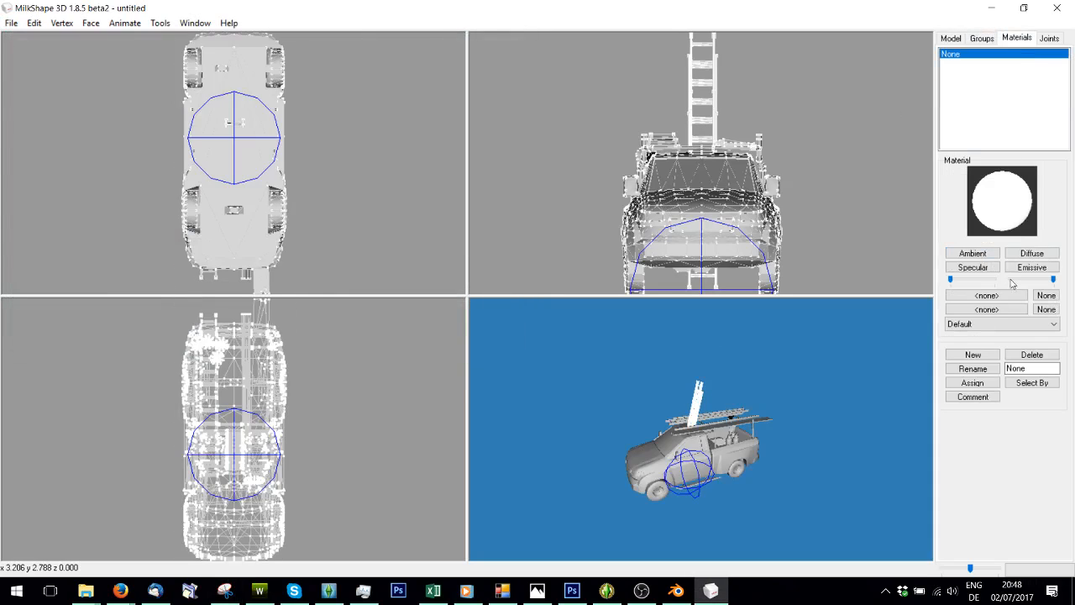
{"action": "left_click", "coordinate": [1032, 355]}
- Select the truck's Group 3 and show its vertex weights to see which bone it is assigned to
{"action": "left_click", "coordinate": [982, 39]}
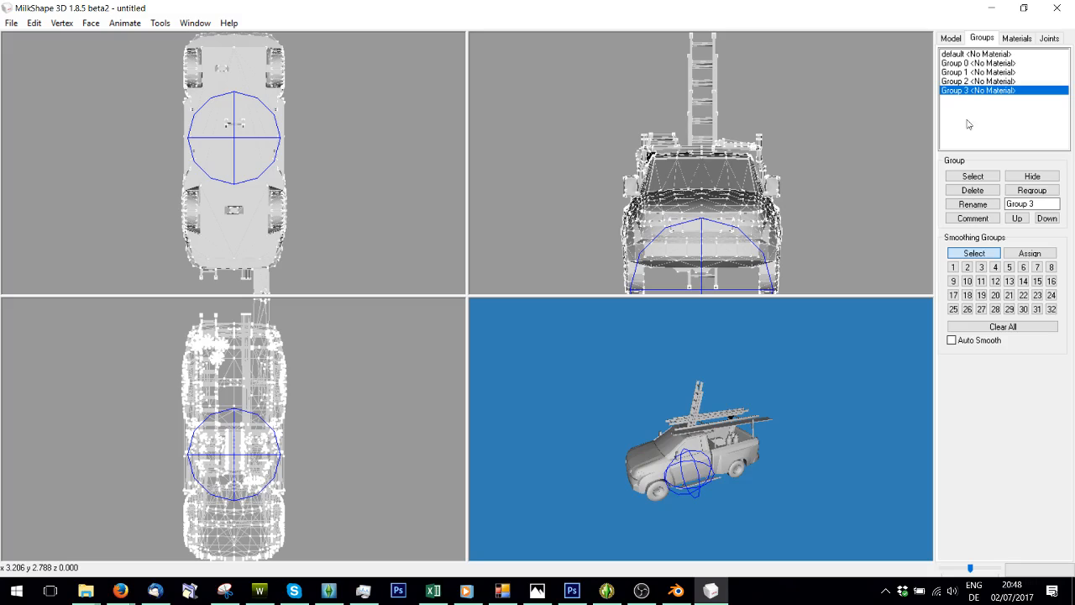
{"action": "left_click", "coordinate": [970, 82]}
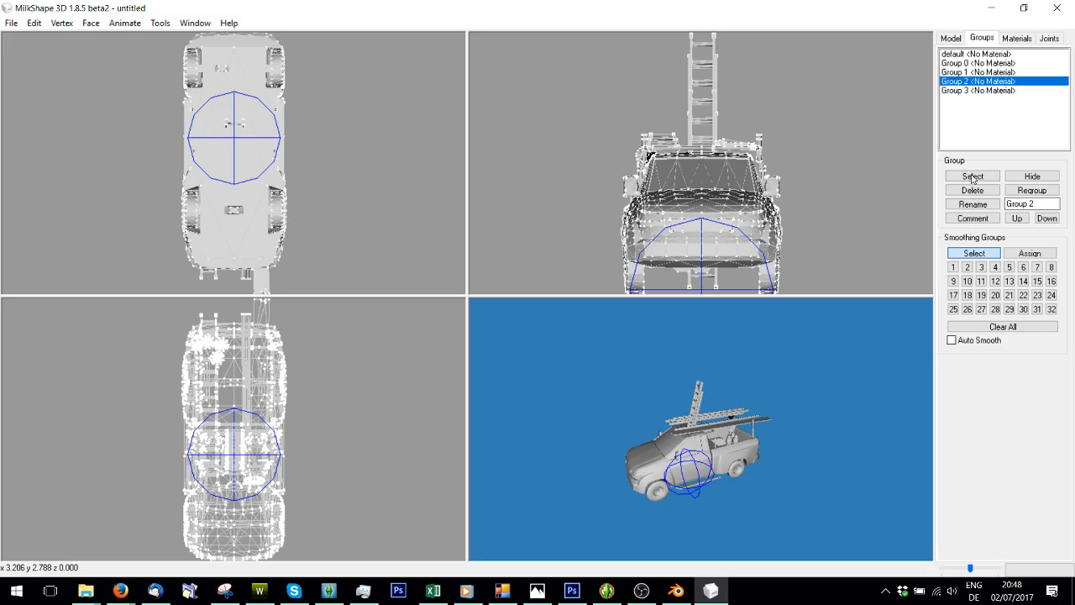
{"action": "left_click", "coordinate": [972, 177]}
{"action": "left_click", "coordinate": [952, 90]}
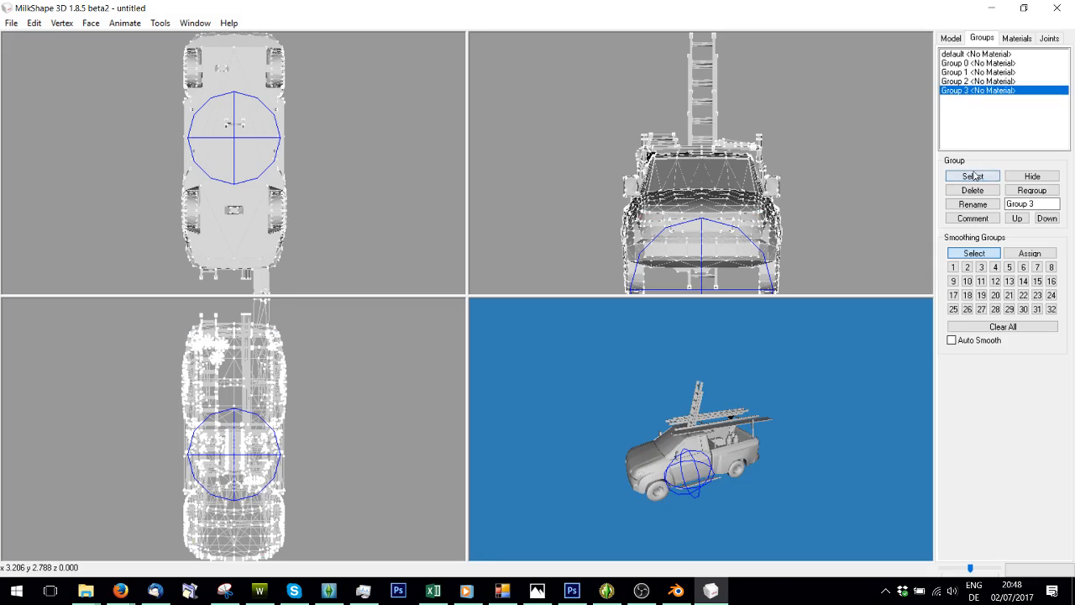
{"action": "left_click", "coordinate": [974, 175]}
{"action": "left_click", "coordinate": [1042, 39]}
{"action": "left_click", "coordinate": [974, 473]}
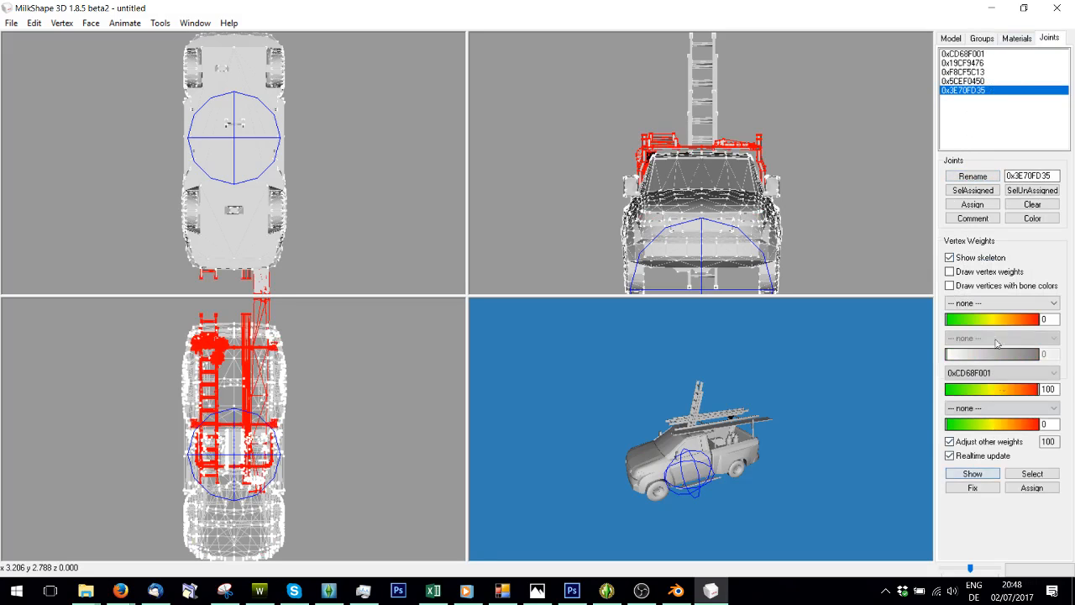
- Assign the ladder's default group to bone 0xCD68F001 with weight 100 and draw the vertices with bone colors
{"action": "left_click", "coordinate": [999, 302]}
{"action": "left_click", "coordinate": [989, 328]}
{"action": "left_click_drag", "start_coordinate": [988, 327], "coordinate": [1071, 326]}
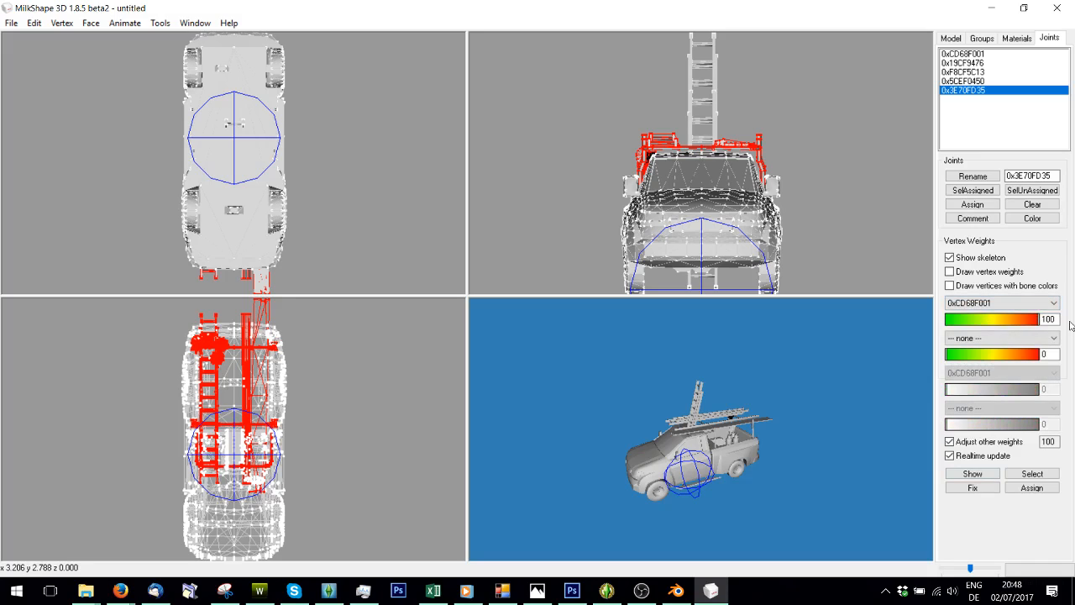
{"action": "left_click", "coordinate": [981, 39]}
{"action": "left_click", "coordinate": [977, 174]}
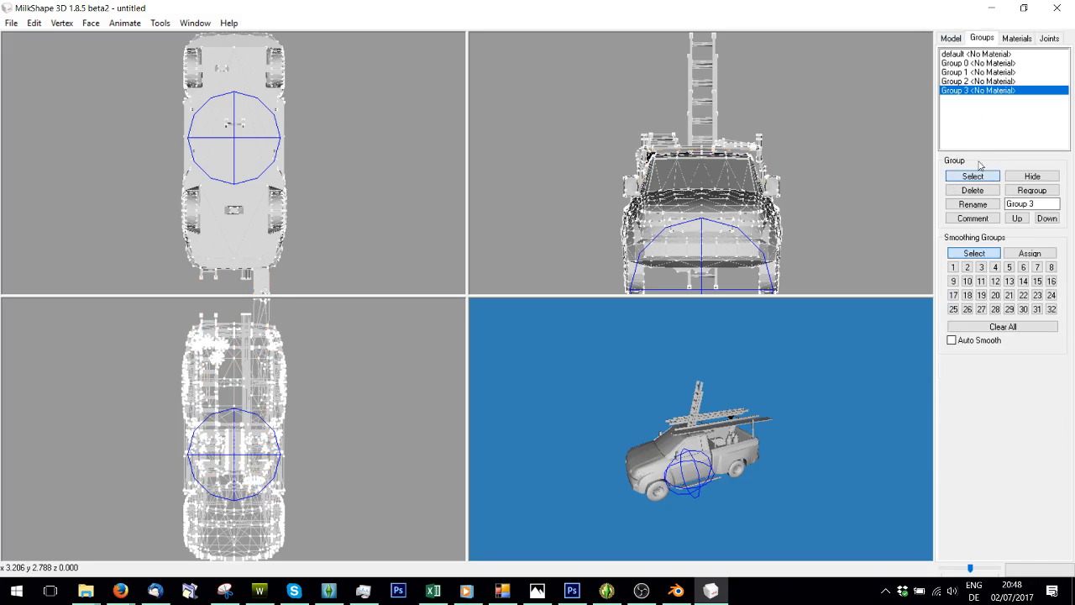
{"action": "left_click", "coordinate": [975, 56]}
{"action": "left_click", "coordinate": [972, 175]}
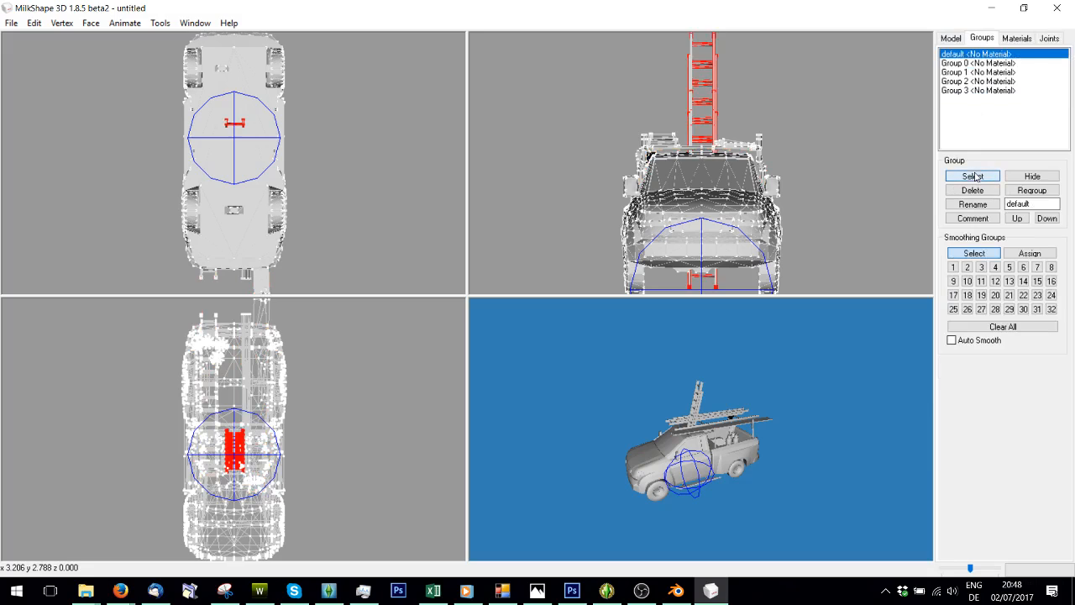
{"action": "left_click", "coordinate": [1050, 38]}
{"action": "left_click", "coordinate": [949, 285]}
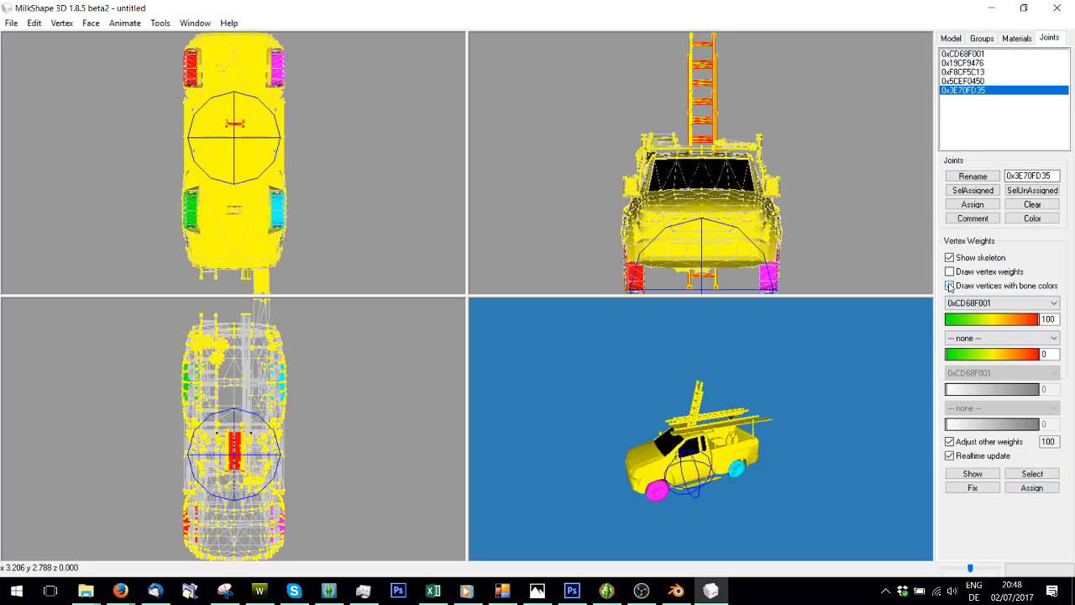
- Move the ladder's default group down to the end of the group list, below Group 3
{"action": "left_click", "coordinate": [981, 39]}
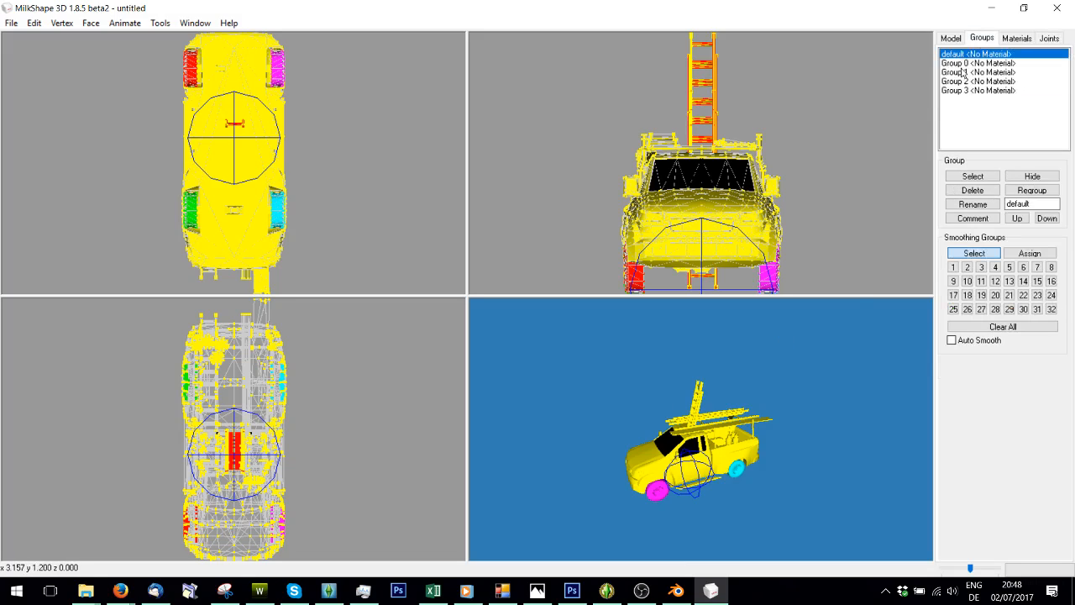
{"action": "left_click", "coordinate": [1047, 217]}
{"action": "left_click", "coordinate": [1046, 218]}
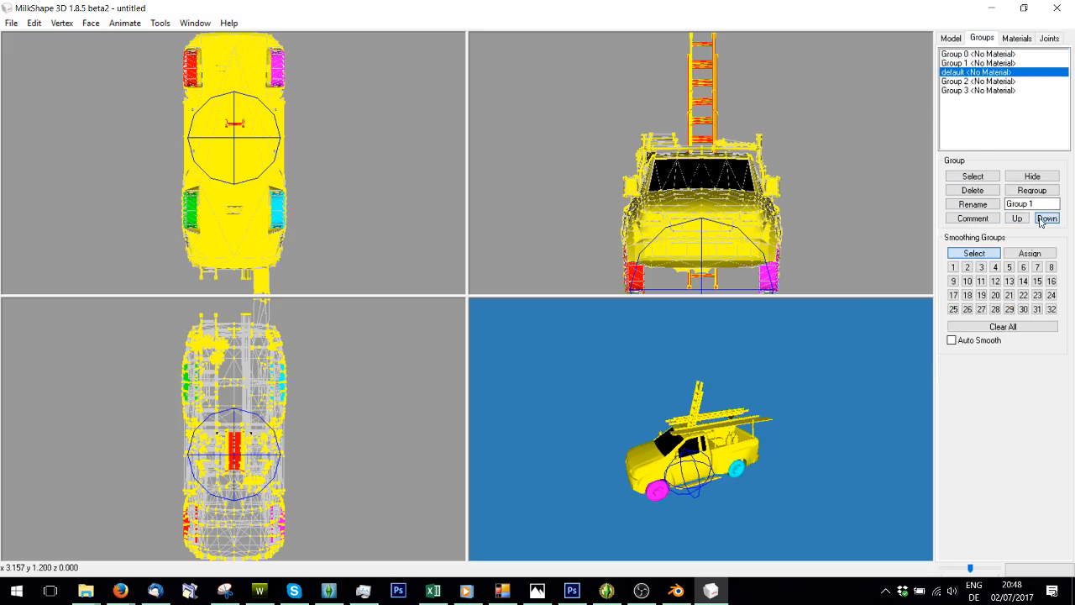
{"action": "left_click", "coordinate": [1047, 218]}
{"action": "left_click", "coordinate": [1047, 217]}
- Delete the truck's original Group 3 and rename the ladder's default group as Group 3
{"action": "left_click", "coordinate": [968, 81]}
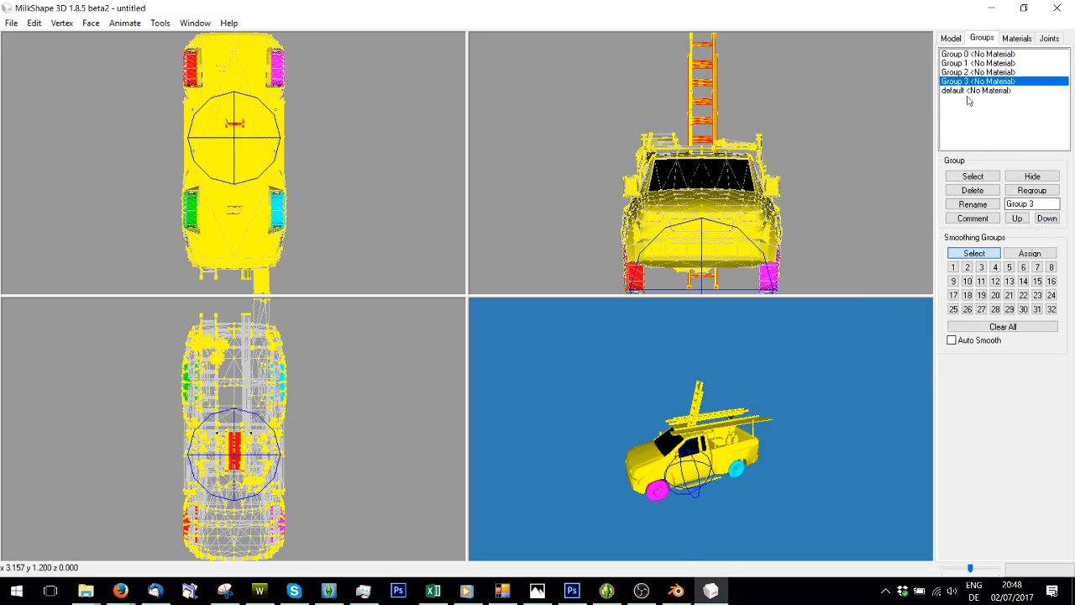
{"action": "left_click", "coordinate": [973, 190]}
{"action": "left_click", "coordinate": [1041, 209]}
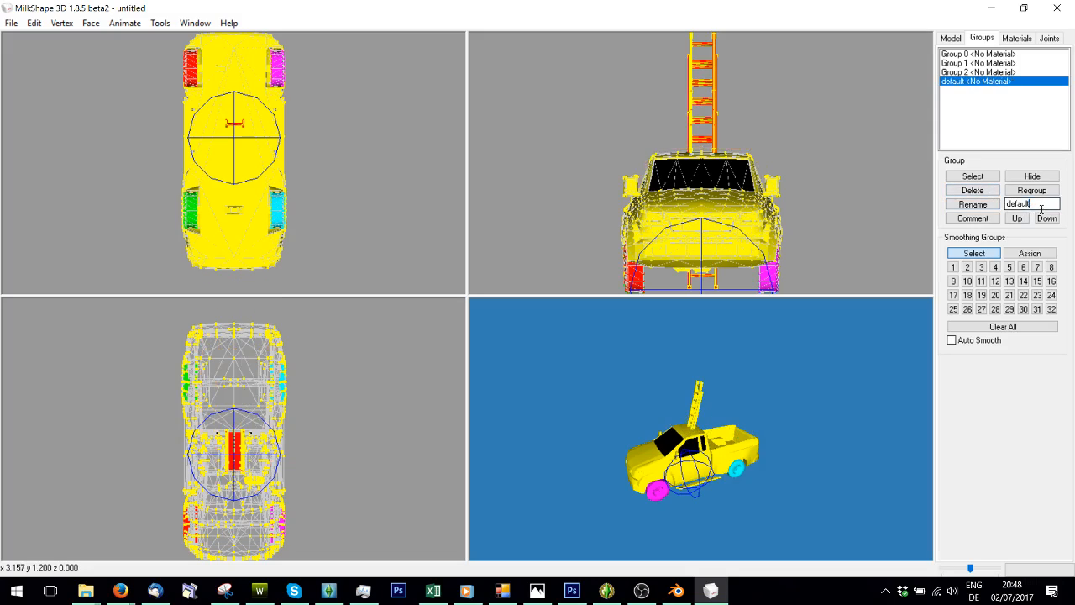
{"action": "double_click", "coordinate": [1042, 209]}
{"action": "type", "text": "Group 3"}
{"action": "left_click", "coordinate": [952, 205]}
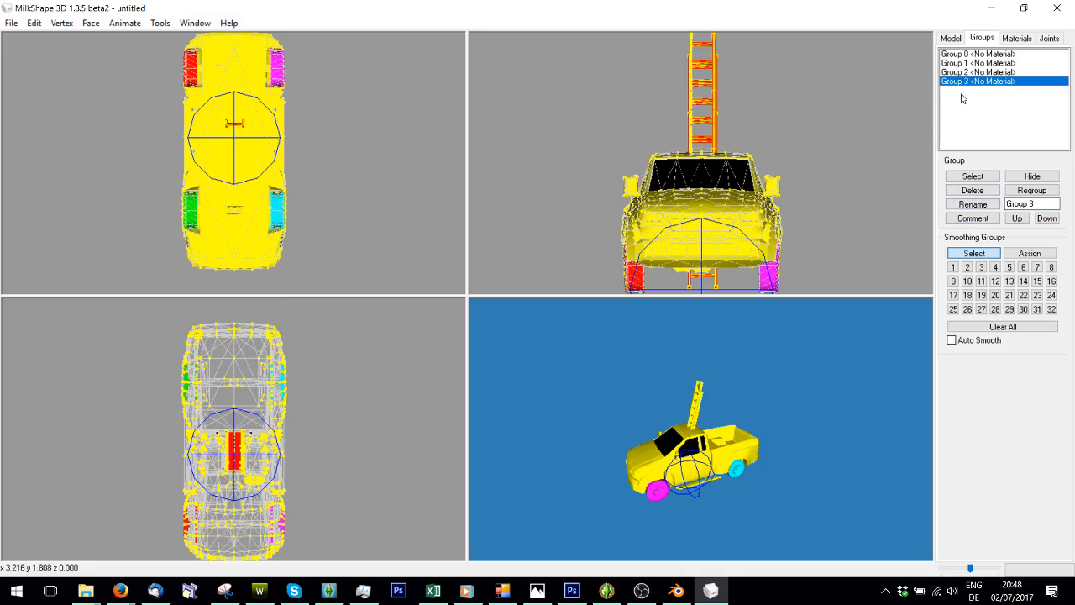
- Export the combined mesh as a TSRW Object, replacing test.wso in the Downloads folder
{"action": "left_click", "coordinate": [12, 23]}
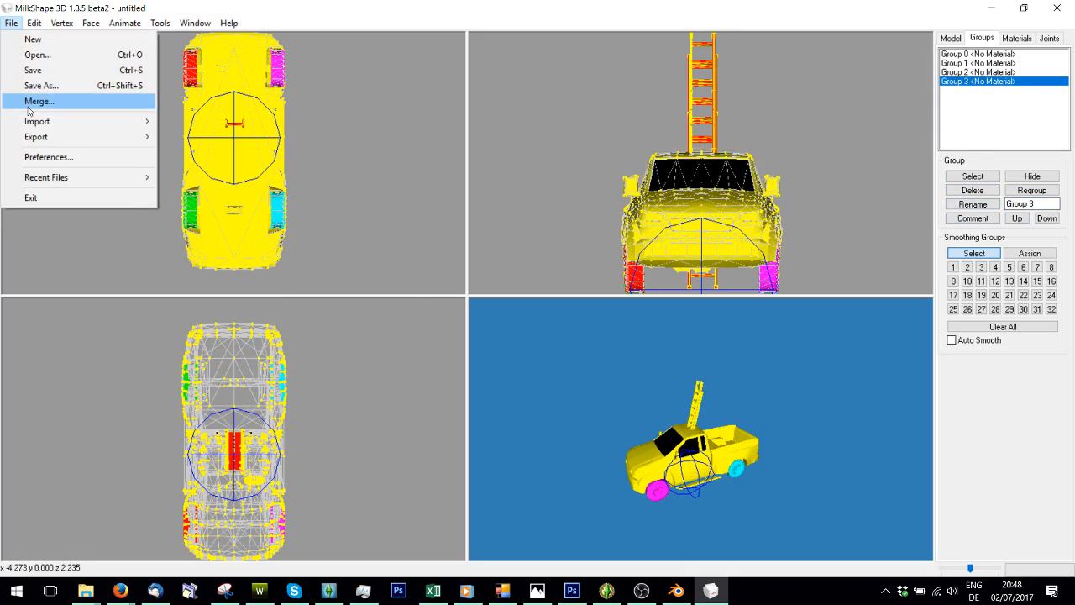
{"action": "mouse_move", "coordinate": [36, 135]}
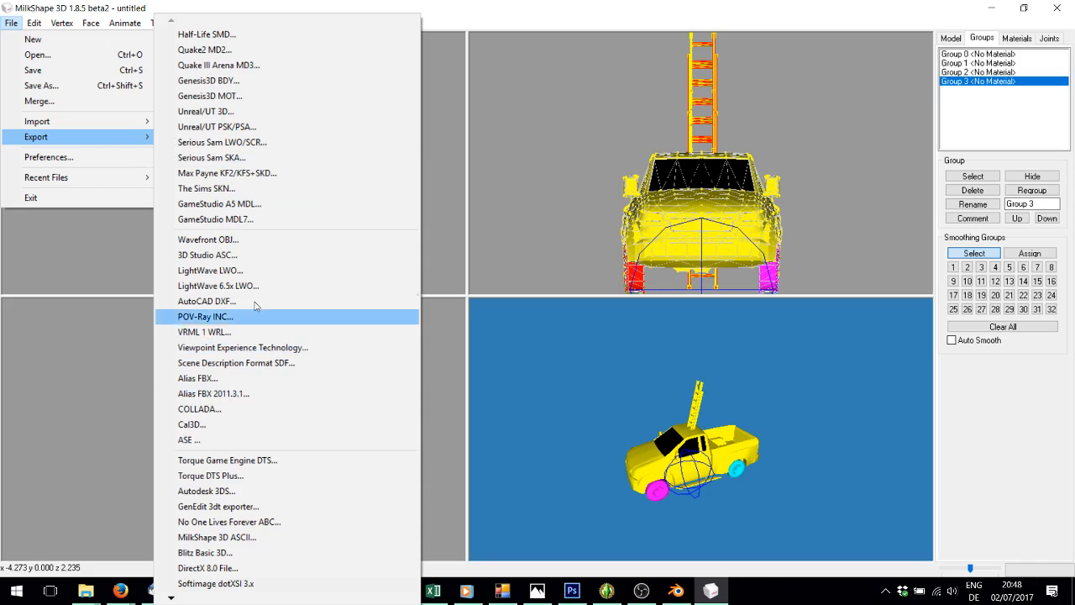
{"action": "mouse_move", "coordinate": [171, 598]}
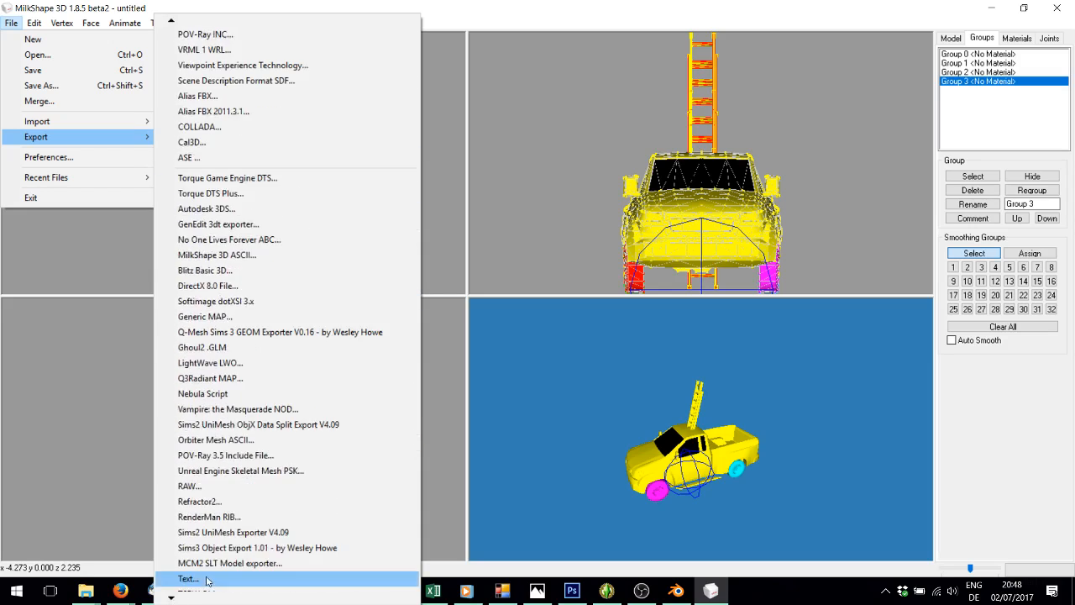
{"action": "left_click", "coordinate": [206, 517]}
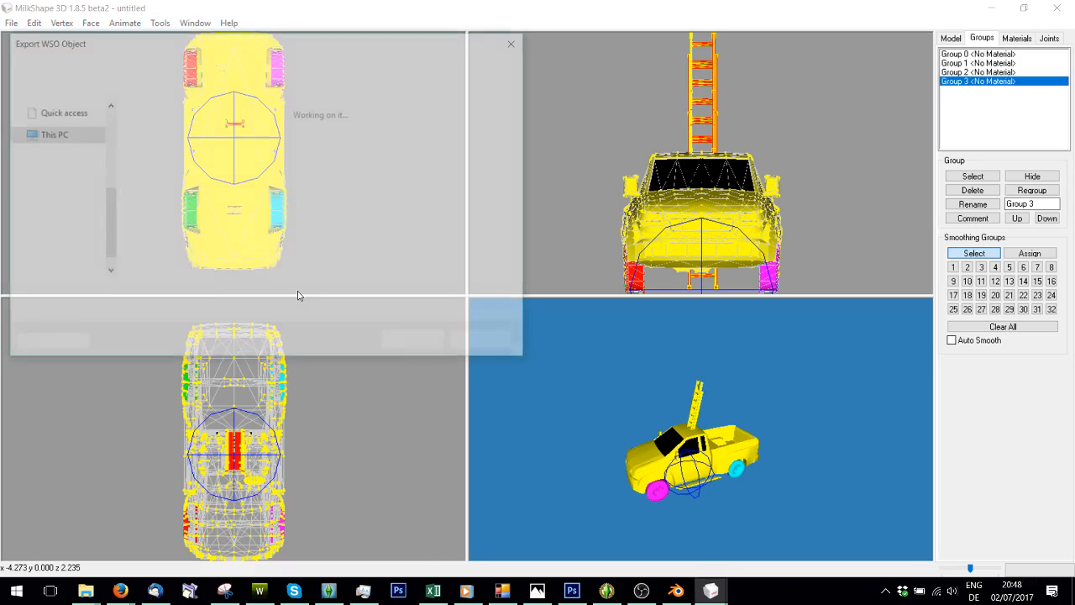
{"action": "left_click", "coordinate": [163, 225]}
{"action": "left_click", "coordinate": [418, 342]}
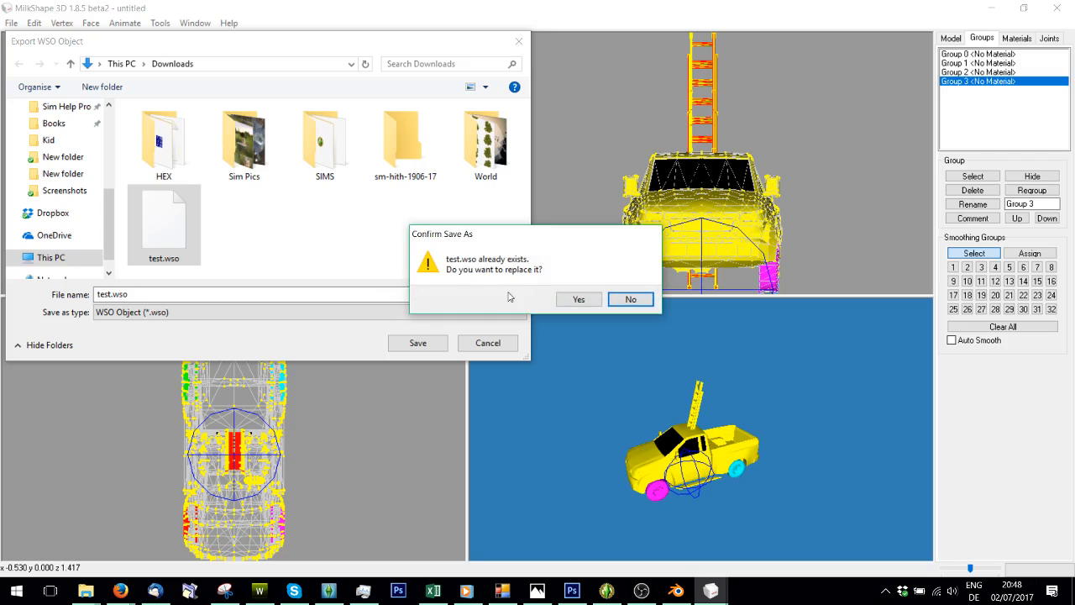
{"action": "left_click", "coordinate": [580, 299]}
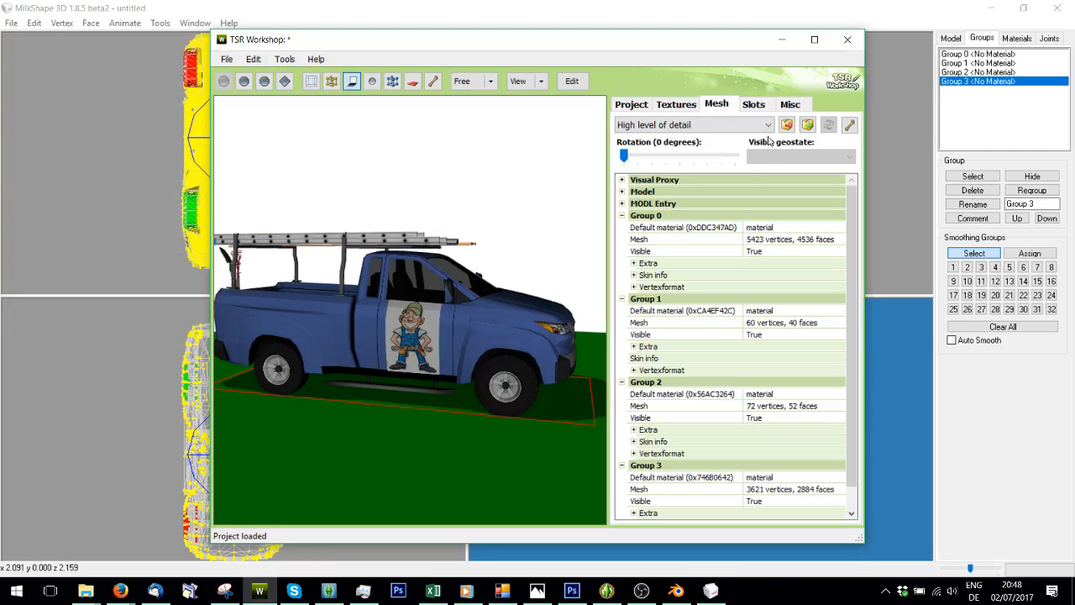
- Switch to TSR Workshop, import test.wso as the High level of detail mesh, and let it correct the bounding box
{"action": "left_click", "coordinate": [807, 125]}
{"action": "double_click", "coordinate": [386, 238]}
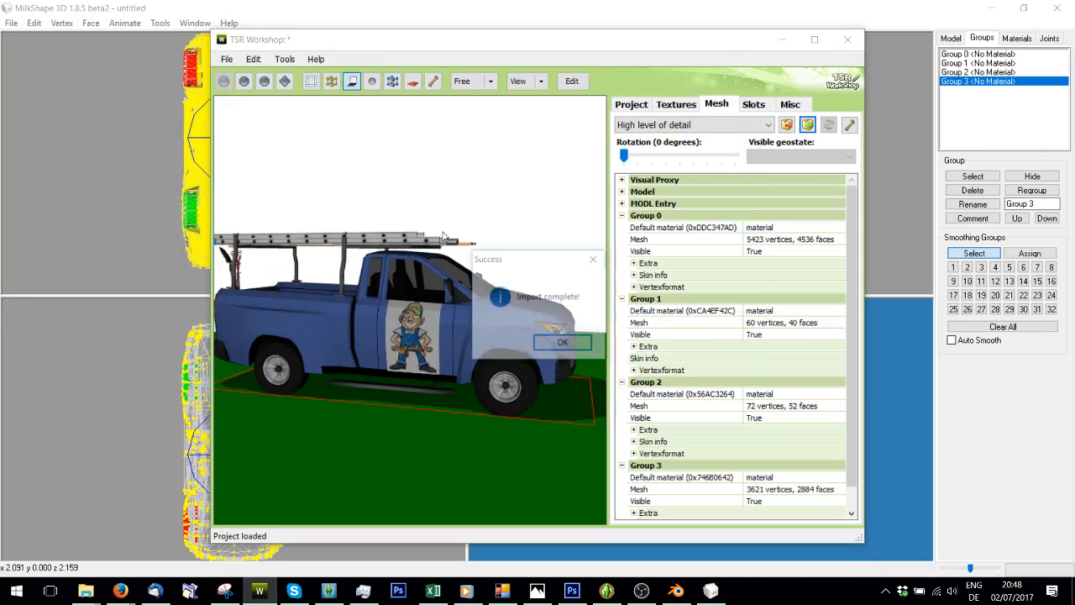
{"action": "left_click", "coordinate": [564, 344]}
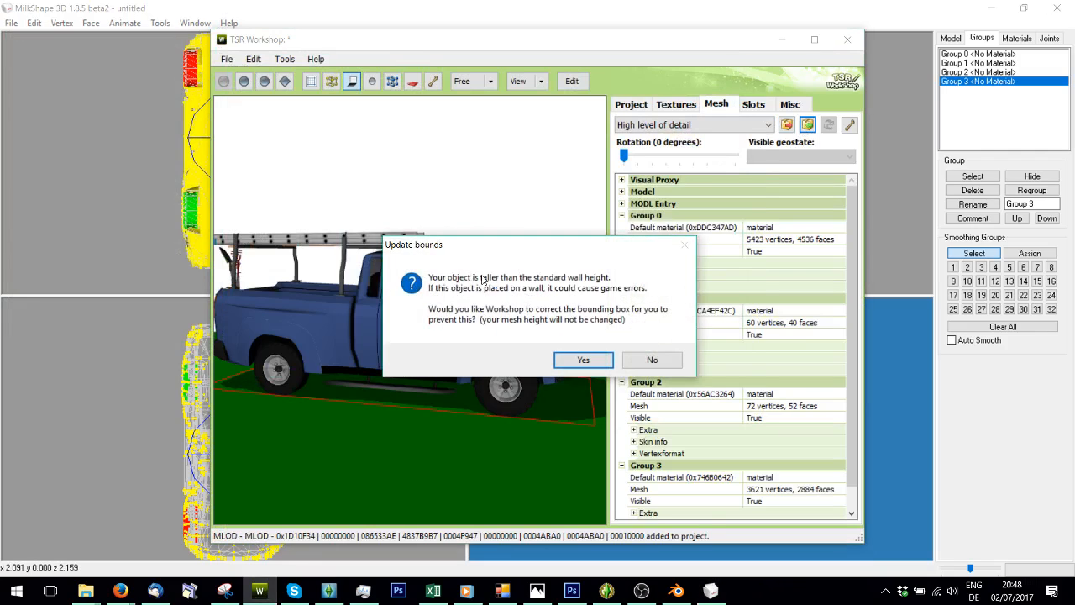
{"action": "left_click", "coordinate": [581, 361]}
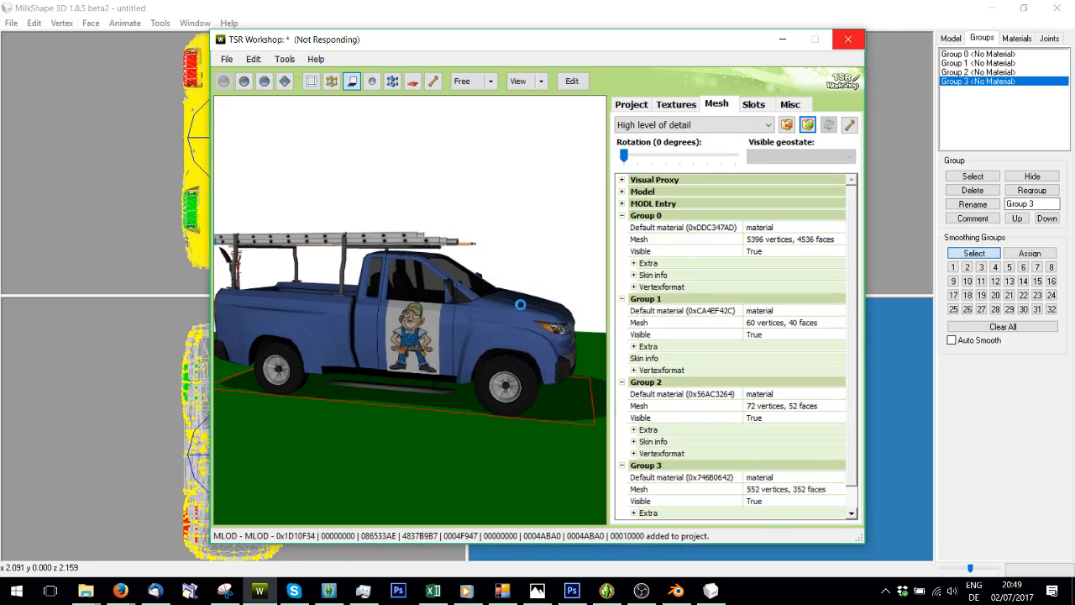
{"action": "left_click_drag", "start_coordinate": [521, 304], "coordinate": [471, 315]}
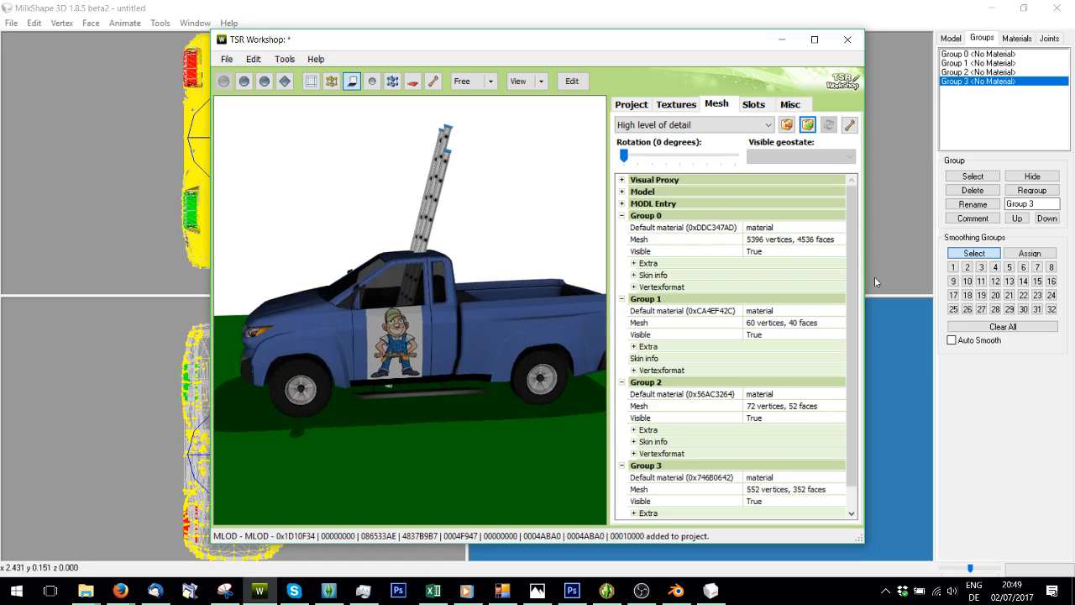
- Remove Group 0, Group 1 and Group 2 from the High level of detail mesh, keeping only the ladder's Group 3
{"action": "right_click", "coordinate": [645, 216]}
{"action": "left_click", "coordinate": [676, 254]}
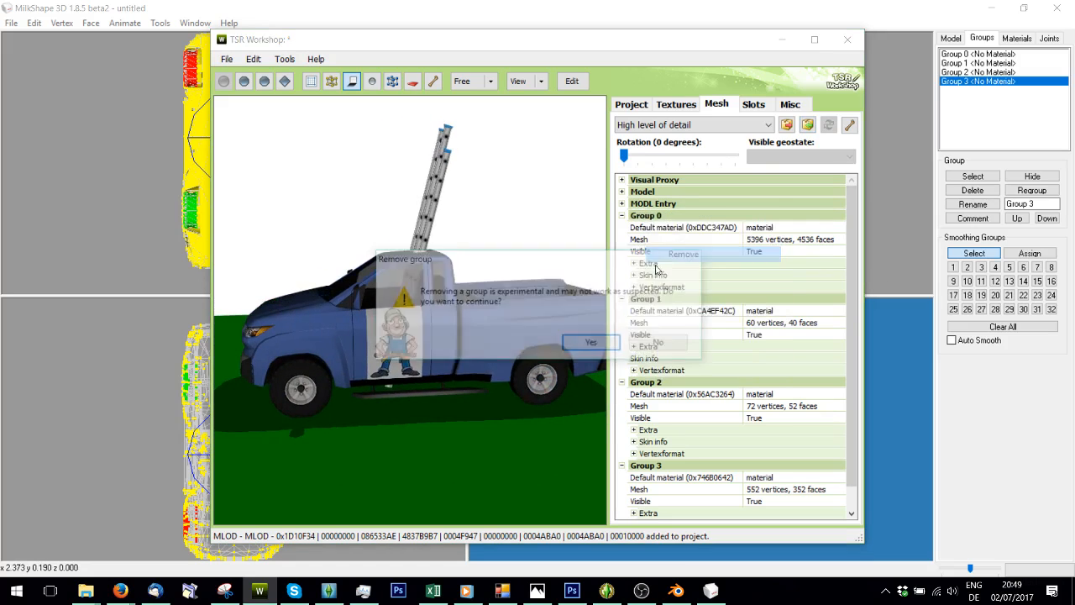
{"action": "left_click", "coordinate": [662, 344]}
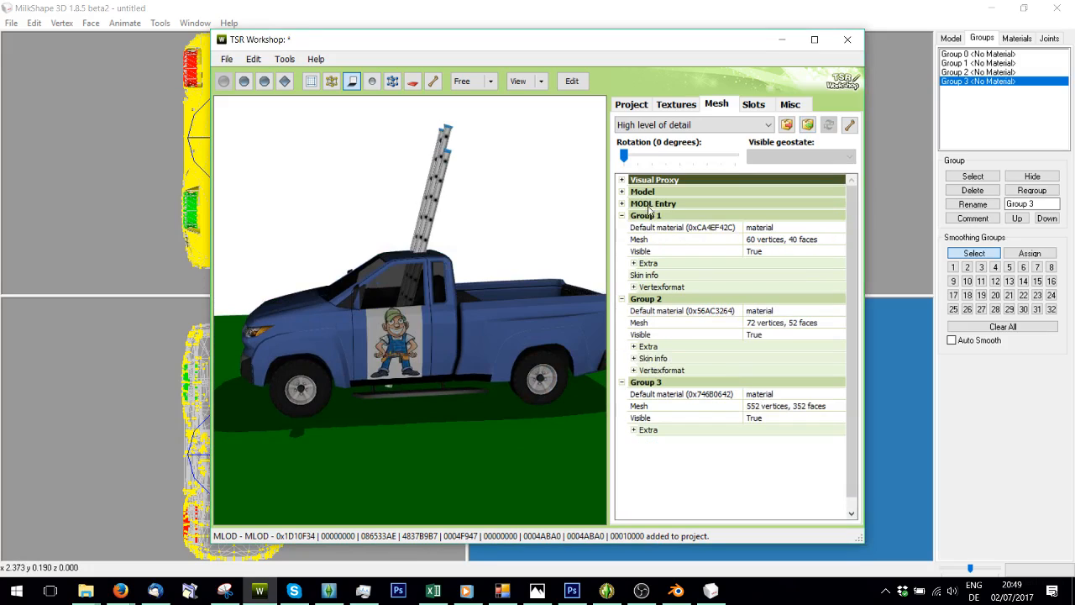
{"action": "right_click", "coordinate": [647, 217]}
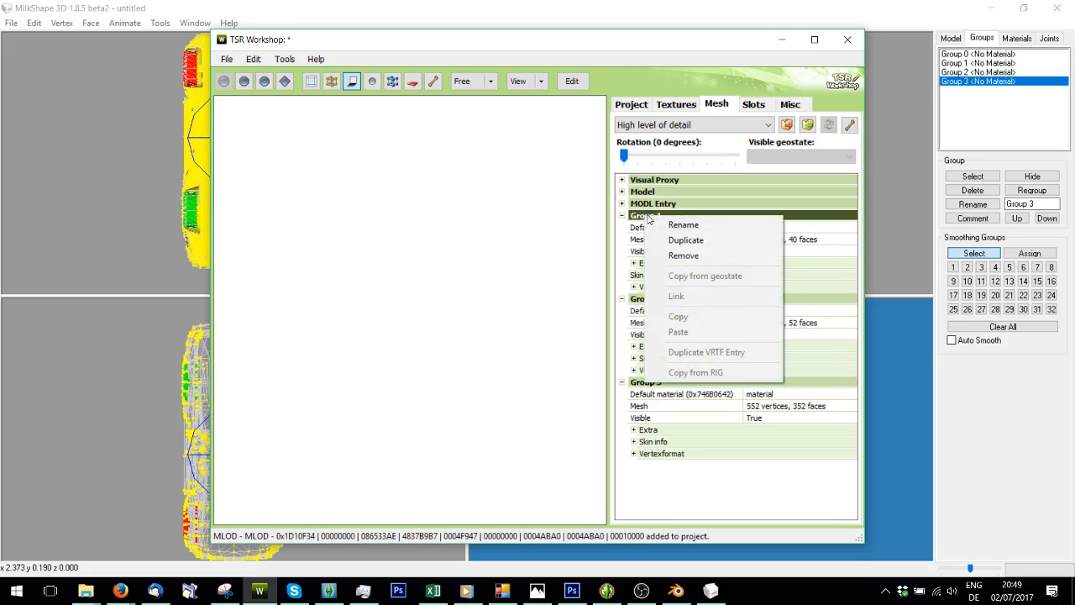
{"action": "left_click", "coordinate": [651, 256]}
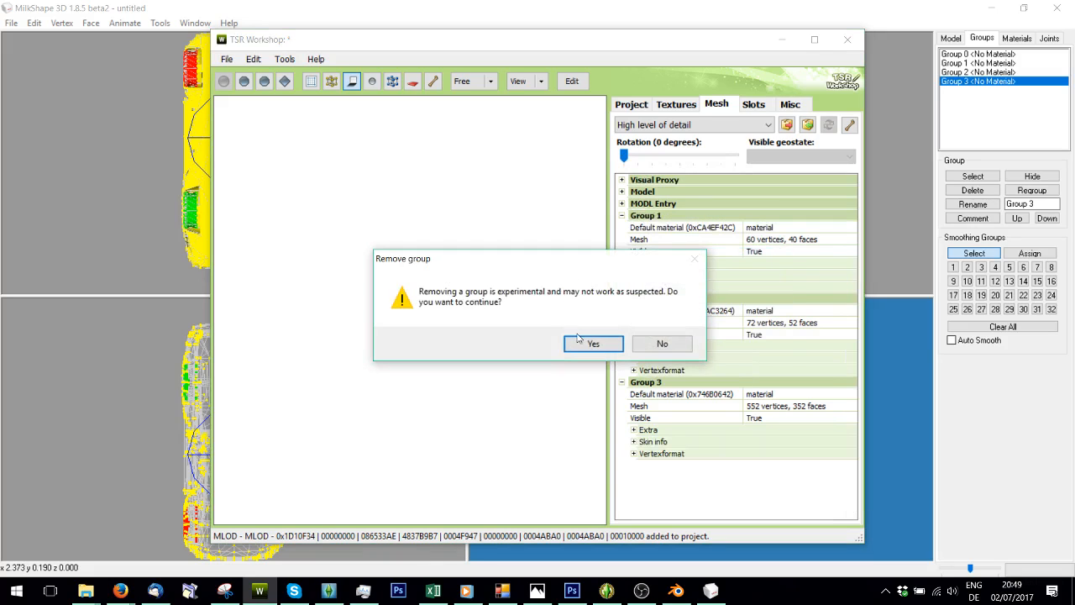
{"action": "left_click", "coordinate": [583, 343]}
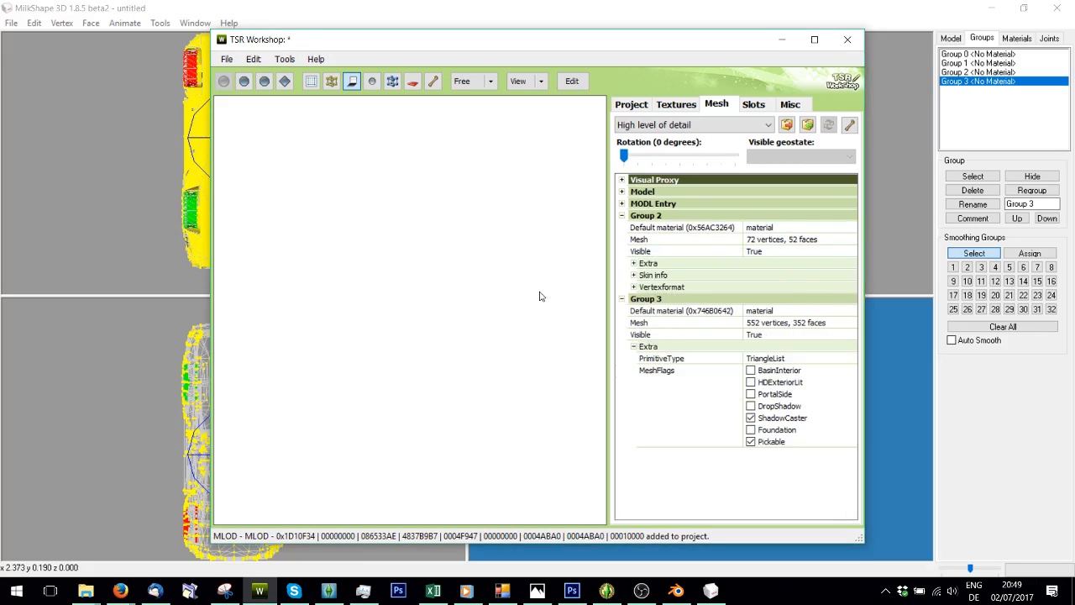
{"action": "right_click", "coordinate": [657, 217]}
{"action": "left_click", "coordinate": [691, 257]}
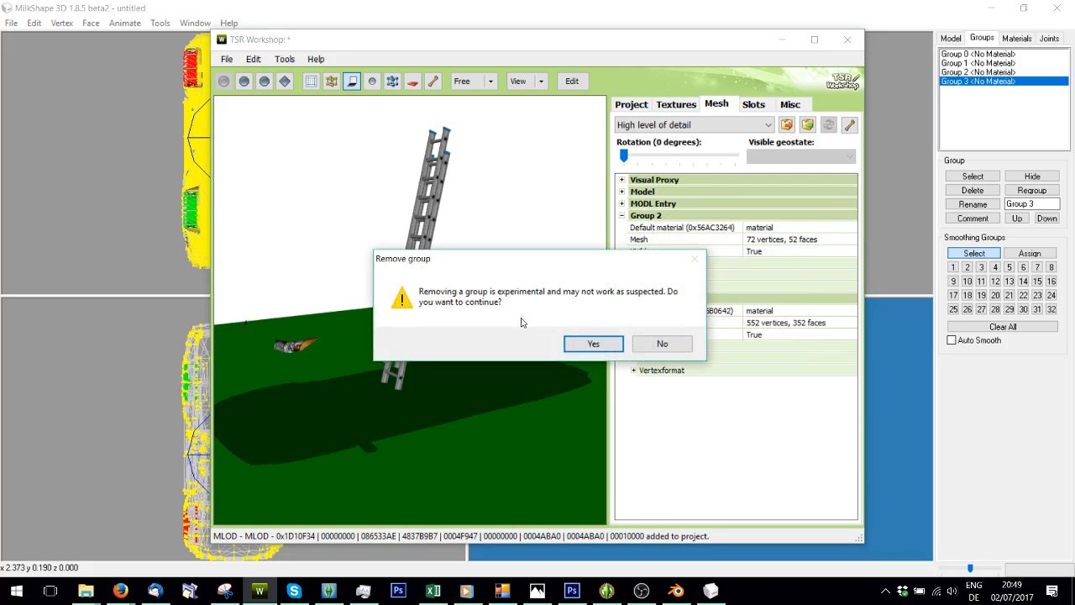
{"action": "left_click", "coordinate": [573, 341]}
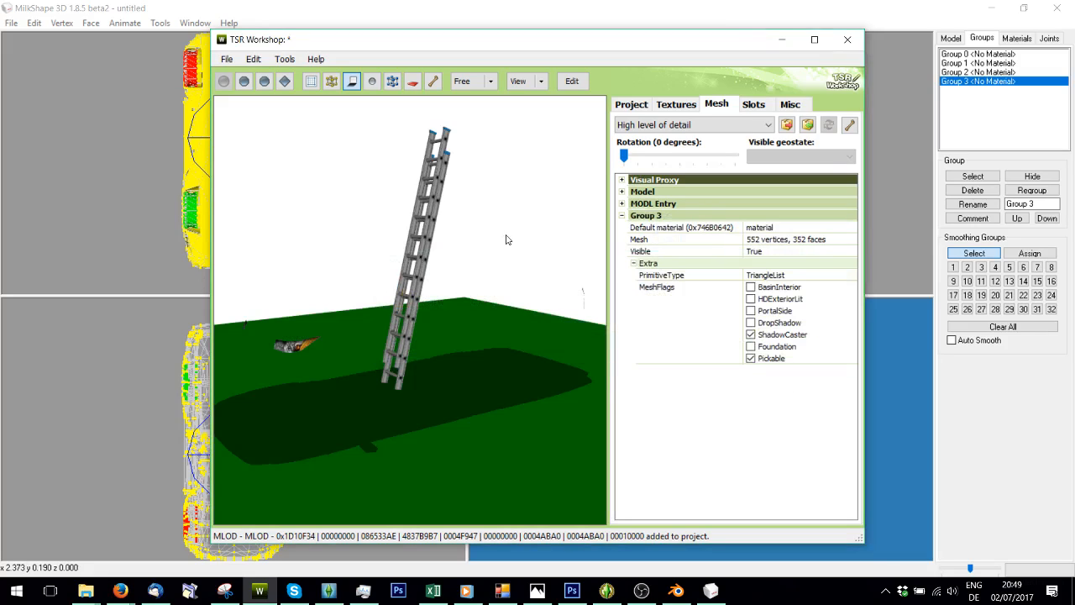
- Remove Group 0 from the Shadow high level of detail mesh and update the shadow mesh
{"action": "left_click", "coordinate": [672, 125]}
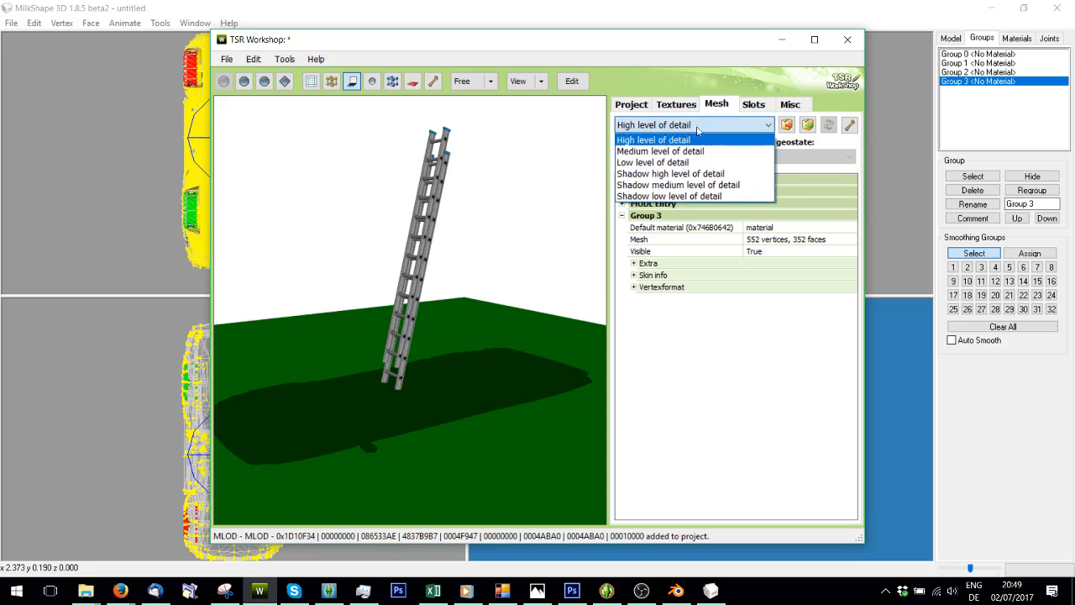
{"action": "left_click", "coordinate": [664, 173]}
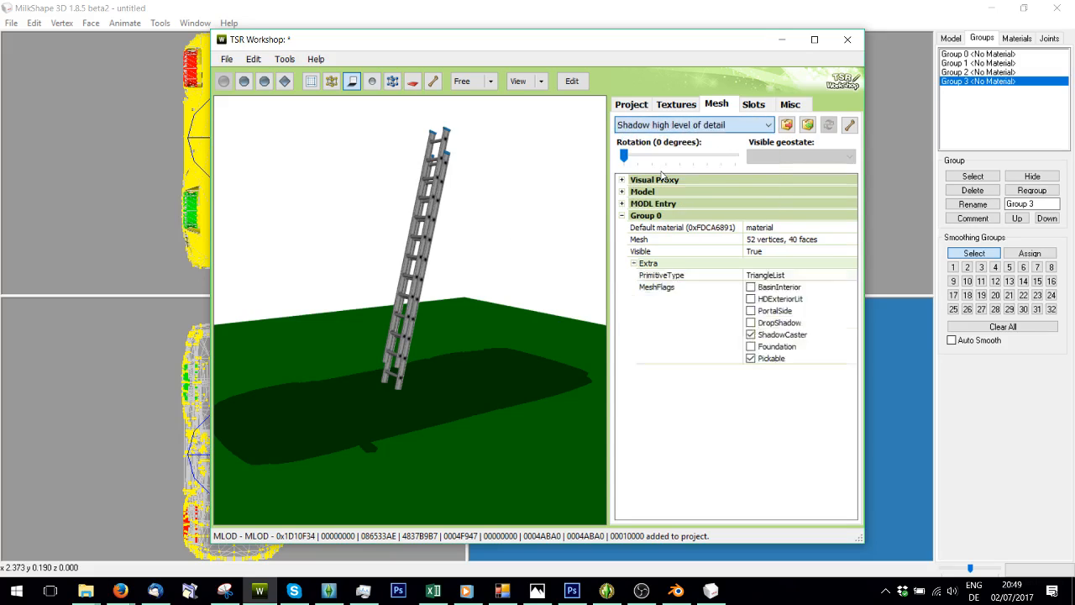
{"action": "right_click", "coordinate": [661, 214]}
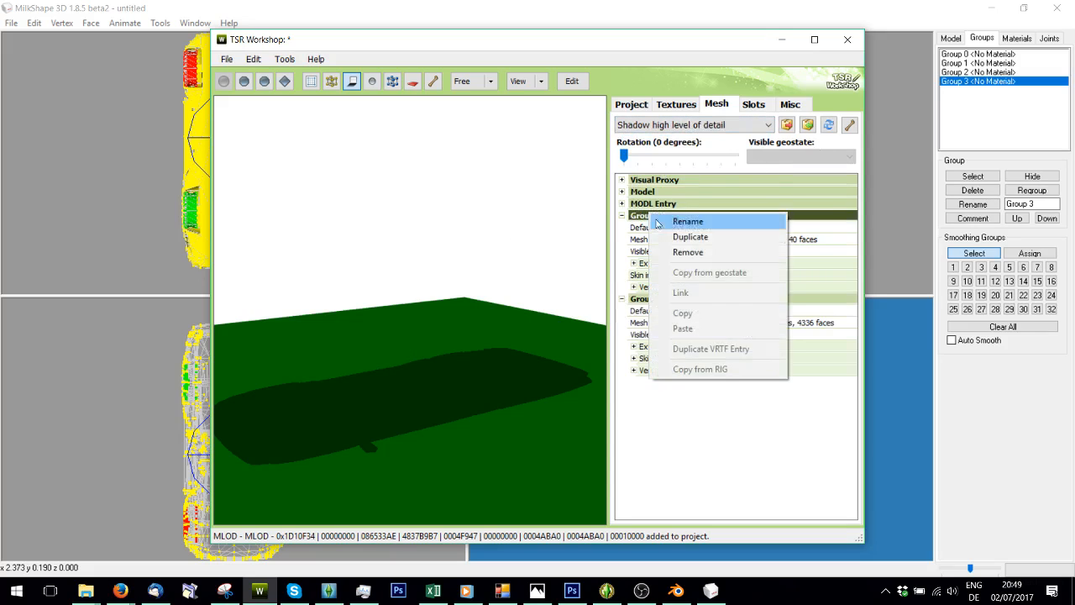
{"action": "left_click", "coordinate": [682, 254]}
{"action": "left_click", "coordinate": [593, 344]}
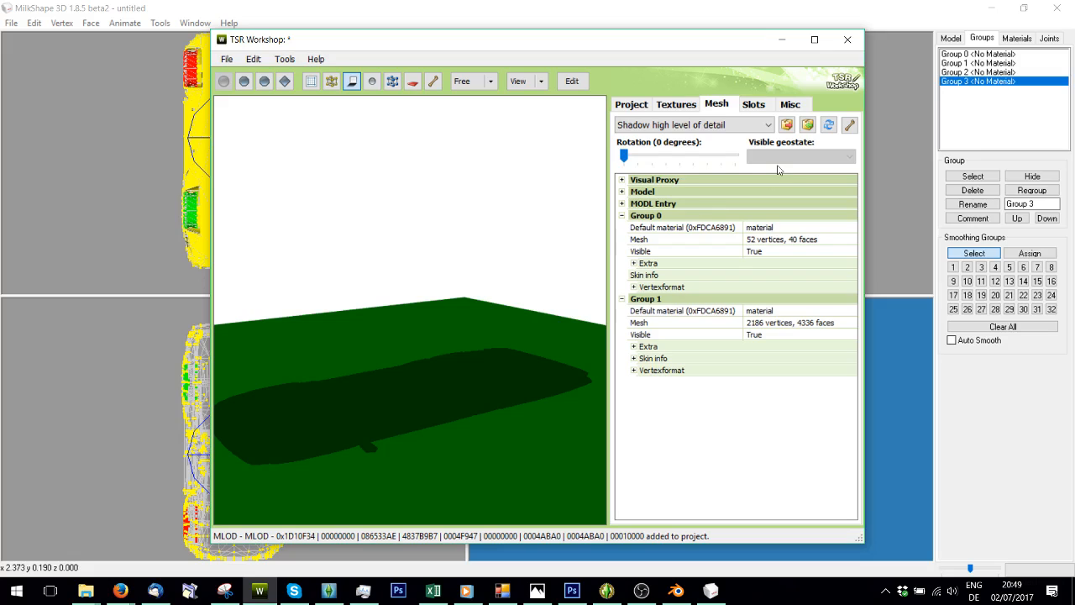
{"action": "left_click", "coordinate": [829, 126]}
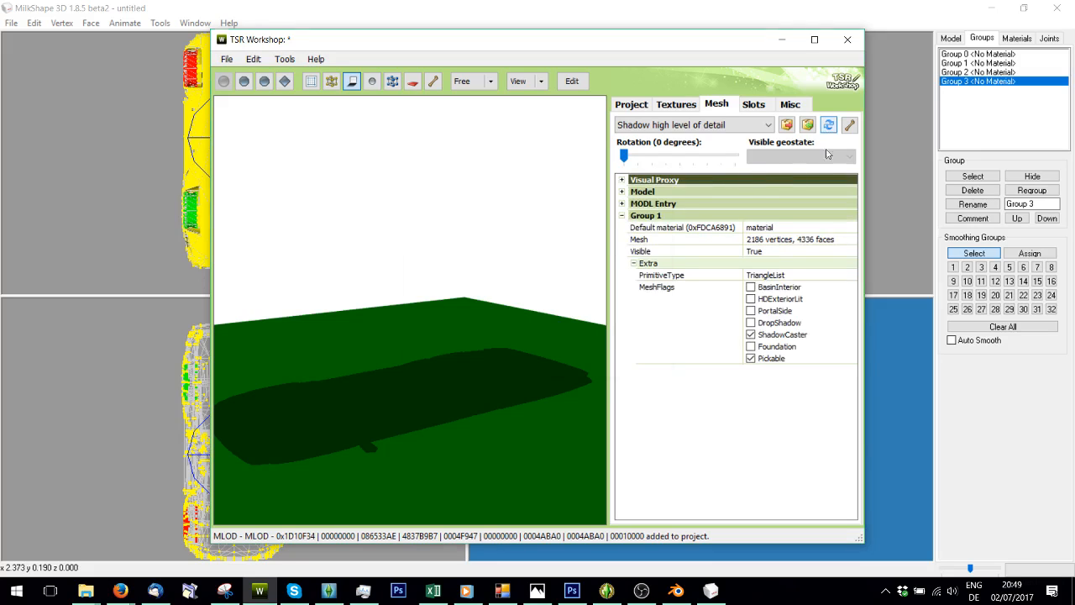
- Finish updating the shadow mesh and return to the High level of detail mesh to check the ladder with its shadow
{"action": "left_click", "coordinate": [446, 242]}
{"action": "left_click", "coordinate": [571, 360]}
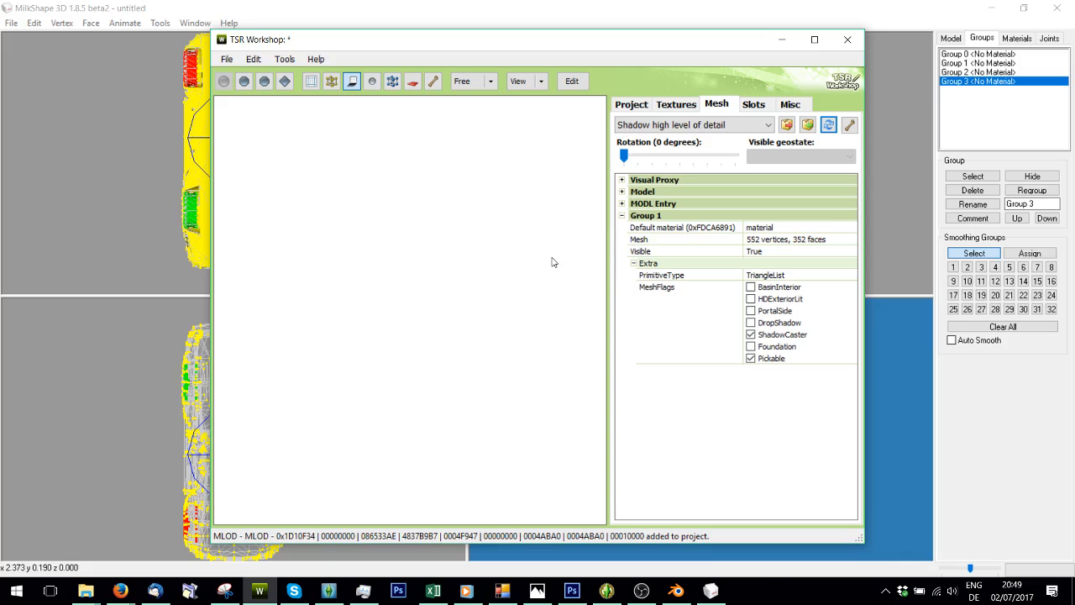
{"action": "left_click", "coordinate": [690, 126]}
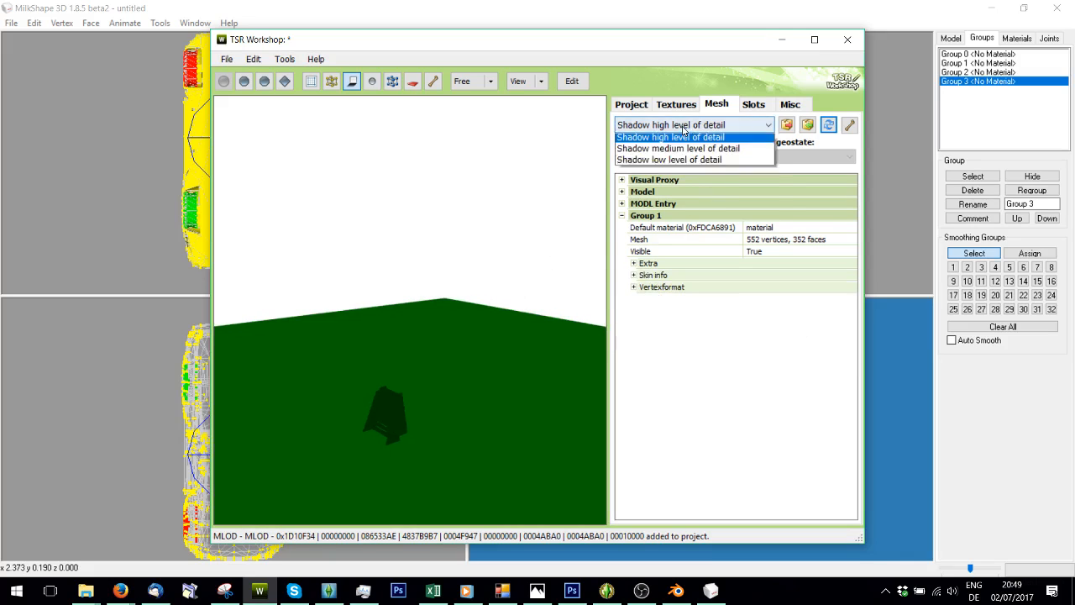
{"action": "left_click", "coordinate": [662, 141]}
{"action": "left_click", "coordinate": [645, 126]}
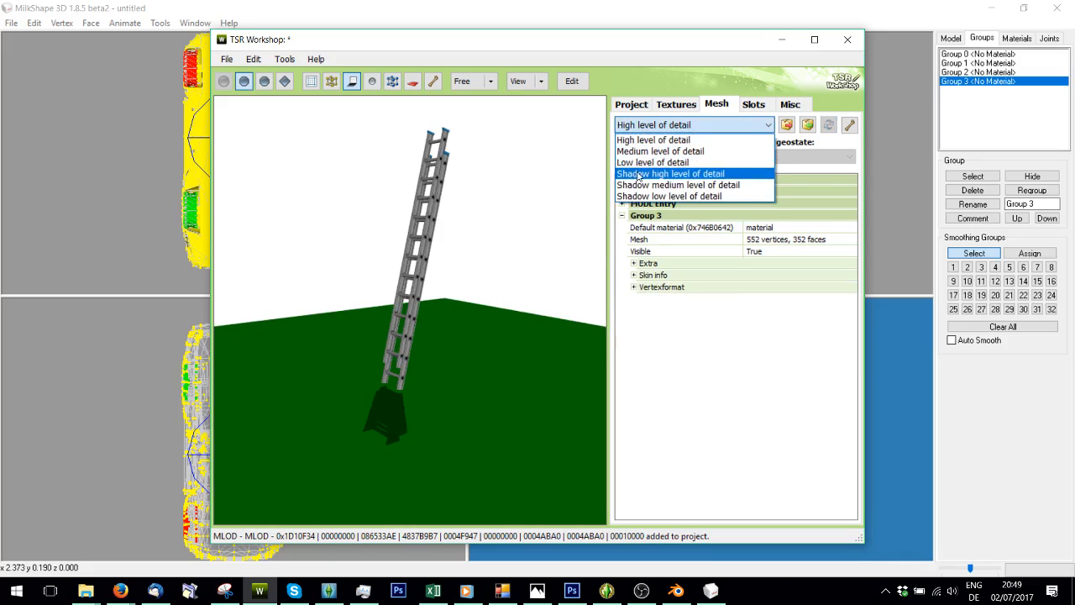
{"action": "left_click", "coordinate": [655, 140]}
{"action": "left_click_drag", "start_coordinate": [395, 328], "coordinate": [478, 250]}
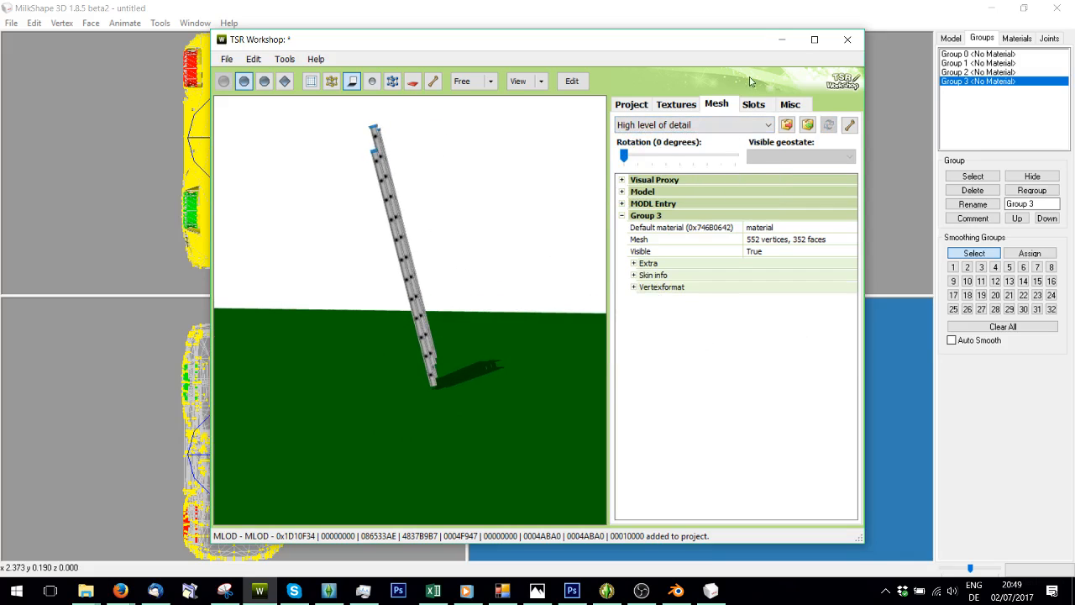
- Display the ForPlacement footprint outline and examine it against the ladder
{"action": "left_click", "coordinate": [753, 102]}
{"action": "left_click", "coordinate": [622, 122]}
{"action": "left_click", "coordinate": [812, 134]}
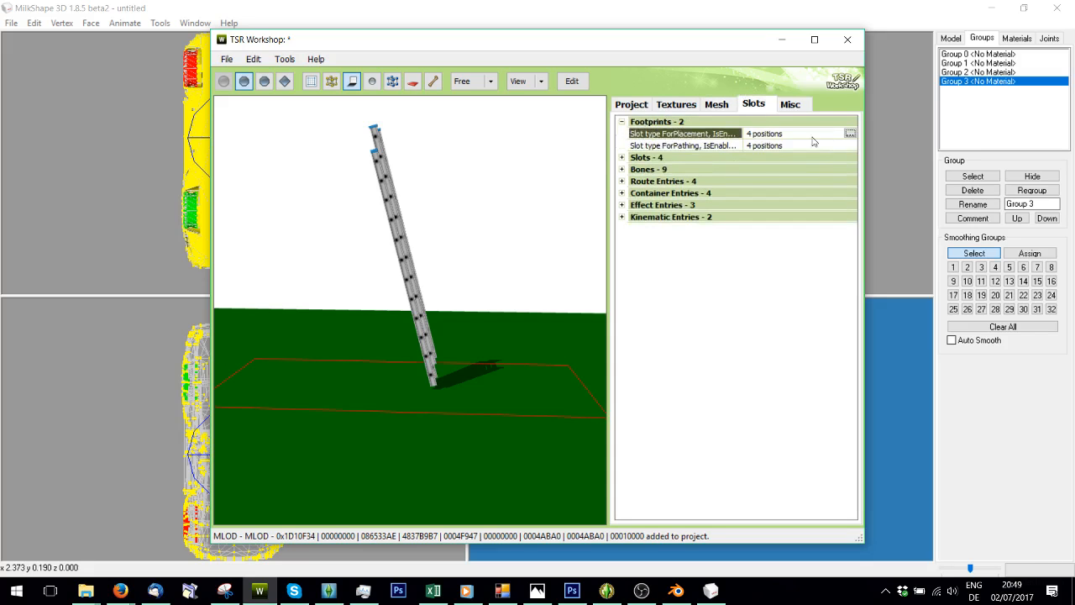
{"action": "left_click_drag", "start_coordinate": [426, 299], "coordinate": [689, 232]}
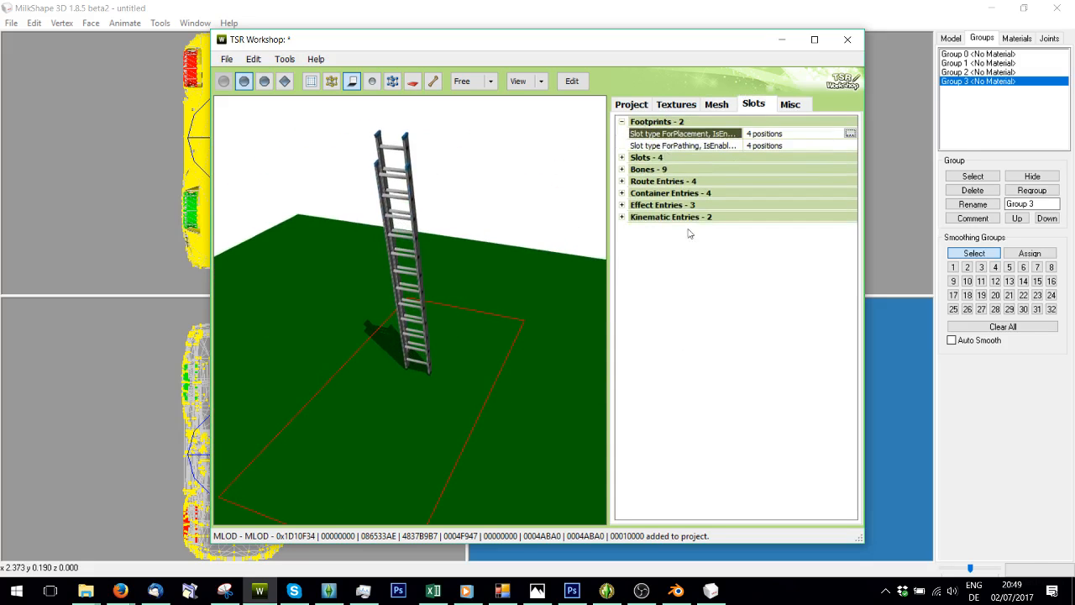
- Examine the positions of Slots 1 to 4 around the ladder and the editing options available for Slot 1
{"action": "left_click", "coordinate": [622, 157]}
{"action": "left_click", "coordinate": [765, 170]}
{"action": "left_click", "coordinate": [767, 183]}
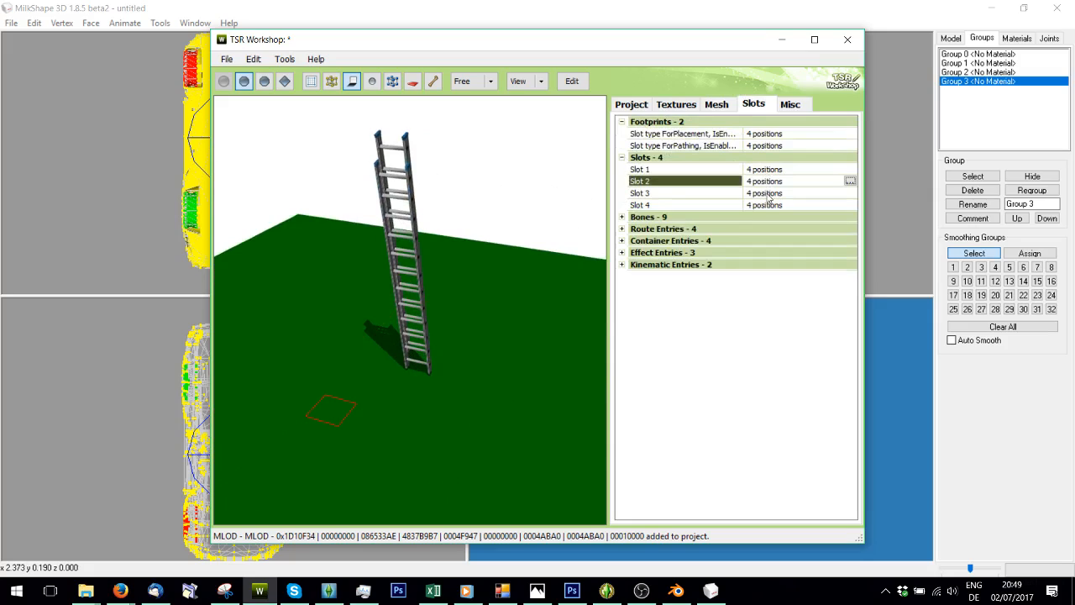
{"action": "left_click", "coordinate": [768, 194]}
{"action": "left_click", "coordinate": [767, 206]}
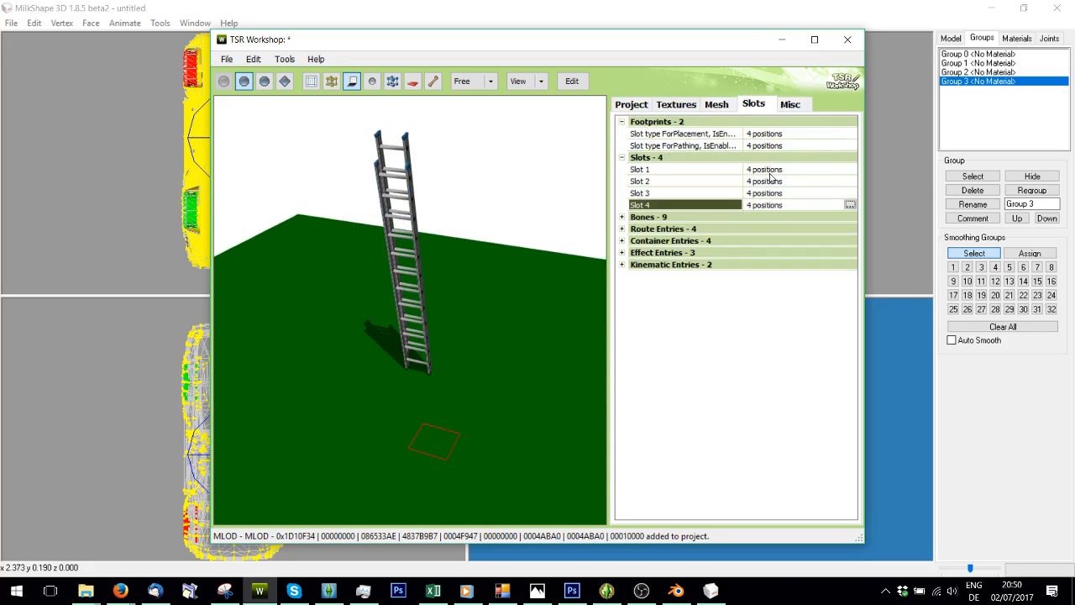
{"action": "left_click", "coordinate": [769, 171]}
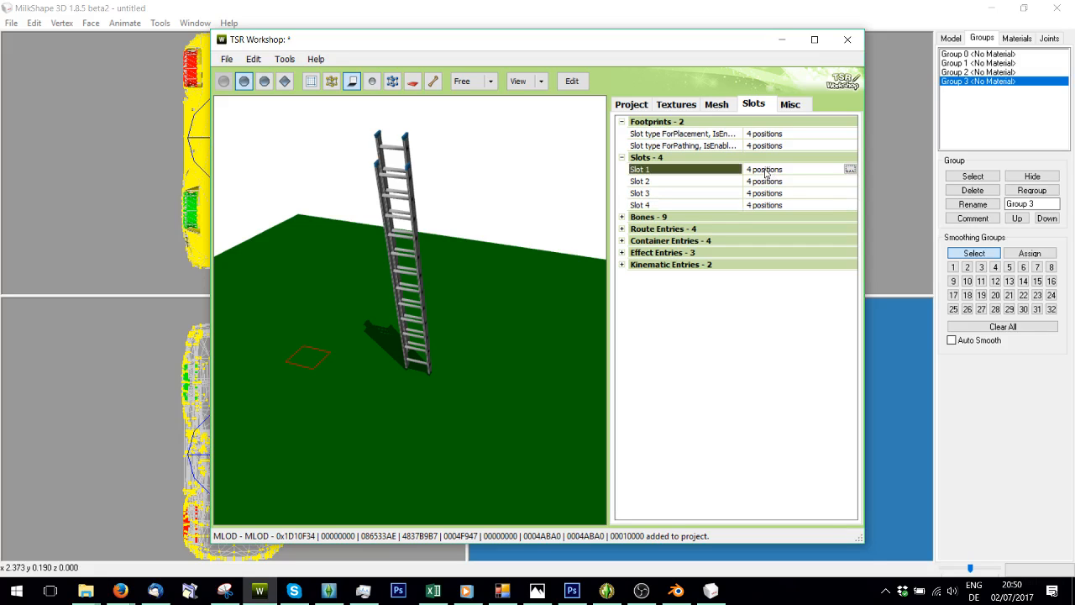
{"action": "right_click", "coordinate": [765, 174]}
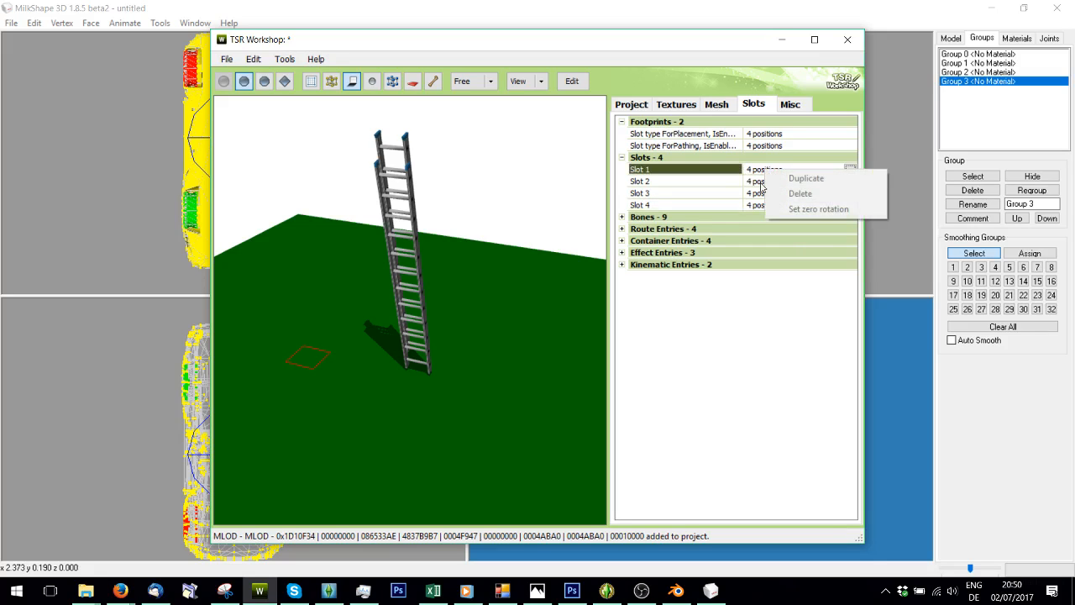
{"action": "left_click", "coordinate": [757, 183]}
{"action": "left_click", "coordinate": [761, 194]}
{"action": "left_click", "coordinate": [763, 206]}
{"action": "left_click_drag", "start_coordinate": [440, 310], "coordinate": [445, 252]}
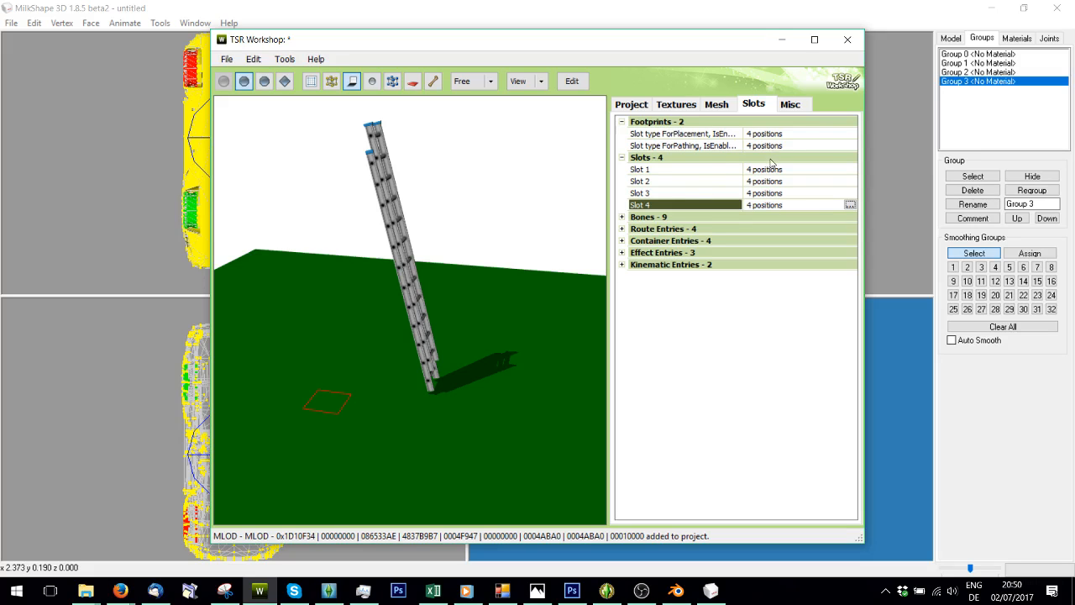
- Review the ForPlacement footprint's values in the Footprint Editor without changing them, and check its outline around the ladder
{"action": "left_click", "coordinate": [828, 134]}
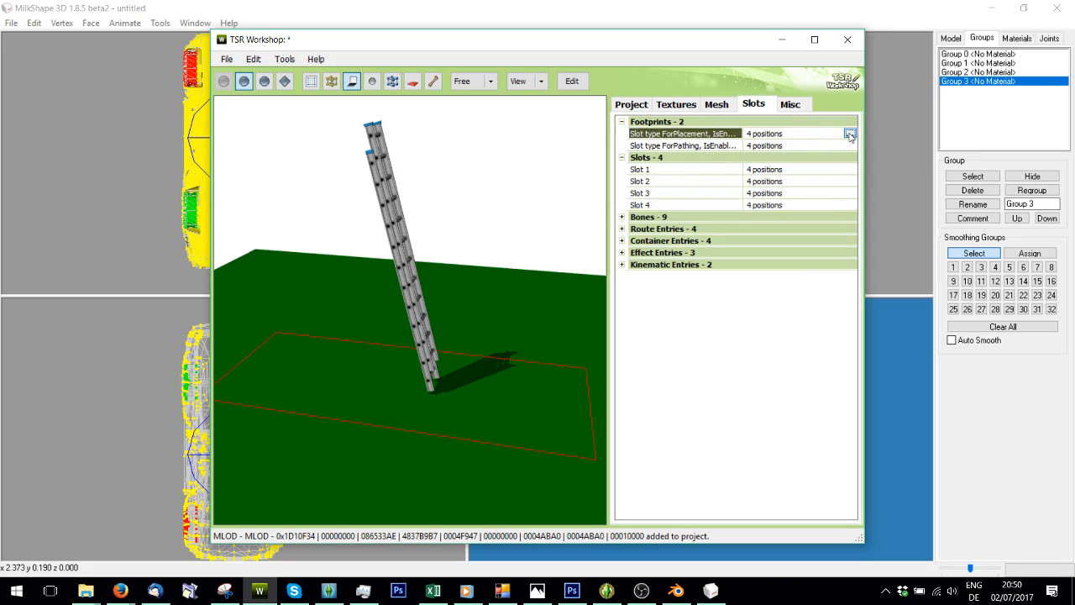
{"action": "left_click", "coordinate": [850, 134]}
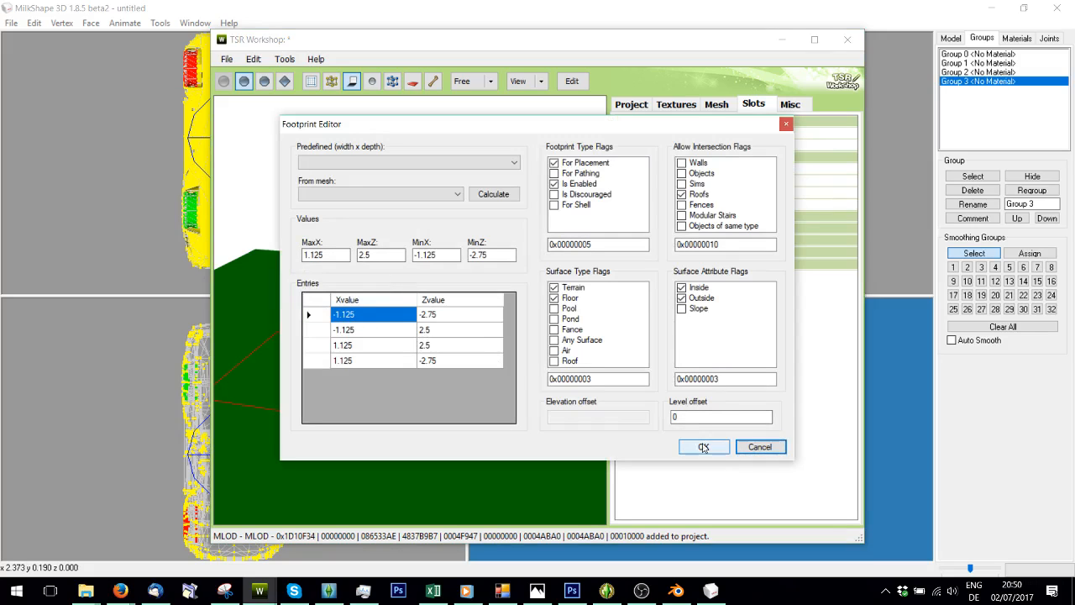
{"action": "left_click", "coordinate": [745, 449]}
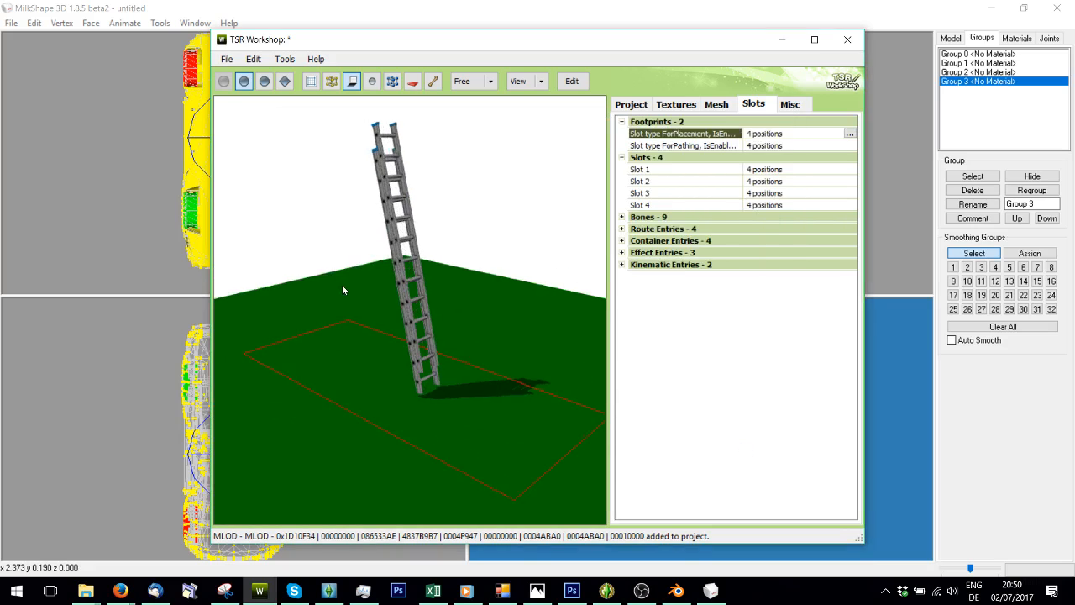
{"action": "left_click_drag", "start_coordinate": [475, 356], "coordinate": [336, 358]}
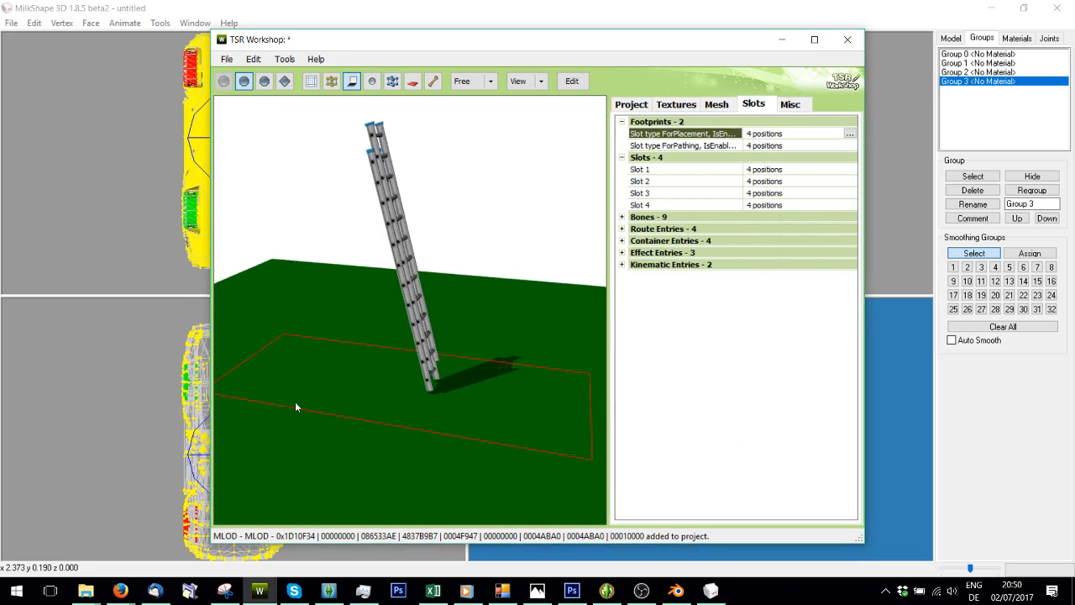
- Export the carPickup2door Overlay texture to the Downloads folder as a DDS file named Overlay
{"action": "left_click", "coordinate": [680, 106]}
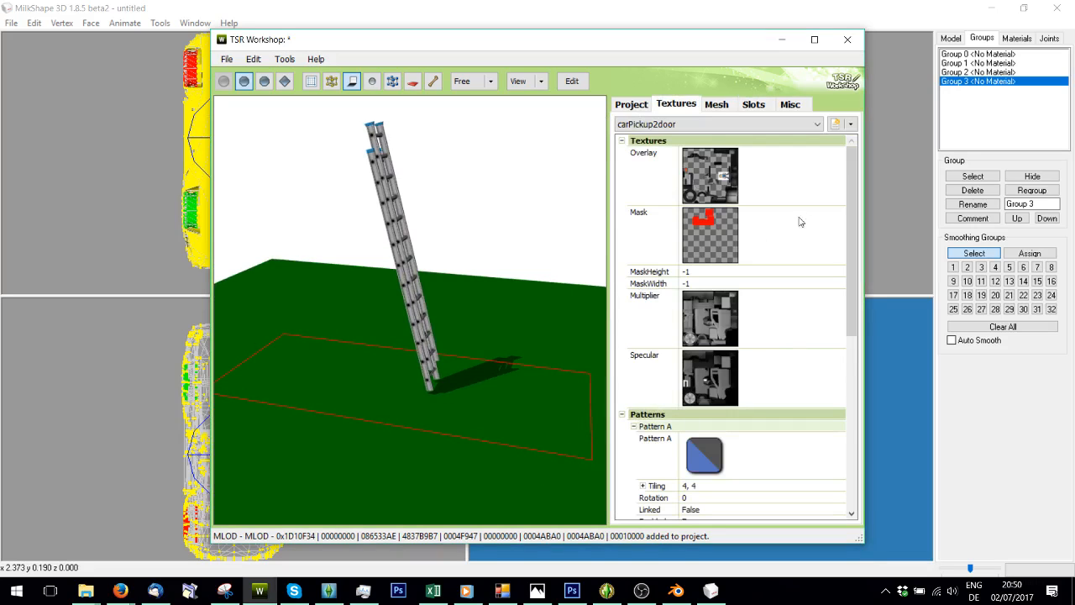
{"action": "left_click", "coordinate": [819, 182]}
{"action": "left_click", "coordinate": [831, 160]}
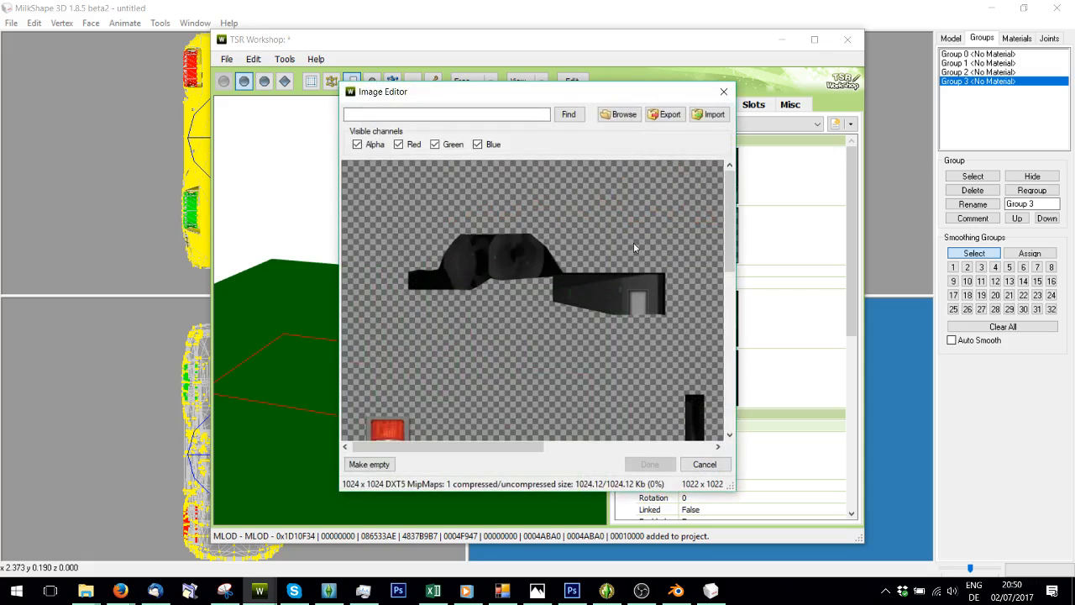
{"action": "left_click_drag", "start_coordinate": [530, 445], "coordinate": [701, 446]}
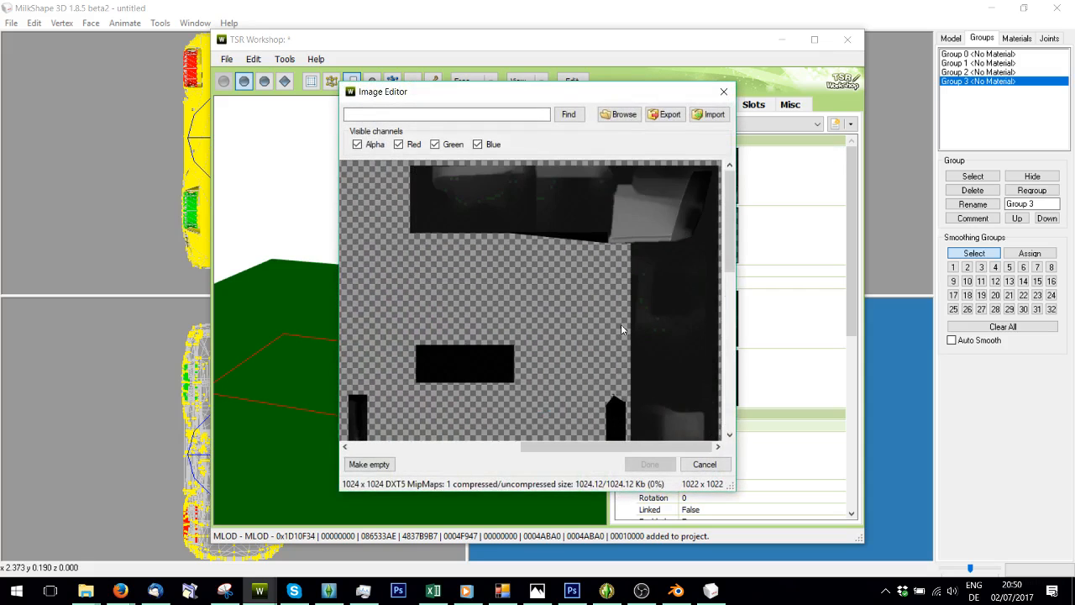
{"action": "scroll", "coordinate": [621, 325], "scroll_direction": "down", "scroll_amount": 5}
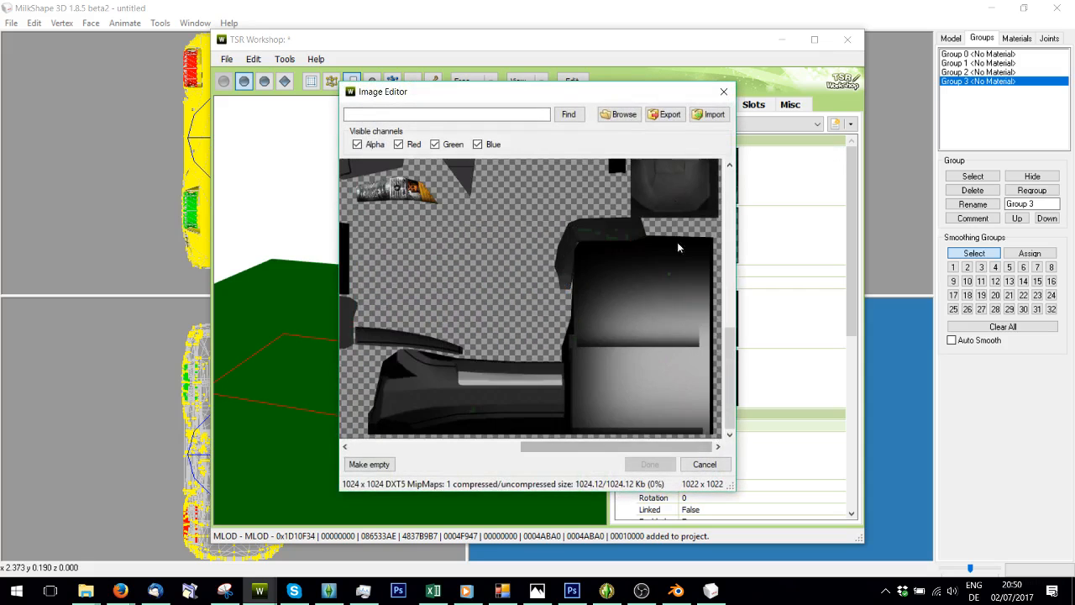
{"action": "left_click", "coordinate": [665, 114]}
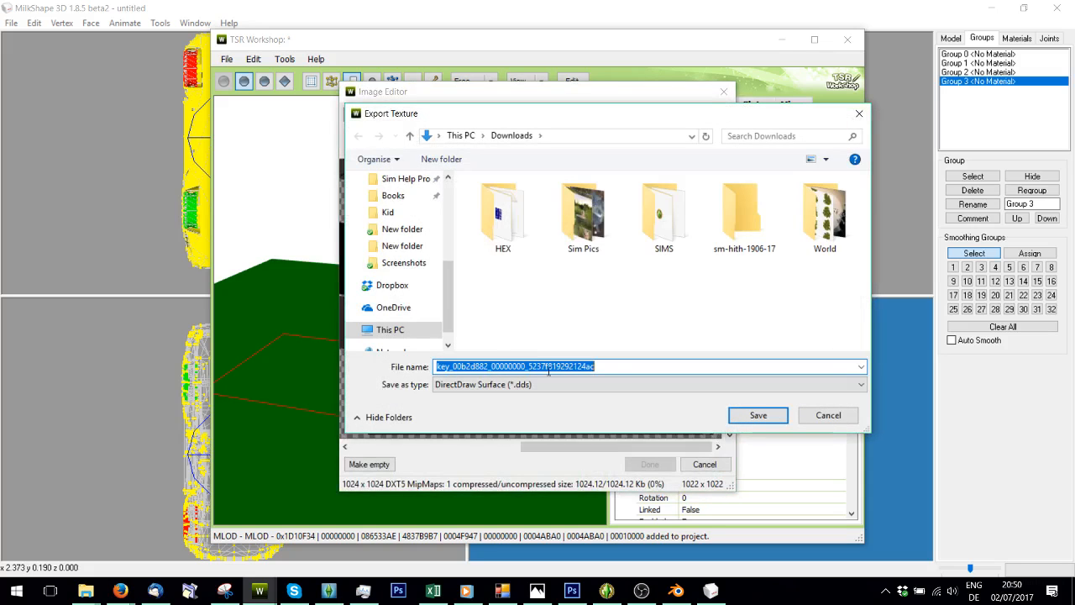
{"action": "type", "text": "0verlay"}
{"action": "key", "text": "Return"}
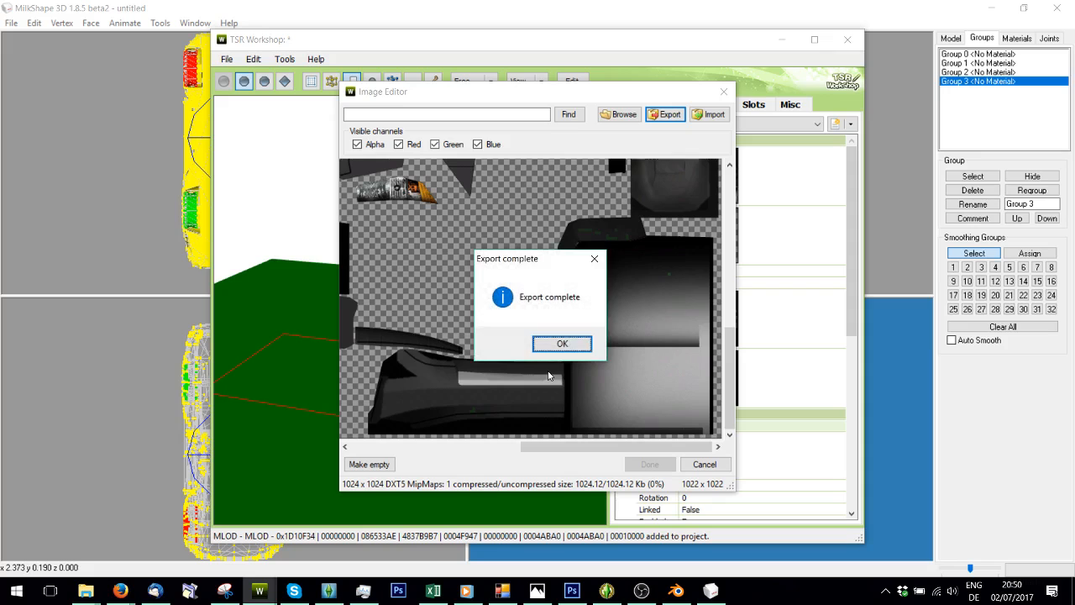
{"action": "left_click", "coordinate": [588, 348]}
{"action": "left_click", "coordinate": [705, 464]}
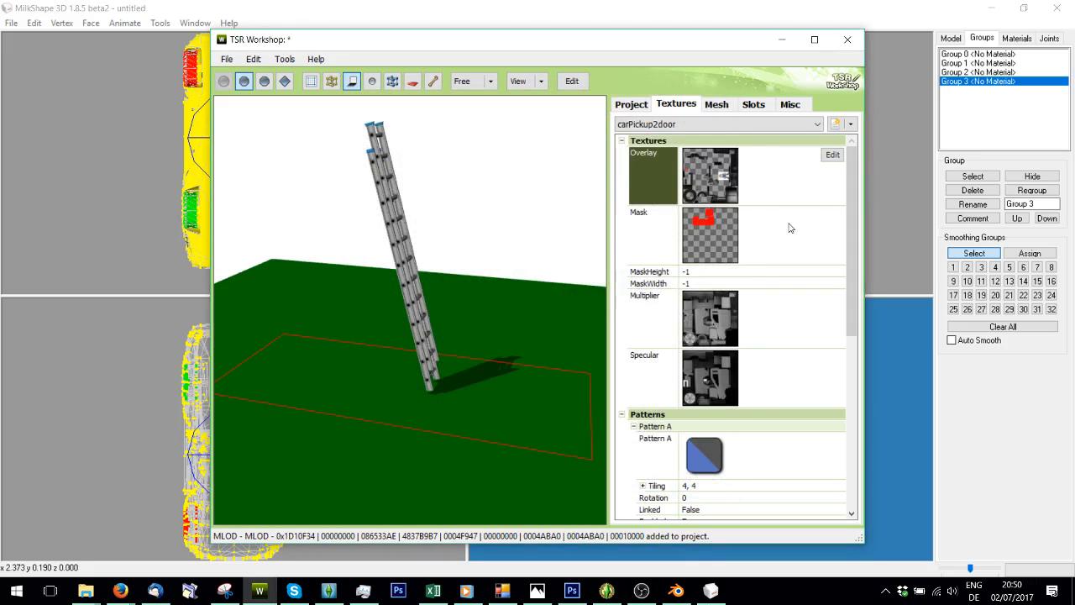
- Export the Mask texture to the Downloads folder as a DDS file named Mask
{"action": "left_click", "coordinate": [832, 215]}
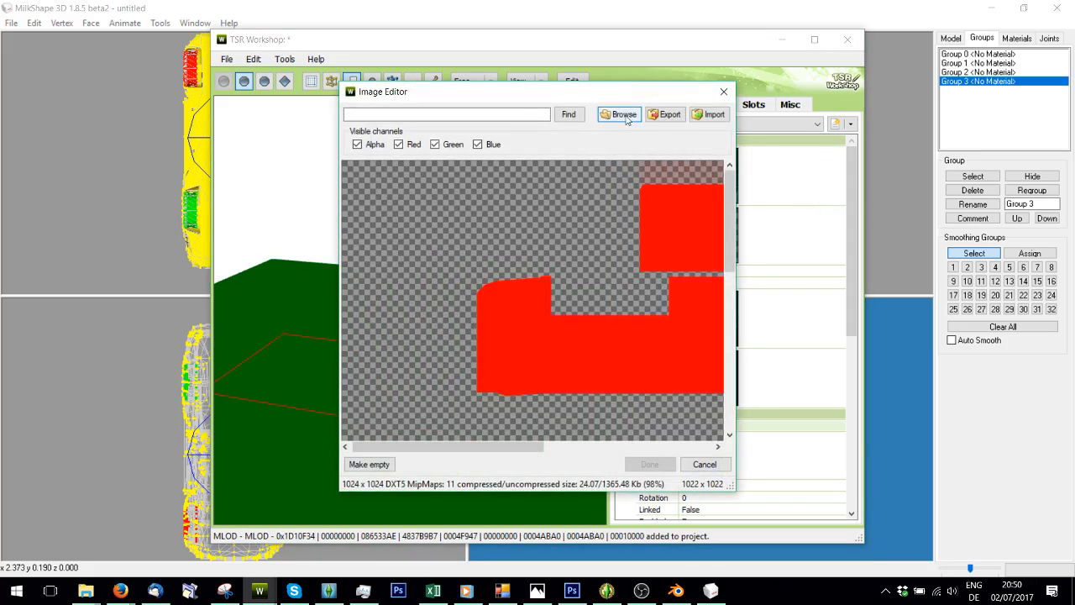
{"action": "left_click", "coordinate": [665, 115]}
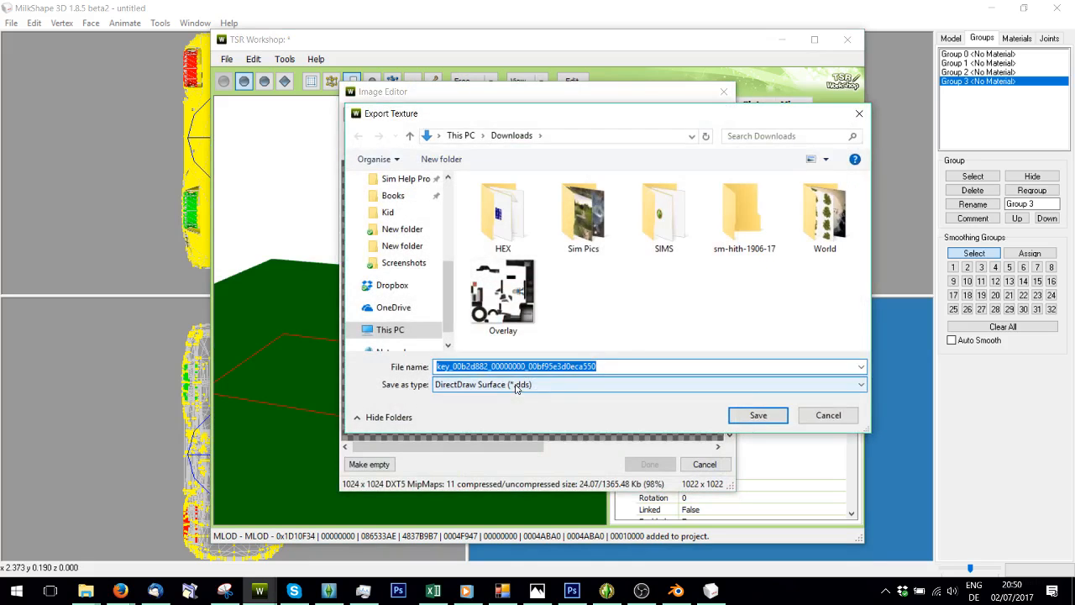
{"action": "type", "text": "Mask"}
{"action": "key", "text": "Return"}
{"action": "left_click", "coordinate": [563, 344]}
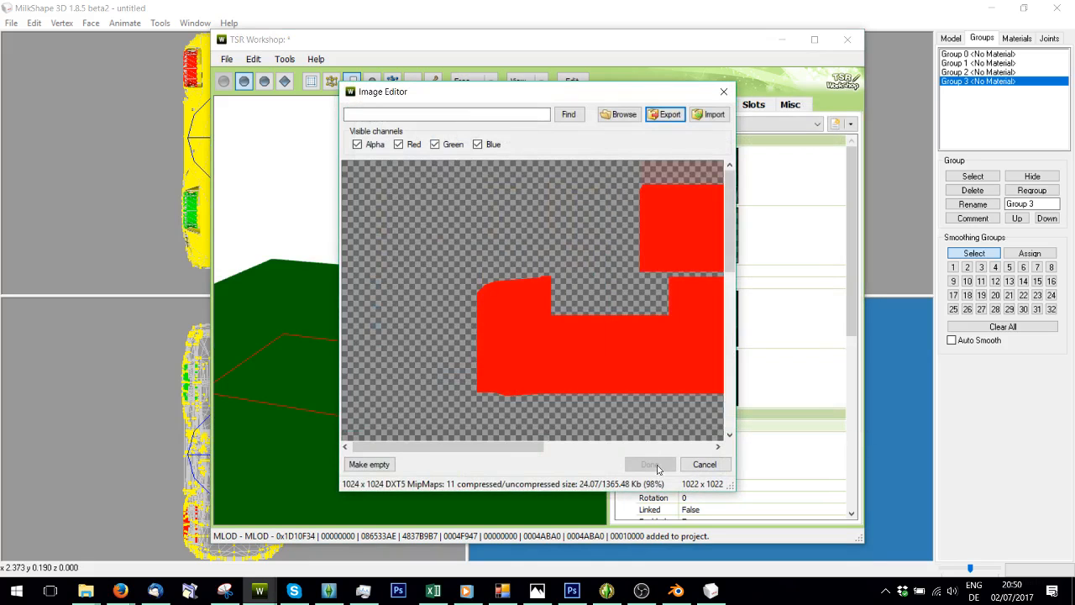
{"action": "left_click", "coordinate": [704, 465]}
- Export the Multiplier texture to the Downloads folder as a DDS file named Multi
{"action": "left_click", "coordinate": [832, 297]}
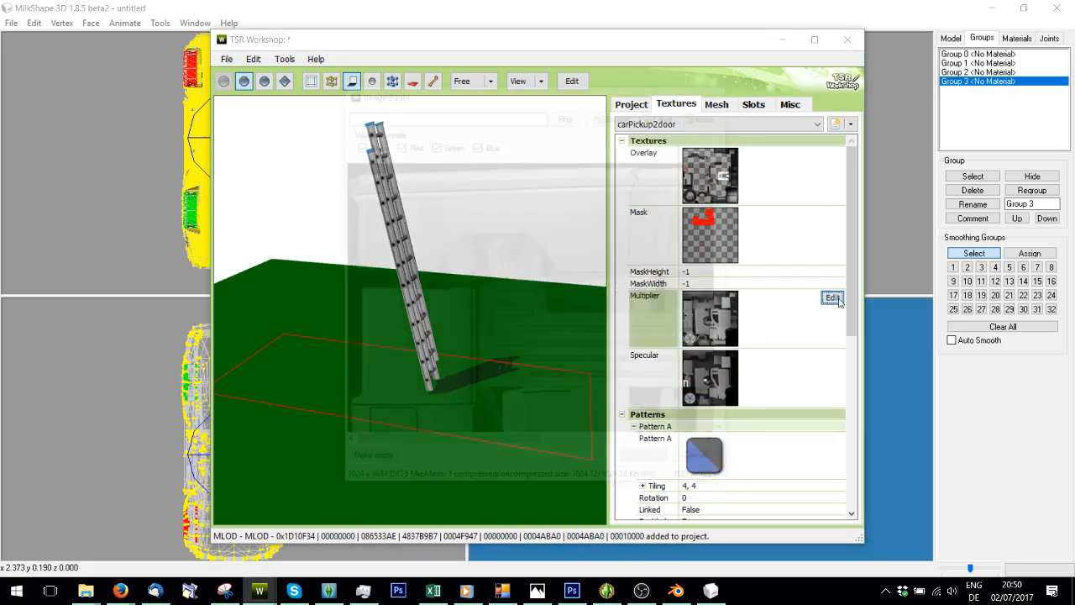
{"action": "left_click", "coordinate": [663, 114]}
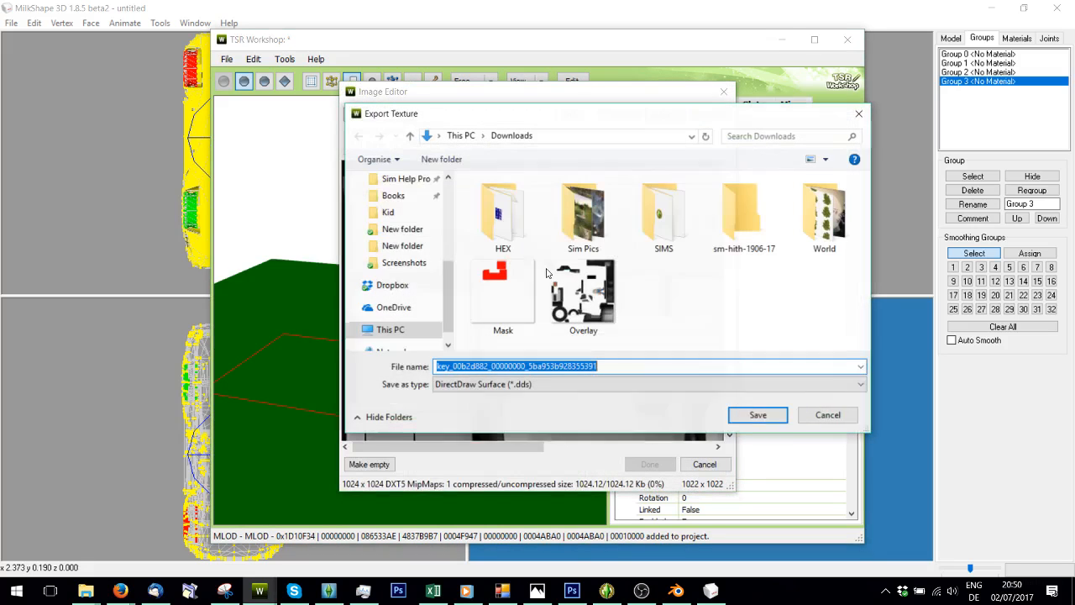
{"action": "type", "text": "Mul"}
{"action": "key", "text": "Return"}
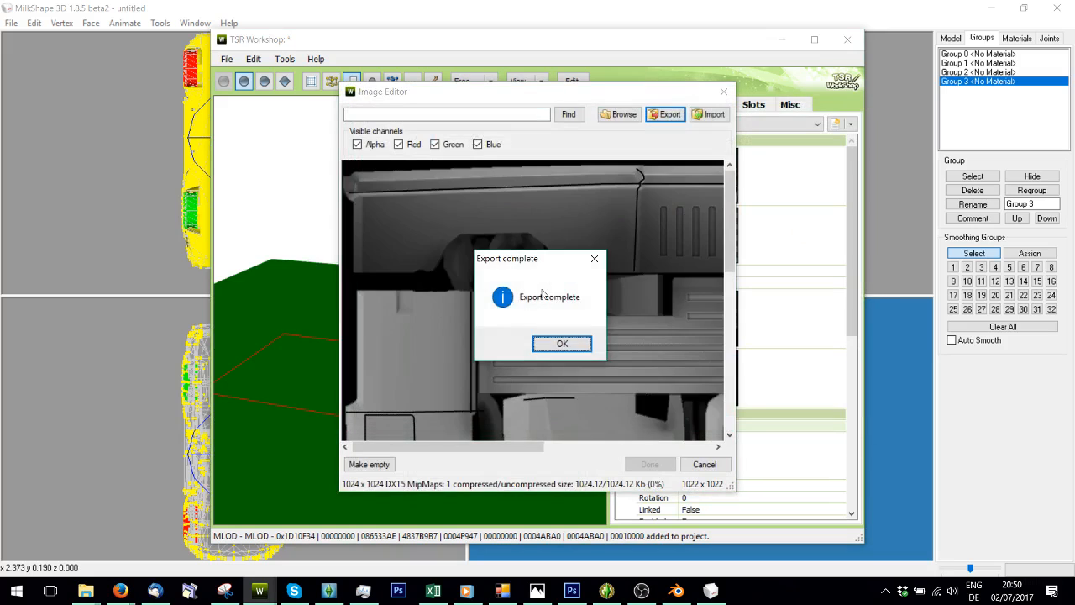
{"action": "left_click", "coordinate": [554, 342]}
{"action": "left_click", "coordinate": [704, 464]}
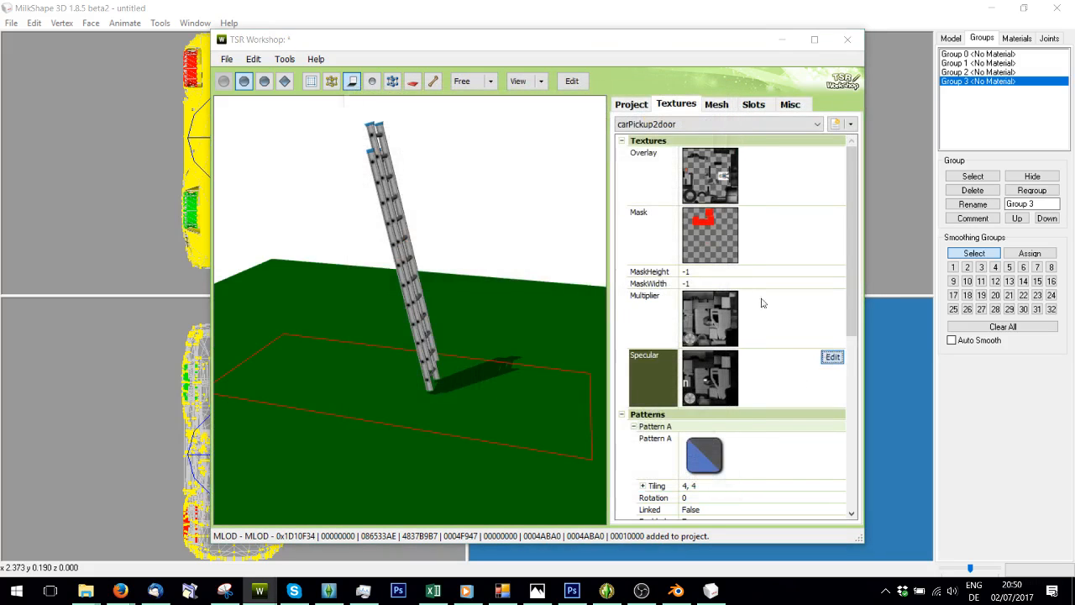
- Export the Specular texture to the Downloads folder as a DDS file named Spec
{"action": "left_click", "coordinate": [832, 358]}
{"action": "left_click", "coordinate": [664, 114]}
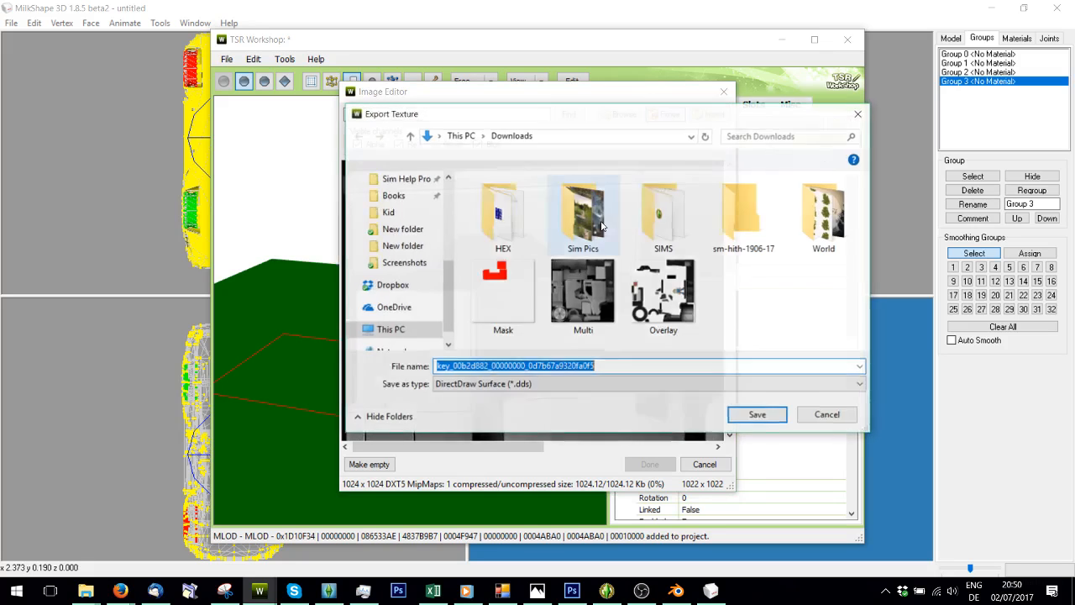
{"action": "type", "text": "Spec"}
{"action": "key", "text": "Return"}
{"action": "left_click", "coordinate": [559, 341]}
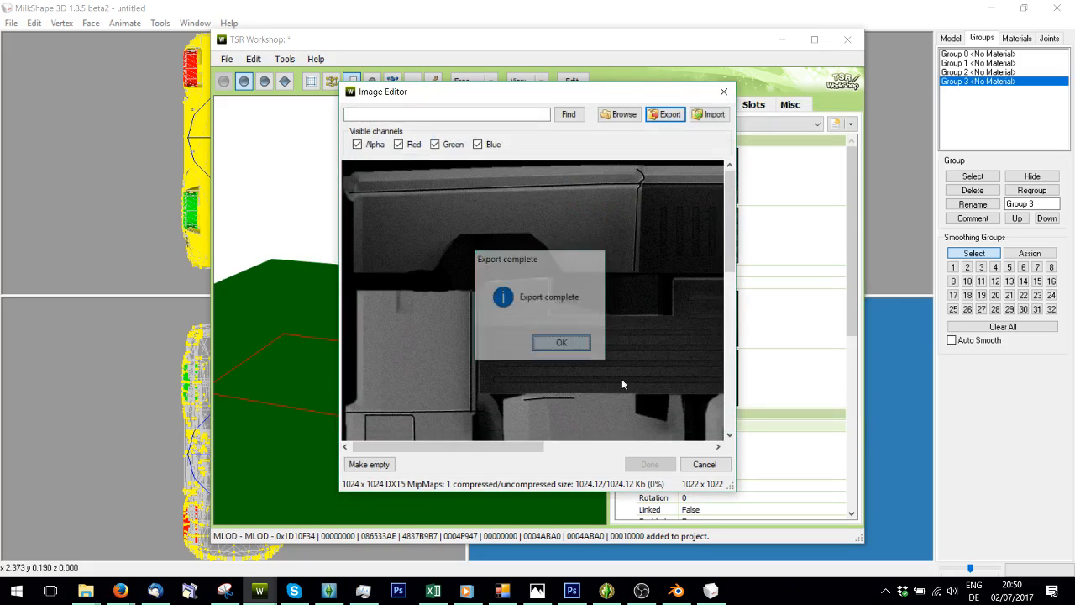
{"action": "left_click", "coordinate": [704, 465]}
{"action": "left_click", "coordinate": [719, 124]}
{"action": "left_click", "coordinate": [718, 128]}
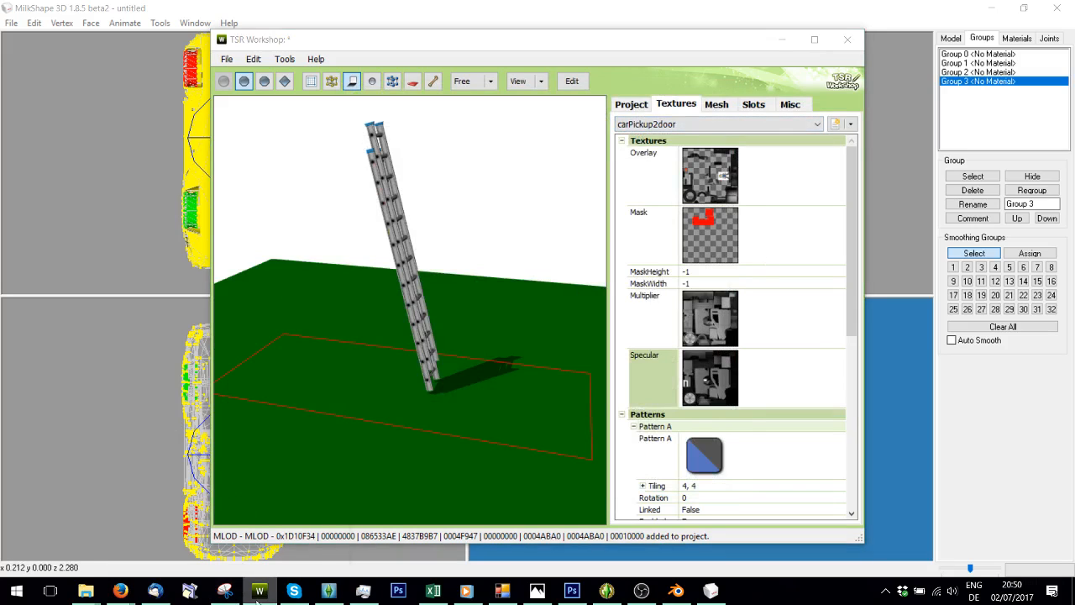
- Open a second TSR Workshop window and start a new project that clones an Object
{"action": "right_click", "coordinate": [260, 591]}
{"action": "left_click", "coordinate": [252, 562]}
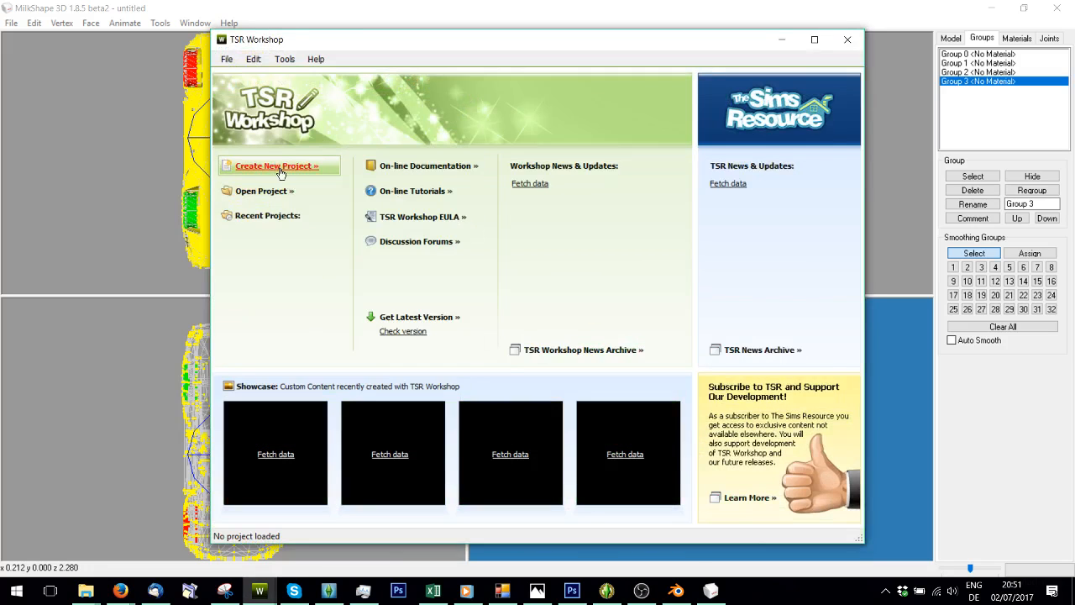
{"action": "left_click", "coordinate": [252, 166]}
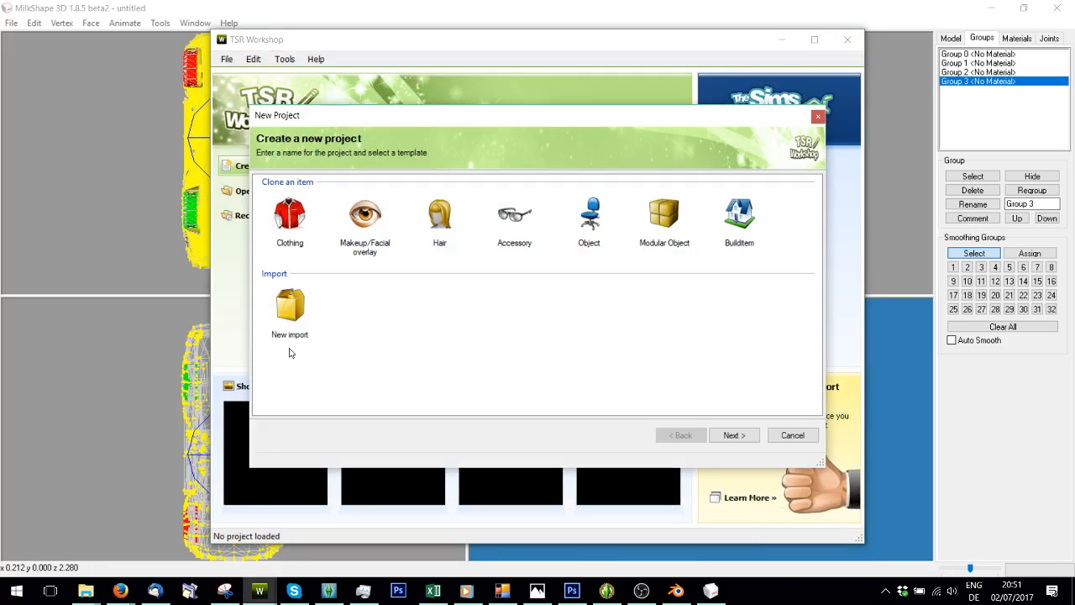
{"action": "left_click", "coordinate": [294, 307]}
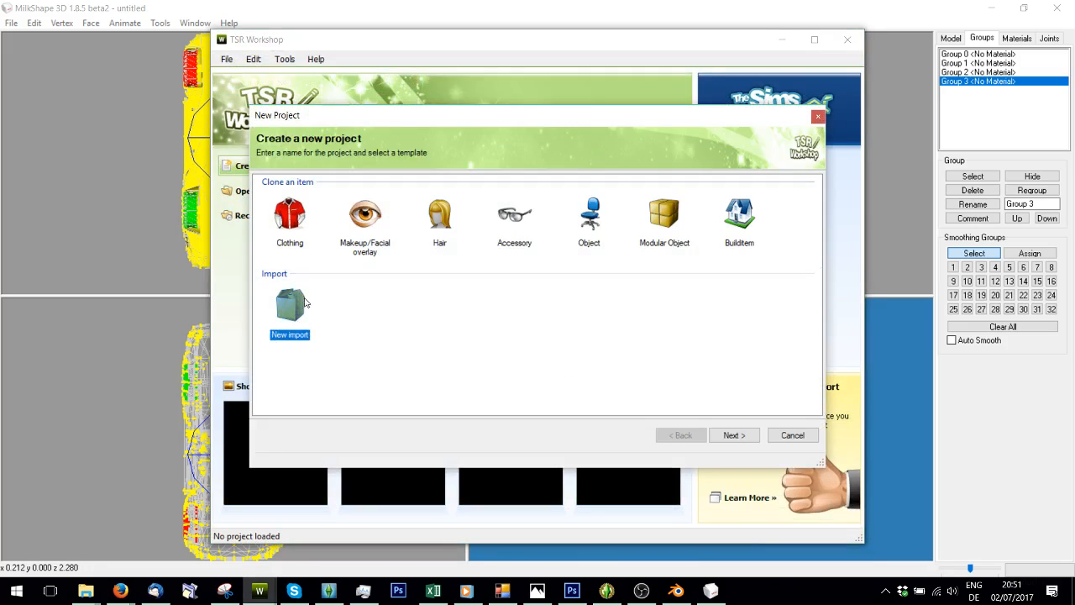
{"action": "left_click", "coordinate": [589, 240]}
{"action": "left_click", "coordinate": [733, 435]}
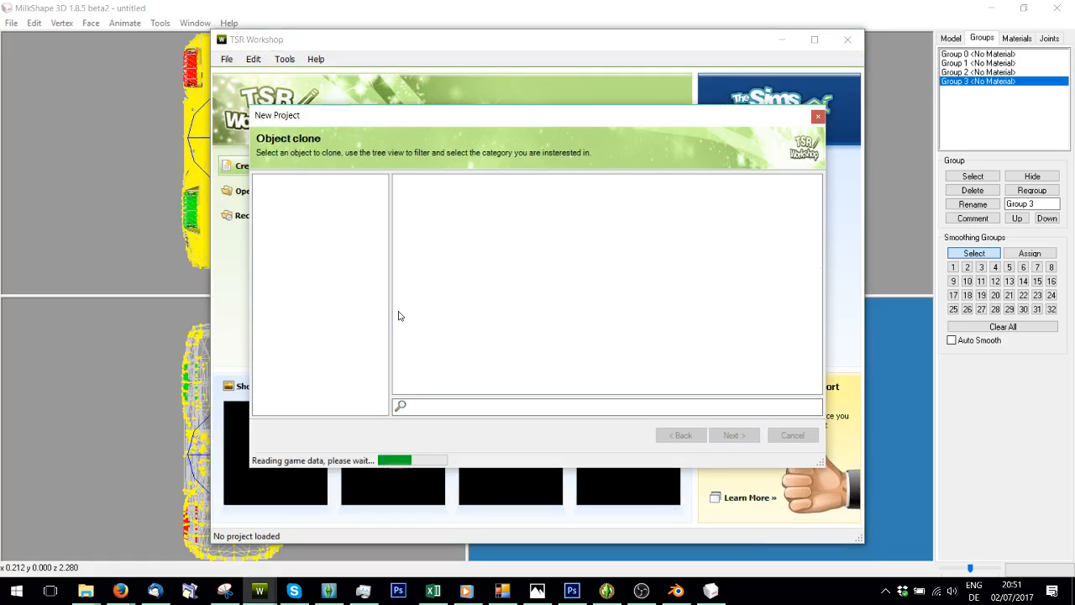
- List the Miscellaneous Decor objects under the Decor category in the new project's object clone browser
{"action": "left_click", "coordinate": [275, 225]}
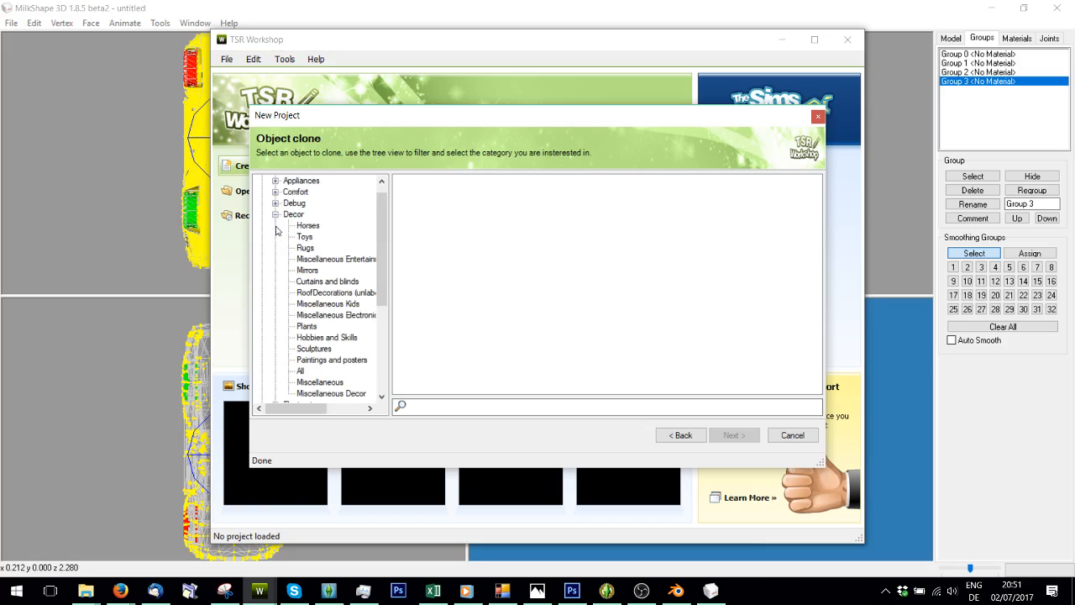
{"action": "scroll", "coordinate": [353, 269], "scroll_direction": "down", "scroll_amount": 3}
{"action": "scroll", "coordinate": [354, 267], "scroll_direction": "up", "scroll_amount": 1}
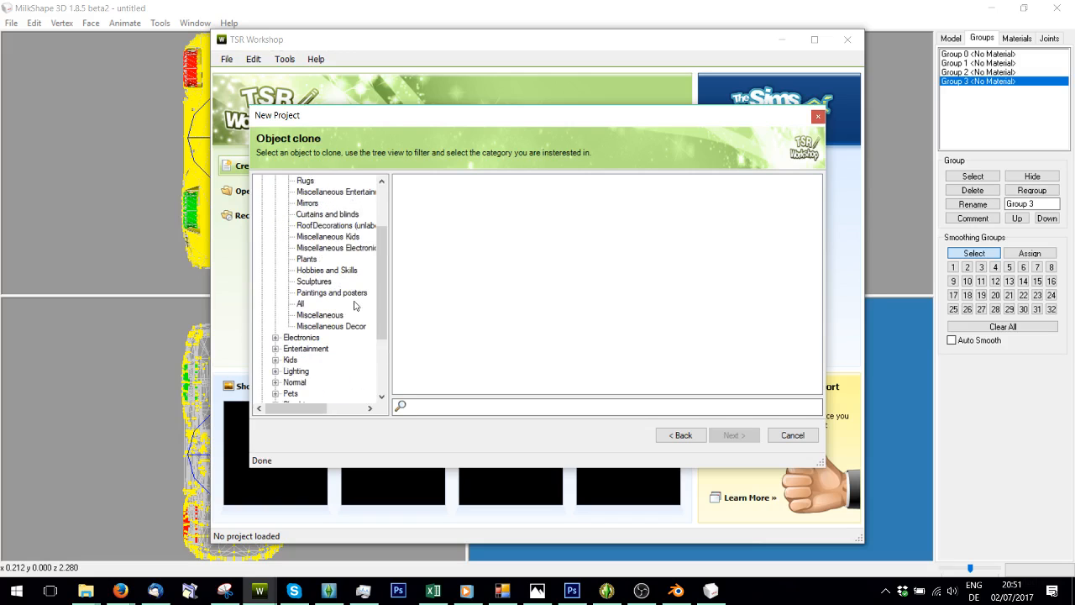
{"action": "scroll", "coordinate": [353, 305], "scroll_direction": "up", "scroll_amount": 2}
{"action": "scroll", "coordinate": [344, 263], "scroll_direction": "down", "scroll_amount": 2}
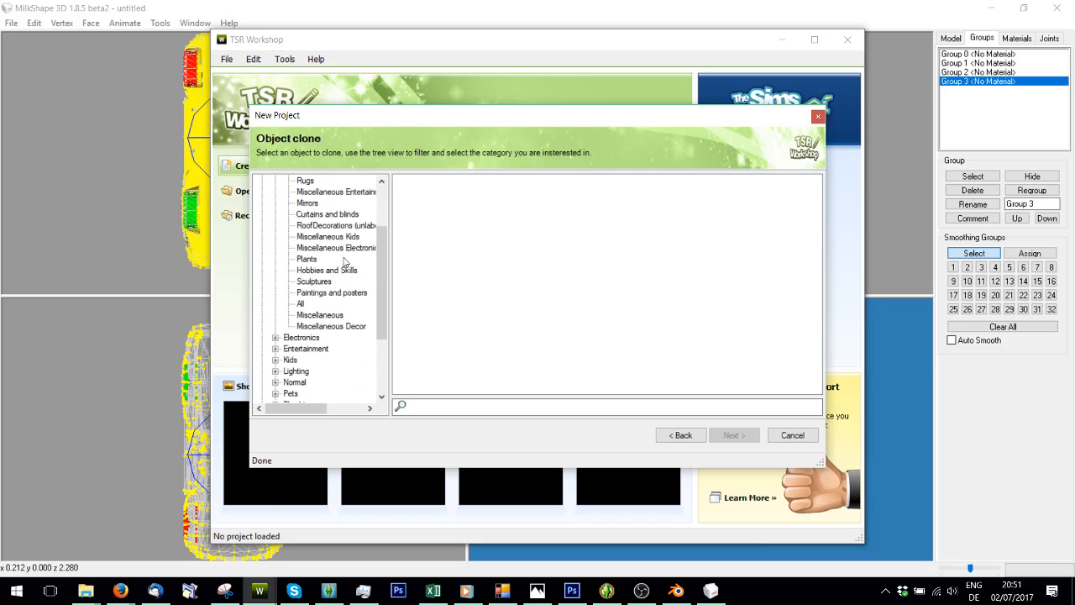
{"action": "left_click", "coordinate": [326, 325]}
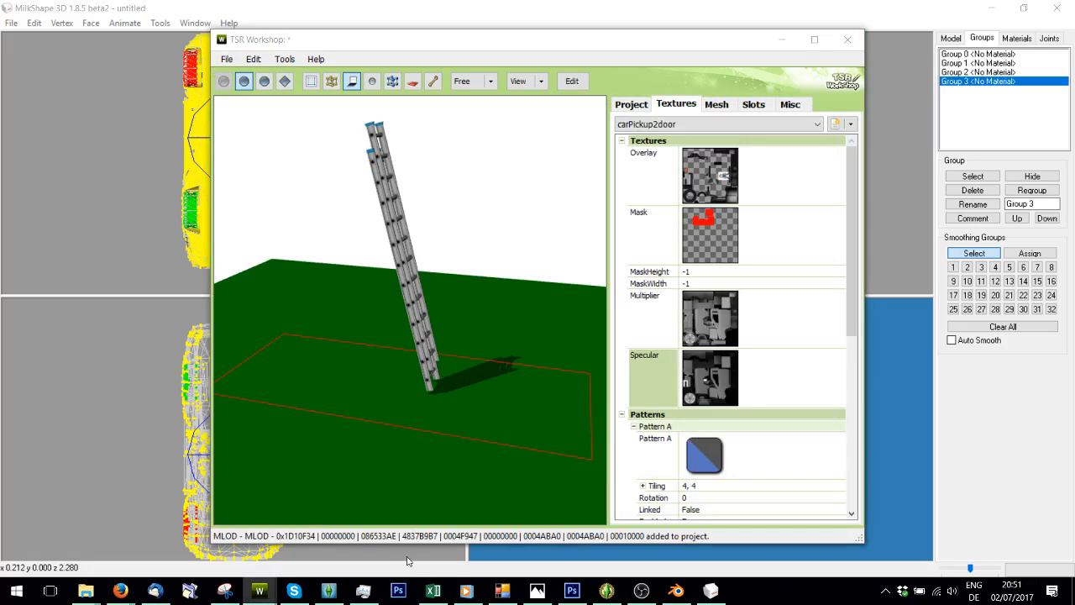
{"action": "mouse_move", "coordinate": [260, 591]}
{"action": "left_click", "coordinate": [370, 559]}
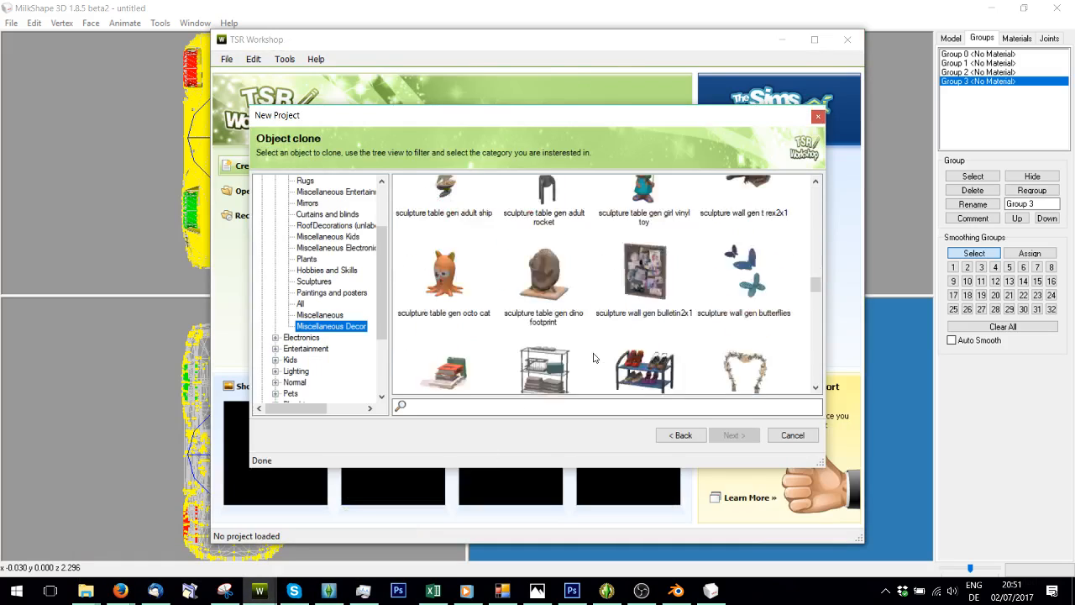
- Look through the Miscellaneous Decor objects for a suitable item to clone
{"action": "scroll", "coordinate": [593, 357], "scroll_direction": "down", "scroll_amount": 2}
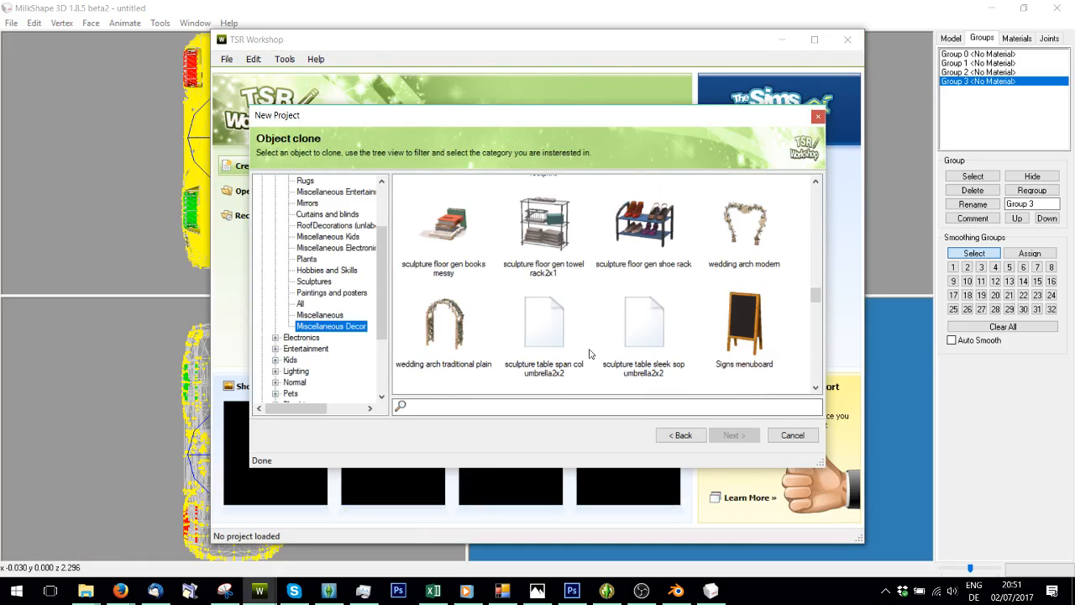
{"action": "scroll", "coordinate": [590, 354], "scroll_direction": "down", "scroll_amount": 3}
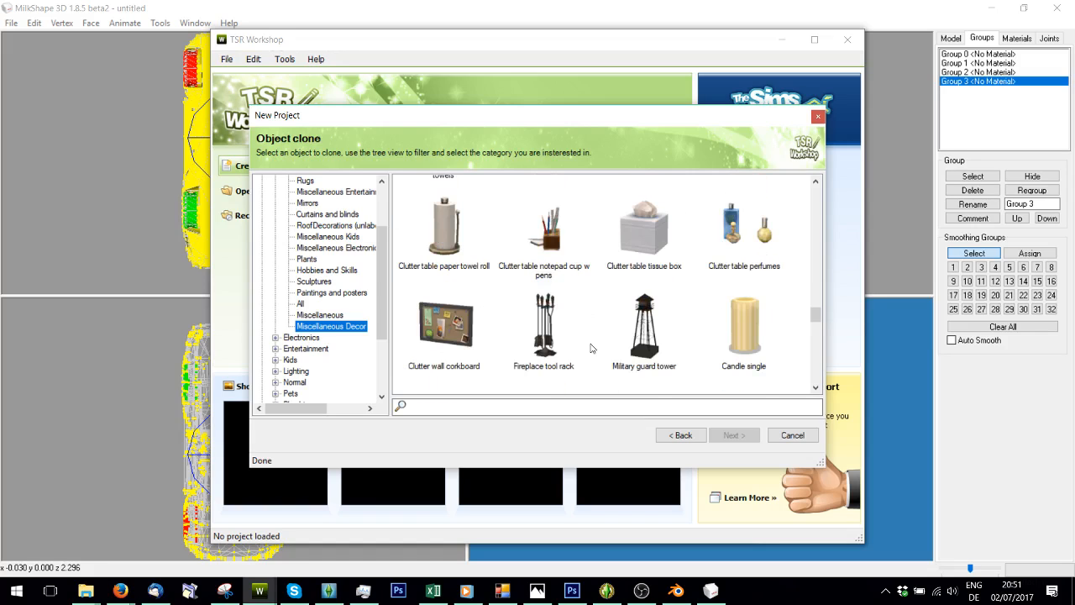
{"action": "scroll", "coordinate": [592, 348], "scroll_direction": "down", "scroll_amount": 1}
{"action": "scroll", "coordinate": [591, 348], "scroll_direction": "up", "scroll_amount": 2}
{"action": "scroll", "coordinate": [592, 347], "scroll_direction": "down", "scroll_amount": 1}
{"action": "scroll", "coordinate": [622, 294], "scroll_direction": "down", "scroll_amount": 2}
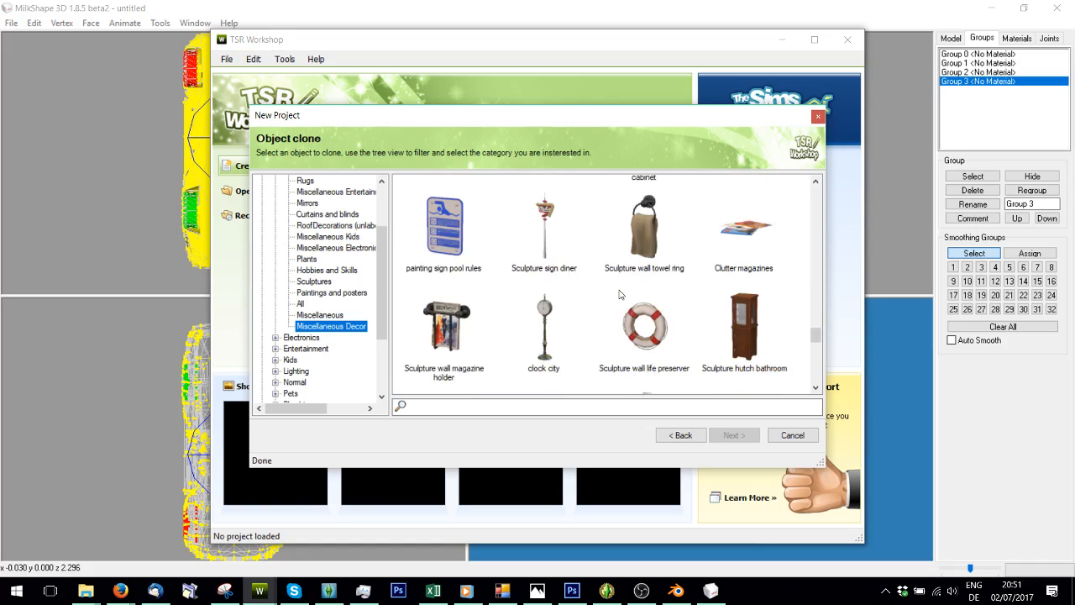
{"action": "scroll", "coordinate": [619, 294], "scroll_direction": "up", "scroll_amount": 2}
{"action": "scroll", "coordinate": [619, 294], "scroll_direction": "down", "scroll_amount": 3}
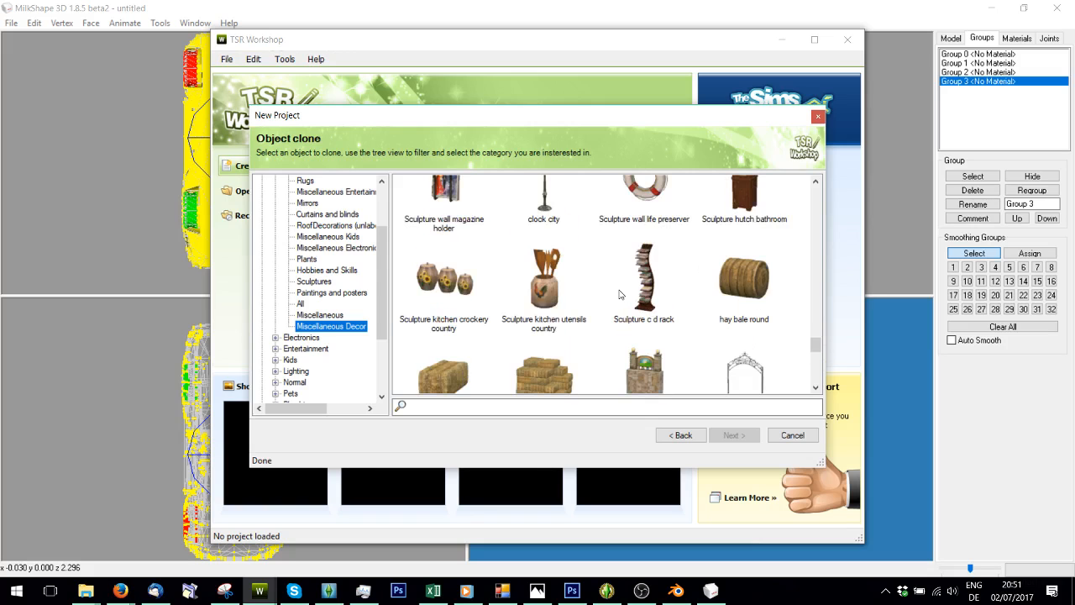
{"action": "scroll", "coordinate": [618, 294], "scroll_direction": "up", "scroll_amount": 1}
{"action": "scroll", "coordinate": [618, 294], "scroll_direction": "down", "scroll_amount": 3}
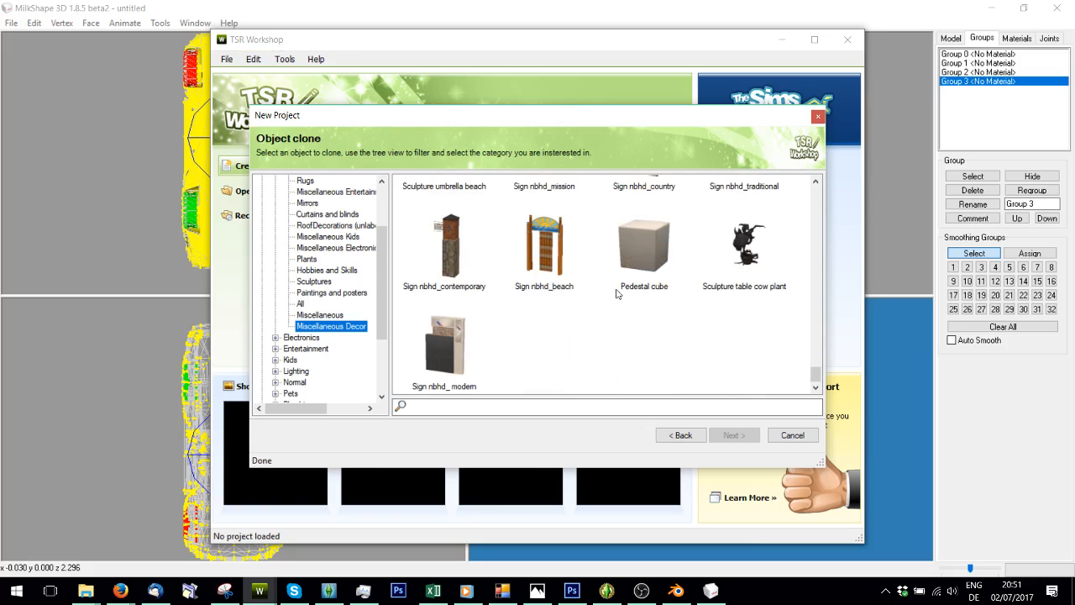
{"action": "scroll", "coordinate": [400, 308], "scroll_direction": "up", "scroll_amount": 5}
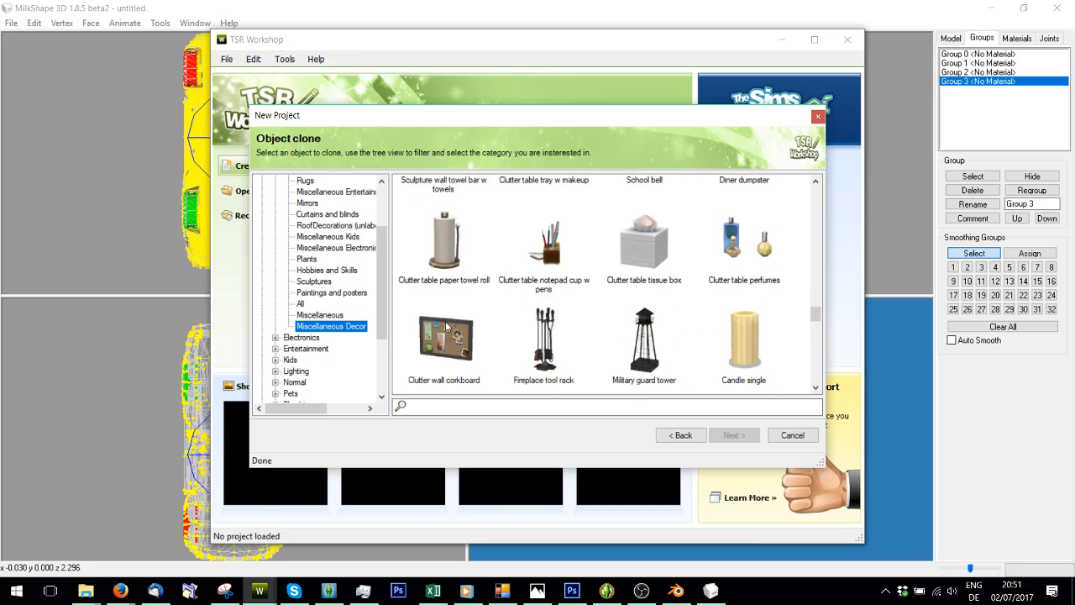
{"action": "scroll", "coordinate": [446, 326], "scroll_direction": "up", "scroll_amount": 3}
{"action": "scroll", "coordinate": [446, 326], "scroll_direction": "down", "scroll_amount": 1}
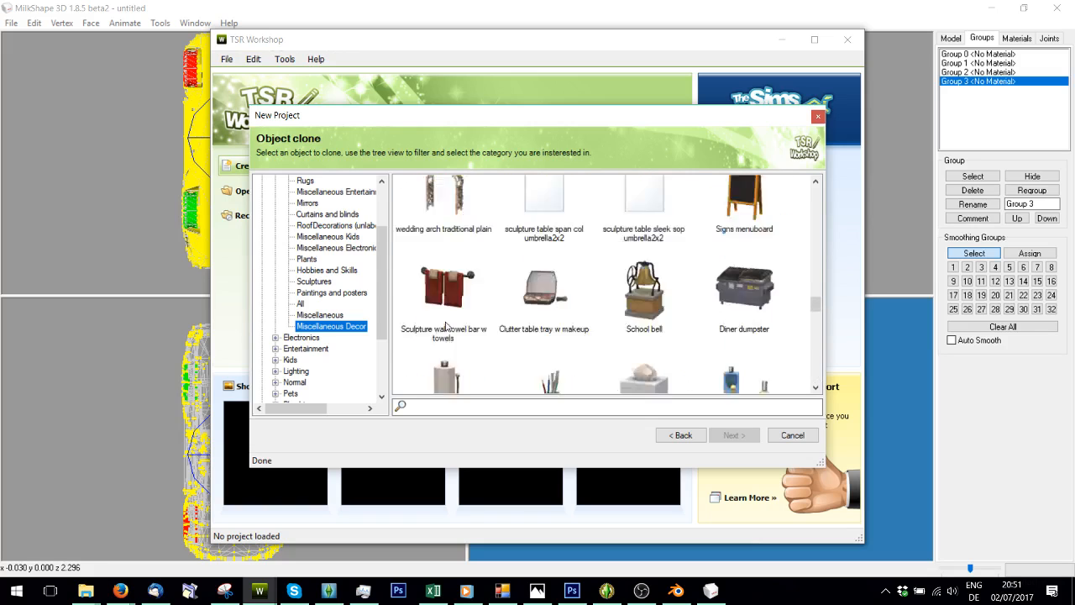
{"action": "scroll", "coordinate": [446, 326], "scroll_direction": "up", "scroll_amount": 1}
{"action": "scroll", "coordinate": [446, 325], "scroll_direction": "up", "scroll_amount": 3}
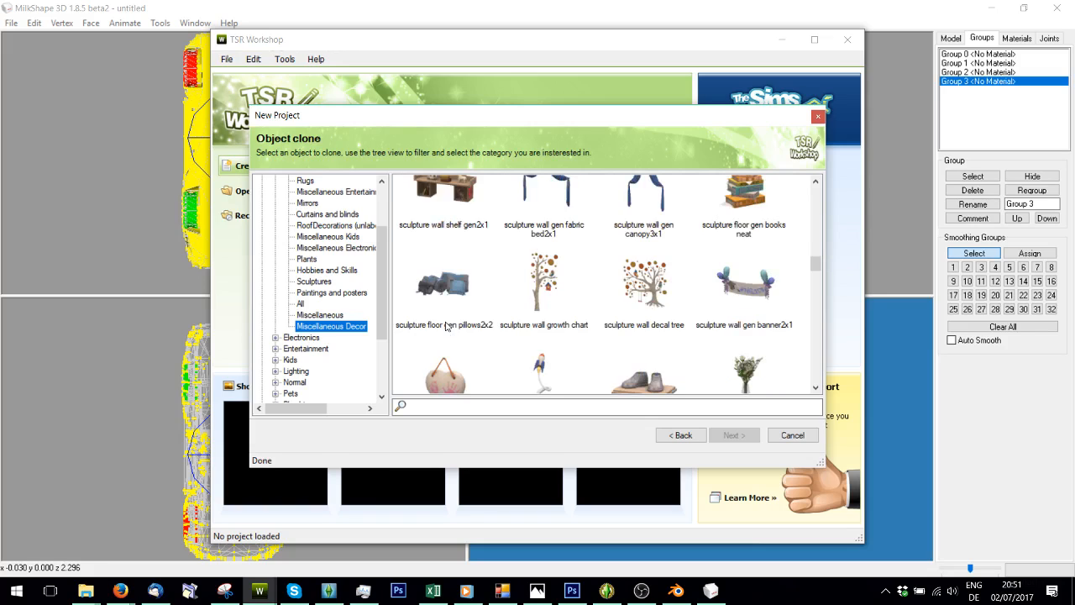
{"action": "scroll", "coordinate": [446, 326], "scroll_direction": "up", "scroll_amount": 2}
- Clone the Sculpture plant fern from the Plants category as a new project and show its high level of detail mesh groups
{"action": "left_click", "coordinate": [307, 259]}
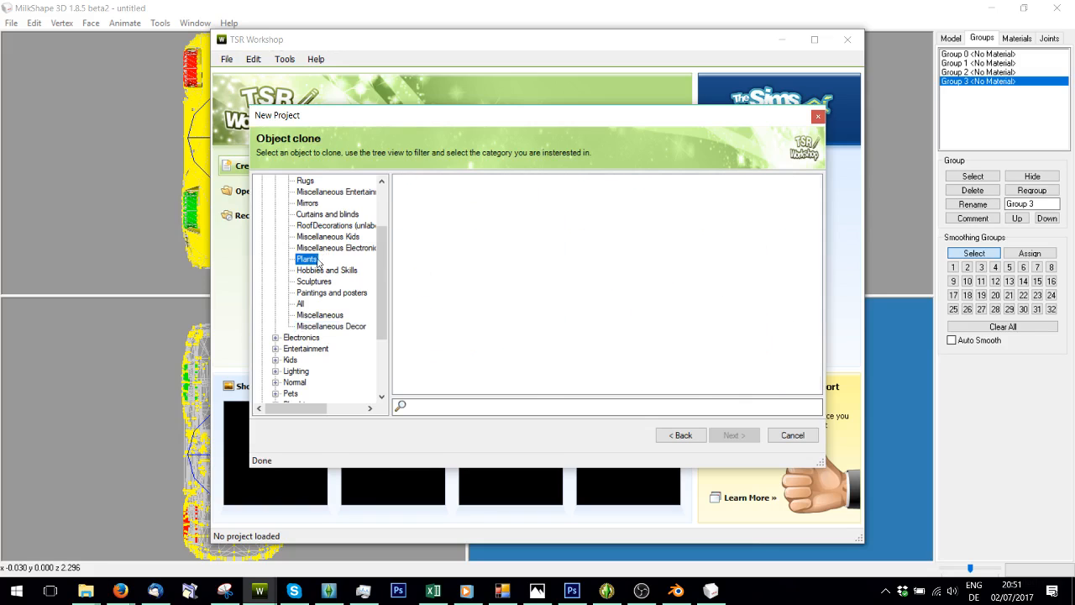
{"action": "scroll", "coordinate": [497, 287], "scroll_direction": "down", "scroll_amount": 4}
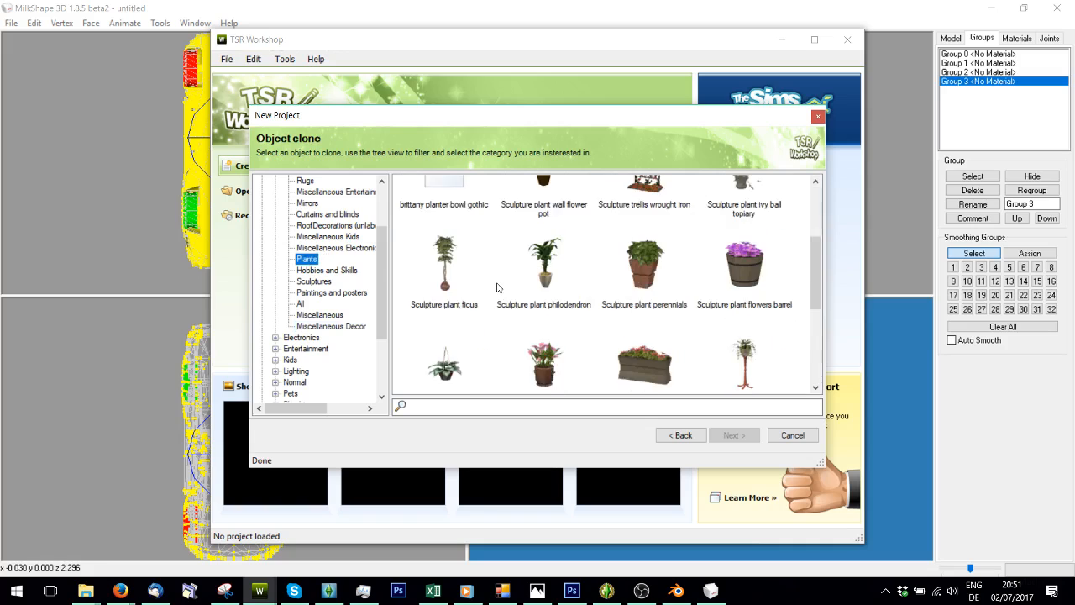
{"action": "left_click", "coordinate": [756, 220]}
{"action": "left_click", "coordinate": [738, 434]}
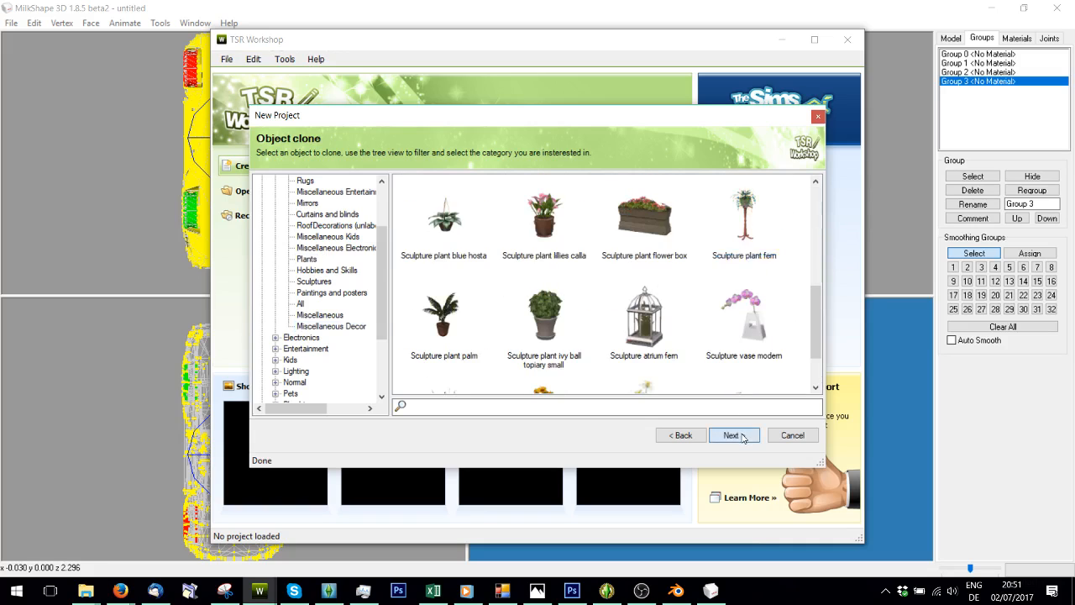
{"action": "left_click", "coordinate": [792, 434]}
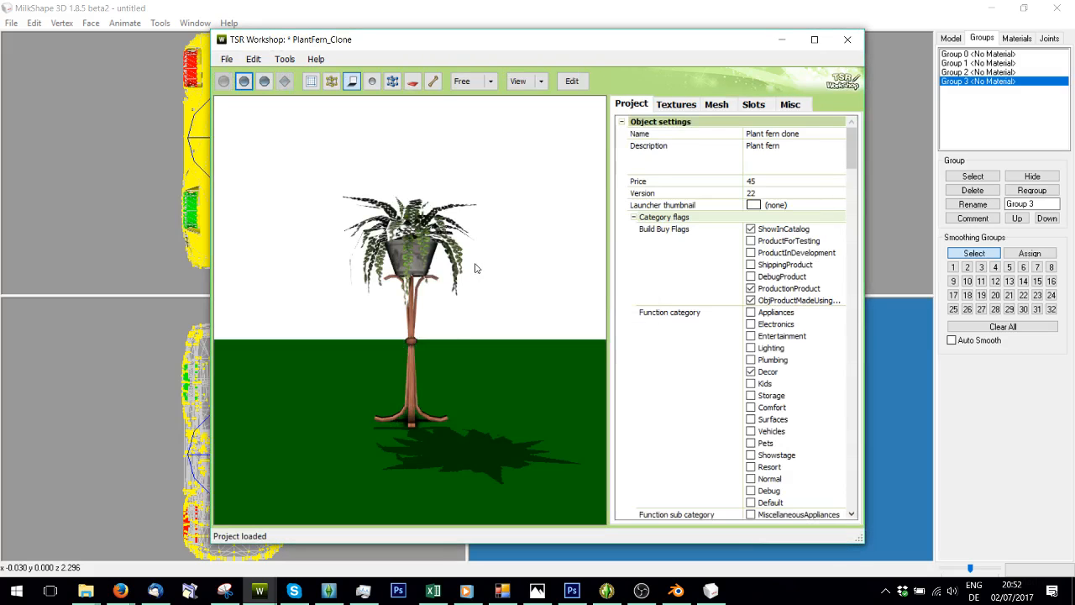
{"action": "left_click_drag", "start_coordinate": [445, 366], "coordinate": [561, 359]}
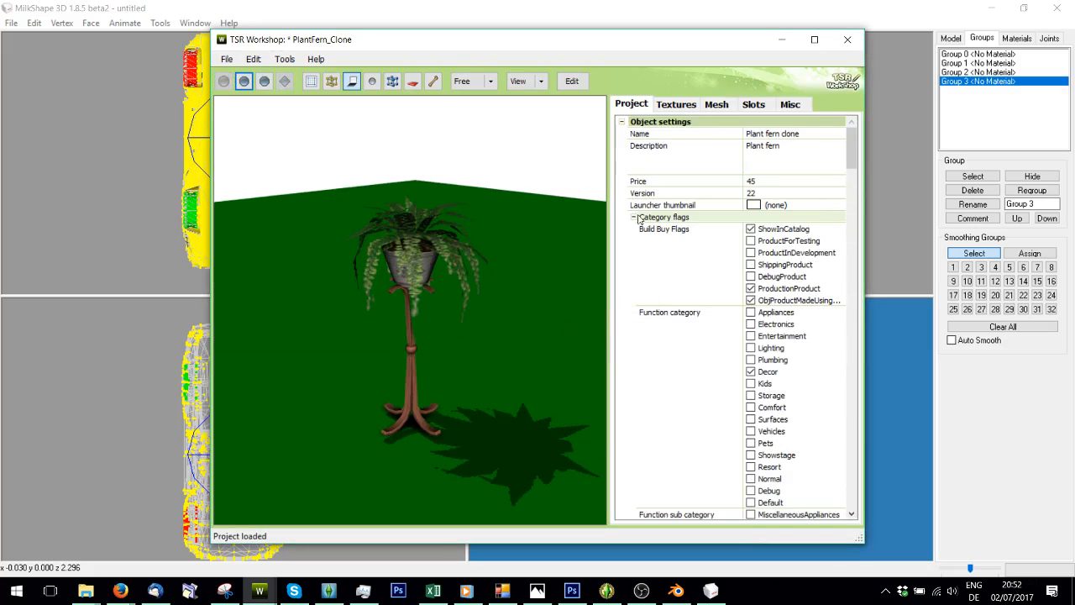
{"action": "left_click", "coordinate": [717, 107]}
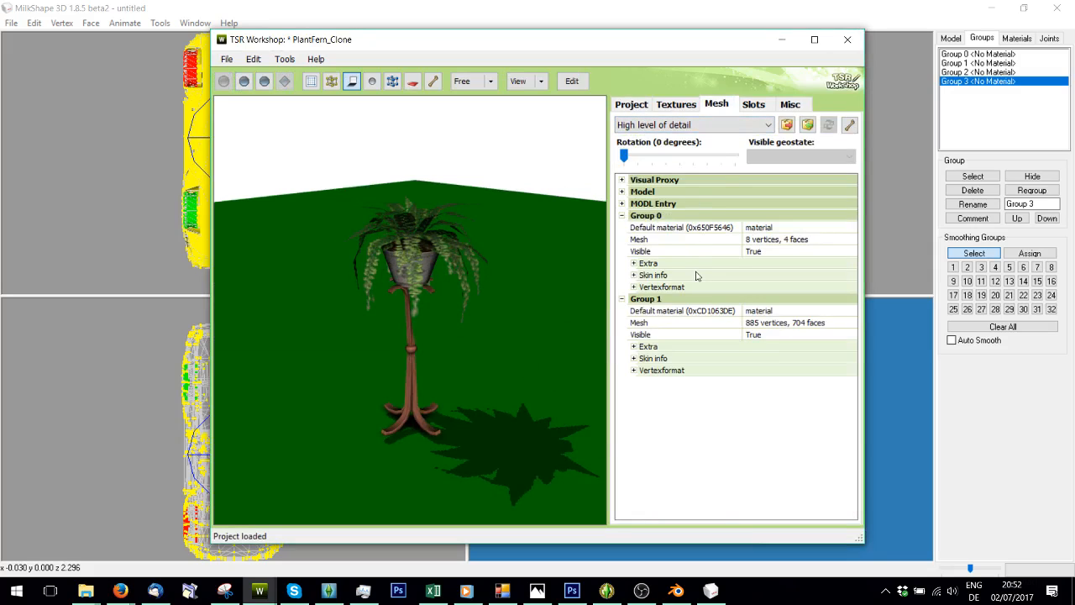
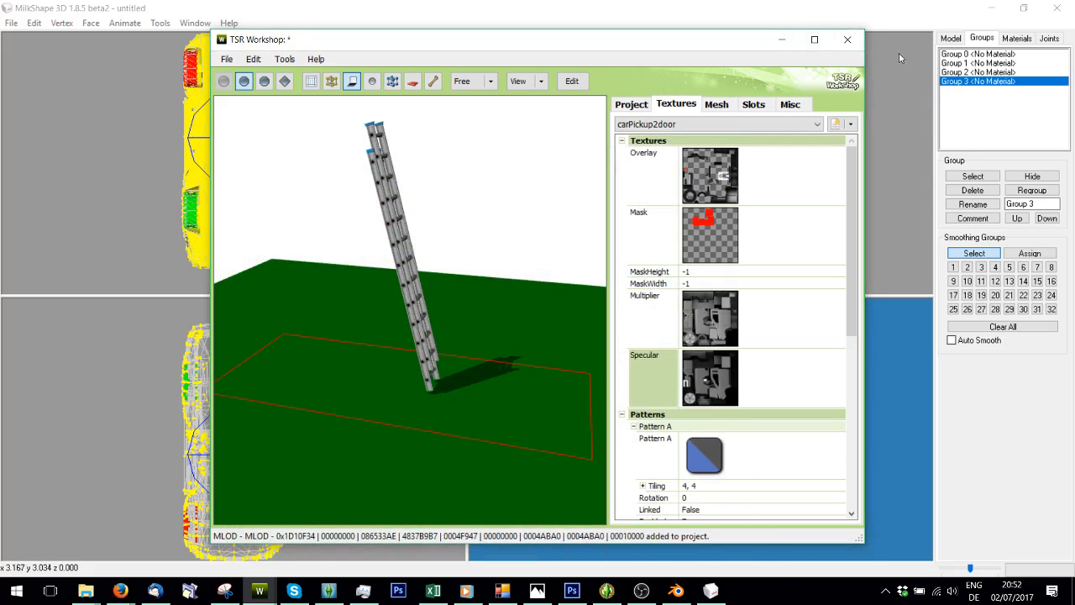
- Switch to MilkShape 3D and delete Group 0 and Group 1, the truck's body and windows
{"action": "left_click", "coordinate": [778, 40]}
{"action": "left_click", "coordinate": [976, 53]}
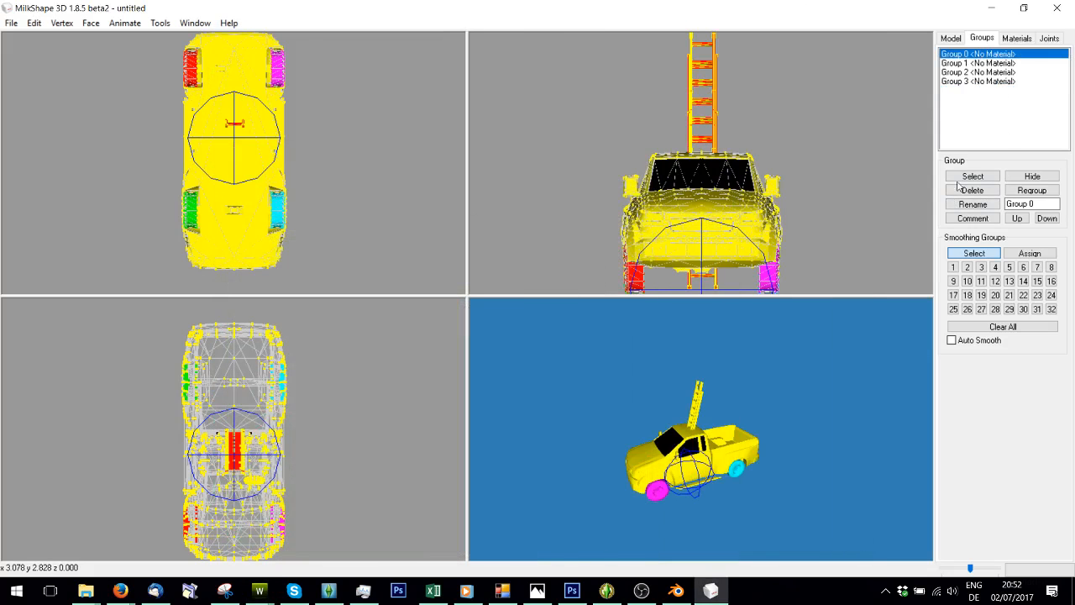
{"action": "left_click", "coordinate": [968, 191]}
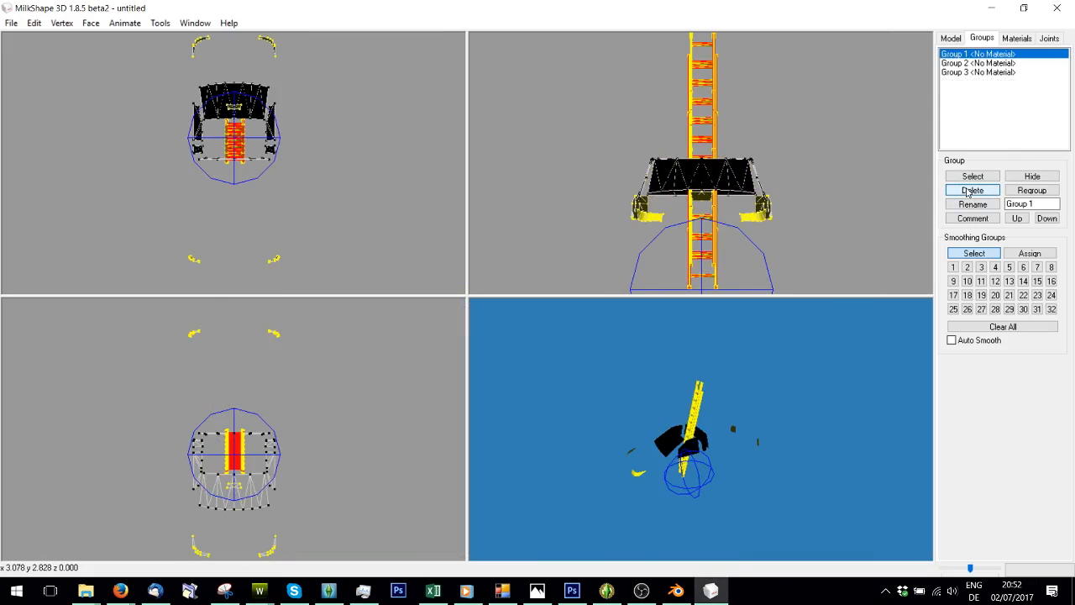
{"action": "left_click", "coordinate": [968, 190]}
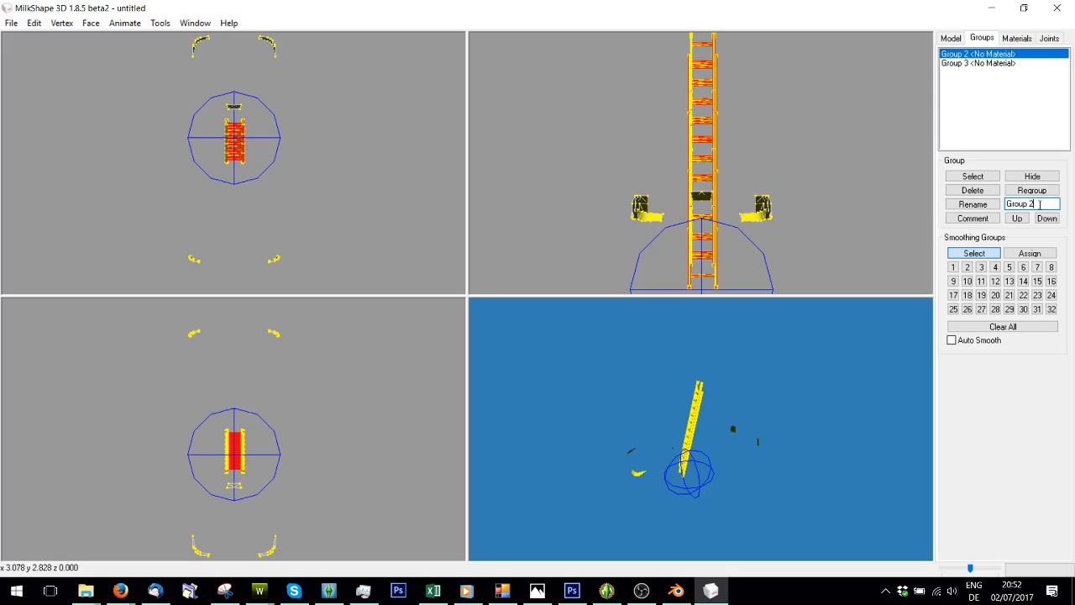
- Rename the two mesh groups Group 0 and Group 1, comparing them with the groups of the TSR Workshop mesh
{"action": "left_click", "coordinate": [971, 63]}
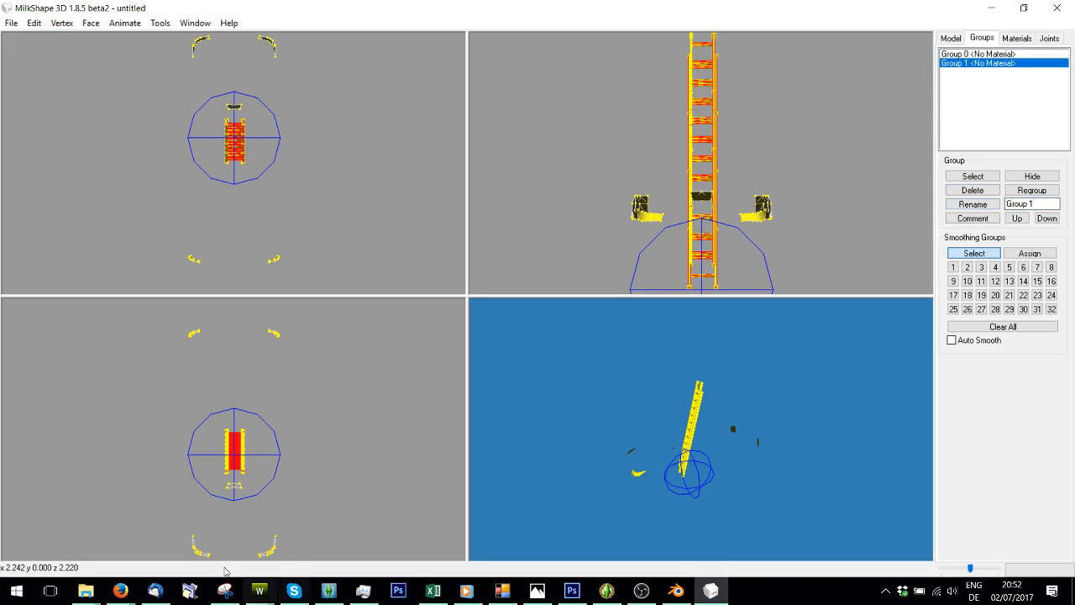
{"action": "mouse_move", "coordinate": [259, 591]}
{"action": "left_click", "coordinate": [249, 569]}
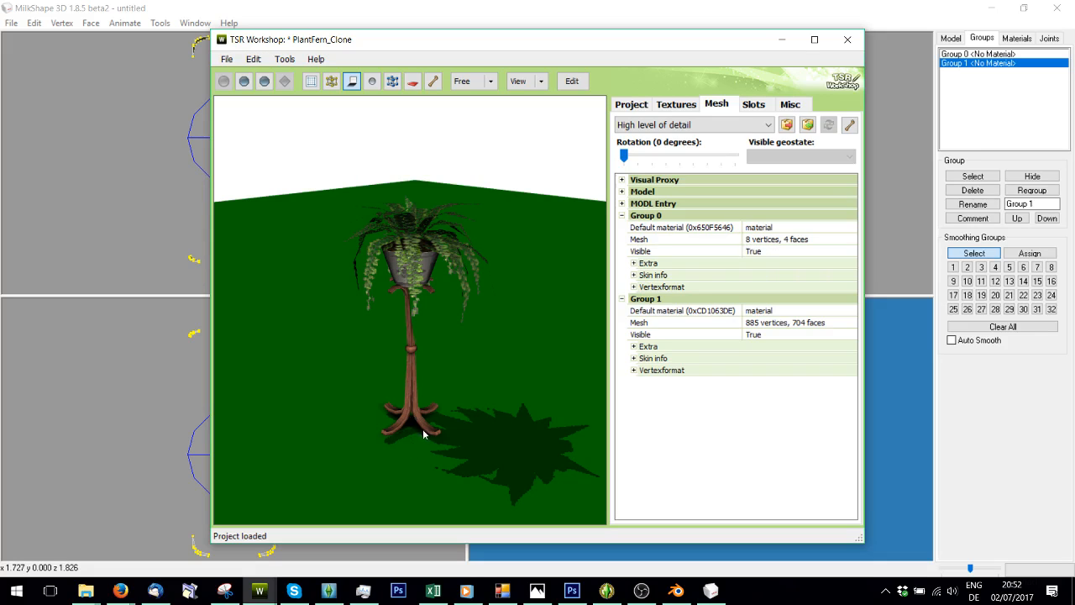
{"action": "left_click", "coordinate": [898, 145]}
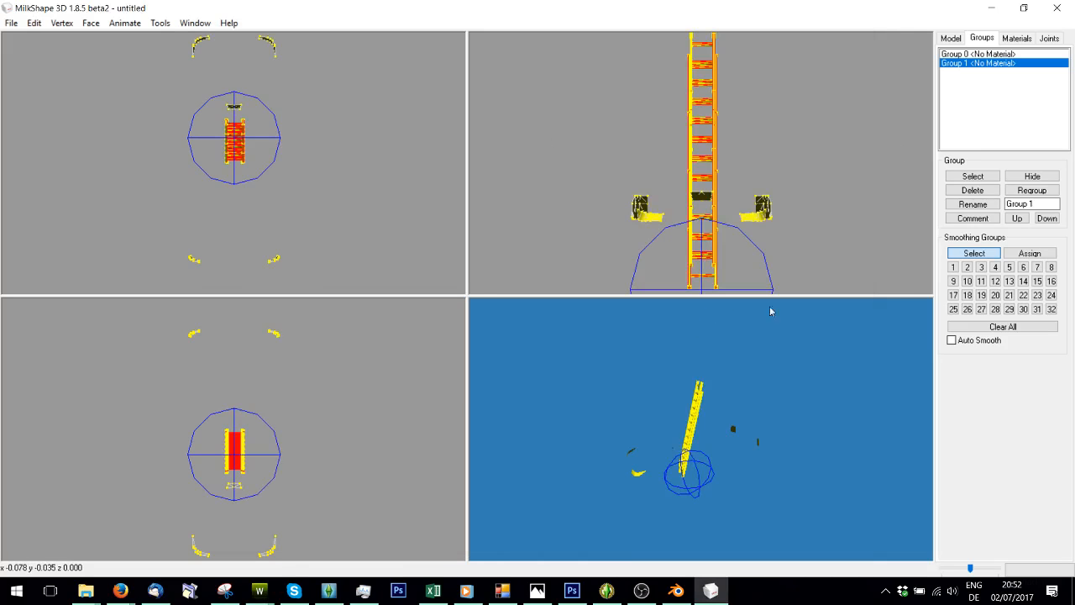
- Export the ladder mesh as a TSRW Object, overwriting test.wso in Downloads
{"action": "left_click", "coordinate": [10, 23]}
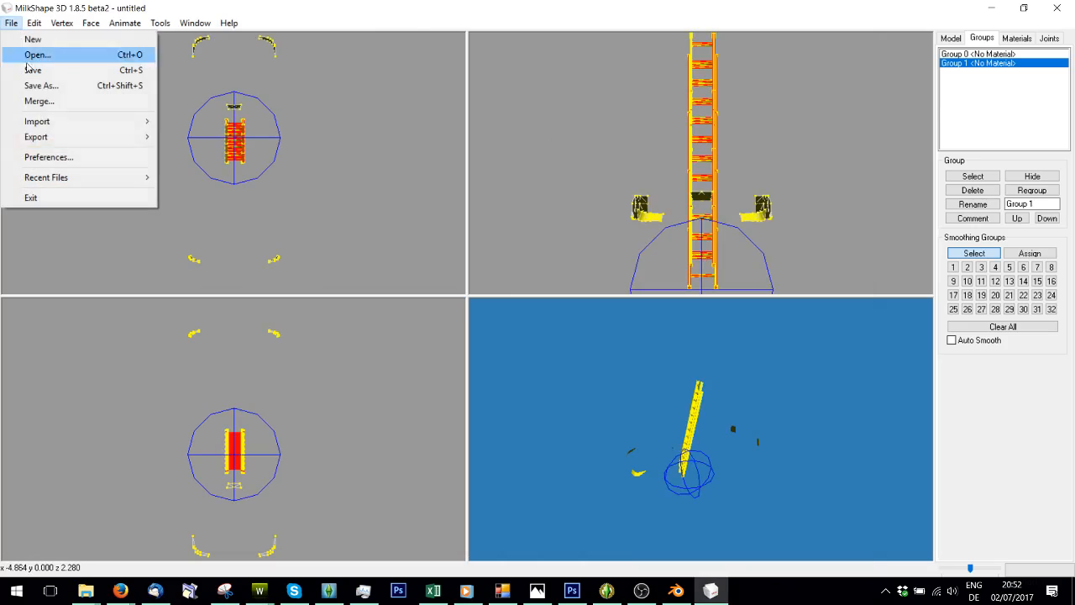
{"action": "mouse_move", "coordinate": [50, 137]}
{"action": "left_click", "coordinate": [201, 517]}
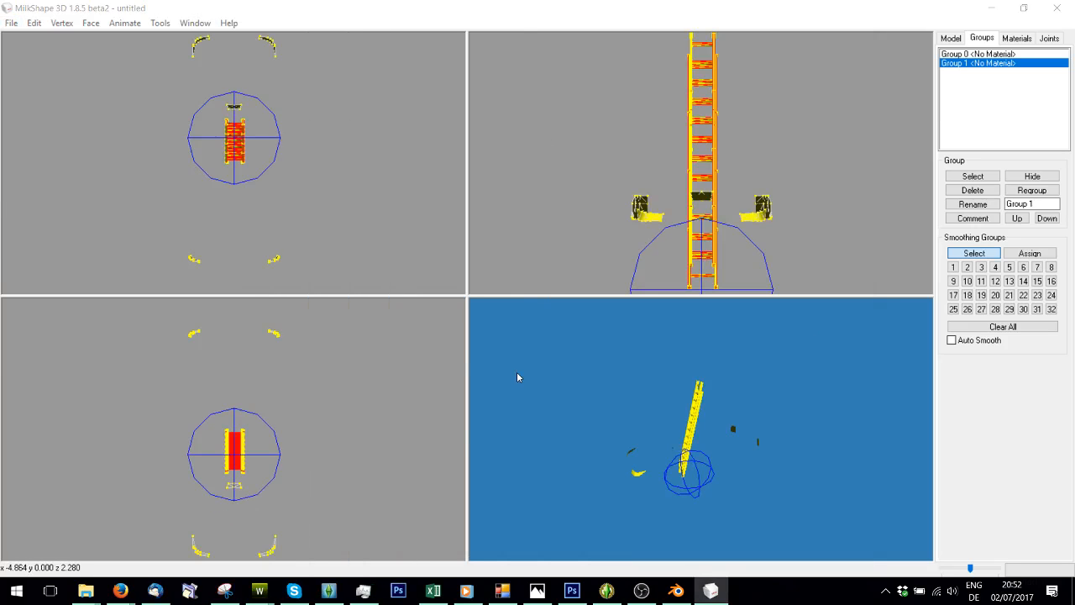
{"action": "left_click", "coordinate": [164, 225]}
{"action": "left_click", "coordinate": [417, 343]}
{"action": "left_click", "coordinate": [579, 299]}
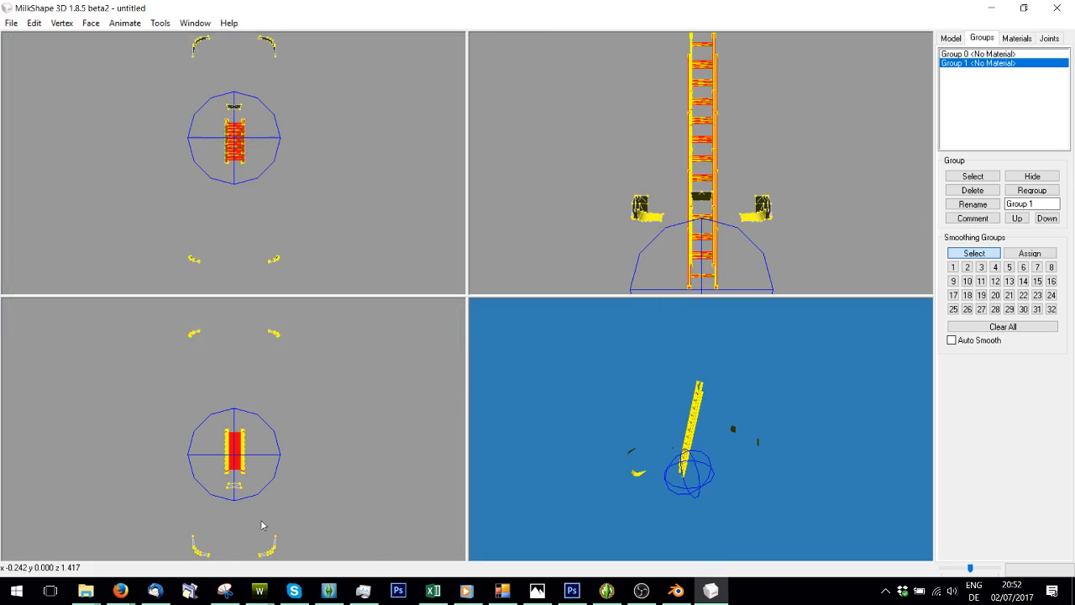
- Switch to TSR Workshop and import test.wso from Downloads as the high level of detail mesh
{"action": "mouse_move", "coordinate": [260, 591]}
{"action": "left_click", "coordinate": [311, 533]}
{"action": "left_click", "coordinate": [810, 133]}
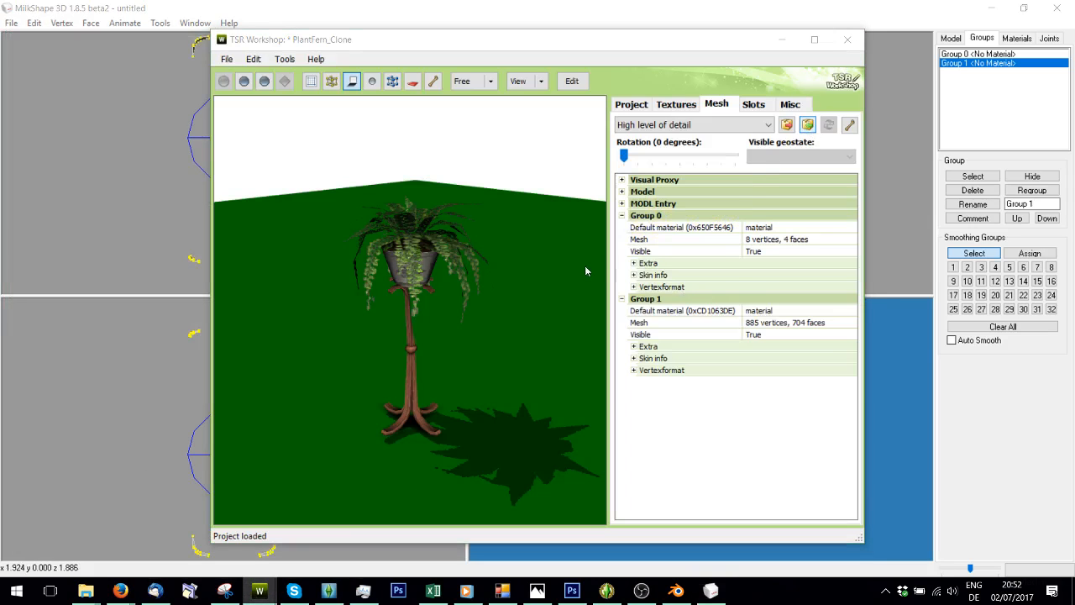
{"action": "left_click", "coordinate": [363, 252]}
{"action": "double_click", "coordinate": [361, 252]}
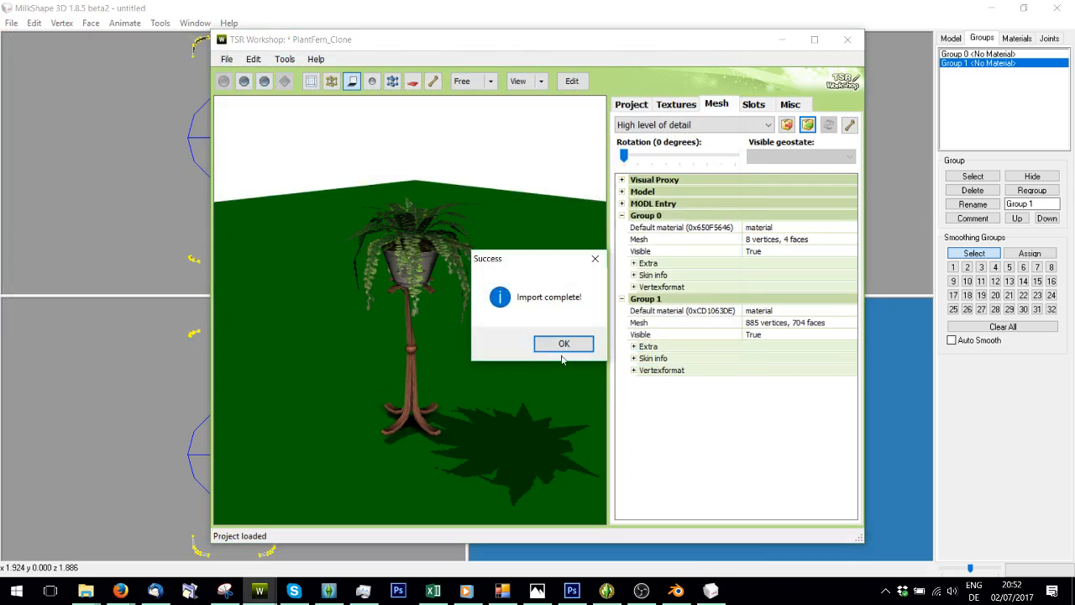
{"action": "left_click", "coordinate": [561, 343]}
{"action": "left_click", "coordinate": [582, 358]}
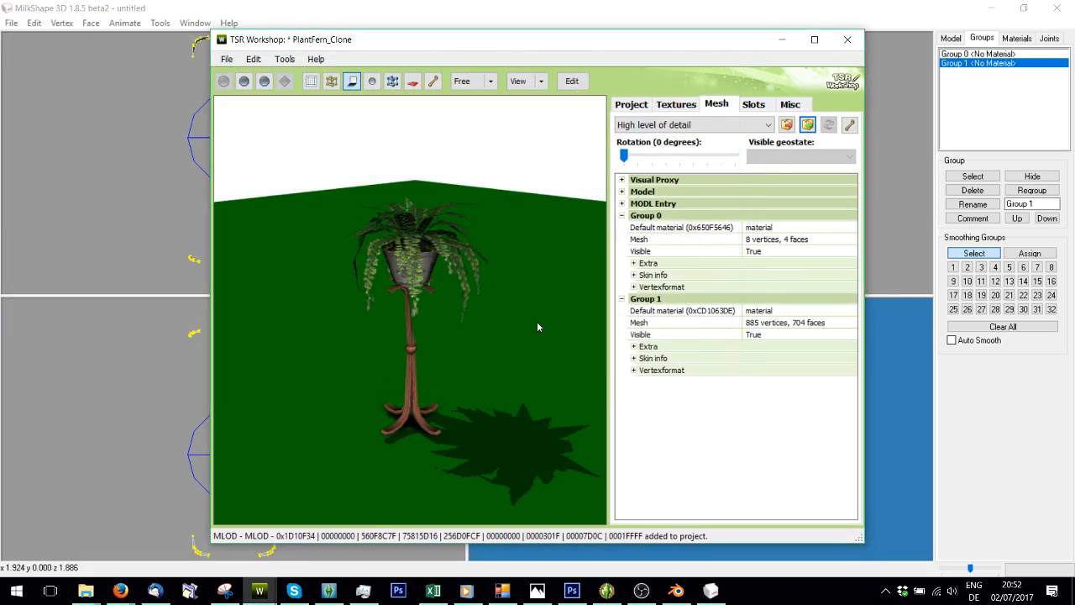
- Remove Group 0 from the high level of detail mesh and inspect the ladder
{"action": "mouse_move", "coordinate": [537, 327]}
{"action": "left_mouse_down"}
{"action": "mouse_move", "coordinate": [429, 303]}
{"action": "mouse_move", "coordinate": [533, 315]}
{"action": "left_mouse_up"}
{"action": "right_click", "coordinate": [659, 217]}
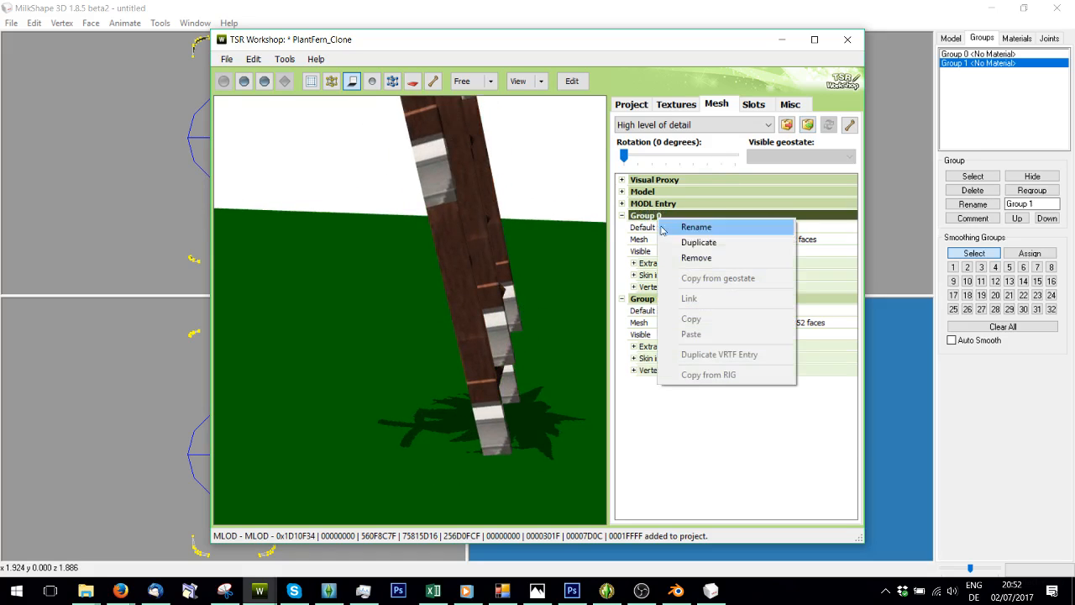
{"action": "left_click", "coordinate": [696, 258]}
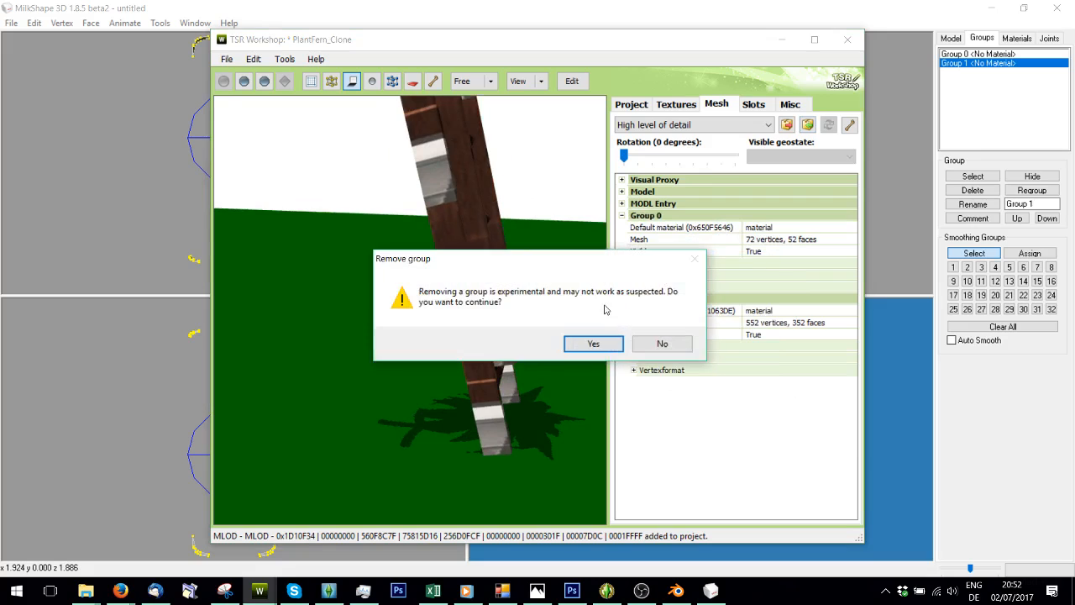
{"action": "left_click", "coordinate": [593, 344]}
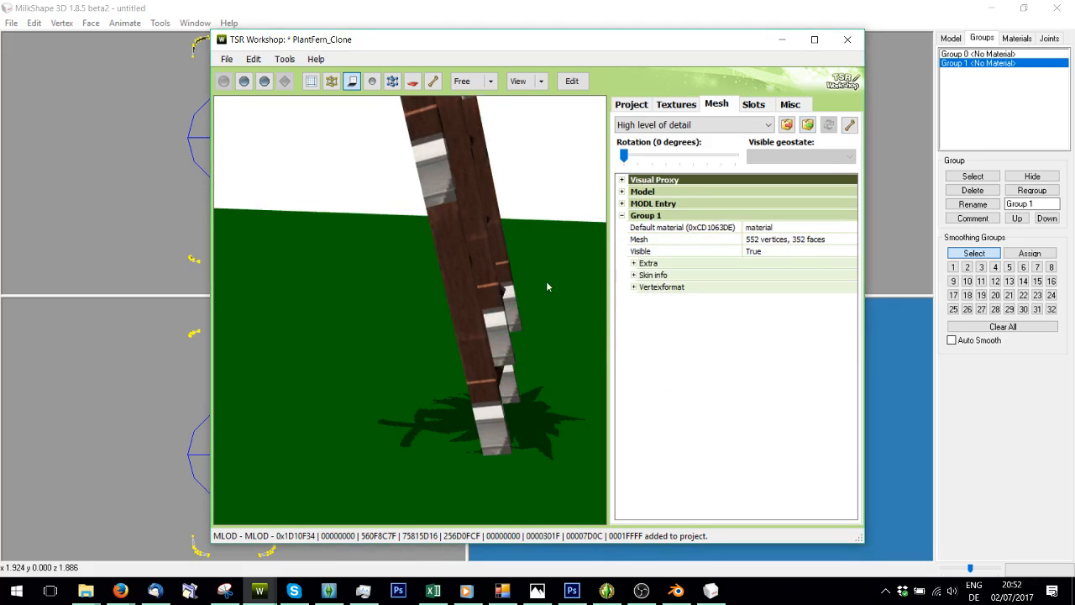
{"action": "left_click_drag", "start_coordinate": [474, 278], "coordinate": [386, 247]}
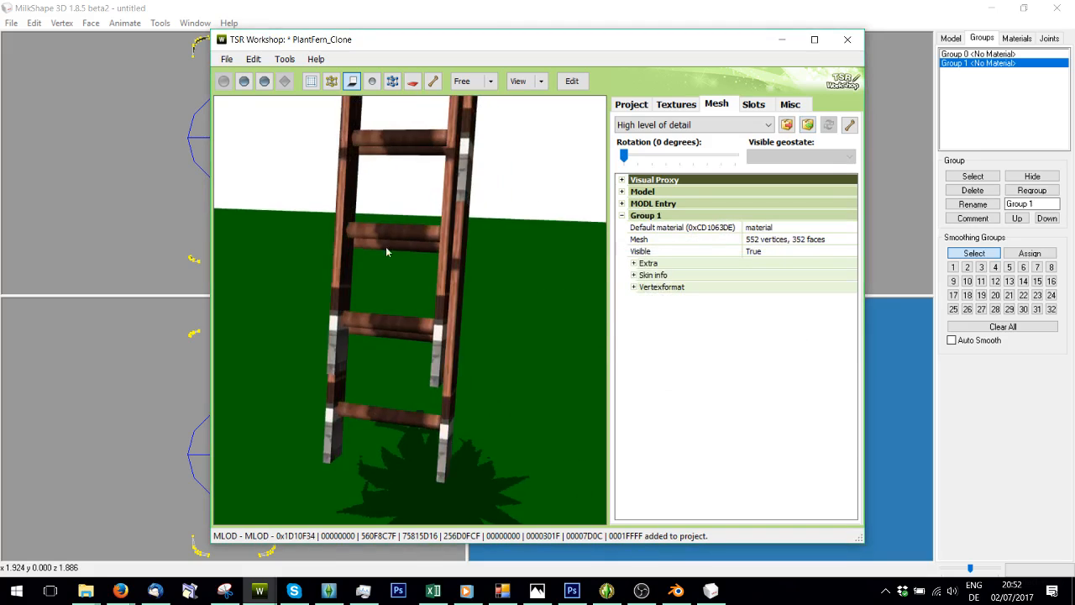
- Choose the medium level of detail mesh, switch to MilkShape 3D, delete the first group and rename the remaining ladder group Group 0
{"action": "left_click", "coordinate": [673, 129]}
{"action": "left_click", "coordinate": [666, 151]}
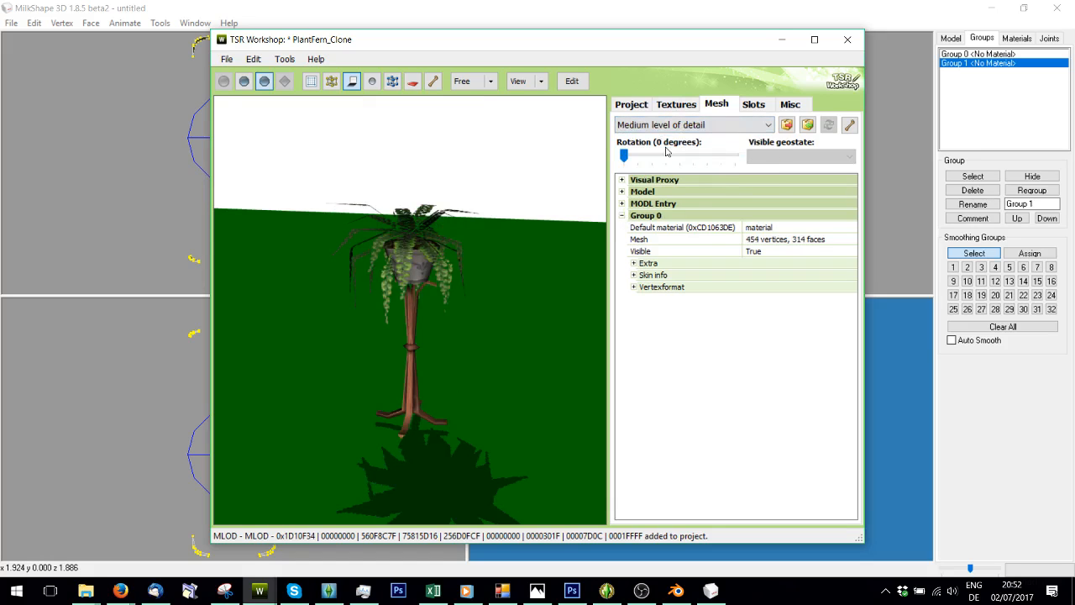
{"action": "left_click", "coordinate": [997, 54]}
{"action": "left_click", "coordinate": [972, 190]}
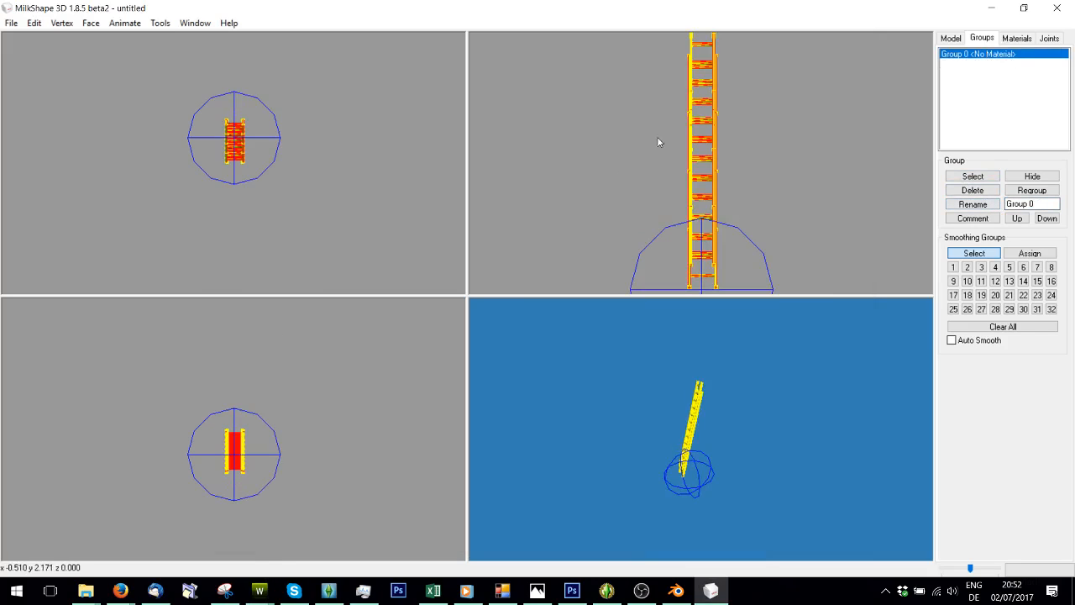
- Export the single-group ladder as a TSRW Object named testLOD.wso in Downloads
{"action": "left_click", "coordinate": [10, 23]}
{"action": "mouse_move", "coordinate": [48, 136]}
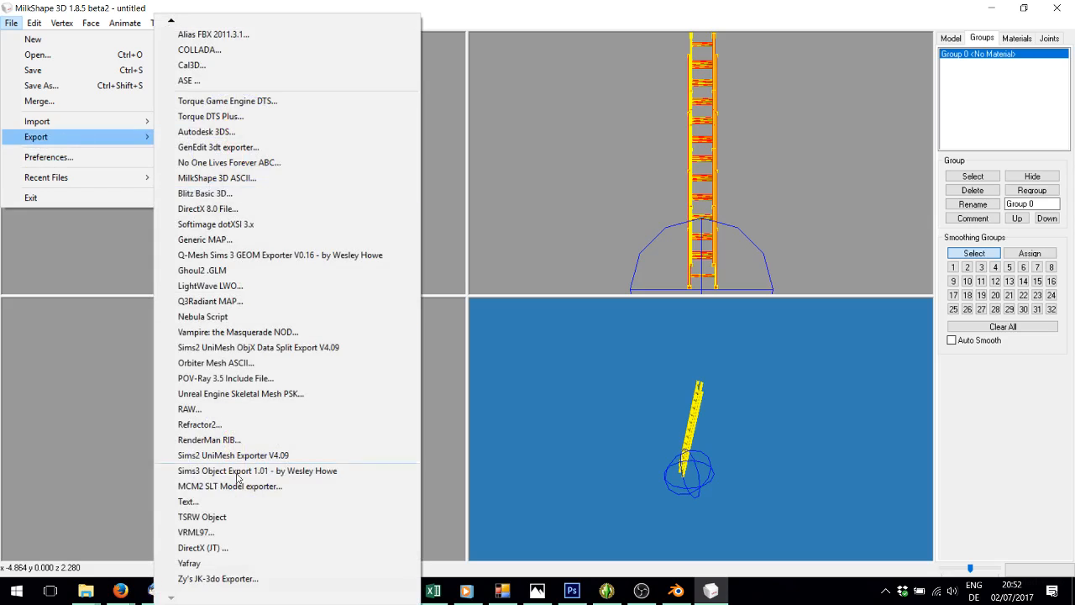
{"action": "left_click", "coordinate": [361, 446]}
{"action": "left_click", "coordinate": [164, 223]}
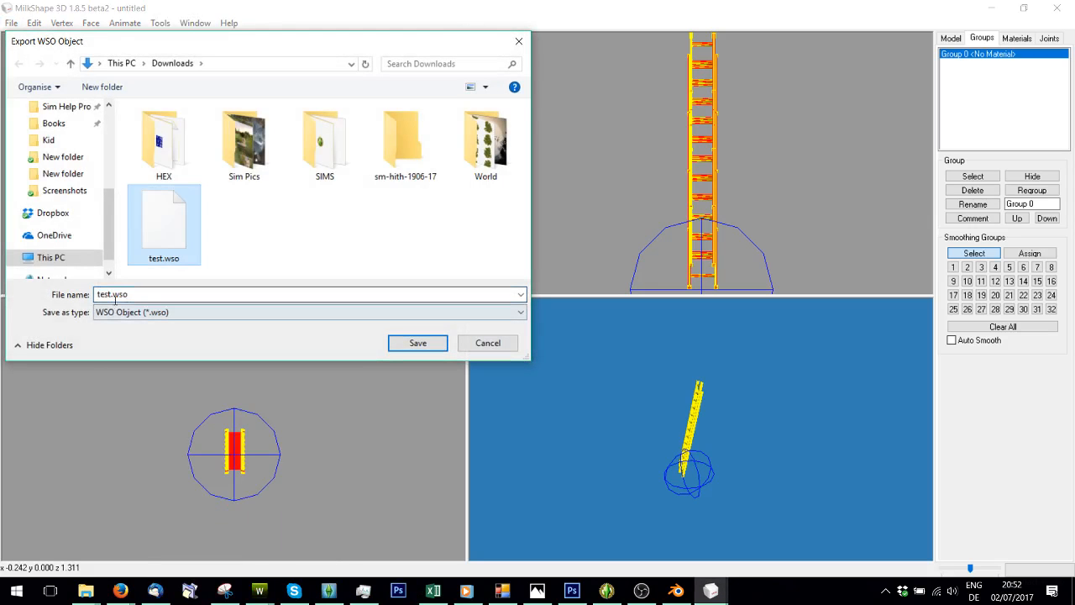
{"action": "left_click", "coordinate": [110, 294]}
{"action": "key", "text": "Return"}
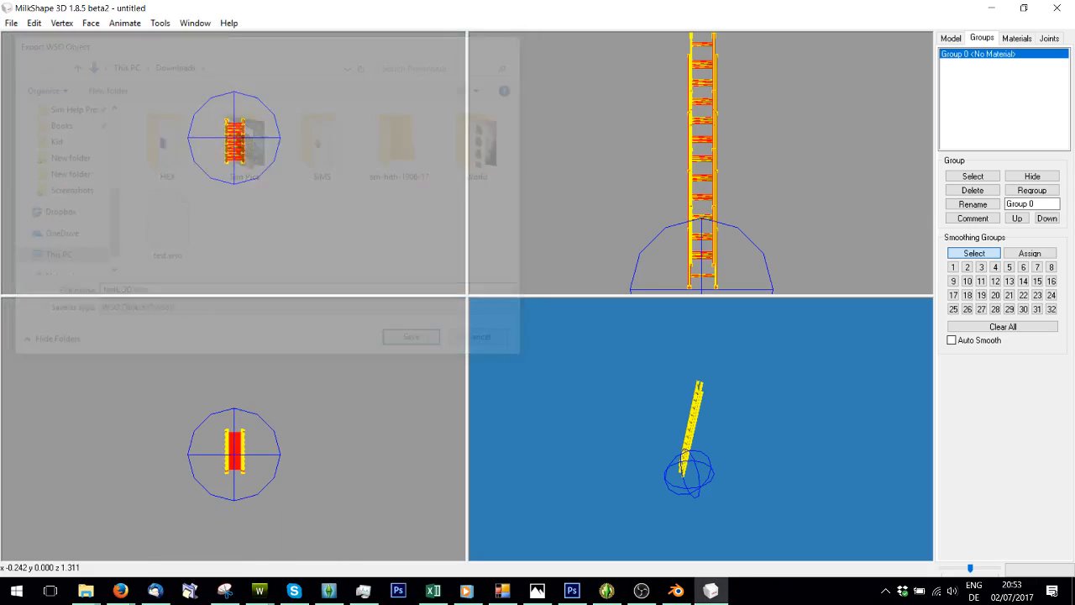
- Switch to TSR Workshop, import testLOD.wso as the medium level of detail mesh, and inspect the ladder
{"action": "left_click", "coordinate": [258, 596]}
{"action": "left_click", "coordinate": [302, 533]}
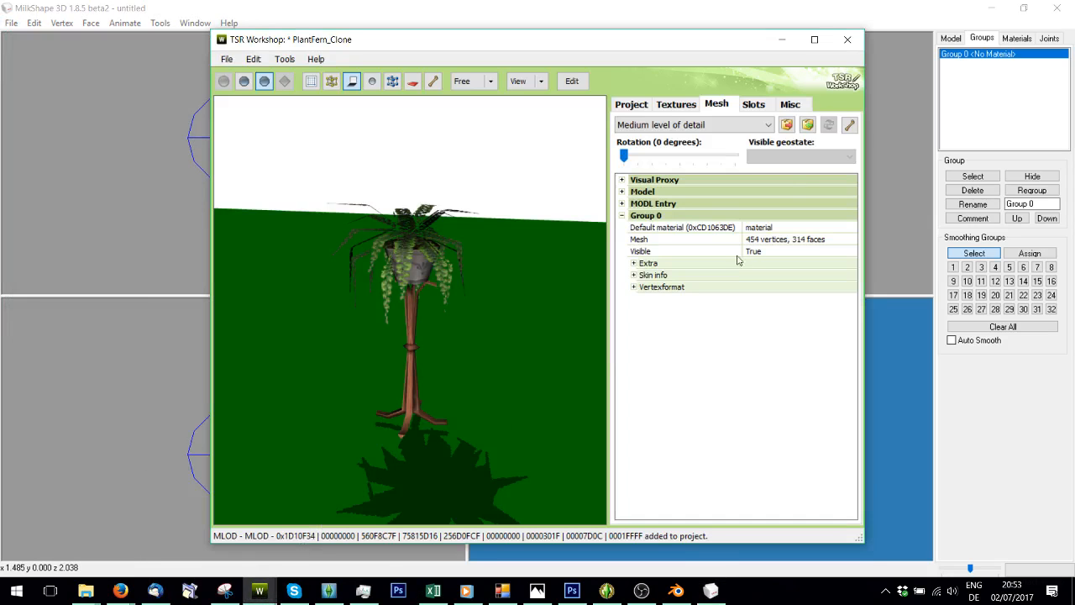
{"action": "left_click", "coordinate": [807, 125]}
{"action": "double_click", "coordinate": [450, 257]}
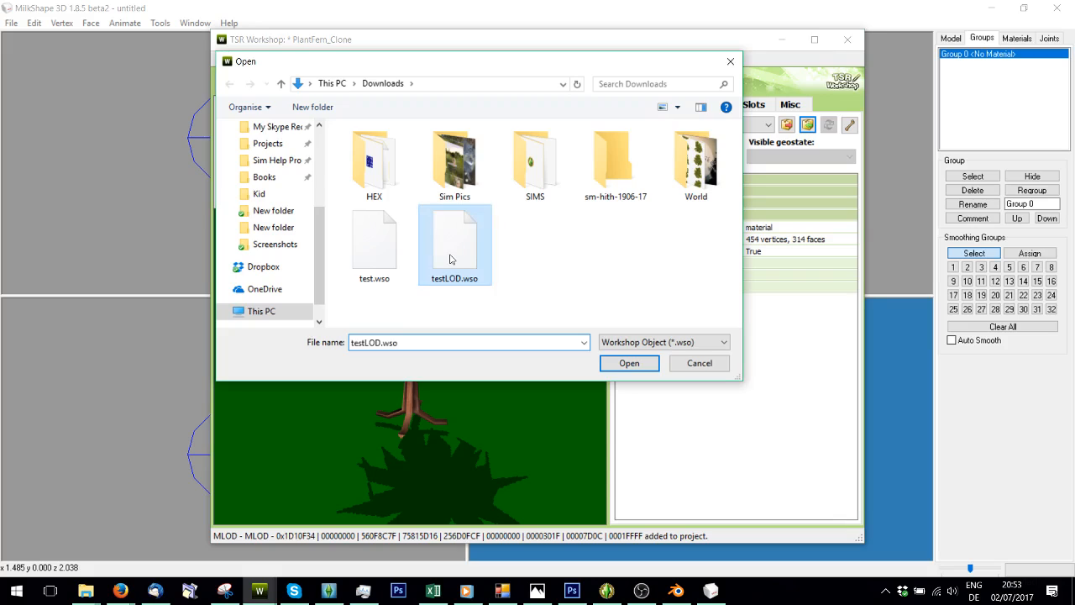
{"action": "left_click", "coordinate": [571, 343]}
{"action": "left_click", "coordinate": [559, 359]}
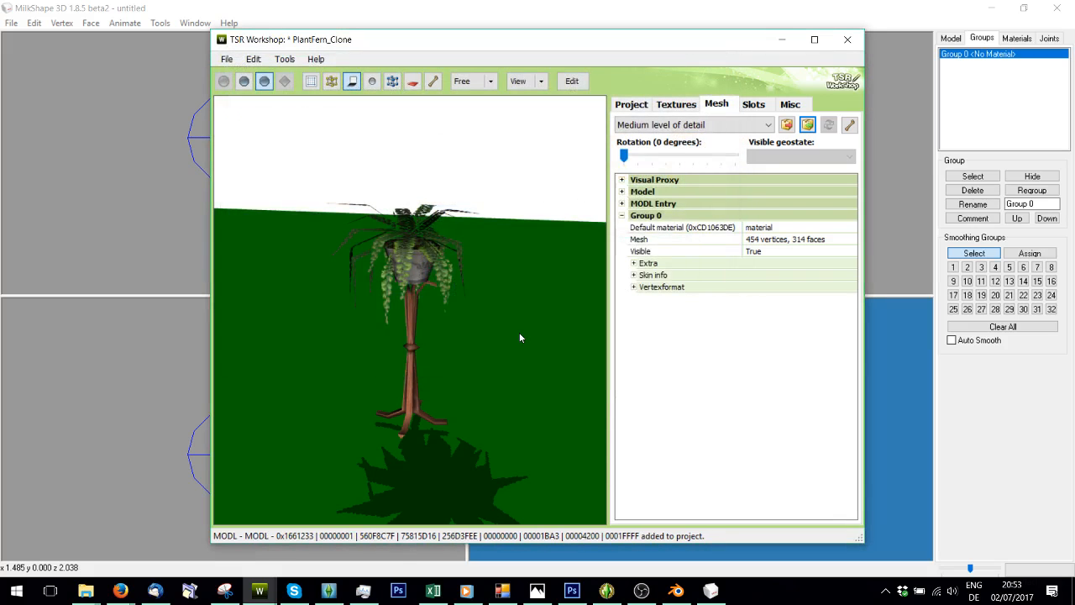
{"action": "left_click_drag", "start_coordinate": [519, 333], "coordinate": [363, 285]}
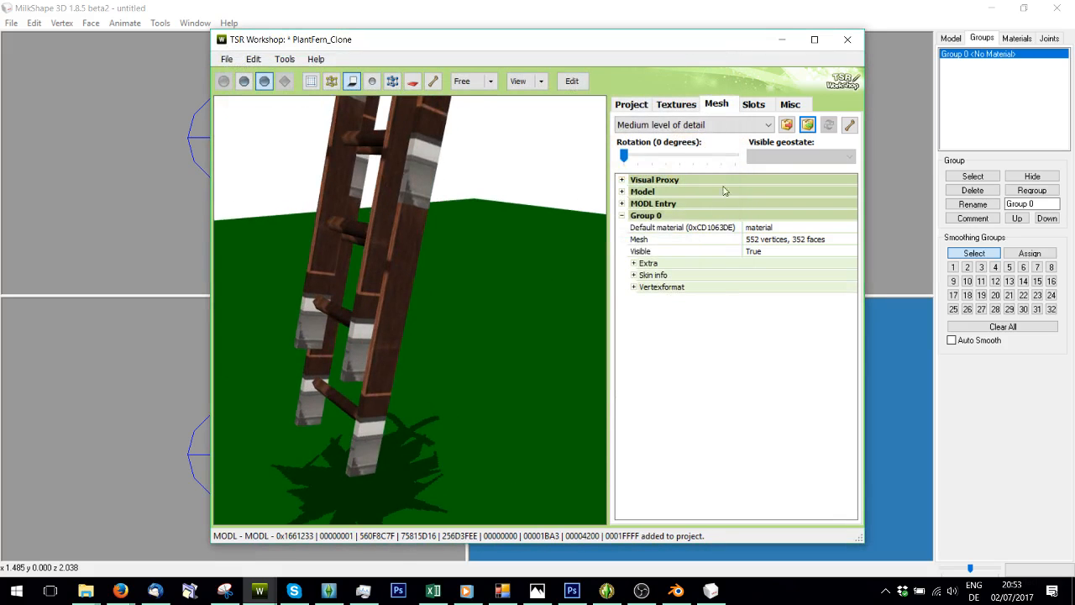
- Replace the shadow high level of detail mesh with a copy of the imported ladder mesh
{"action": "left_click", "coordinate": [679, 125]}
{"action": "left_click", "coordinate": [676, 161]}
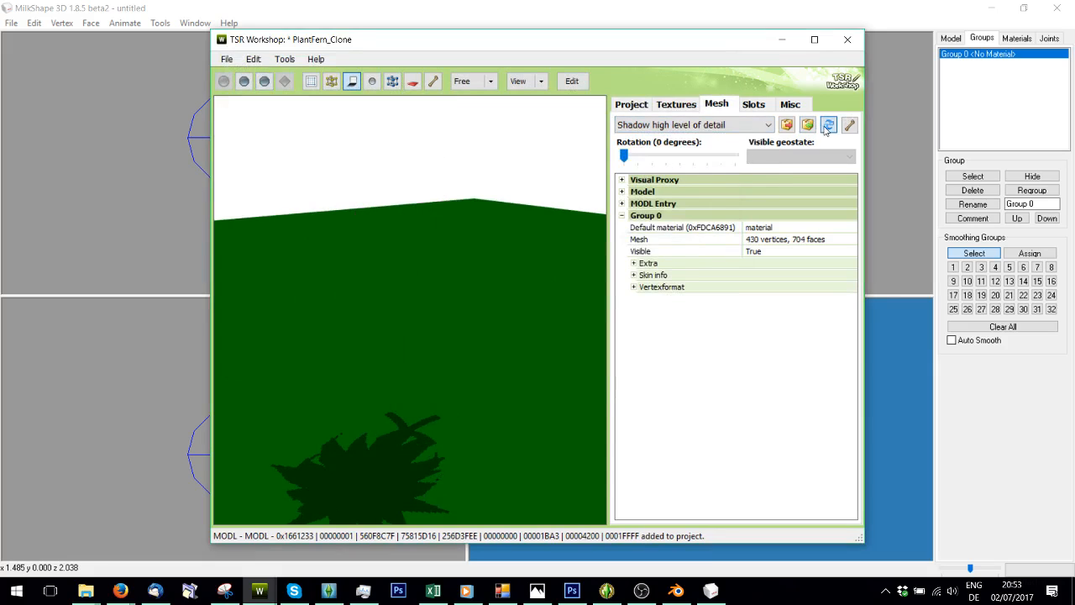
{"action": "left_click", "coordinate": [828, 126]}
{"action": "left_click", "coordinate": [575, 360]}
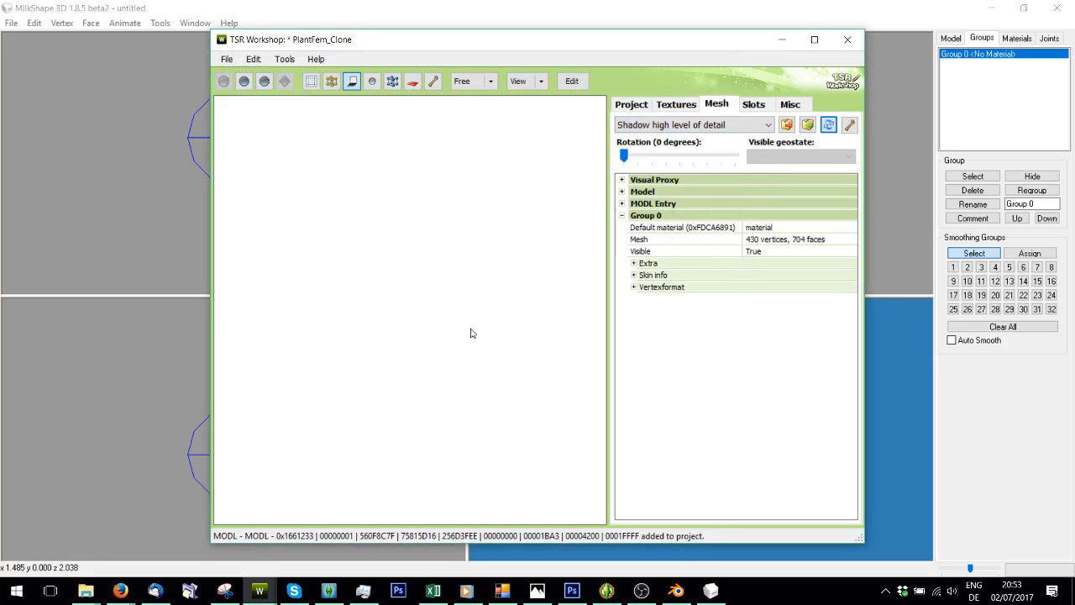
- Replace the shadow medium level of detail mesh with the medium detail ladder mesh, and return to the high level of detail
{"action": "left_click", "coordinate": [712, 125]}
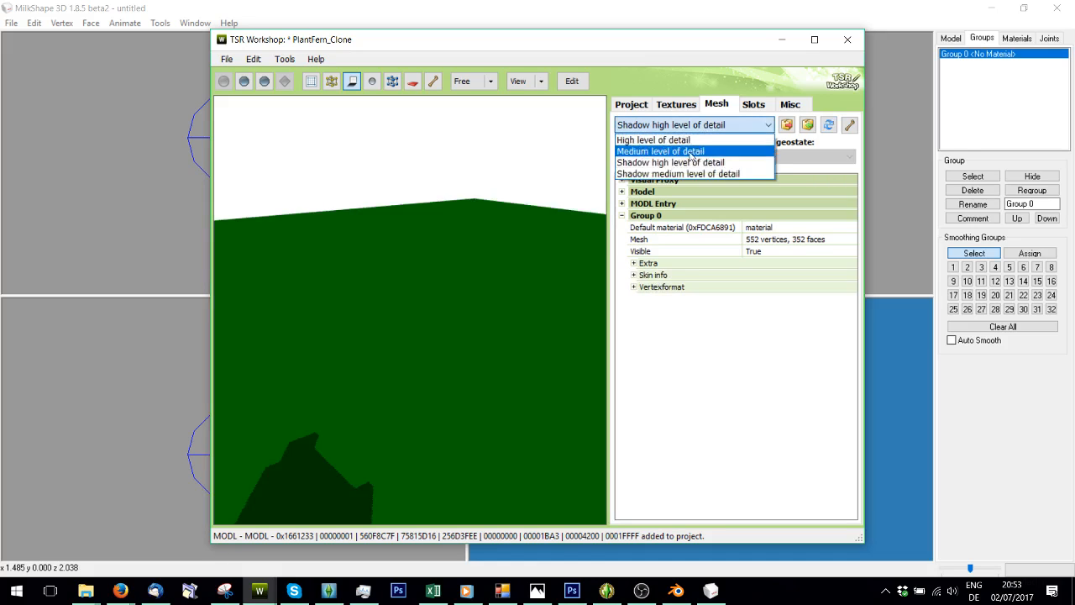
{"action": "left_click", "coordinate": [696, 174]}
{"action": "left_click", "coordinate": [828, 125]}
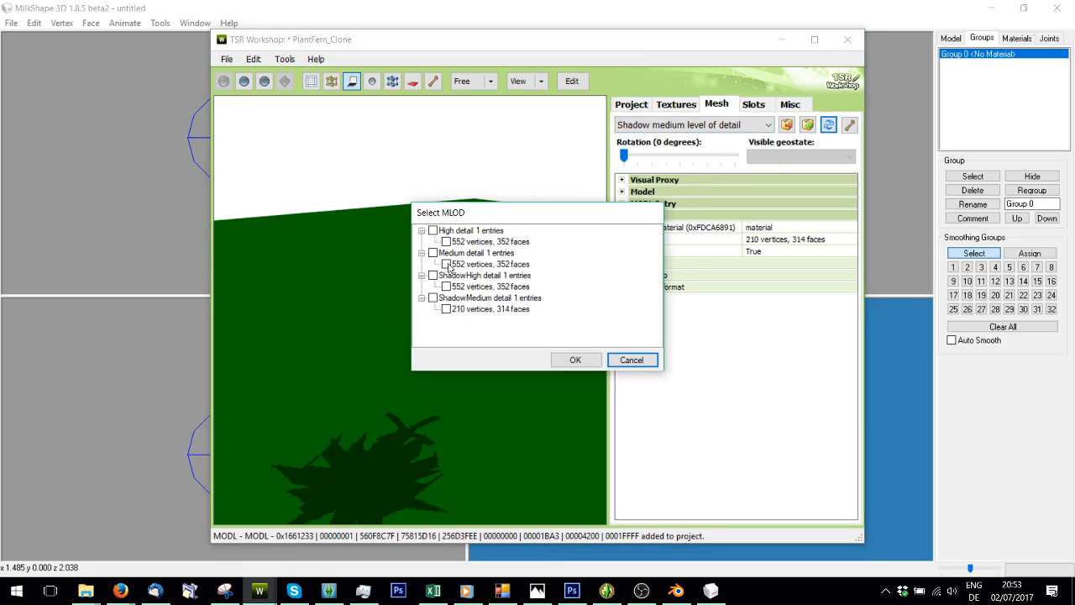
{"action": "left_click", "coordinate": [576, 360]}
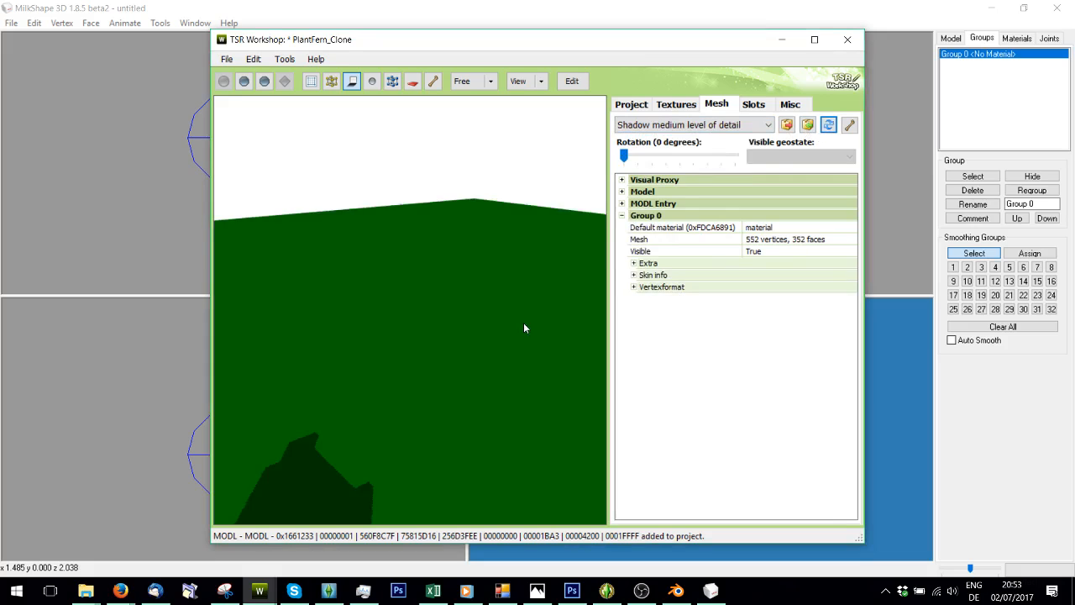
{"action": "left_click_drag", "start_coordinate": [524, 328], "coordinate": [594, 376]}
{"action": "left_click", "coordinate": [713, 124]}
{"action": "left_click", "coordinate": [672, 138]}
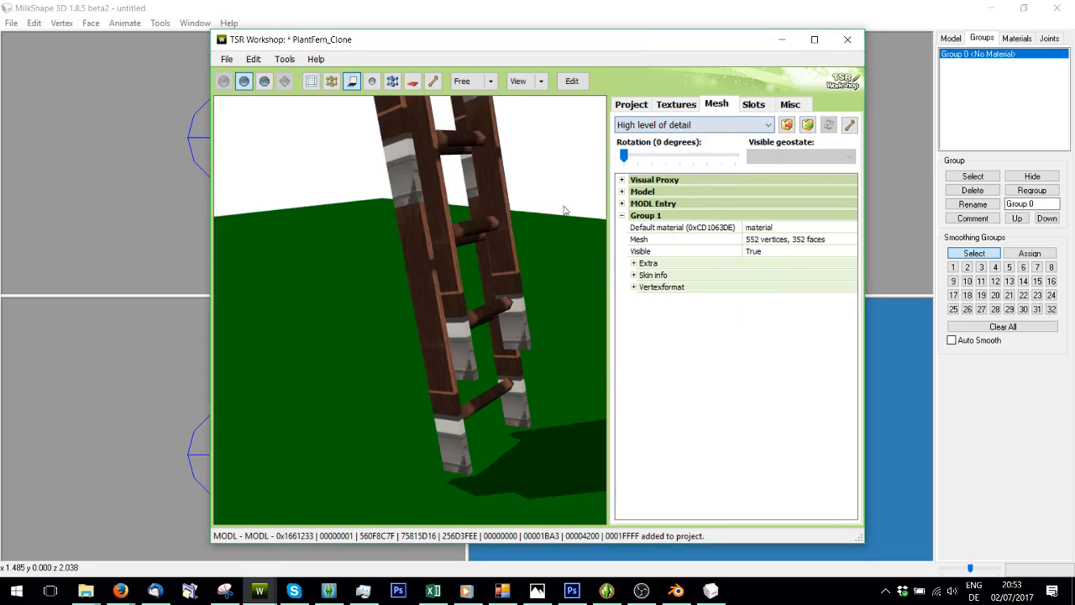
- Delete the two extra sculpturePlantFern texture variations, keeping only the first
{"action": "left_click", "coordinate": [672, 105]}
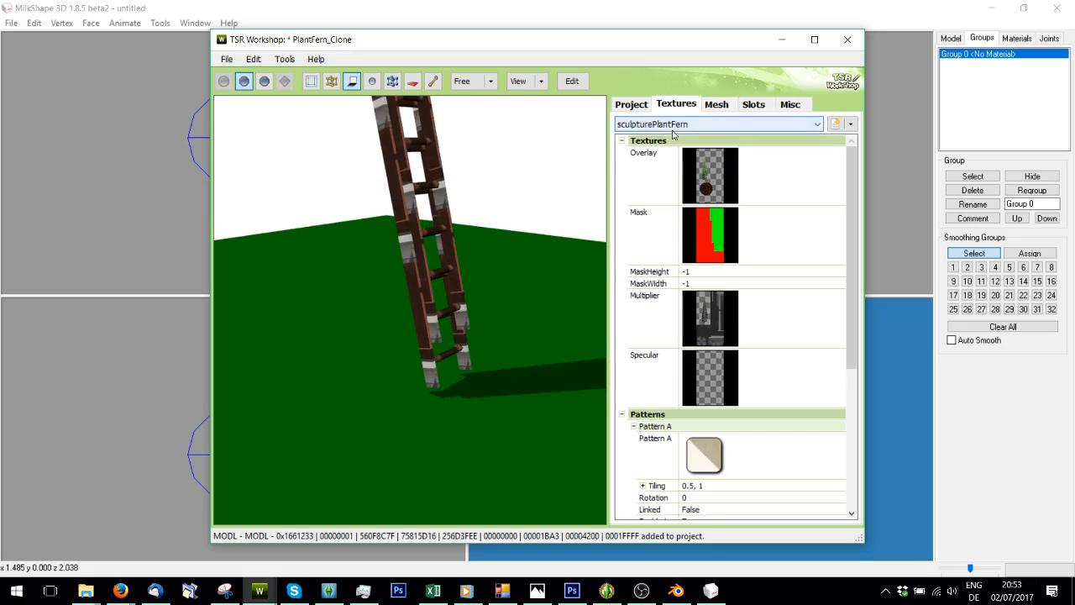
{"action": "left_click", "coordinate": [676, 125]}
{"action": "left_click", "coordinate": [682, 158]}
{"action": "left_click", "coordinate": [850, 124]}
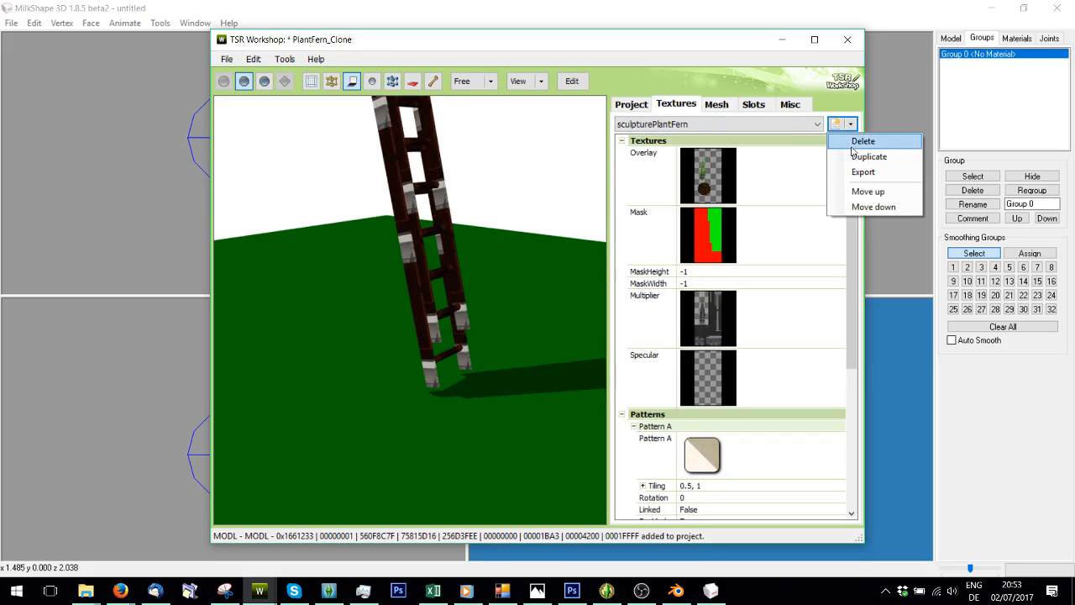
{"action": "left_click", "coordinate": [858, 141]}
{"action": "left_click", "coordinate": [484, 345]}
{"action": "left_click", "coordinate": [692, 128]}
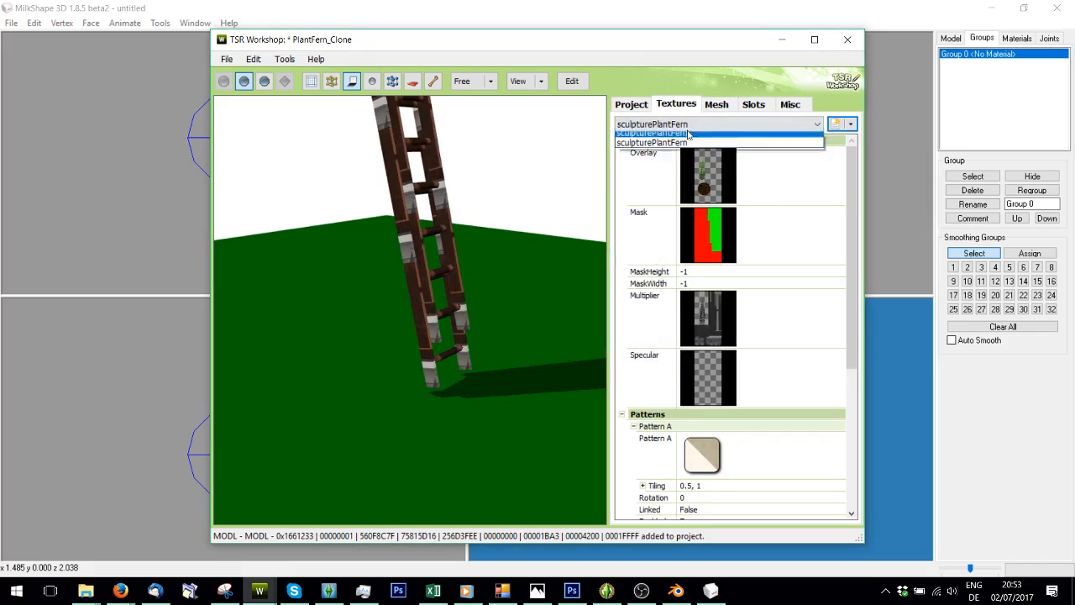
{"action": "left_click", "coordinate": [710, 147]}
{"action": "left_click", "coordinate": [850, 124]}
{"action": "left_click", "coordinate": [857, 140]}
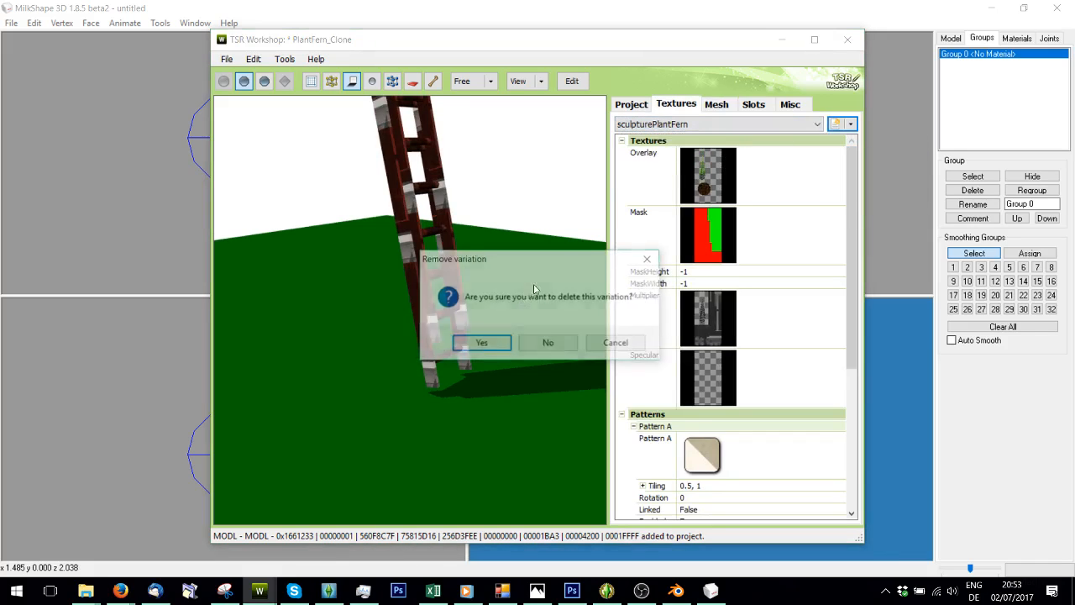
{"action": "left_click", "coordinate": [480, 341]}
- Replace the Overlay texture with the Overlay DDS image from Downloads
{"action": "left_click", "coordinate": [799, 193]}
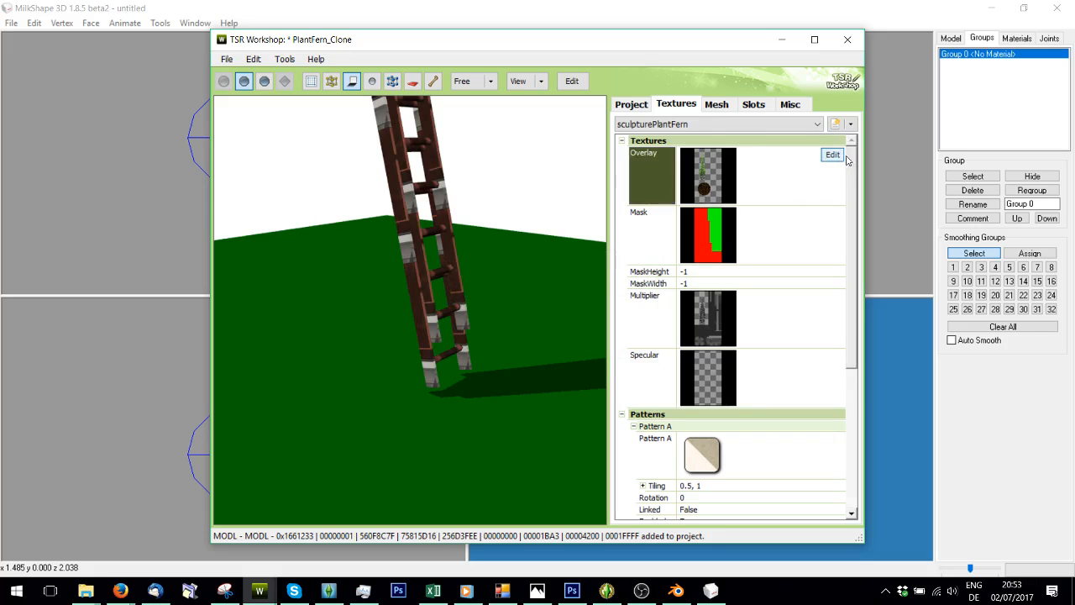
{"action": "left_click", "coordinate": [833, 154]}
{"action": "left_click", "coordinate": [714, 114]}
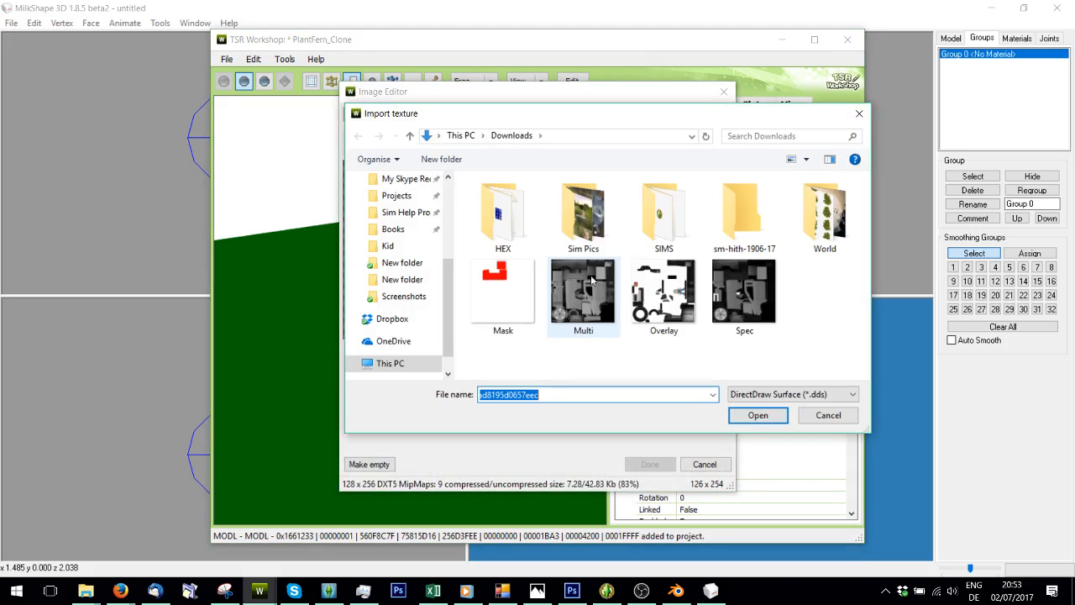
{"action": "double_click", "coordinate": [664, 296]}
{"action": "left_click", "coordinate": [650, 464]}
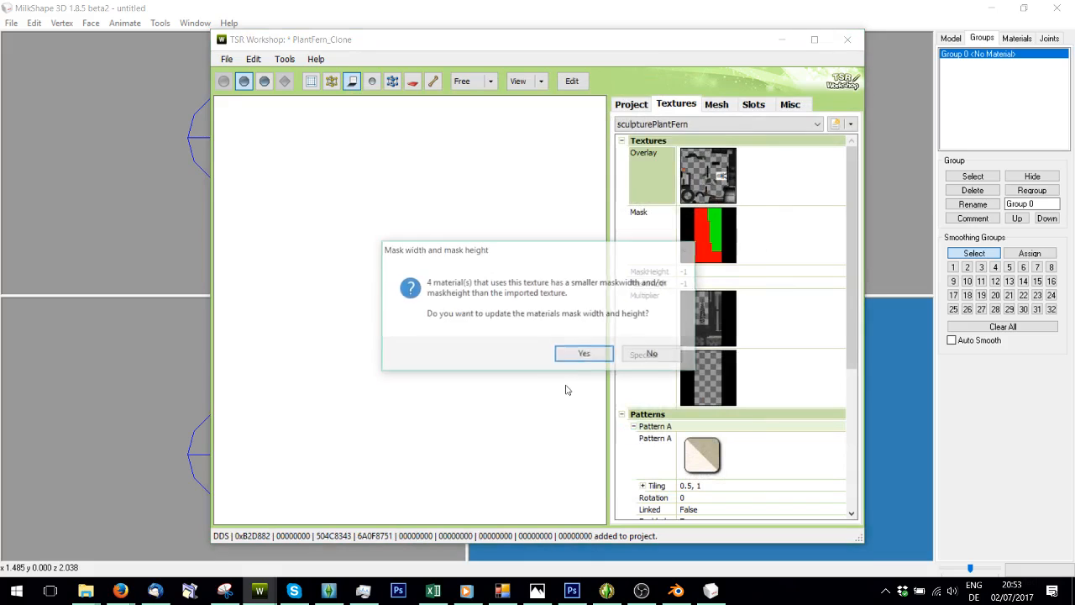
- Accept the mask width and height update for the Overlay, and replace the Mask texture with the Mask DDS image from Downloads
{"action": "left_click", "coordinate": [585, 353]}
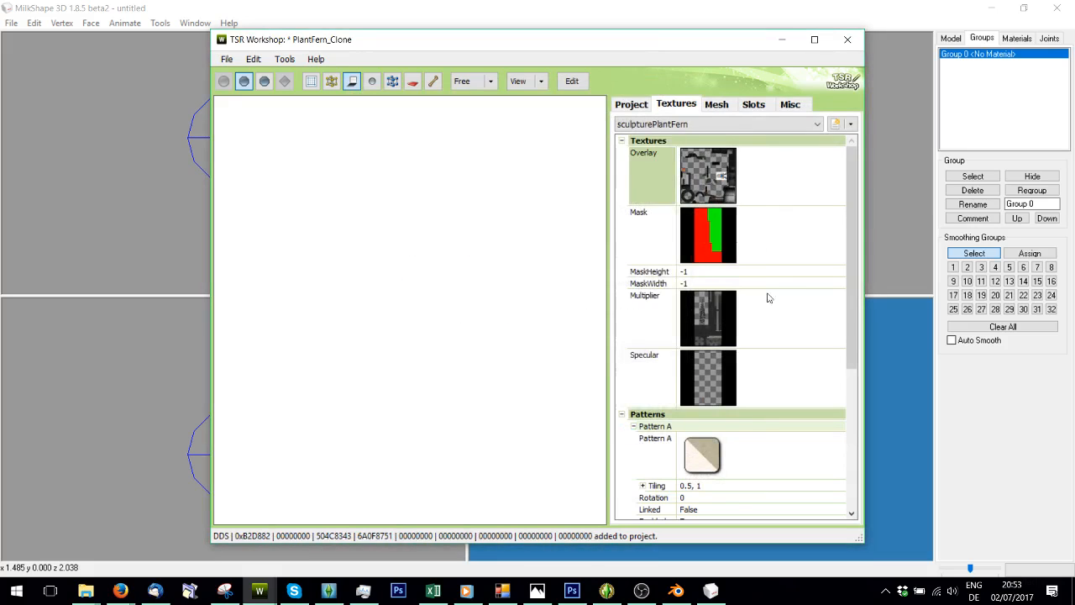
{"action": "left_click", "coordinate": [812, 245]}
{"action": "left_click", "coordinate": [832, 216]}
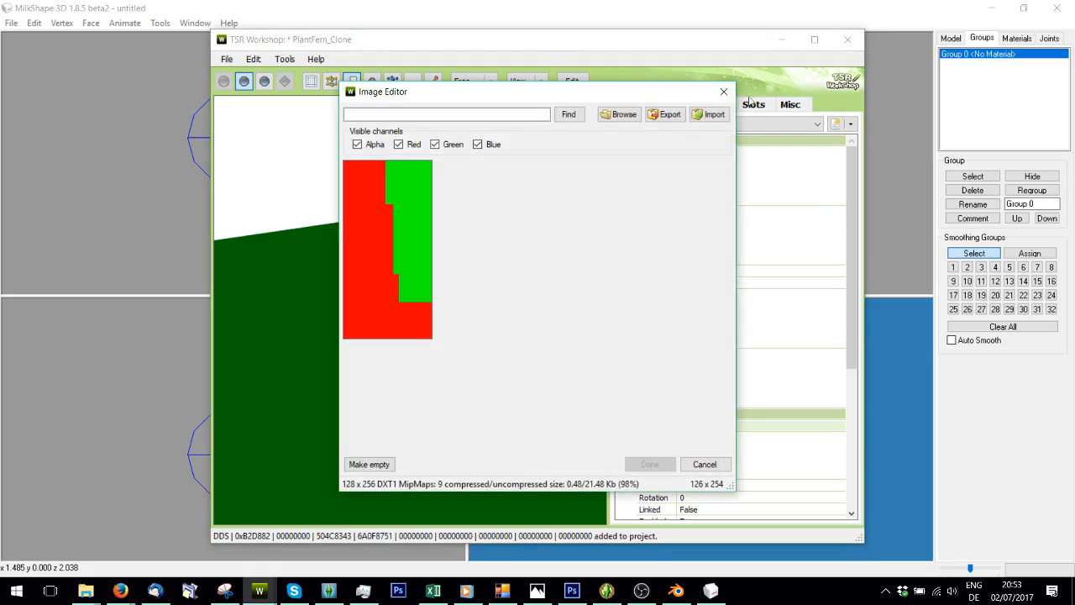
{"action": "double_click", "coordinate": [519, 307]}
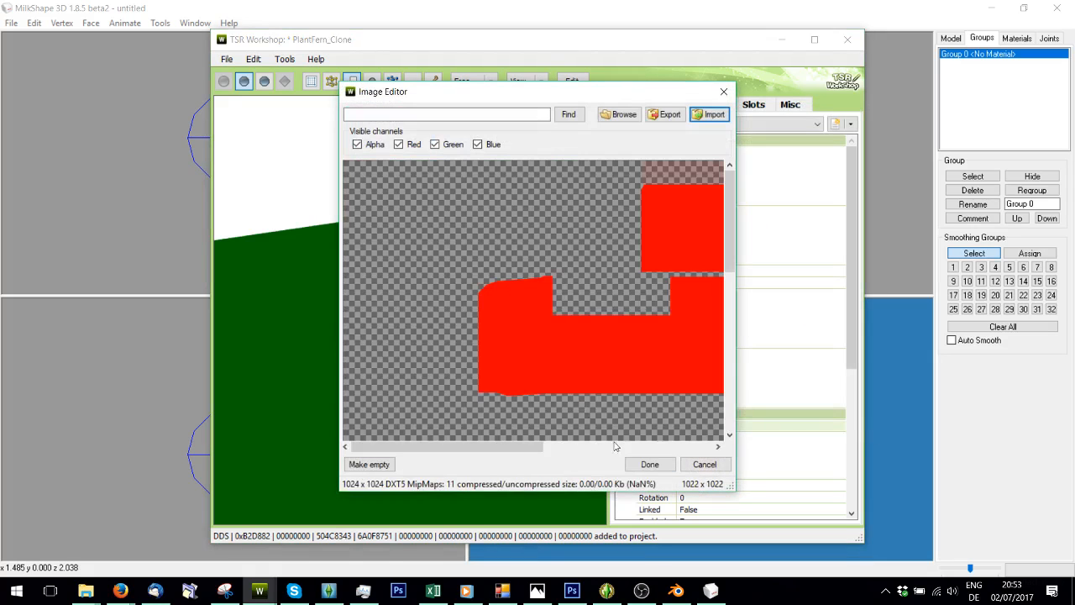
{"action": "left_click", "coordinate": [647, 463]}
- Replace the Multiplier texture with the Multi DDS image from Downloads
{"action": "left_click", "coordinate": [782, 323]}
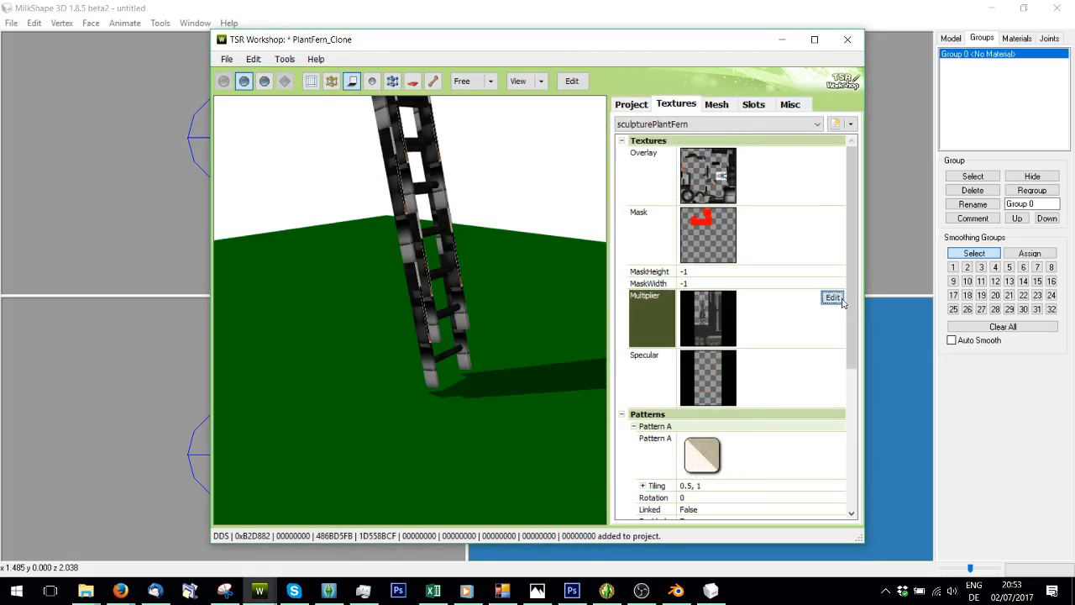
{"action": "left_click", "coordinate": [832, 297]}
{"action": "left_click", "coordinate": [708, 114]}
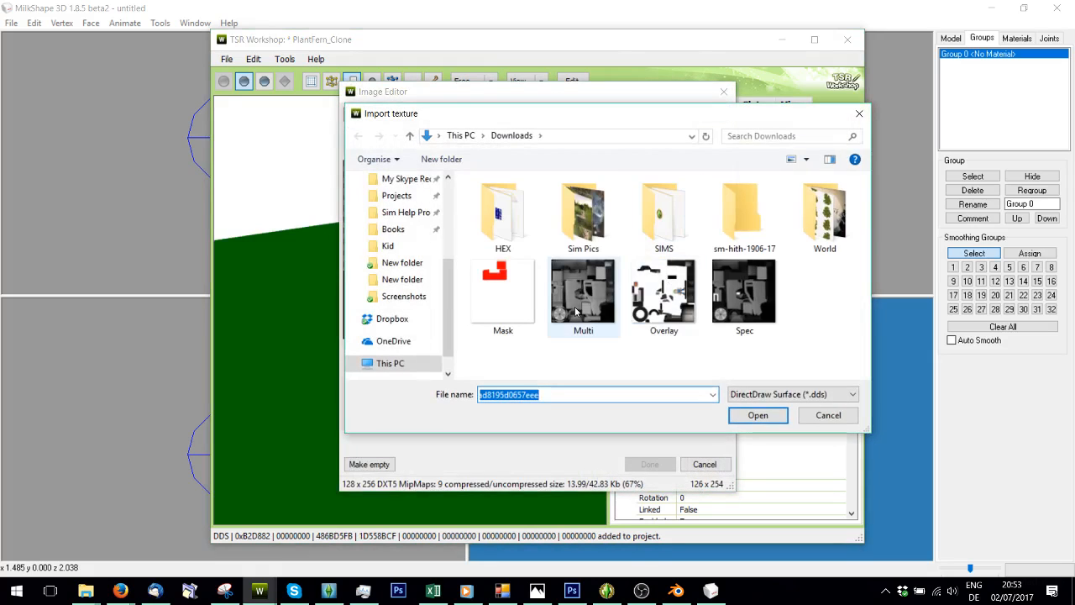
{"action": "double_click", "coordinate": [584, 298]}
{"action": "left_click", "coordinate": [648, 463]}
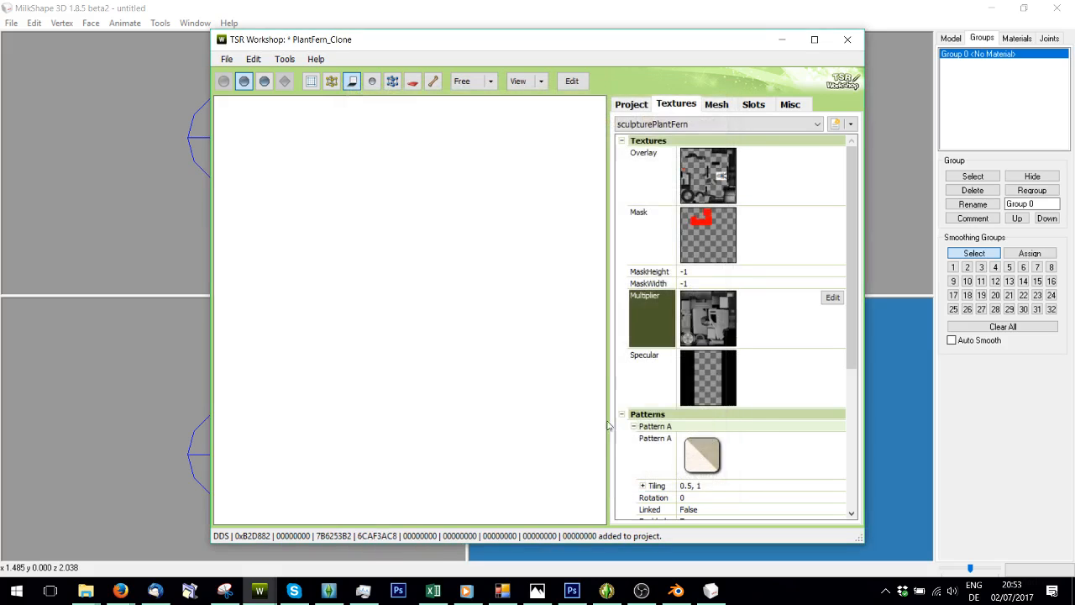
- Replace the Specular texture with the Spec DDS image from Downloads
{"action": "left_click", "coordinate": [814, 390]}
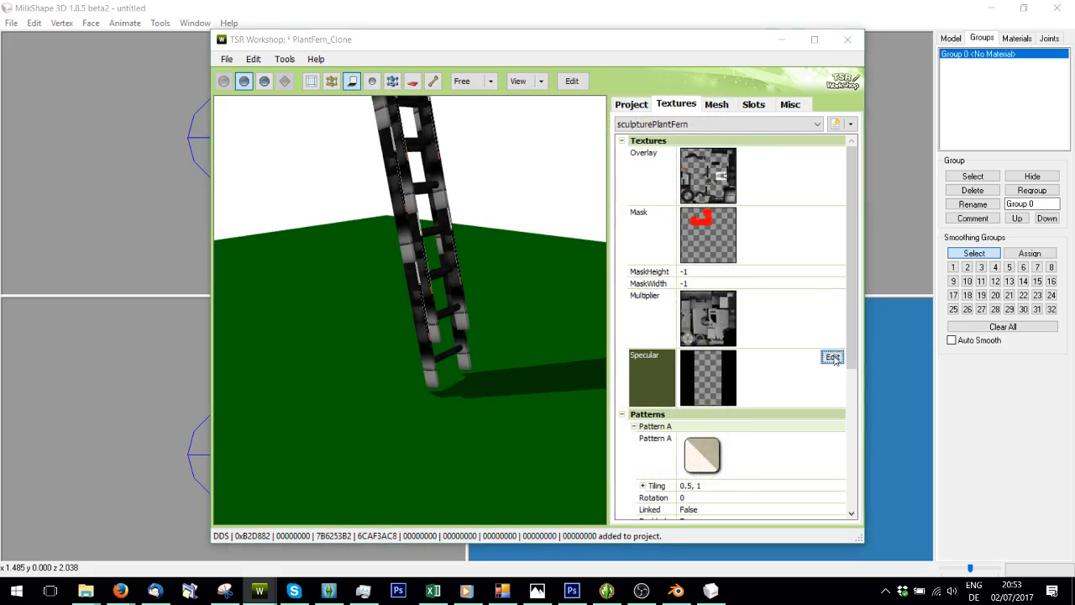
{"action": "left_click", "coordinate": [832, 357]}
{"action": "left_click", "coordinate": [708, 114]}
{"action": "double_click", "coordinate": [749, 360]}
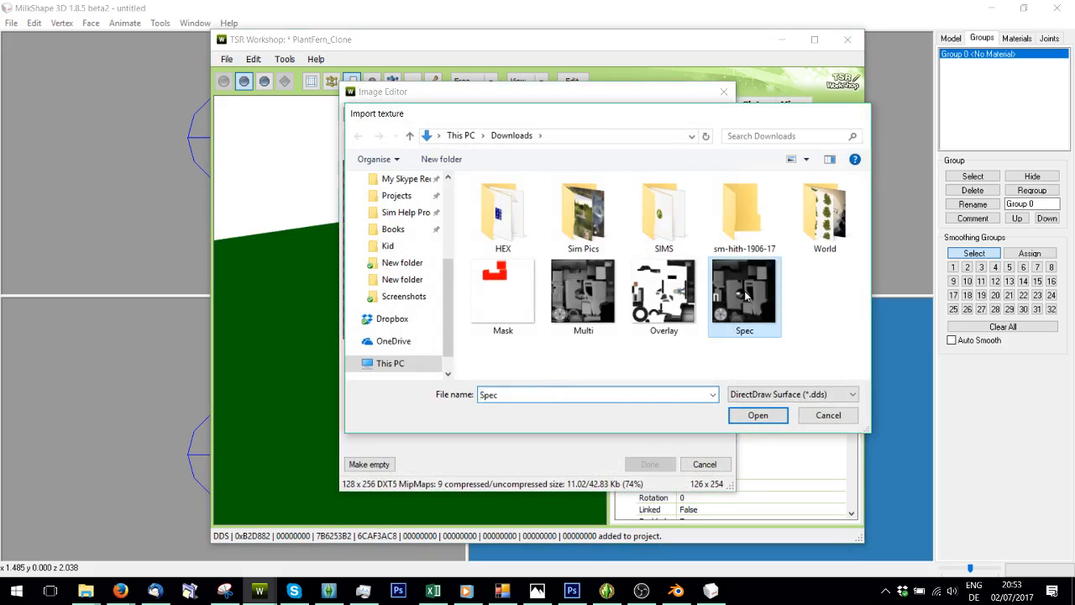
{"action": "left_click", "coordinate": [712, 463]}
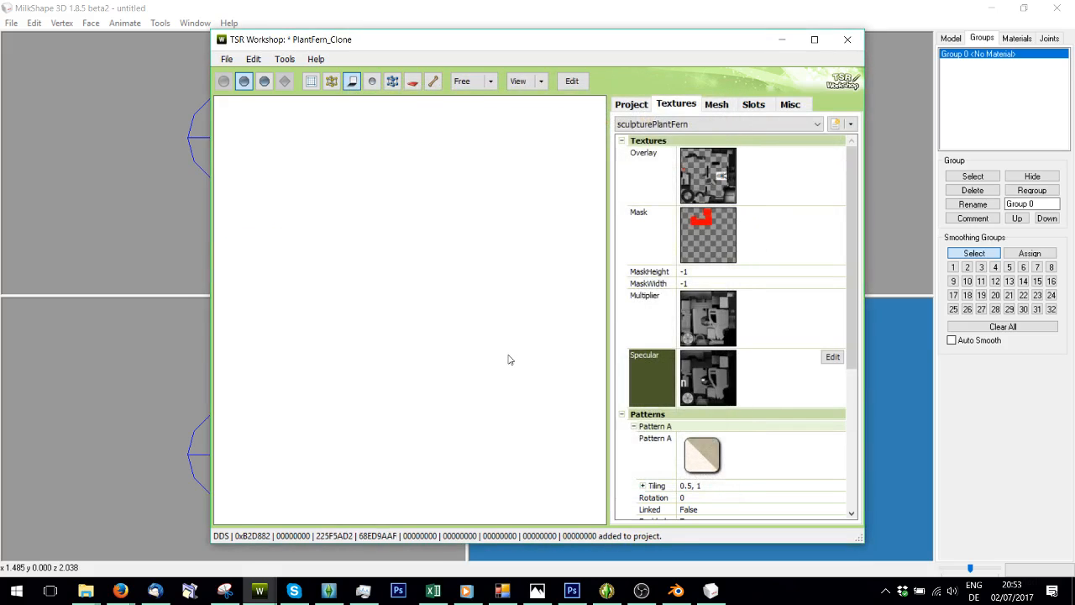
- Import the Overlay DDS image into the Overlay texture again and update the materials' mask width and height
{"action": "left_click_drag", "start_coordinate": [509, 347], "coordinate": [393, 269]}
{"action": "left_click", "coordinate": [651, 172]}
{"action": "left_click", "coordinate": [832, 158]}
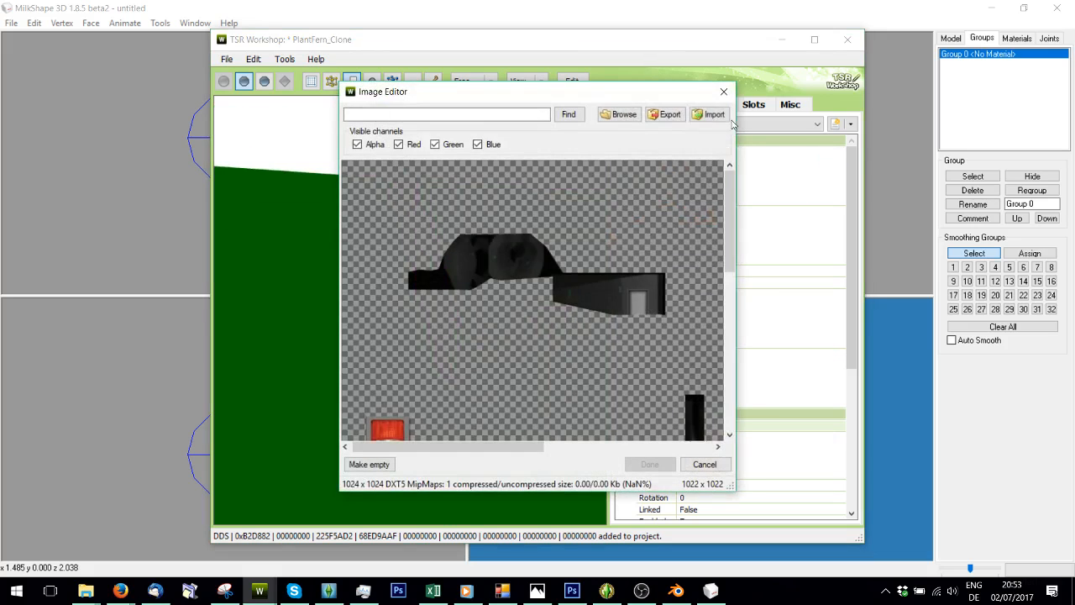
{"action": "left_click", "coordinate": [709, 114]}
{"action": "double_click", "coordinate": [664, 298]}
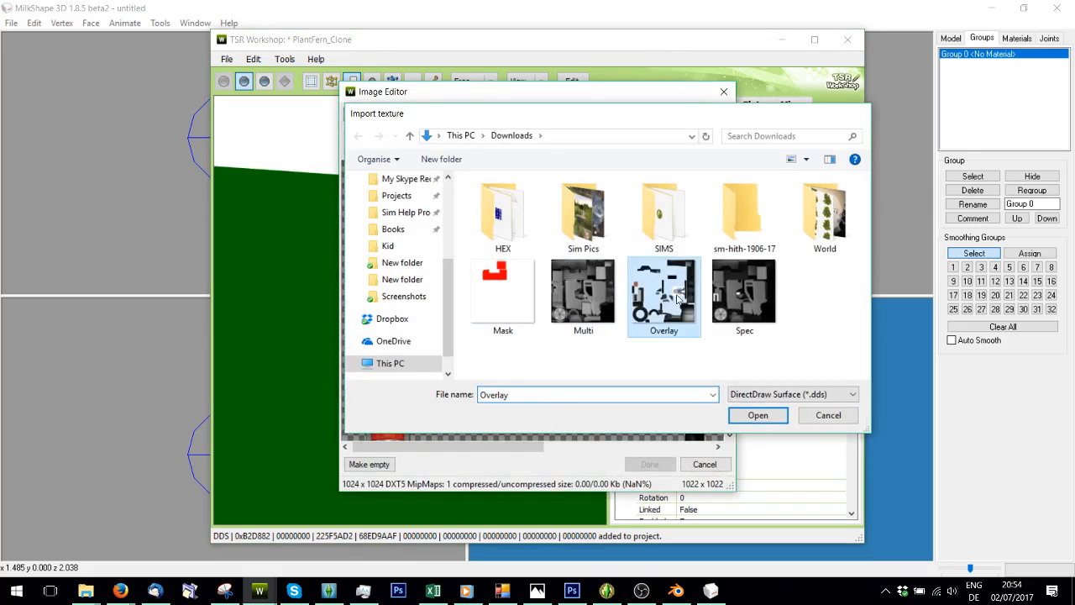
{"action": "left_click", "coordinate": [665, 468]}
{"action": "left_click", "coordinate": [530, 341]}
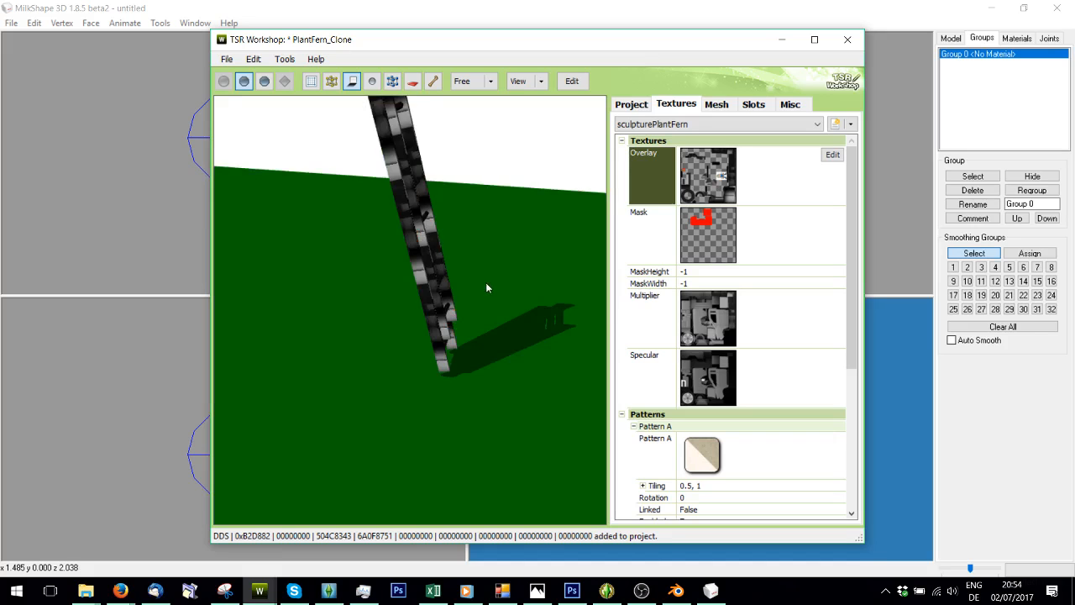
- Start another Overlay texture import and browse the Projects, Objects and Documents folders for a test image
{"action": "left_click_drag", "start_coordinate": [486, 282], "coordinate": [544, 251]}
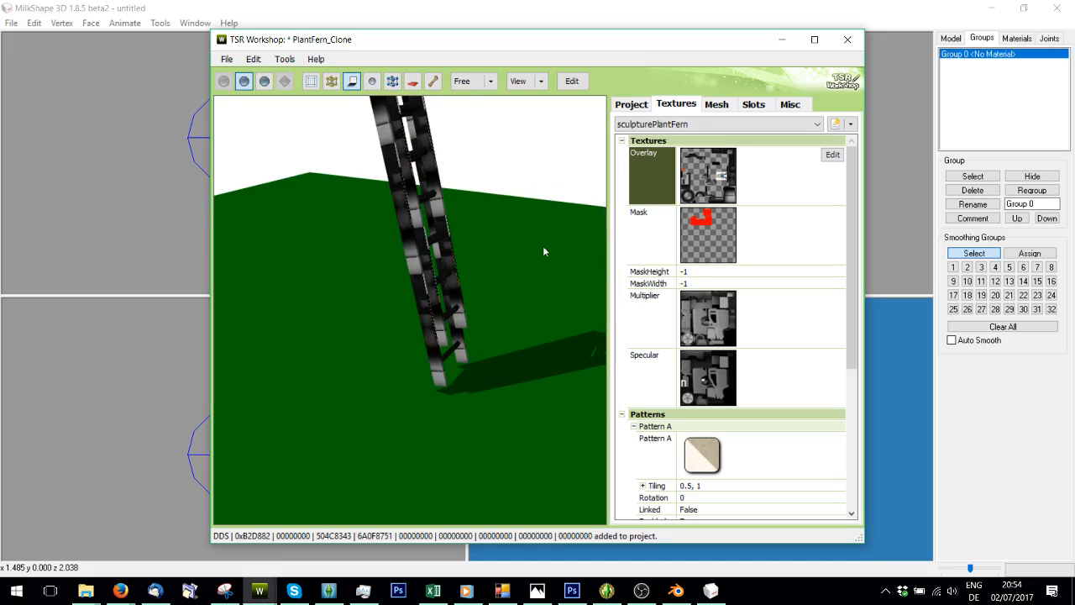
{"action": "left_click", "coordinate": [832, 155]}
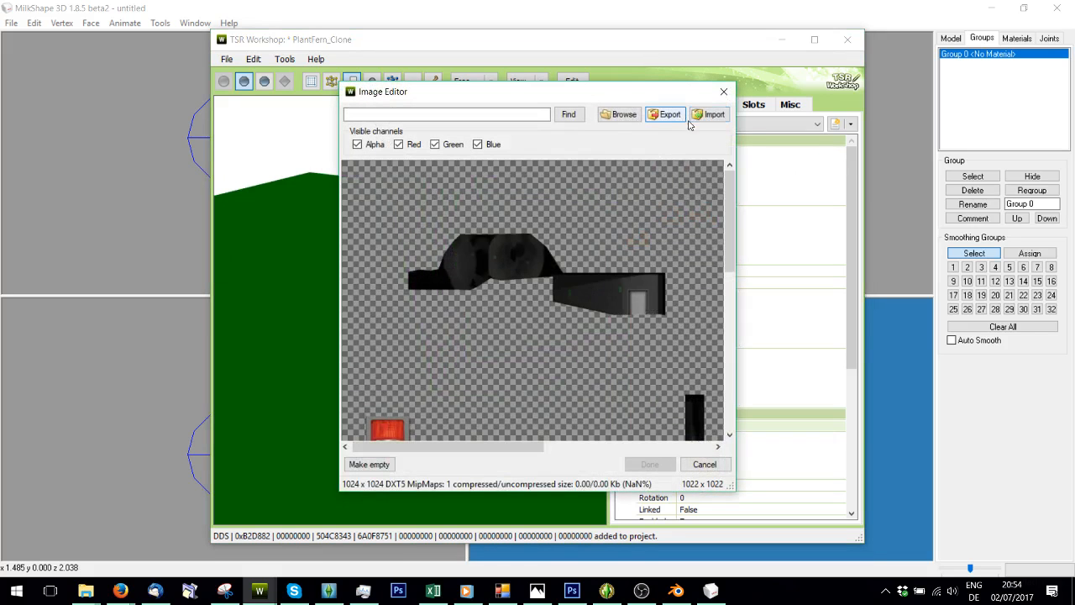
{"action": "left_click", "coordinate": [708, 115]}
{"action": "scroll", "coordinate": [399, 268], "scroll_direction": "up", "scroll_amount": 2}
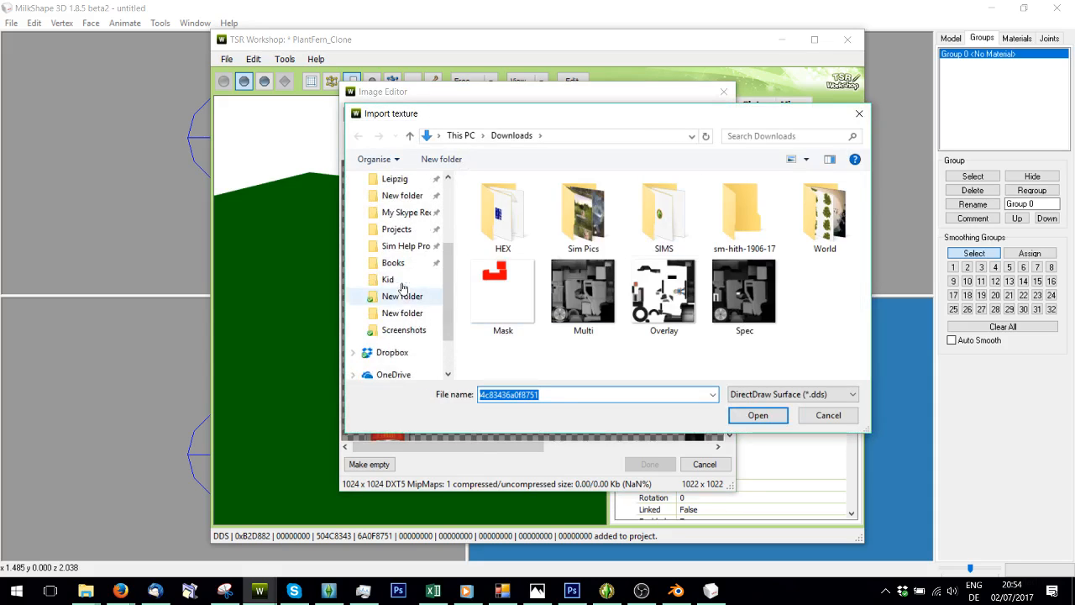
{"action": "left_click", "coordinate": [396, 262]}
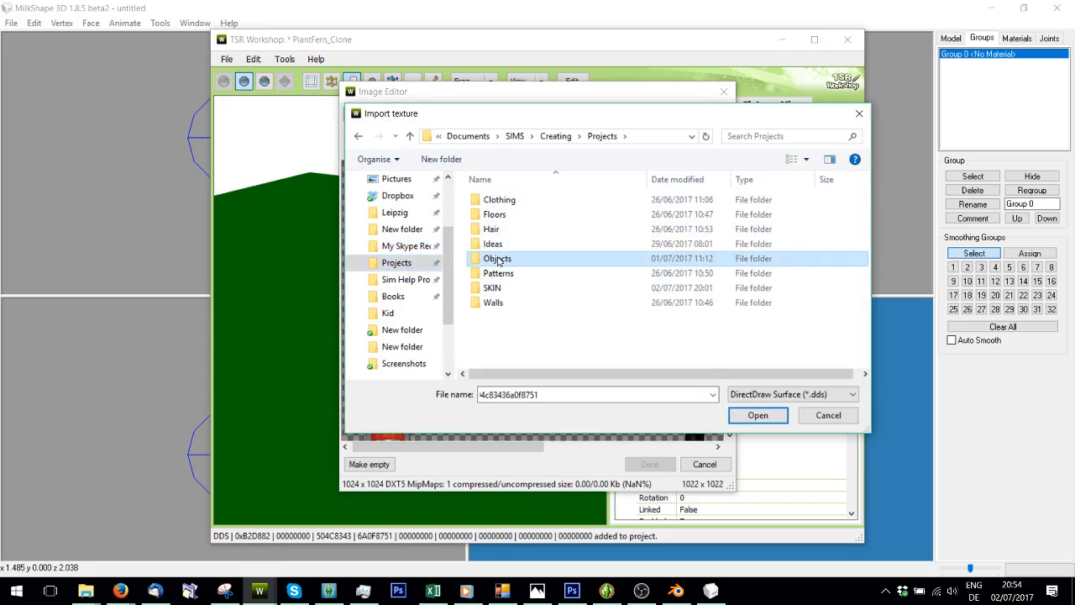
{"action": "double_click", "coordinate": [494, 258]}
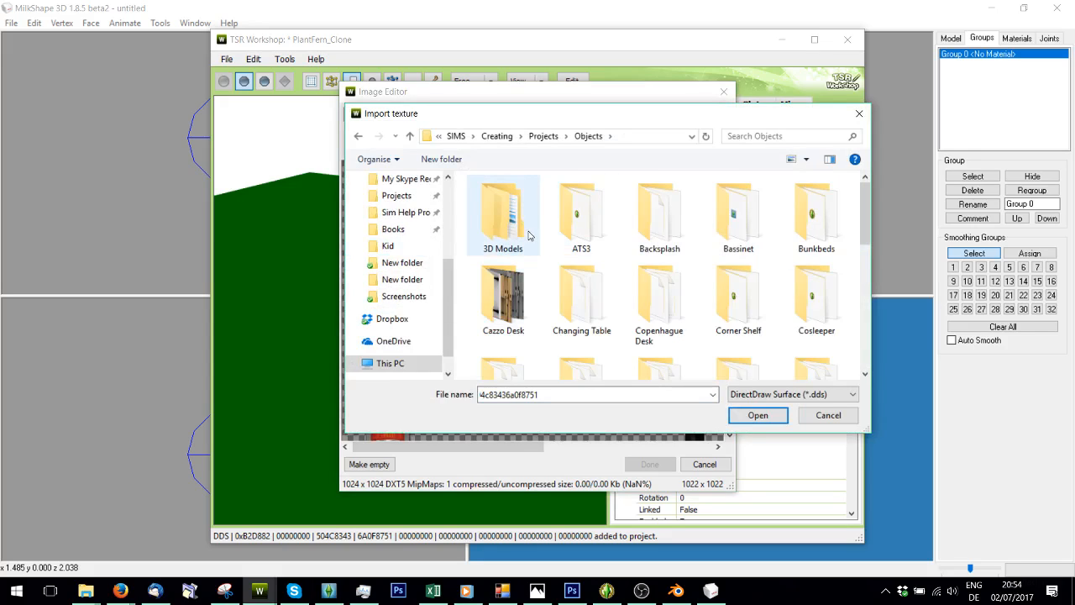
{"action": "scroll", "coordinate": [420, 268], "scroll_direction": "up", "scroll_amount": 2}
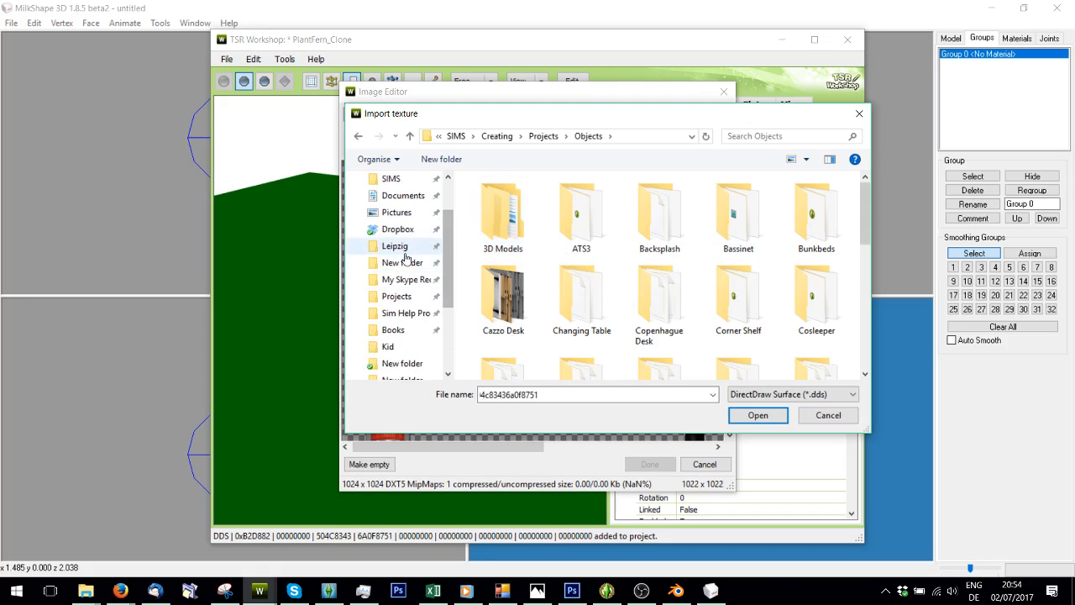
{"action": "scroll", "coordinate": [403, 239], "scroll_direction": "up", "scroll_amount": 1}
{"action": "left_click", "coordinate": [404, 214]}
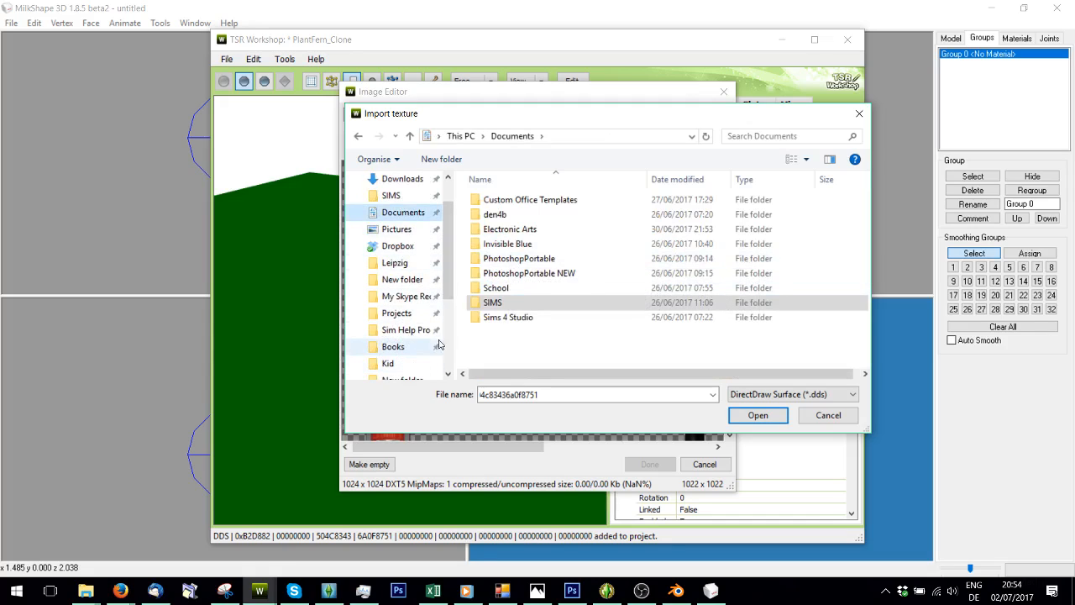
{"action": "scroll", "coordinate": [411, 263], "scroll_direction": "down", "scroll_amount": 1}
{"action": "left_click", "coordinate": [398, 296]}
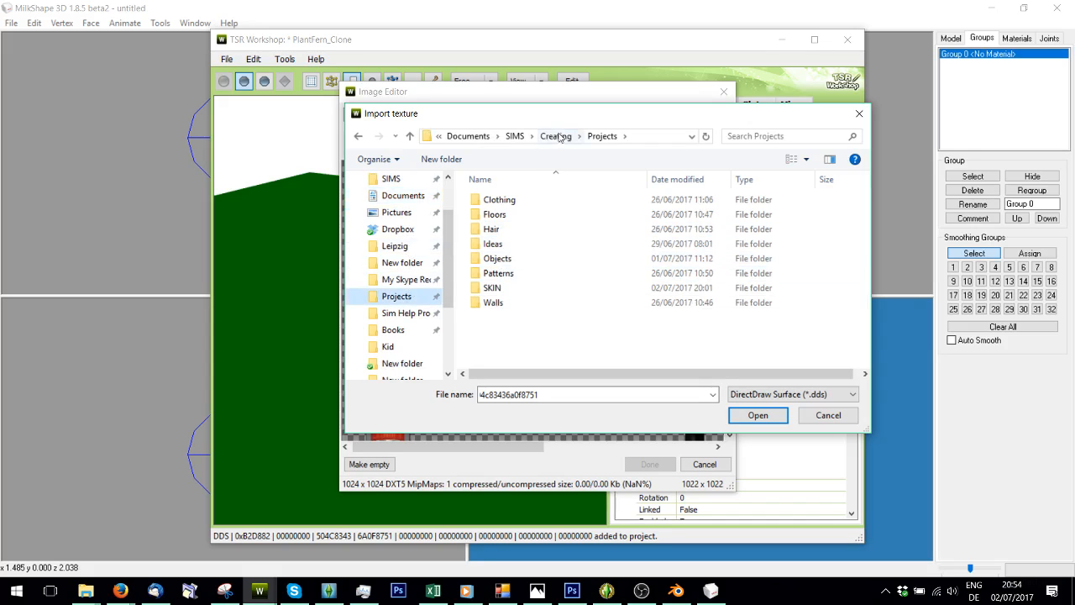
- Replace the Overlay texture with the Part Mask image from the General Images folder, and update the materials' mask width and height
{"action": "left_click", "coordinate": [559, 137]}
{"action": "double_click", "coordinate": [496, 214]}
{"action": "scroll", "coordinate": [588, 269], "scroll_direction": "down", "scroll_amount": 1}
{"action": "double_click", "coordinate": [657, 270]}
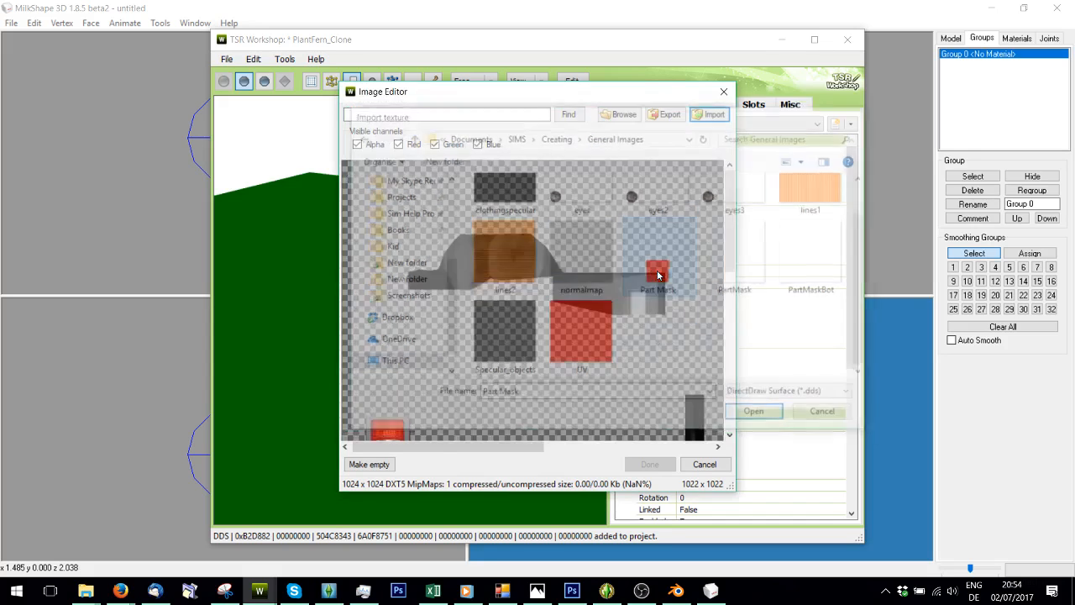
{"action": "left_click", "coordinate": [650, 463]}
{"action": "left_click", "coordinate": [526, 343]}
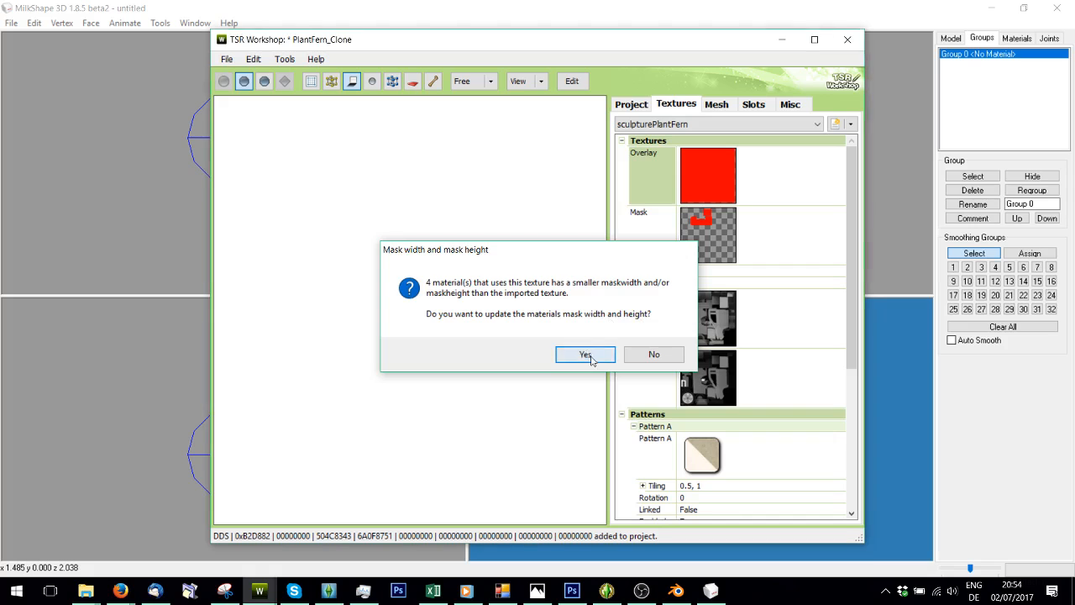
{"action": "left_click", "coordinate": [585, 353]}
- Replace the red Overlay texture with the Overlay DDS image from Downloads, and update the materials' mask width and height
{"action": "left_click", "coordinate": [832, 154]}
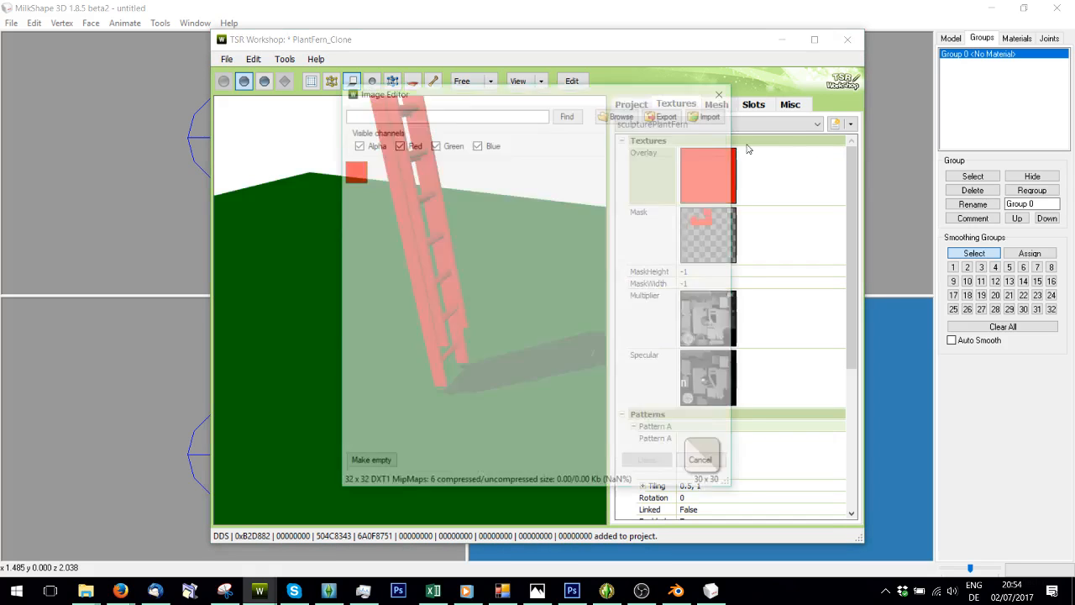
{"action": "left_click", "coordinate": [714, 112]}
{"action": "scroll", "coordinate": [397, 252], "scroll_direction": "up", "scroll_amount": 1}
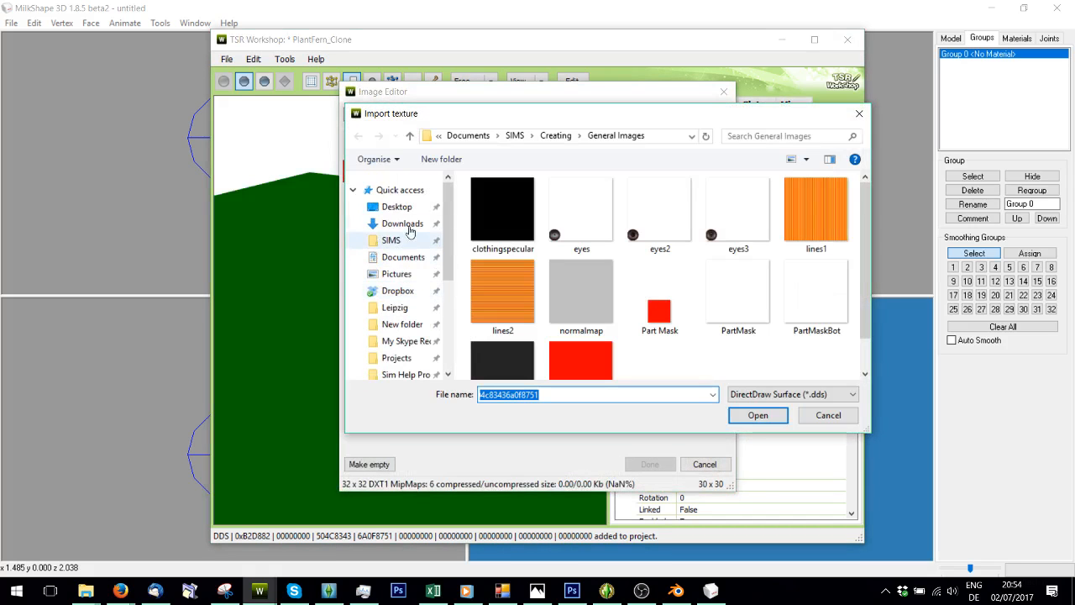
{"action": "left_click", "coordinate": [402, 223]}
{"action": "left_click", "coordinate": [650, 302]}
{"action": "double_click", "coordinate": [649, 302]}
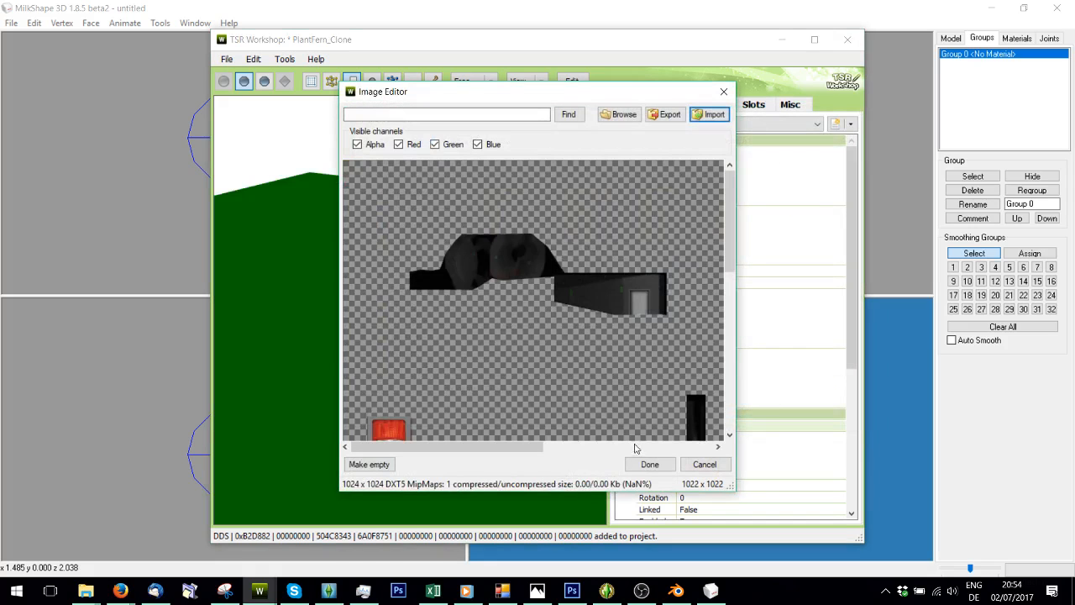
{"action": "left_click", "coordinate": [504, 347]}
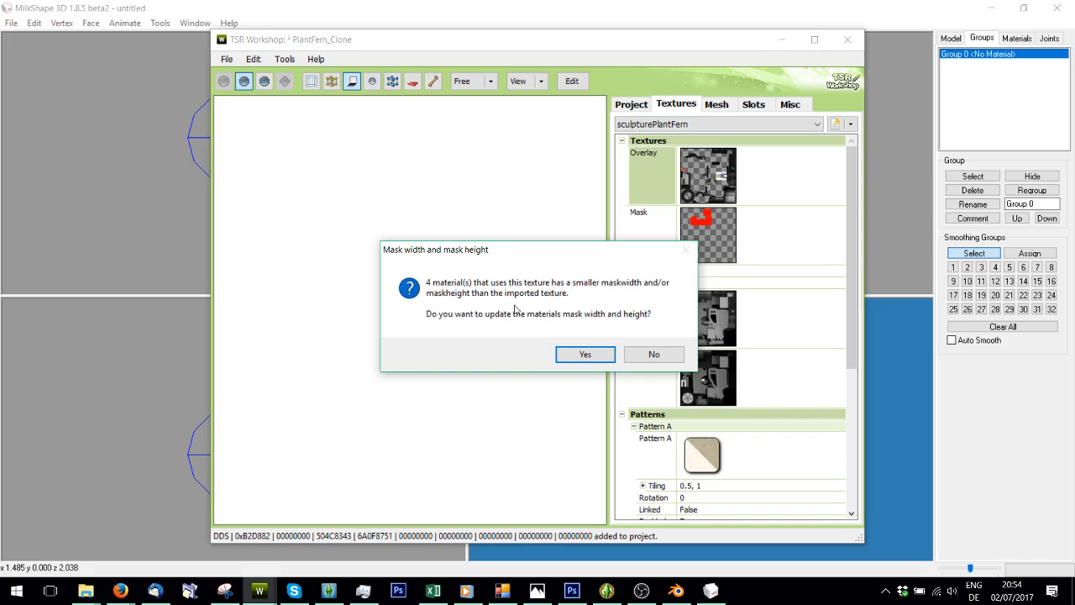
{"action": "left_click", "coordinate": [580, 355]}
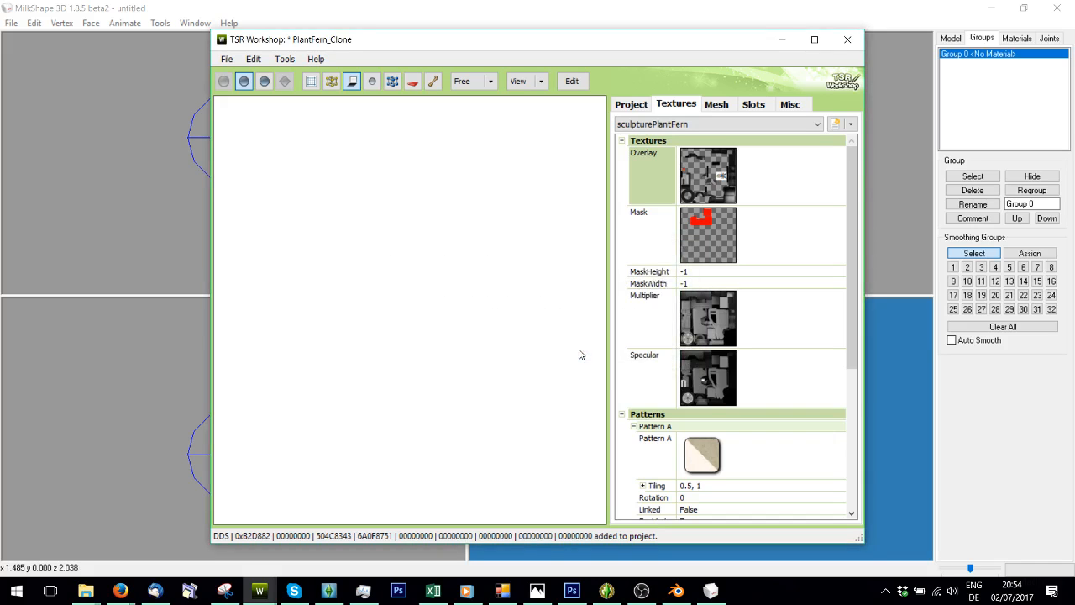
- Inspect the textured ladder from several sides, and examine the ladder, textures and patterns in the other open project, carPickup2door, for comparison
{"action": "left_click_drag", "start_coordinate": [520, 309], "coordinate": [240, 158]}
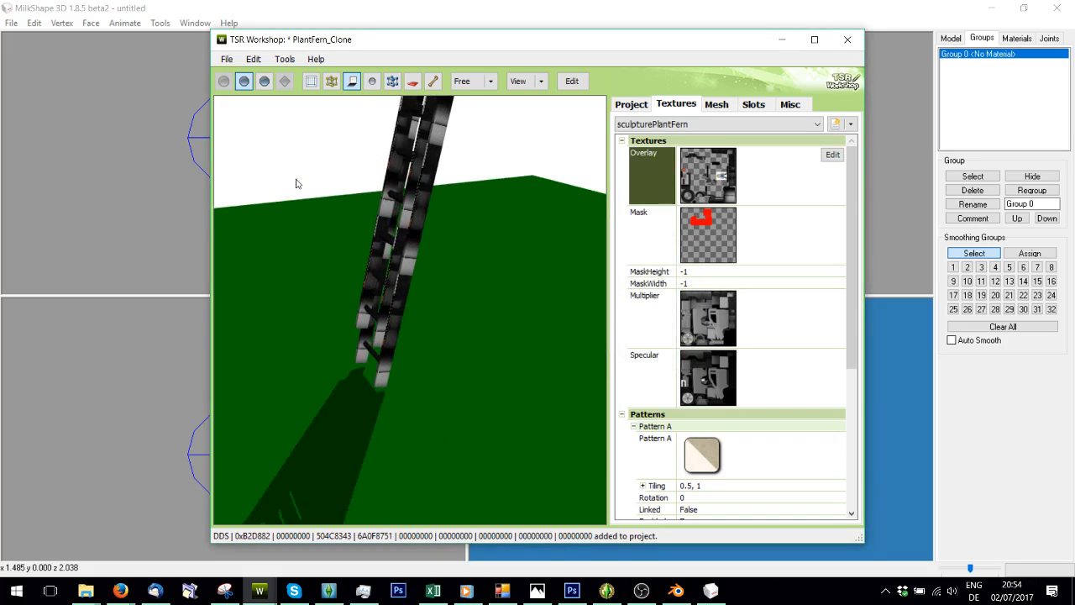
{"action": "left_click_drag", "start_coordinate": [295, 183], "coordinate": [610, 398]}
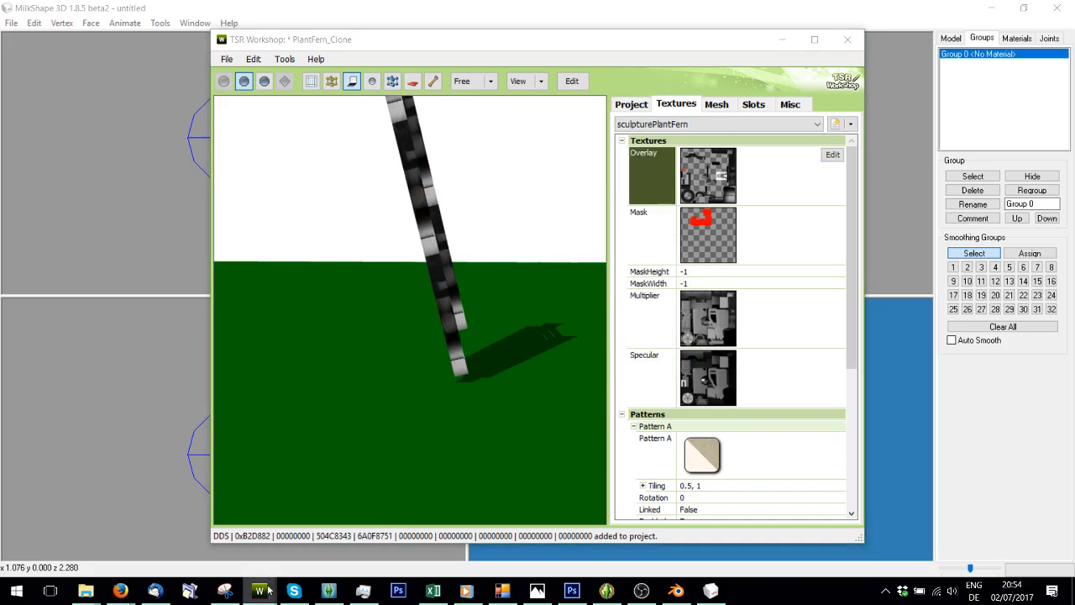
{"action": "mouse_move", "coordinate": [267, 591]}
{"action": "mouse_move", "coordinate": [328, 529]}
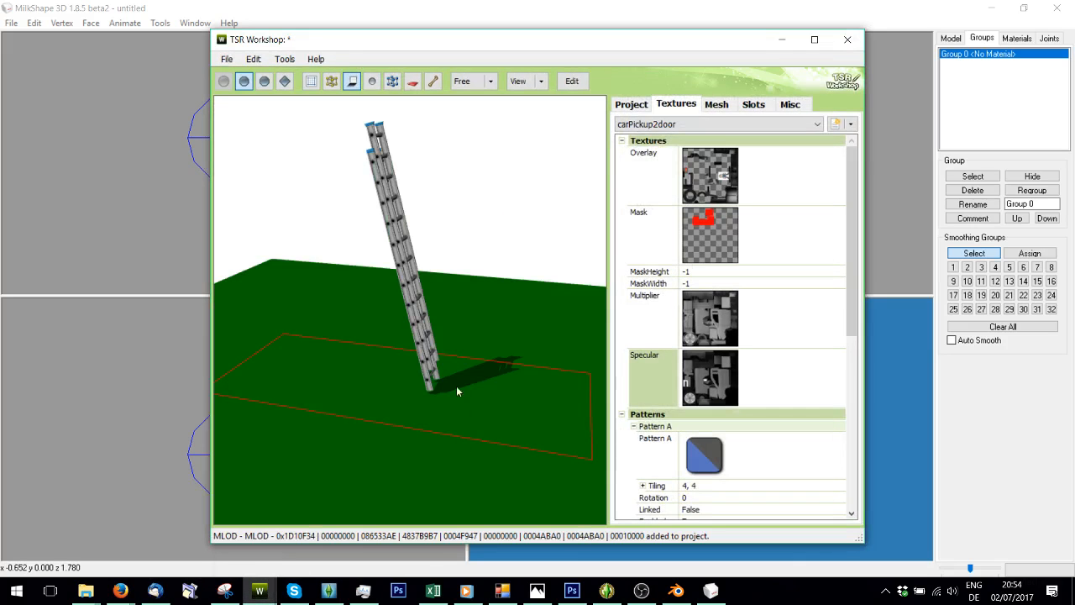
{"action": "left_click_drag", "start_coordinate": [456, 386], "coordinate": [386, 324]}
{"action": "scroll", "coordinate": [513, 251], "scroll_direction": "up", "scroll_amount": 1}
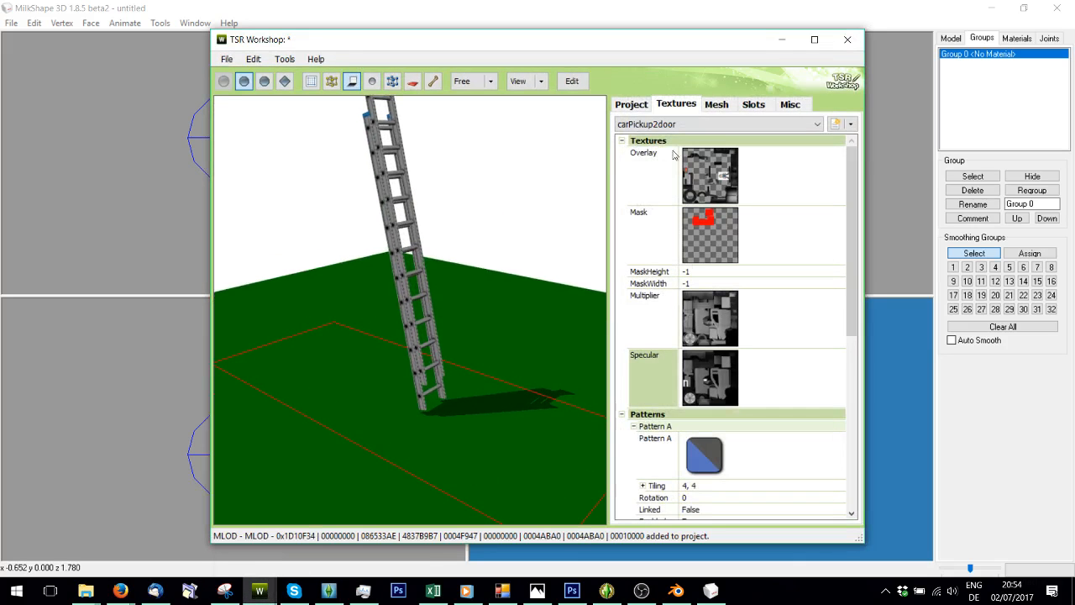
{"action": "left_click", "coordinate": [672, 124]}
{"action": "left_click", "coordinate": [672, 137]}
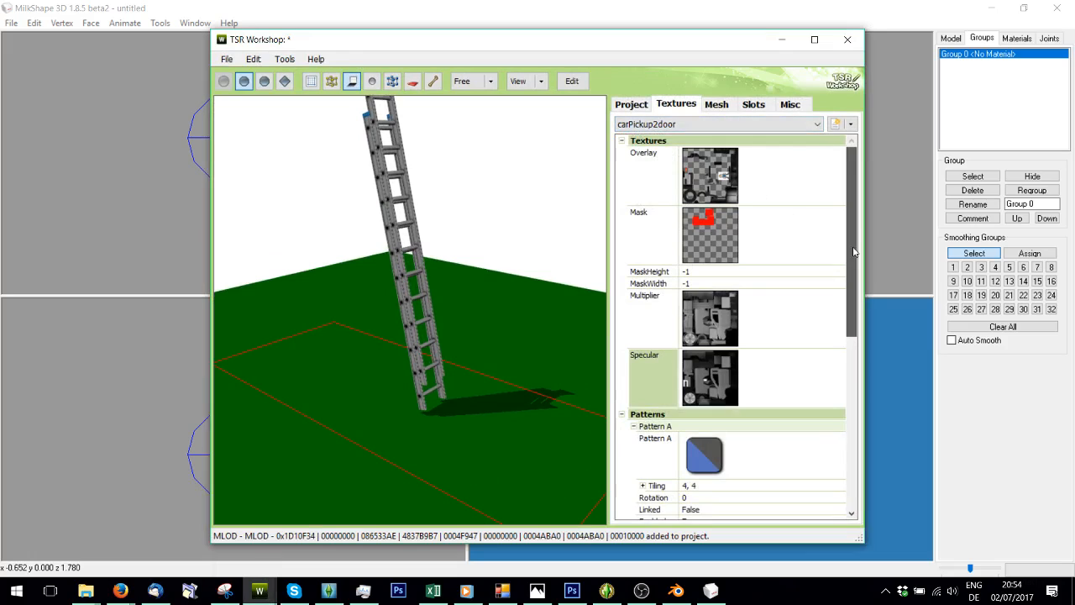
{"action": "left_click_drag", "start_coordinate": [856, 252], "coordinate": [826, 429]}
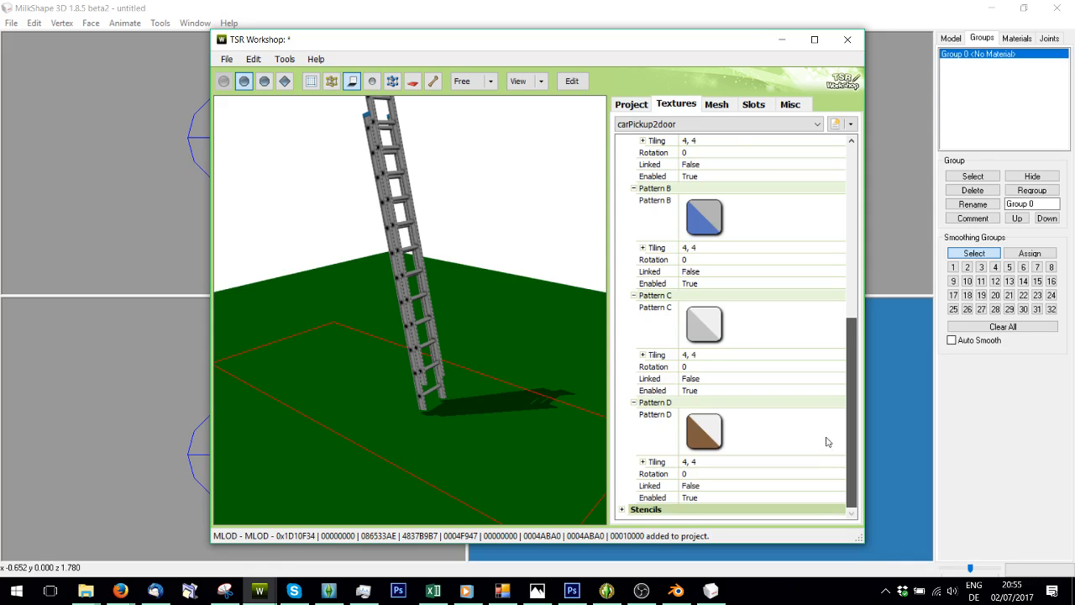
{"action": "scroll", "coordinate": [826, 442], "scroll_direction": "up", "scroll_amount": 5}
- Switch back to the PlantFern_Clone project and review its Pattern A, B and C settings
{"action": "mouse_move", "coordinate": [260, 591]}
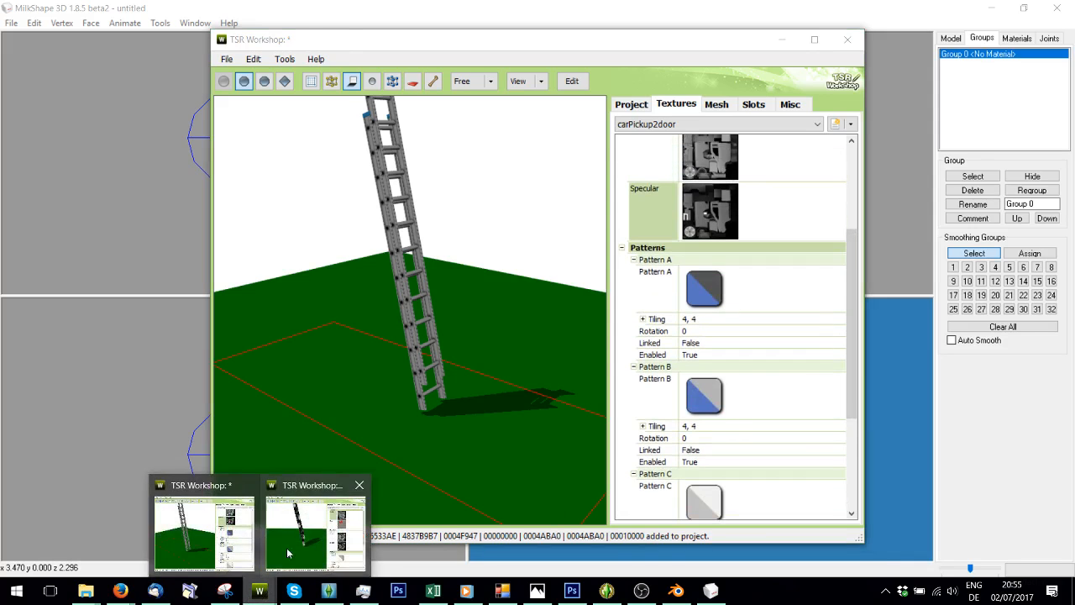
{"action": "left_click", "coordinate": [288, 553]}
{"action": "scroll", "coordinate": [827, 309], "scroll_direction": "down", "scroll_amount": 6}
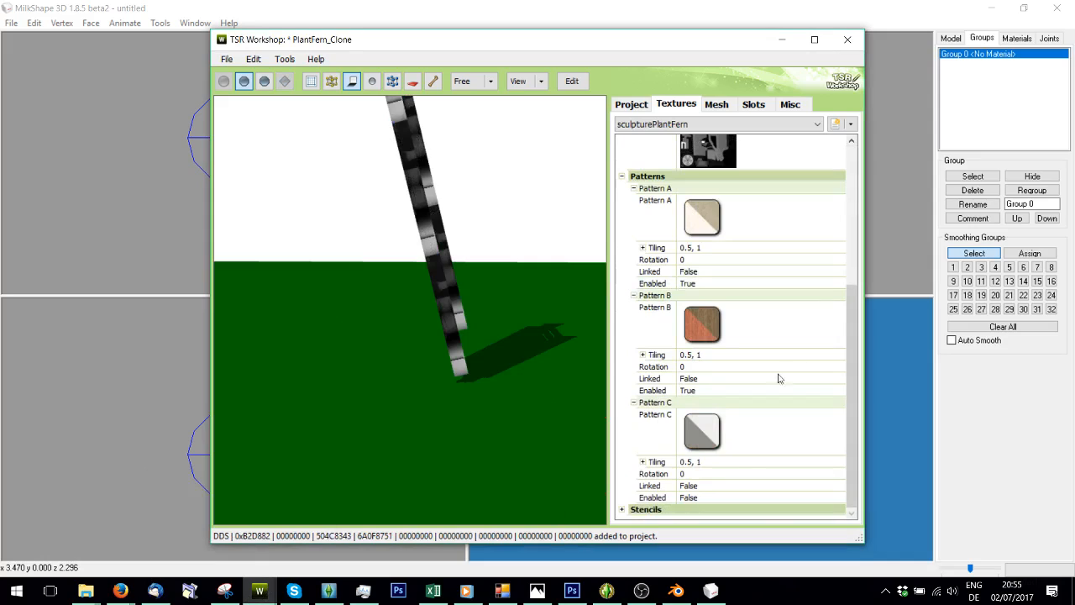
- Enable Pattern C, confirm the Enabled options of Patterns B and A as True, and view the ladder from another side
{"action": "left_click", "coordinate": [837, 498]}
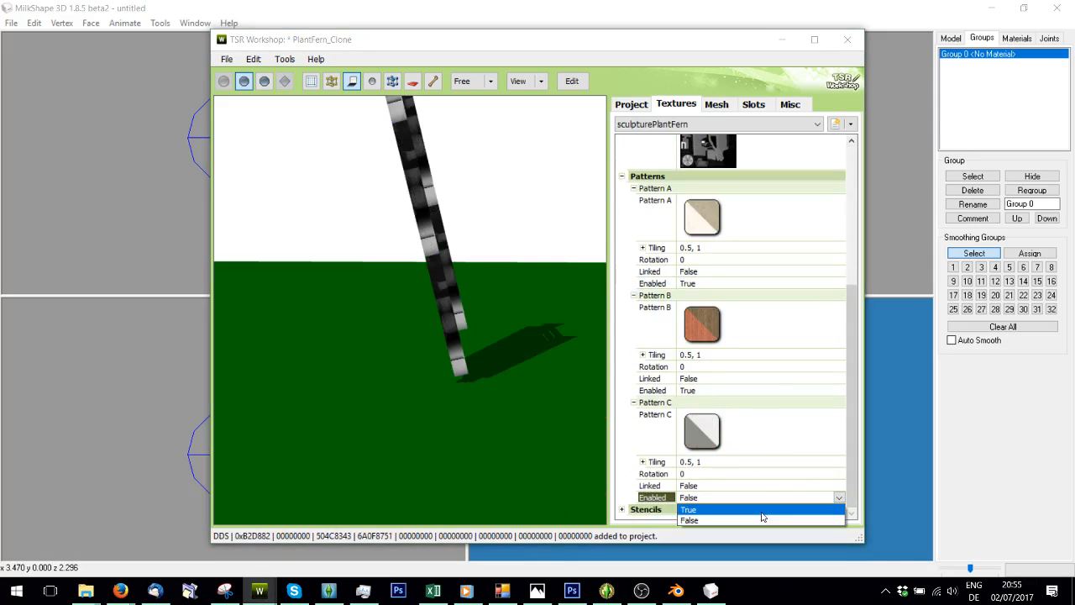
{"action": "left_click", "coordinate": [762, 510]}
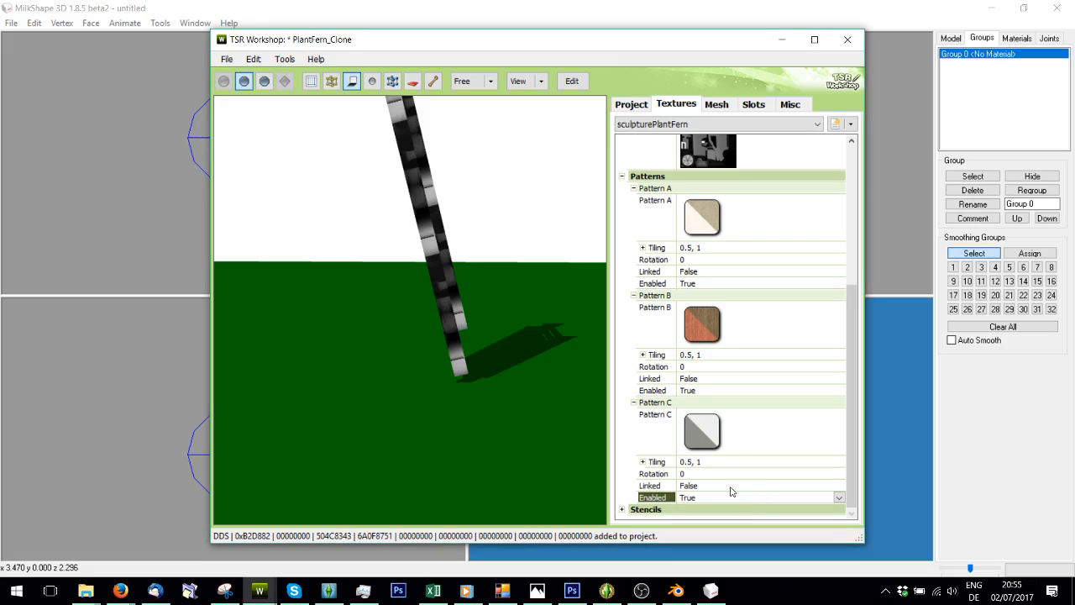
{"action": "left_click_drag", "start_coordinate": [552, 410], "coordinate": [473, 348]}
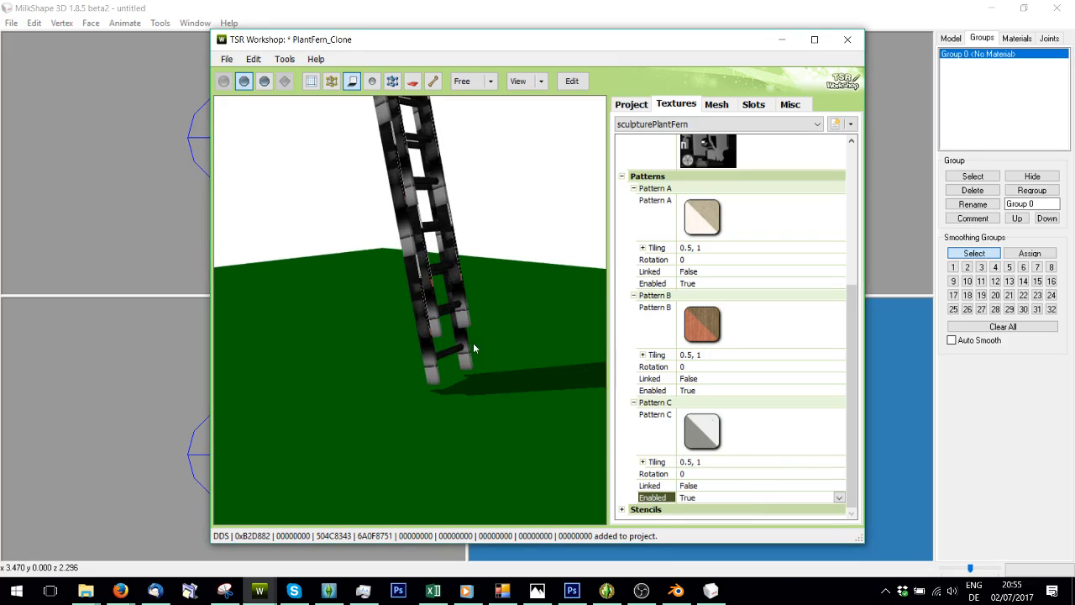
{"action": "left_click", "coordinate": [841, 392]}
{"action": "left_click", "coordinate": [839, 390]}
{"action": "left_click", "coordinate": [782, 405]}
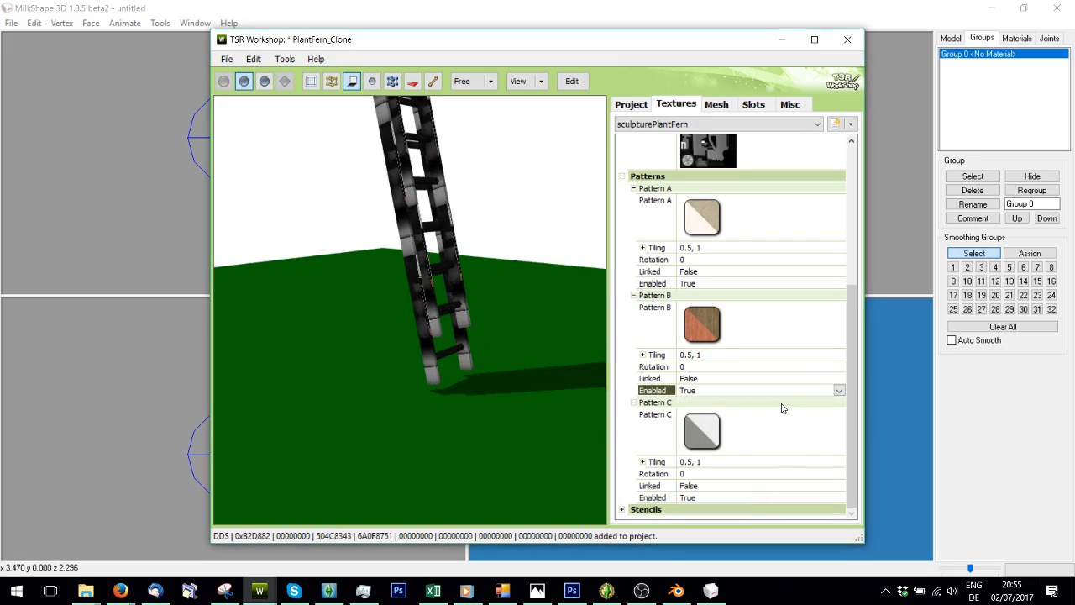
{"action": "left_click", "coordinate": [841, 284]}
{"action": "left_click", "coordinate": [838, 283]}
{"action": "left_click", "coordinate": [809, 294]}
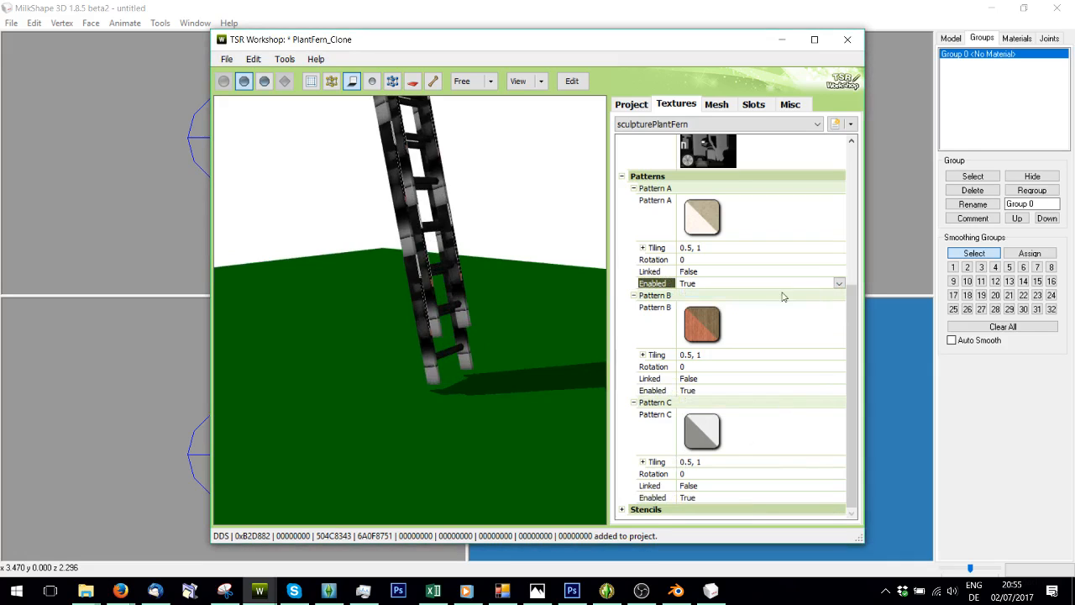
{"action": "left_click_drag", "start_coordinate": [369, 267], "coordinate": [384, 259]}
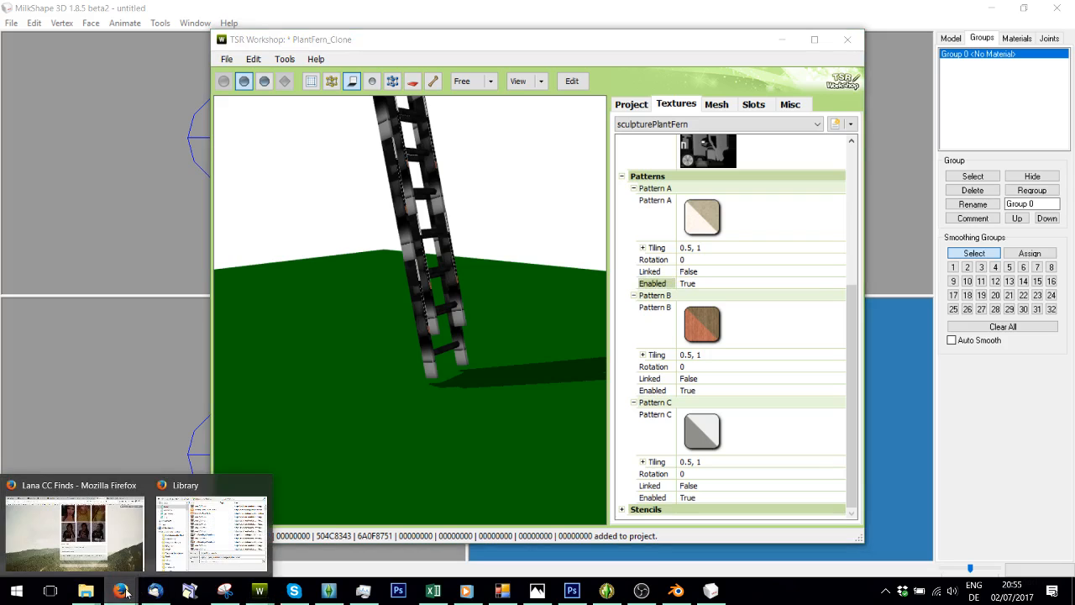
- Examine the Pattern A to D settings in the carPickup2door project and compare them with PlantFern_Clone's textures and patterns
{"action": "left_click", "coordinate": [259, 591]}
{"action": "left_click", "coordinate": [206, 529]}
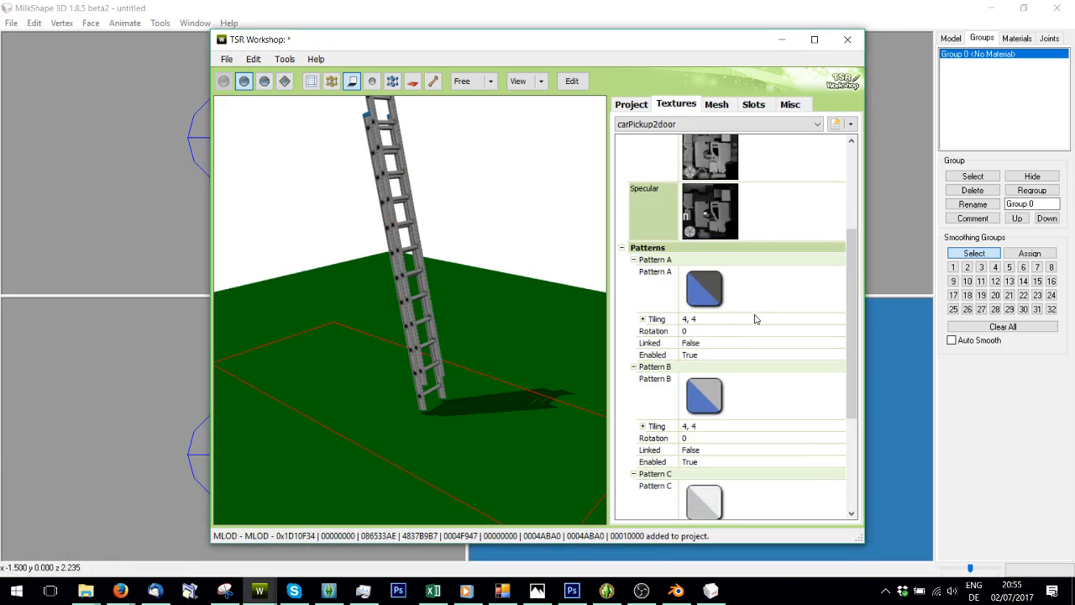
{"action": "scroll", "coordinate": [847, 299], "scroll_direction": "down", "scroll_amount": 5}
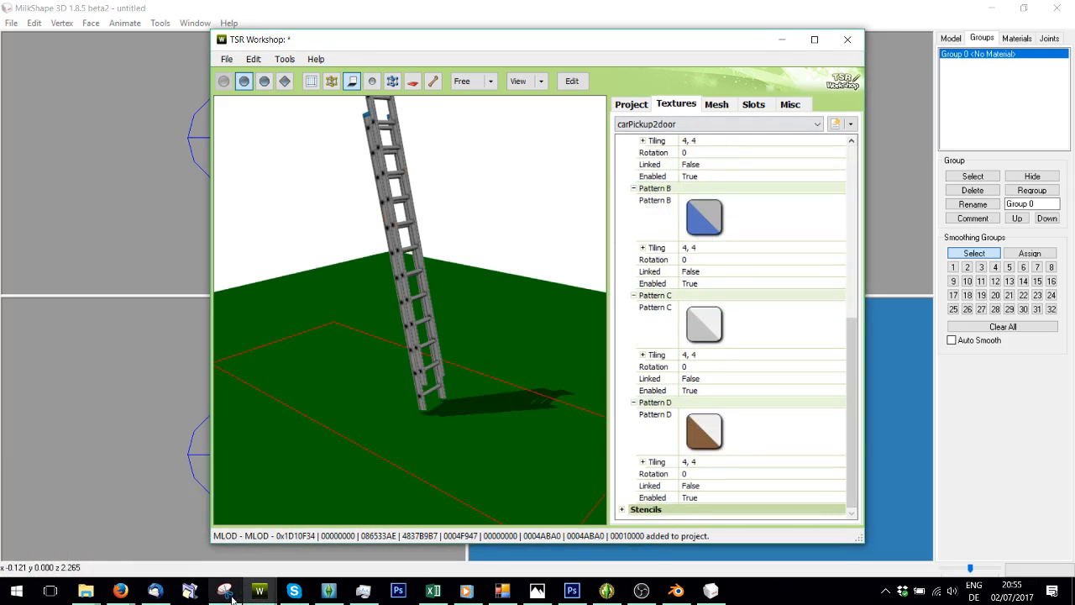
{"action": "left_click", "coordinate": [259, 590]}
{"action": "left_click", "coordinate": [354, 508]}
{"action": "scroll", "coordinate": [845, 372], "scroll_direction": "up", "scroll_amount": 3}
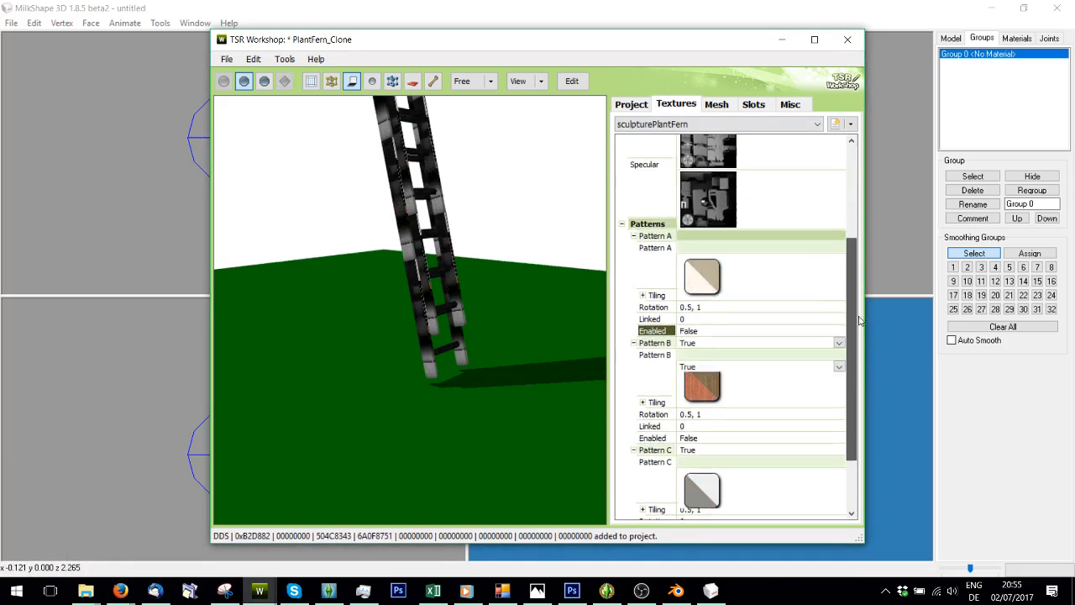
{"action": "scroll", "coordinate": [866, 316], "scroll_direction": "down", "scroll_amount": 3}
- Leave the PlantFern_Clone project and start a new project that imports from a .package file
{"action": "left_click", "coordinate": [232, 60]}
{"action": "left_click", "coordinate": [248, 78]}
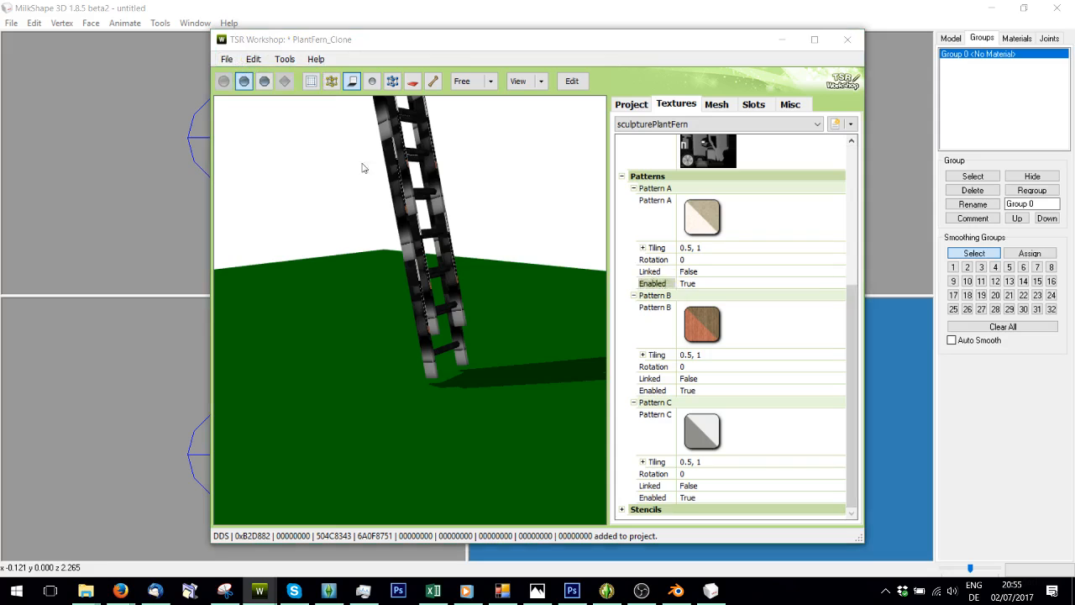
{"action": "left_click", "coordinate": [567, 345]}
{"action": "left_click", "coordinate": [277, 316]}
{"action": "left_click", "coordinate": [734, 435]}
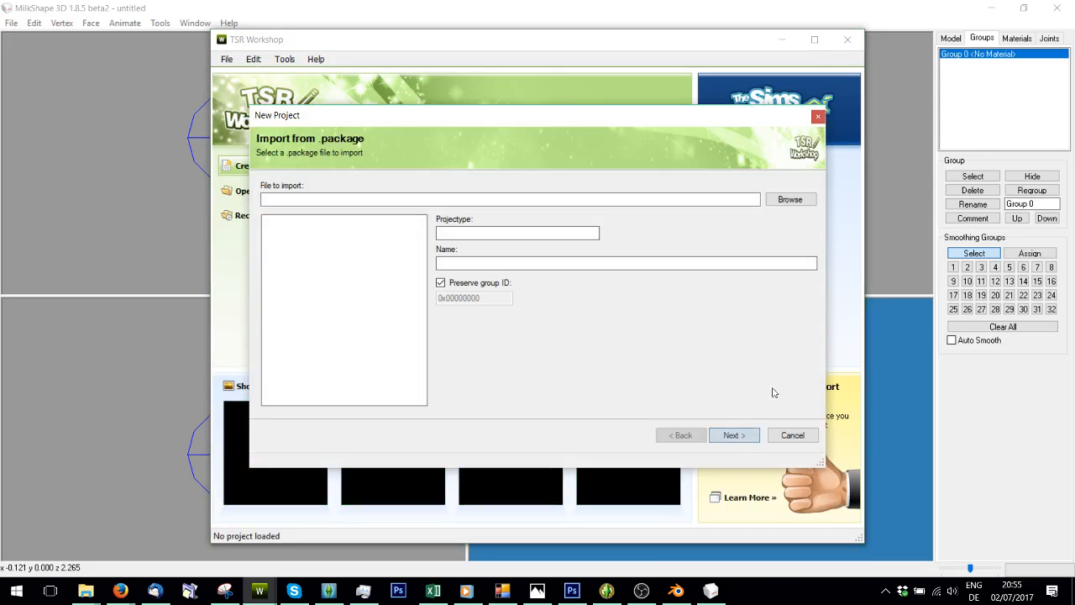
- Browse for .package files in the Objects folder under Projects, checking its Crib subfolder
{"action": "left_click", "coordinate": [794, 199]}
{"action": "left_click", "coordinate": [692, 417]}
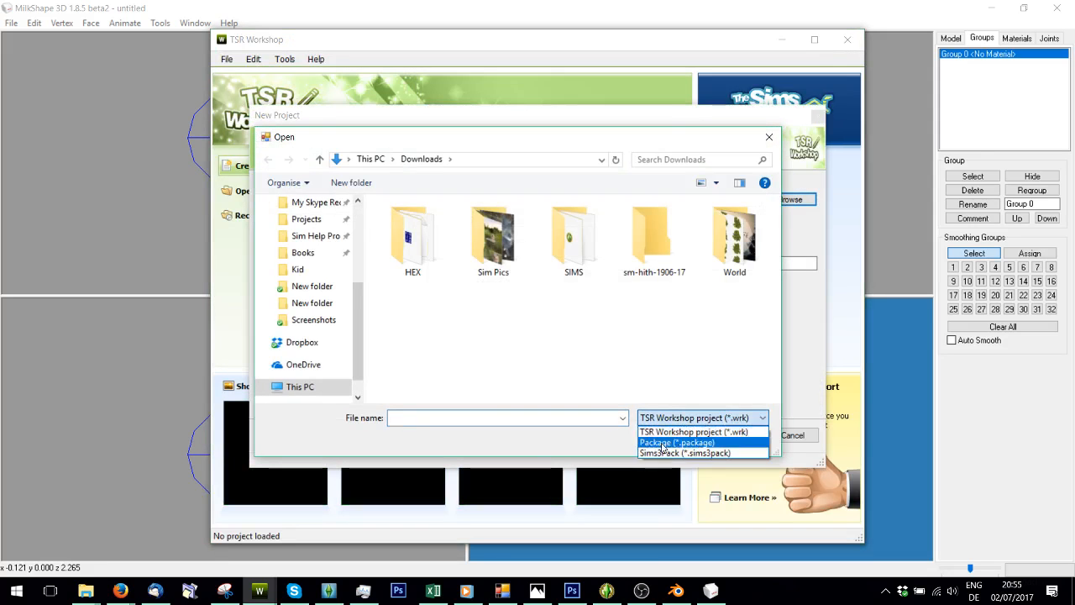
{"action": "left_click", "coordinate": [672, 447]}
{"action": "scroll", "coordinate": [311, 353], "scroll_direction": "up", "scroll_amount": 2}
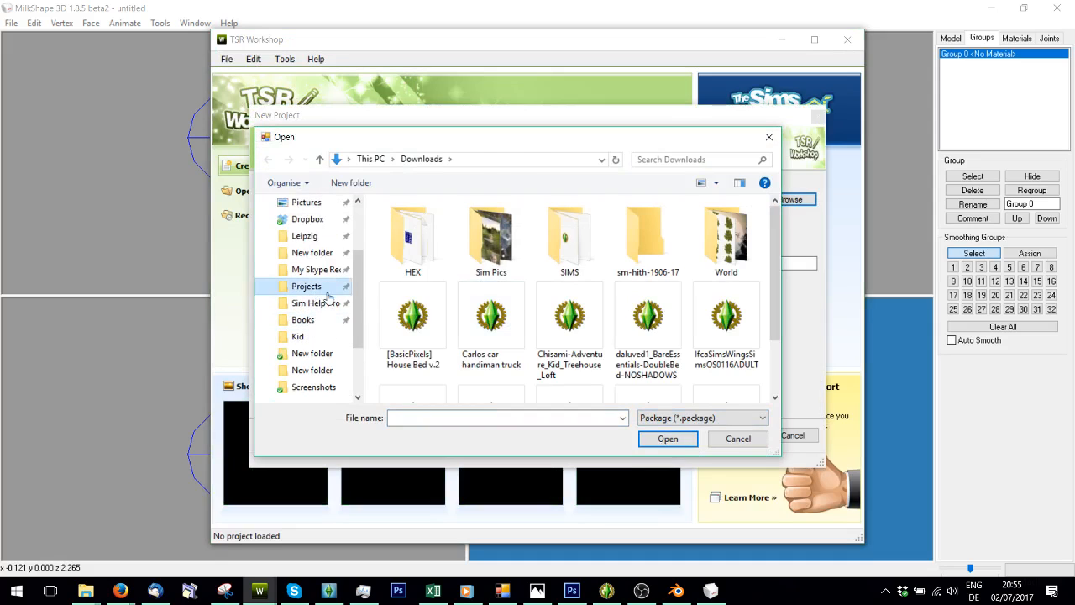
{"action": "left_click", "coordinate": [305, 286]}
{"action": "double_click", "coordinate": [430, 284]}
{"action": "scroll", "coordinate": [510, 330], "scroll_direction": "down", "scroll_amount": 2}
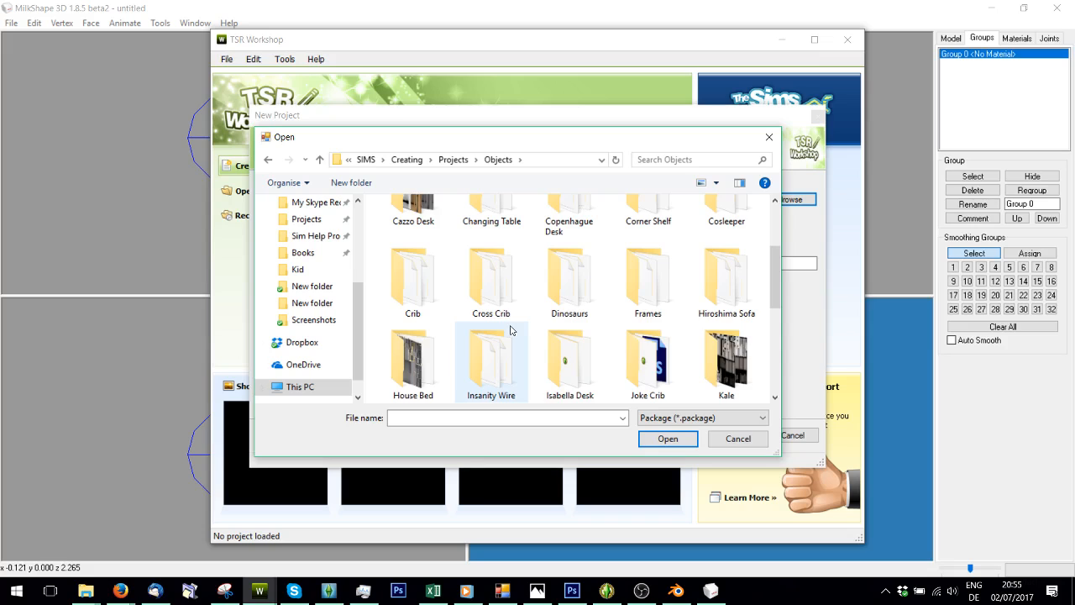
{"action": "scroll", "coordinate": [510, 329], "scroll_direction": "up", "scroll_amount": 1}
{"action": "double_click", "coordinate": [418, 340]}
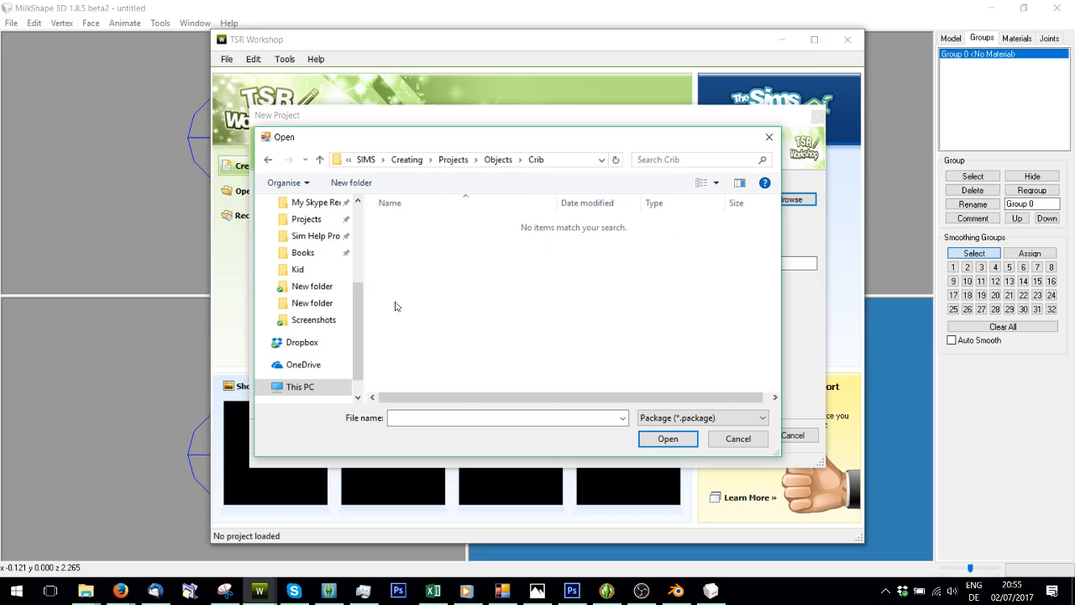
{"action": "left_click", "coordinate": [498, 162]}
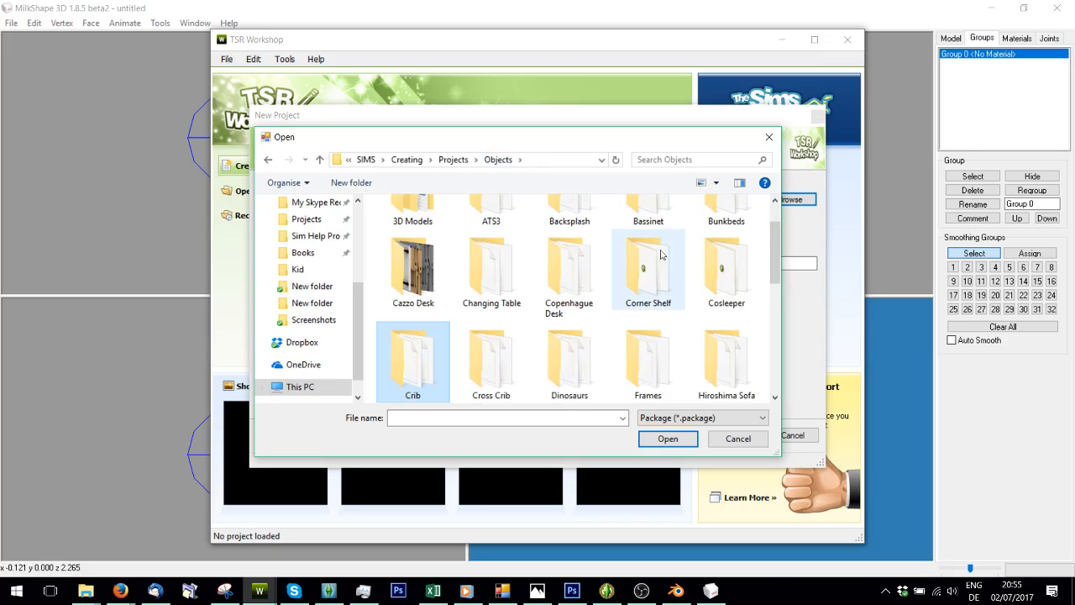
- Choose the Obj_kid_SIMPLYRainyDayMobile package in the Bassinet folder as the file to import
{"action": "scroll", "coordinate": [661, 254], "scroll_direction": "up", "scroll_amount": 1}
{"action": "double_click", "coordinate": [660, 252]}
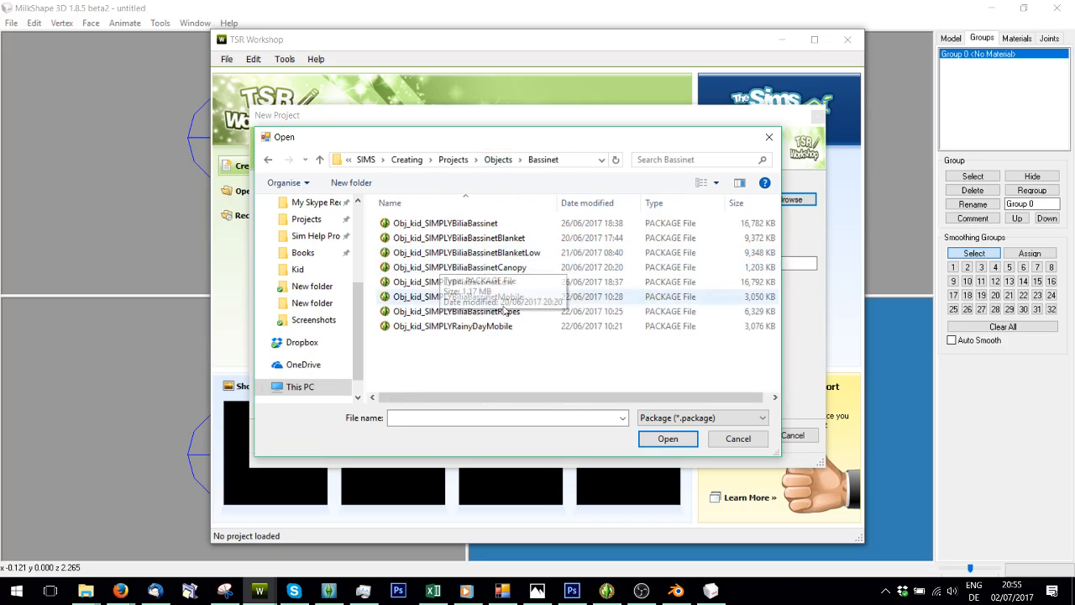
{"action": "left_click", "coordinate": [512, 327]}
{"action": "double_click", "coordinate": [513, 327]}
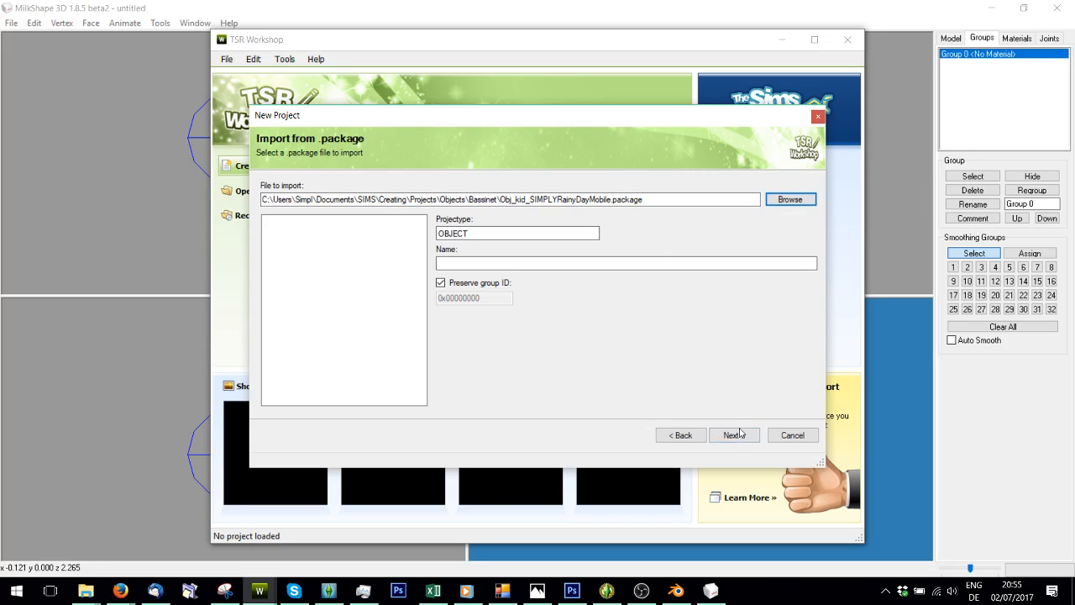
- Choose the Obj_kid_SIMPLYBiliaBassinetRopes package as the import file instead and load it as the new project
{"action": "left_click", "coordinate": [786, 199]}
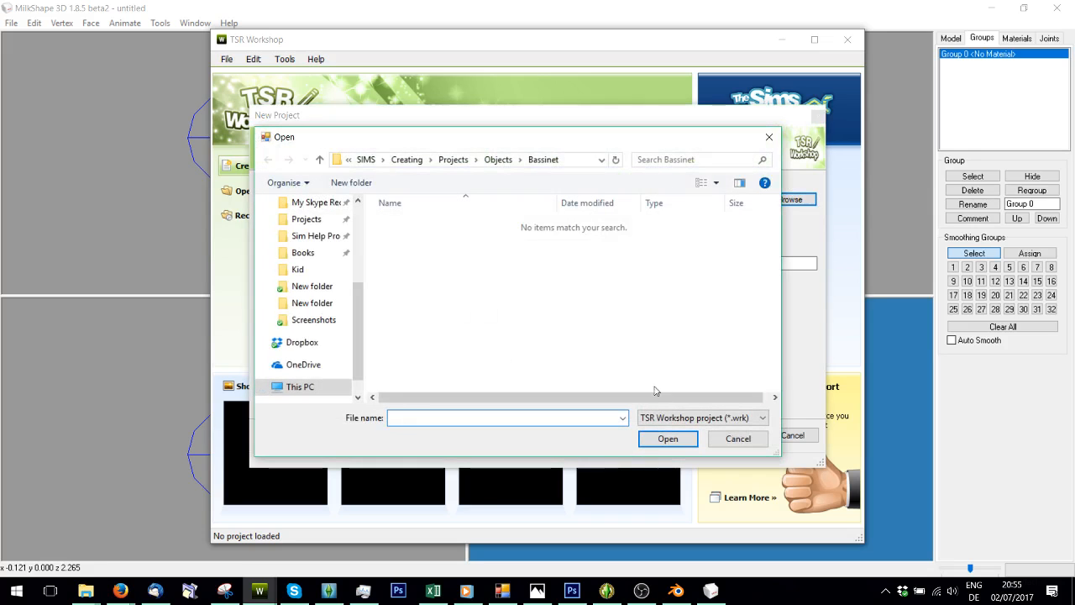
{"action": "left_click", "coordinate": [703, 417]}
{"action": "left_click", "coordinate": [672, 439]}
{"action": "double_click", "coordinate": [470, 310]}
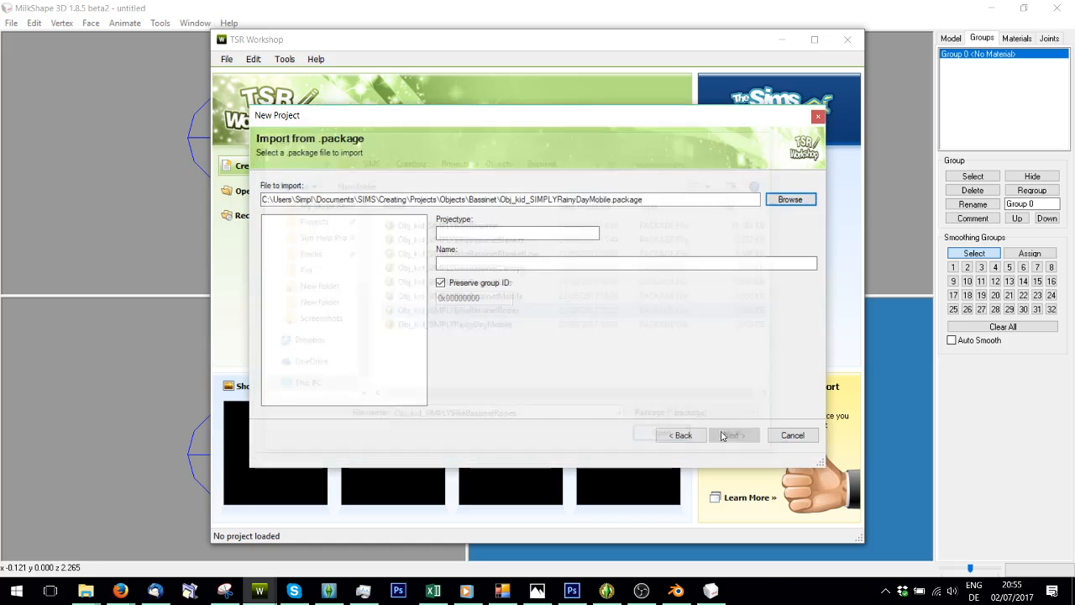
{"action": "left_click", "coordinate": [724, 435]}
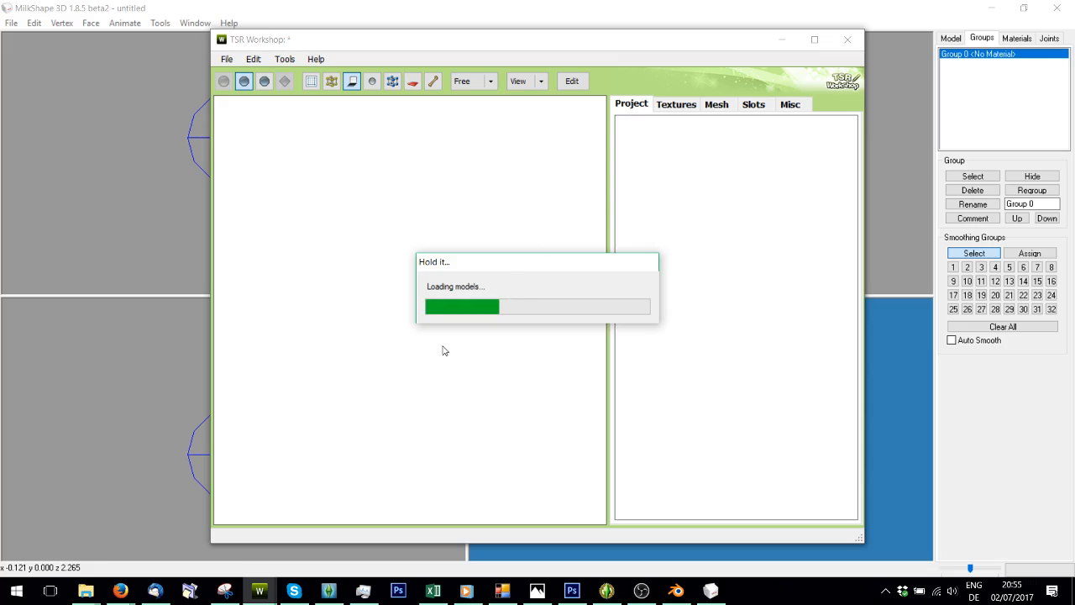
- Try to import a Workshop Object mesh from Downloads for the high level of detail
{"action": "left_click_drag", "start_coordinate": [395, 333], "coordinate": [567, 365]}
{"action": "left_click", "coordinate": [709, 108]}
{"action": "left_click", "coordinate": [808, 126]}
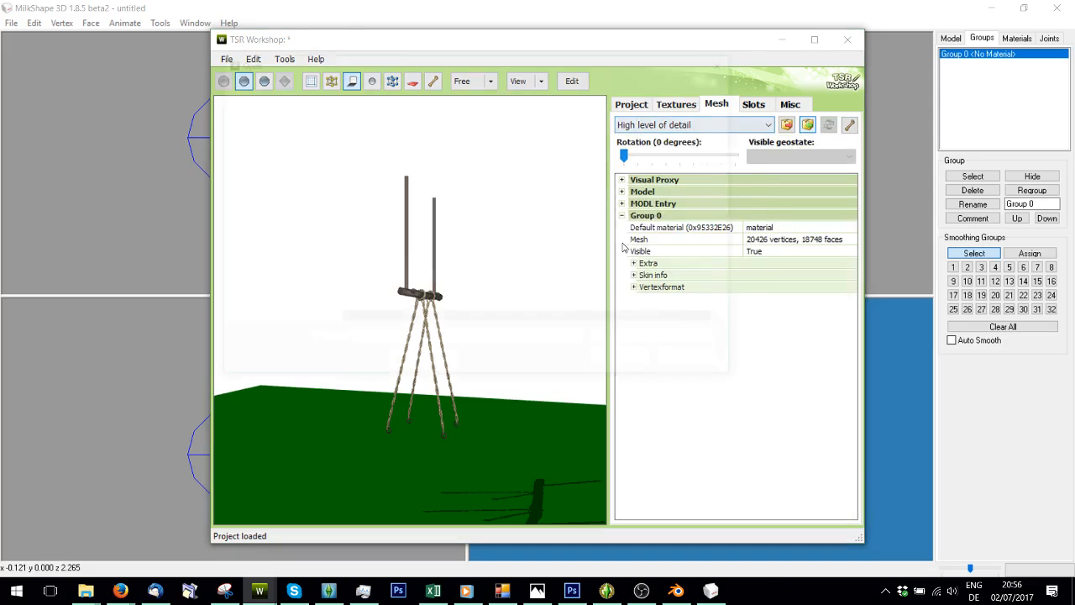
{"action": "scroll", "coordinate": [273, 194], "scroll_direction": "up", "scroll_amount": 5}
{"action": "left_click", "coordinate": [274, 171]}
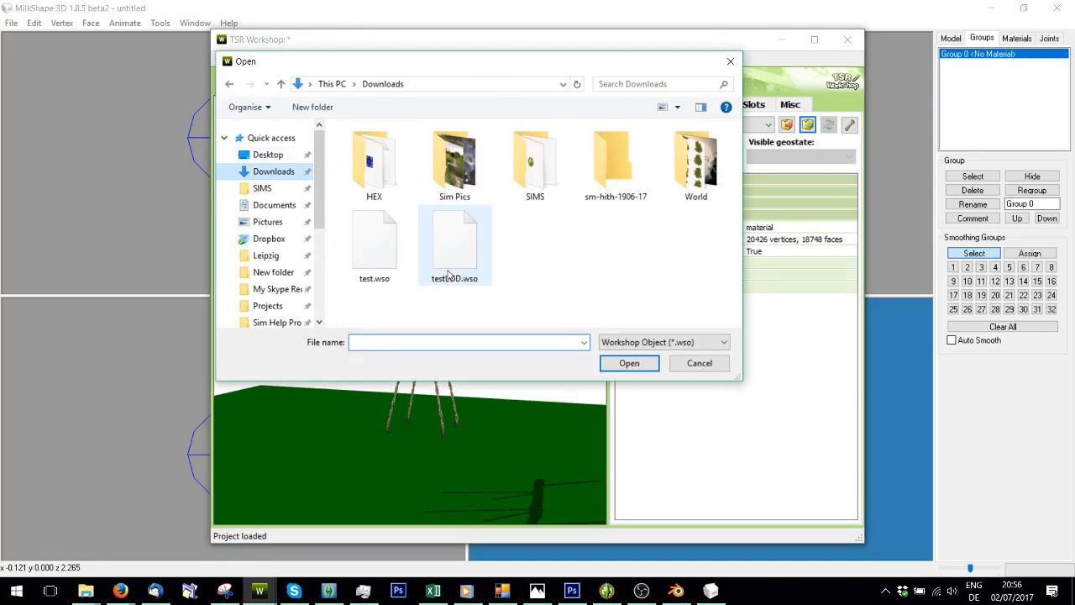
{"action": "double_click", "coordinate": [336, 243]}
{"action": "left_click", "coordinate": [617, 351]}
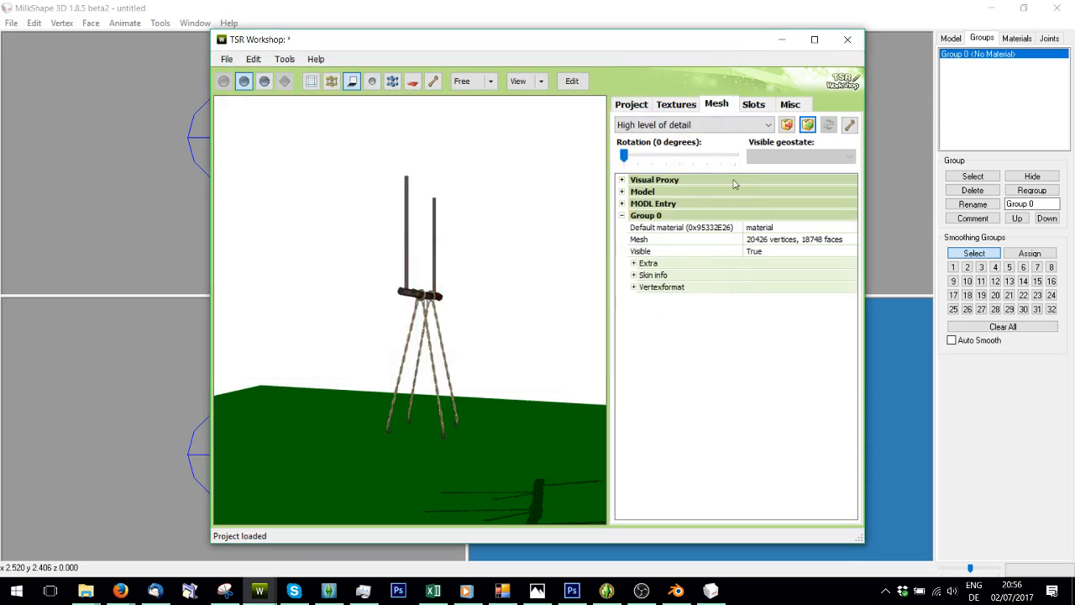
- Import testLOD.wso from Downloads as the high level of detail mesh and let Workshop correct the bounding box
{"action": "left_click", "coordinate": [807, 125]}
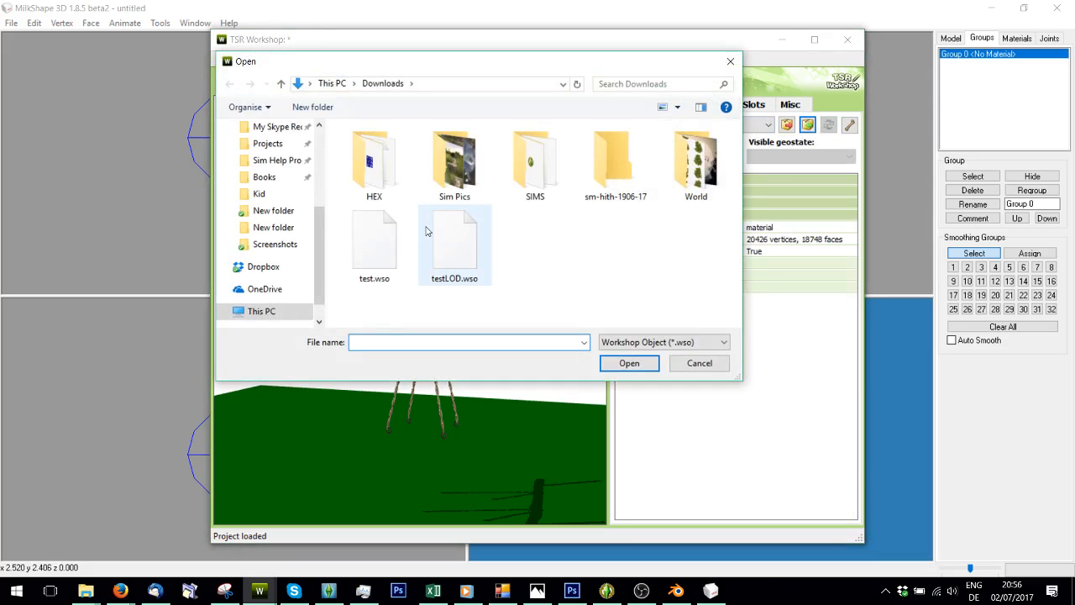
{"action": "left_click", "coordinate": [446, 242]}
{"action": "double_click", "coordinate": [445, 242]}
{"action": "left_click", "coordinate": [560, 346]}
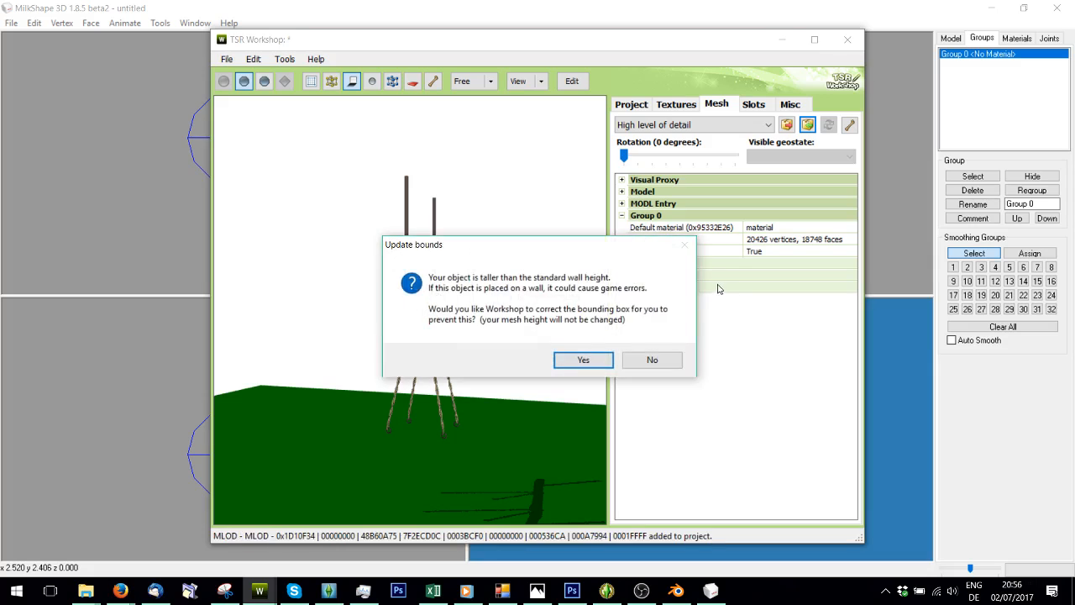
{"action": "left_click", "coordinate": [586, 360]}
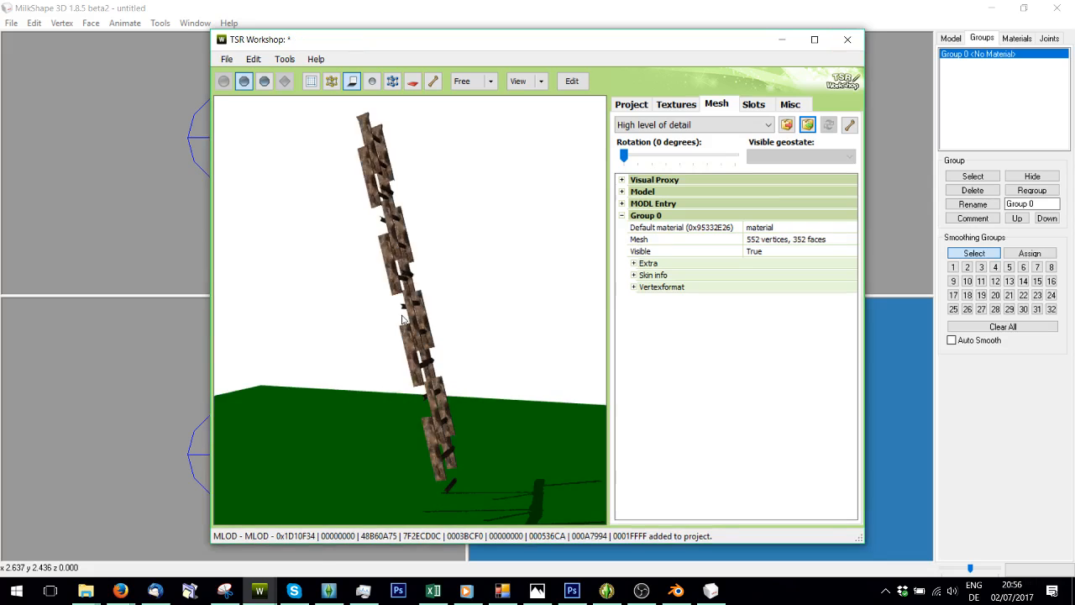
- Replace the Overlay texture with the Overlay DDS image from Downloads, and update the materials' mask width and height
{"action": "left_click", "coordinate": [695, 106]}
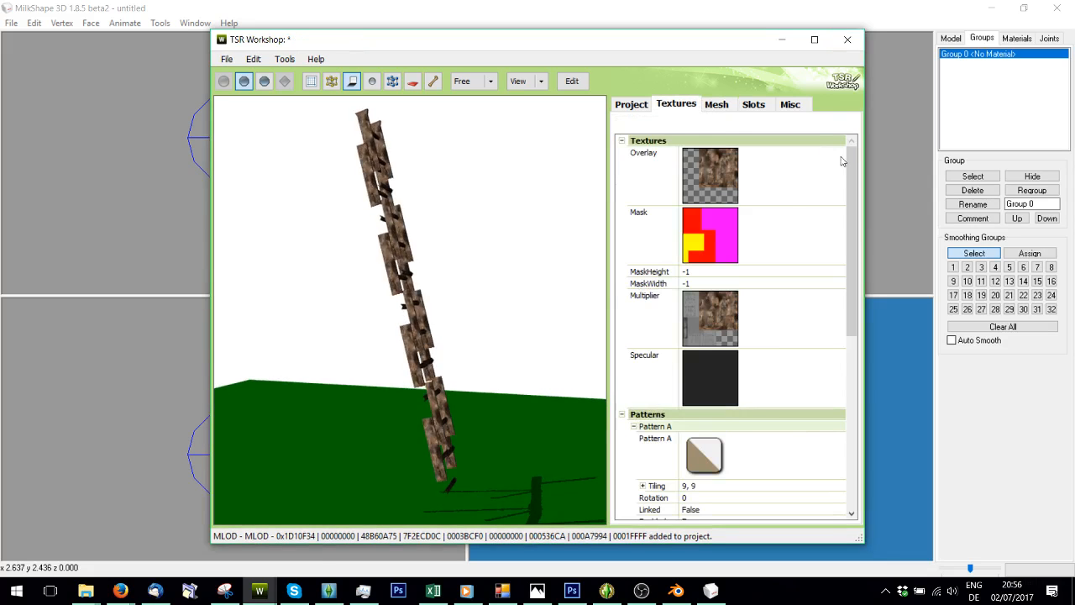
{"action": "left_click", "coordinate": [832, 156]}
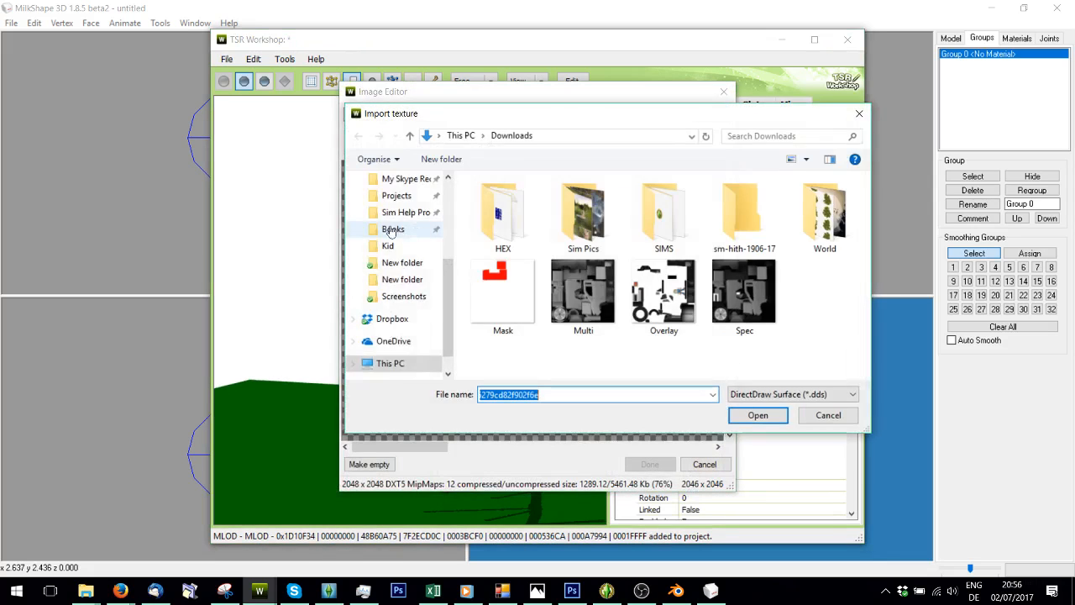
{"action": "scroll", "coordinate": [392, 232], "scroll_direction": "up", "scroll_amount": 3}
{"action": "left_click", "coordinate": [641, 306]}
{"action": "double_click", "coordinate": [641, 306]}
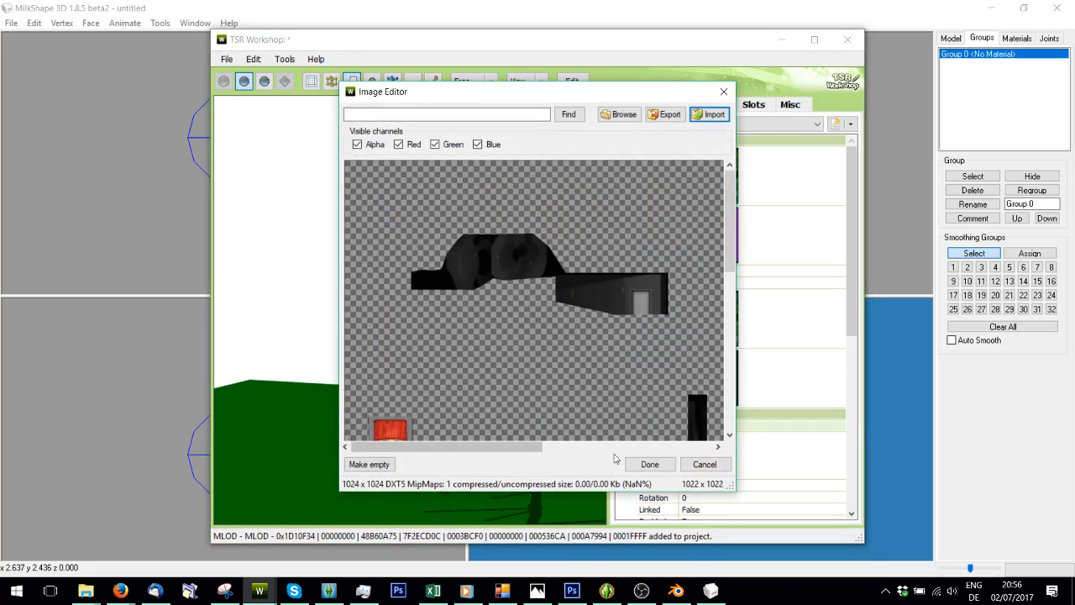
{"action": "left_click", "coordinate": [637, 462]}
{"action": "left_click", "coordinate": [529, 351]}
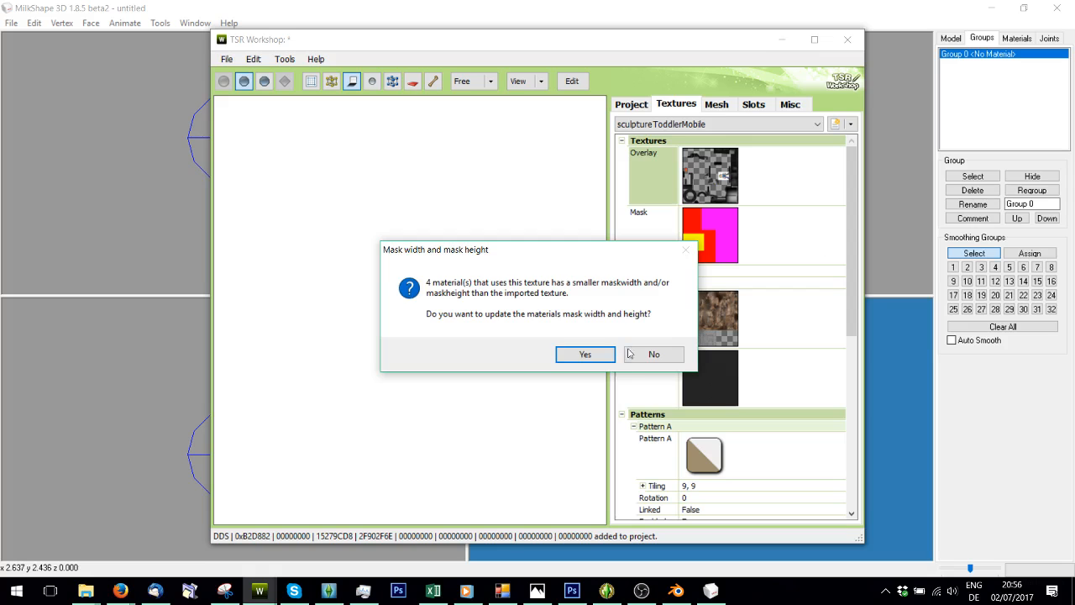
{"action": "left_click", "coordinate": [606, 355]}
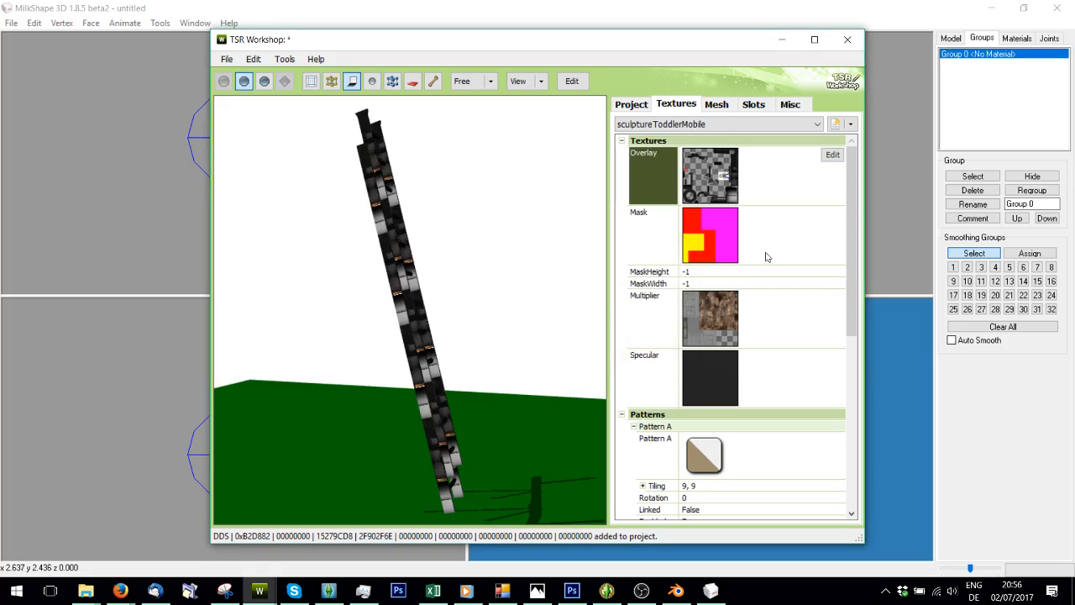
- Replace the Mask texture with the Mask DDS image from Downloads
{"action": "left_click", "coordinate": [787, 244]}
{"action": "left_click_drag", "start_coordinate": [500, 267], "coordinate": [308, 337]}
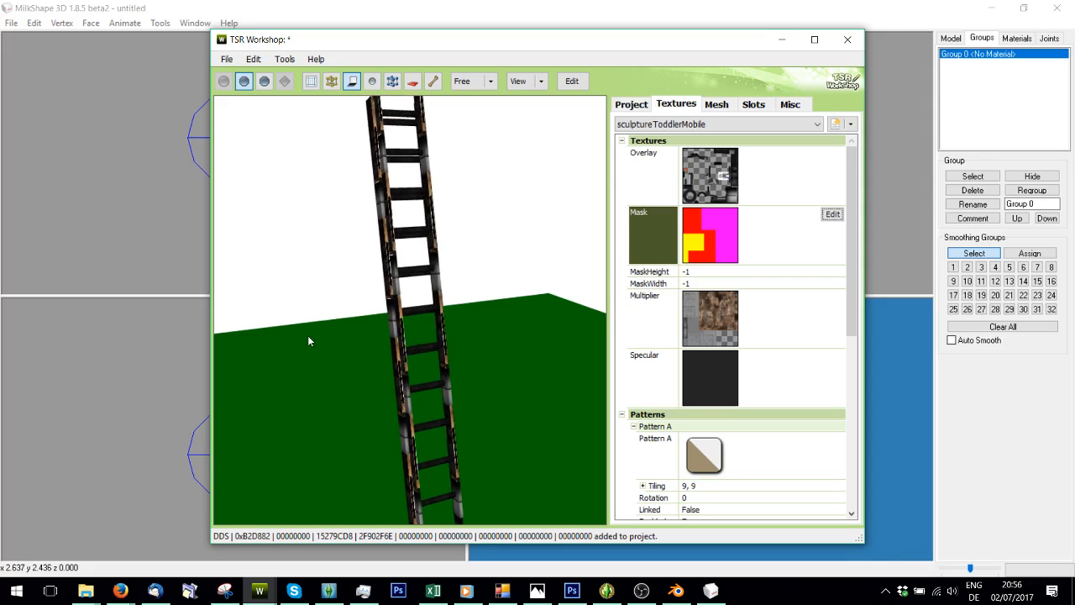
{"action": "left_click", "coordinate": [835, 216]}
{"action": "left_click", "coordinate": [714, 112]}
{"action": "left_click", "coordinate": [521, 295]}
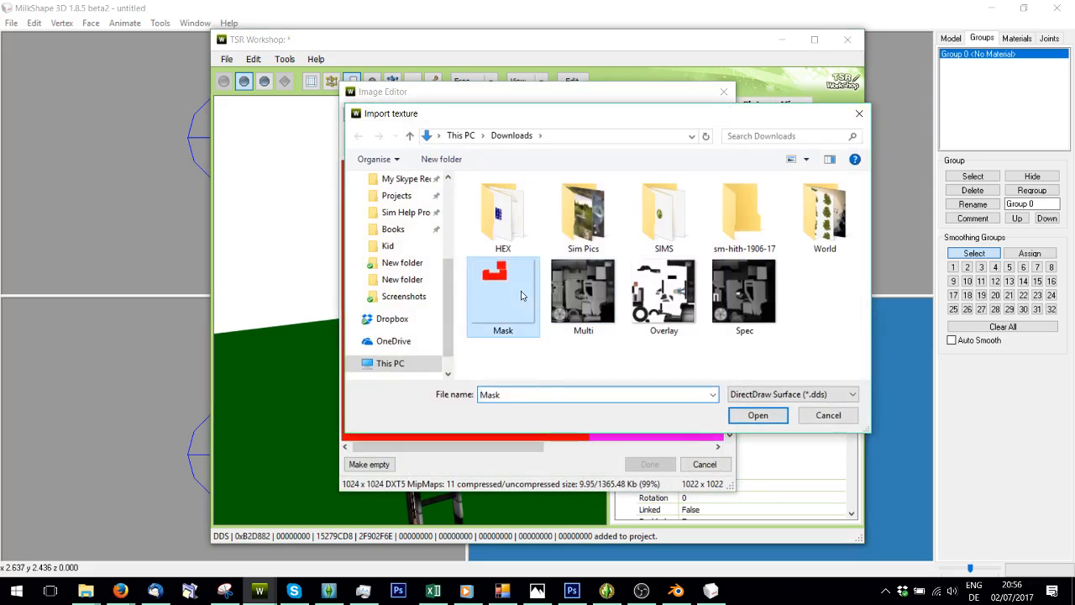
{"action": "double_click", "coordinate": [521, 295]}
{"action": "left_click", "coordinate": [649, 464]}
{"action": "left_click", "coordinate": [504, 342]}
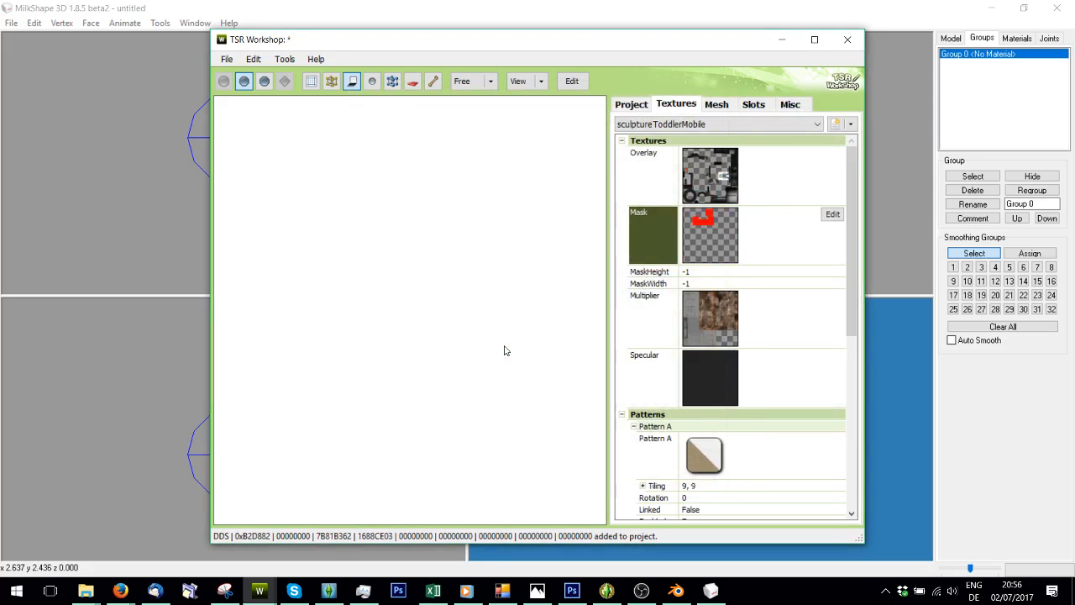
- Replace the Multiplier texture with the Multi DDS image from Downloads, overwriting the current texture
{"action": "left_click", "coordinate": [798, 311]}
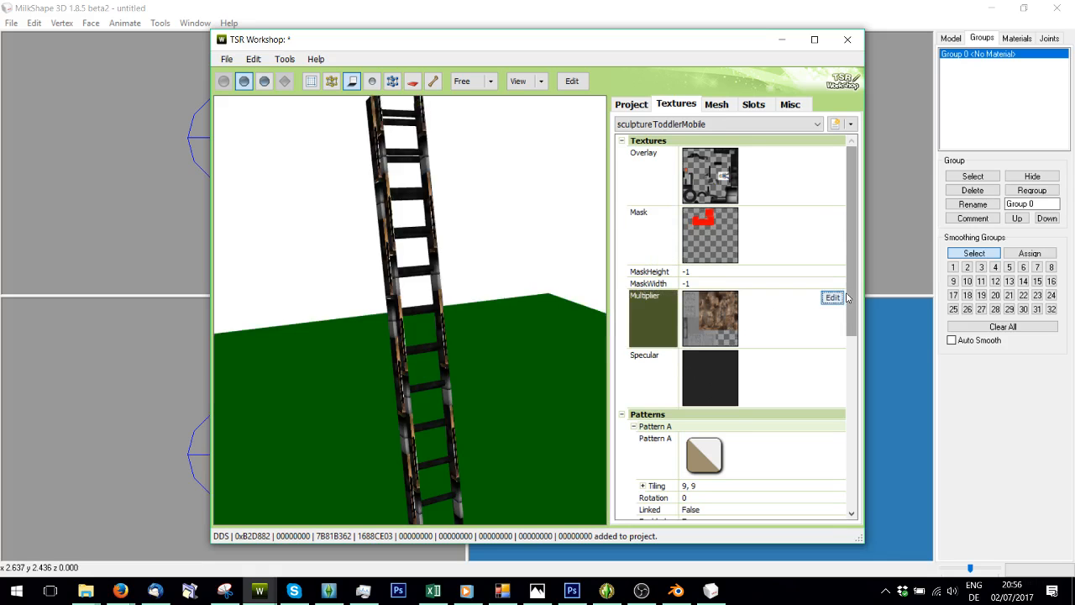
{"action": "left_click", "coordinate": [833, 297]}
{"action": "left_click", "coordinate": [710, 115]}
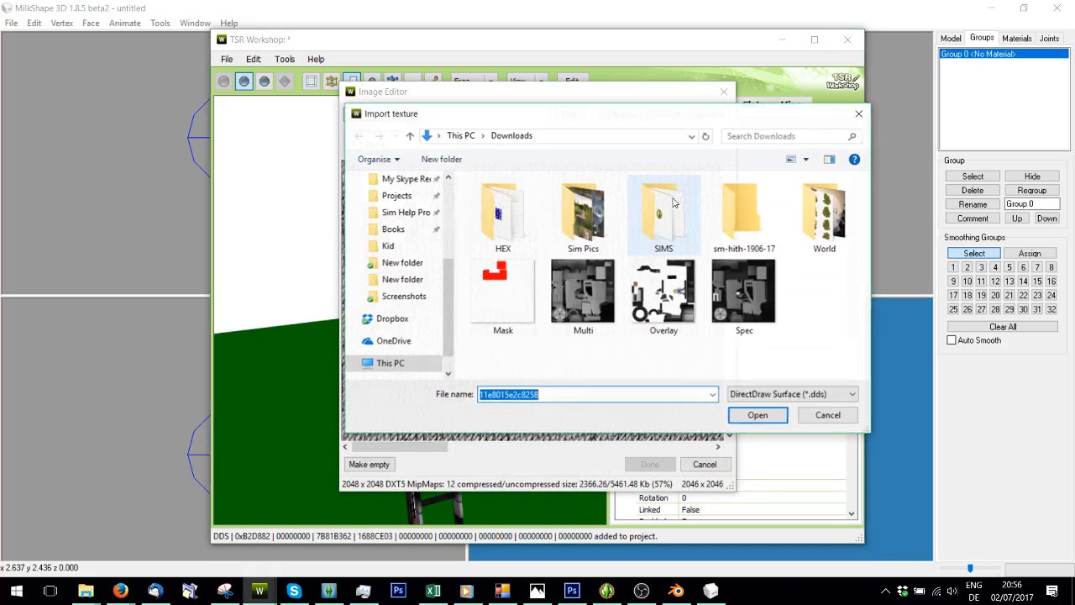
{"action": "double_click", "coordinate": [599, 300]}
{"action": "left_click", "coordinate": [650, 464]}
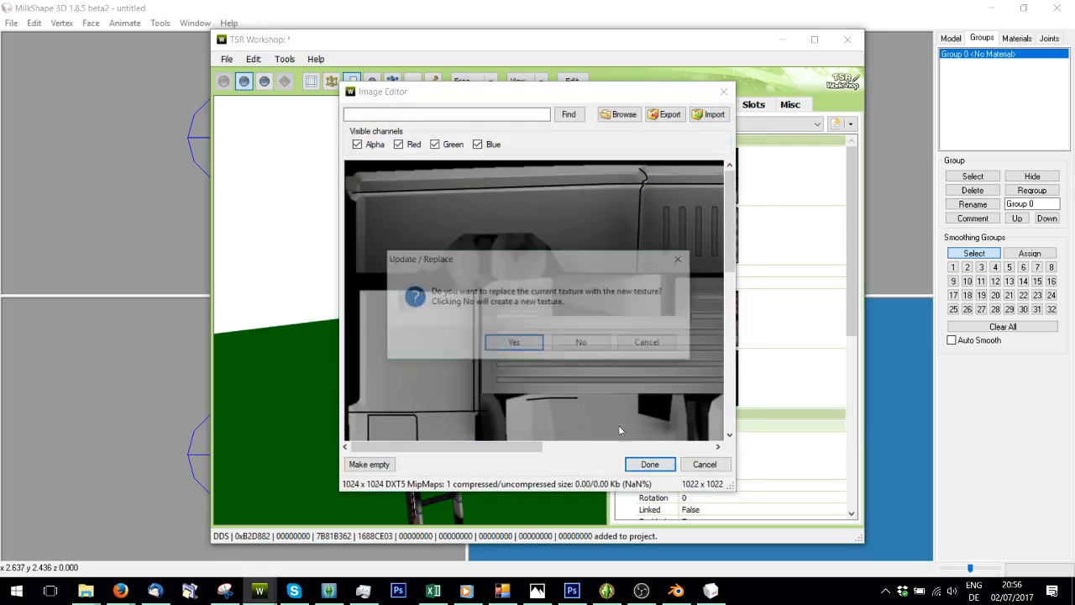
{"action": "left_click", "coordinate": [514, 343]}
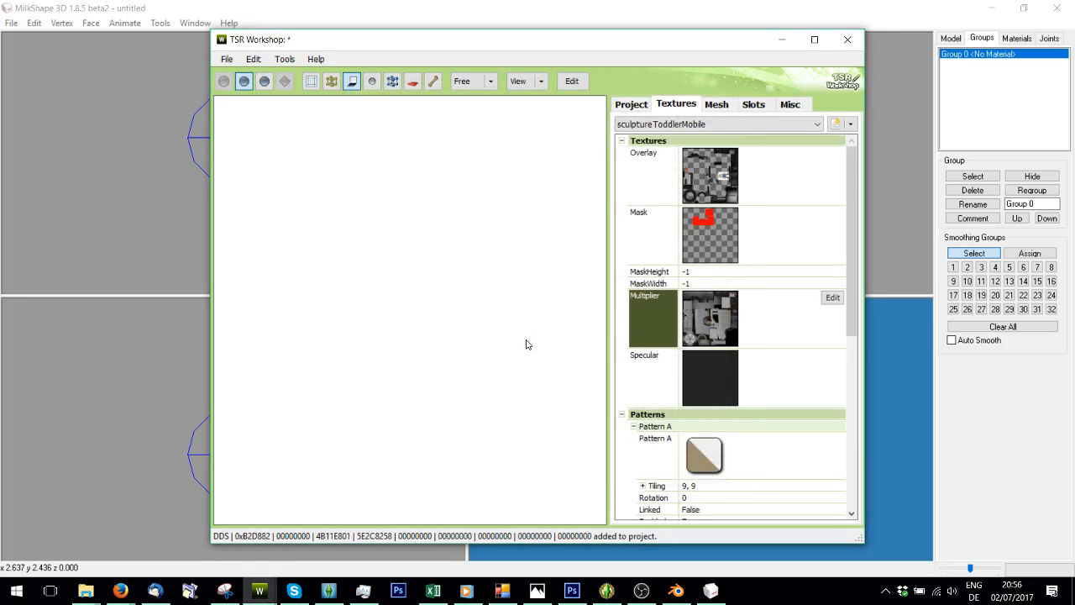
- Enable Pattern D and Pattern C by setting their Enabled properties to True
{"action": "scroll", "coordinate": [798, 340], "scroll_direction": "down", "scroll_amount": 4}
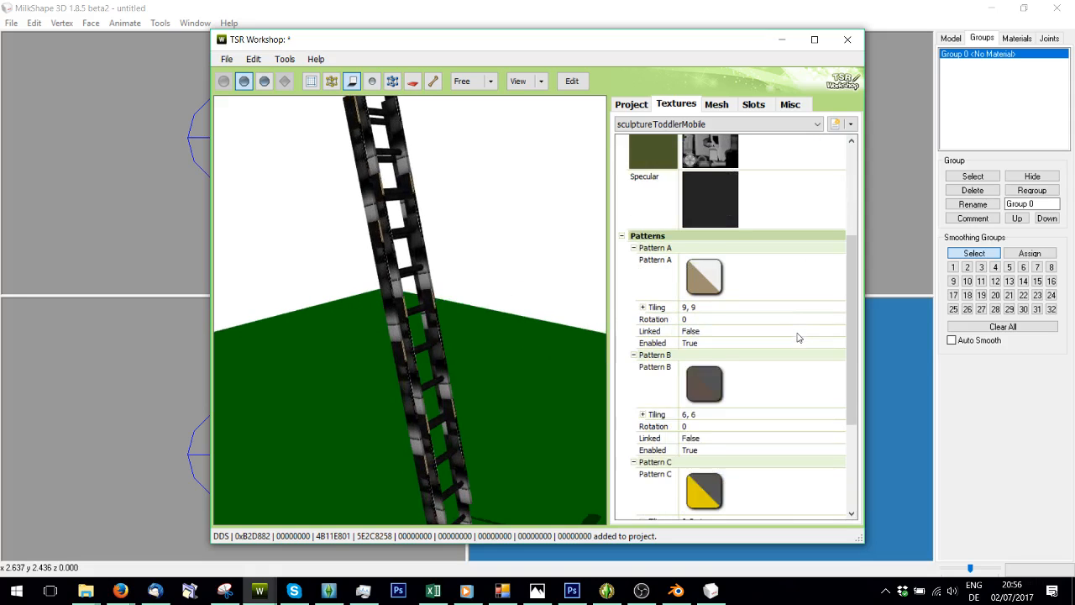
{"action": "scroll", "coordinate": [798, 338], "scroll_direction": "down", "scroll_amount": 3}
{"action": "scroll", "coordinate": [783, 512], "scroll_direction": "down", "scroll_amount": 1}
{"action": "left_click", "coordinate": [827, 495]}
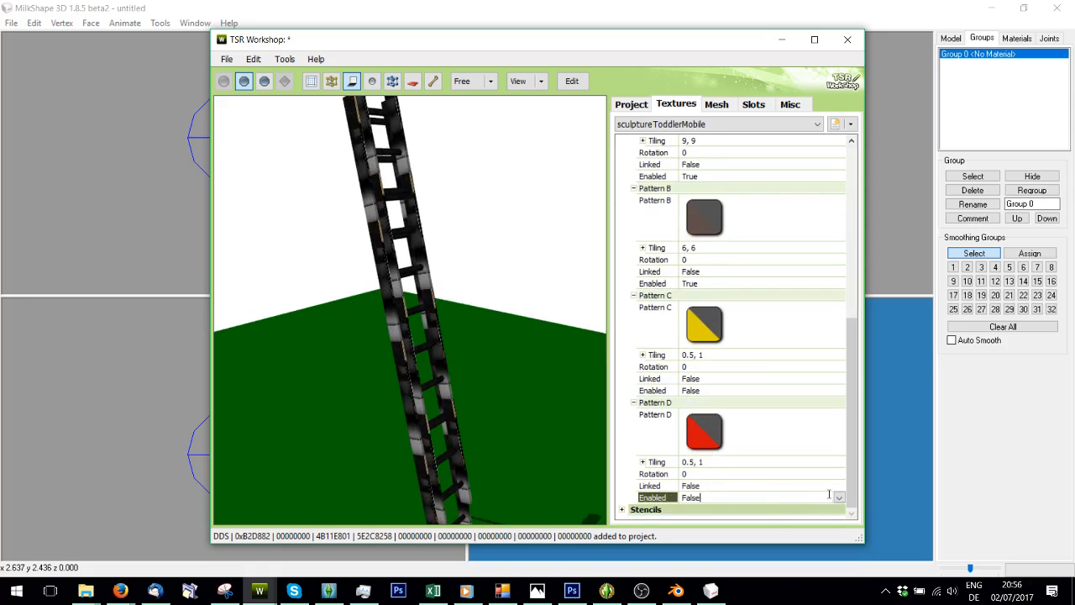
{"action": "left_click", "coordinate": [839, 498]}
{"action": "left_click", "coordinate": [760, 507]}
{"action": "left_click", "coordinate": [838, 497]}
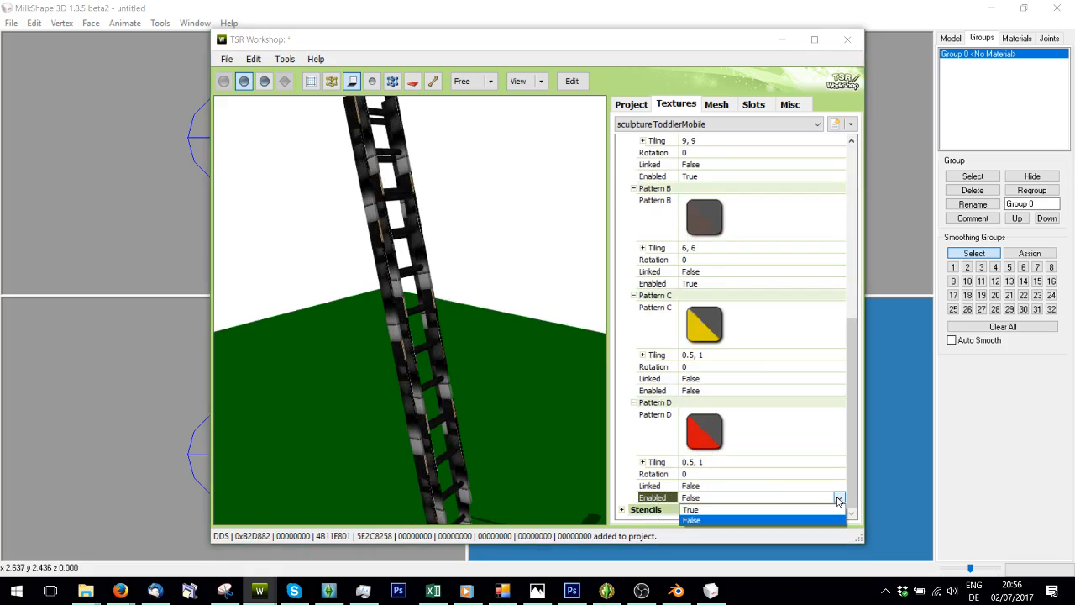
{"action": "left_click", "coordinate": [838, 498]}
{"action": "left_click", "coordinate": [838, 497]}
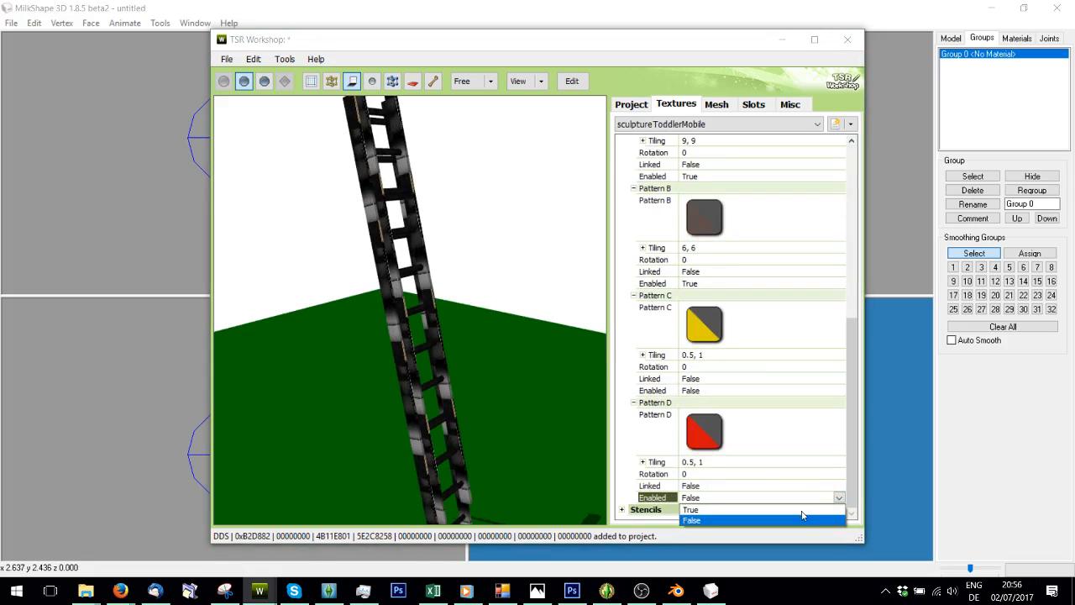
{"action": "left_click", "coordinate": [840, 394]}
{"action": "left_click", "coordinate": [838, 390]}
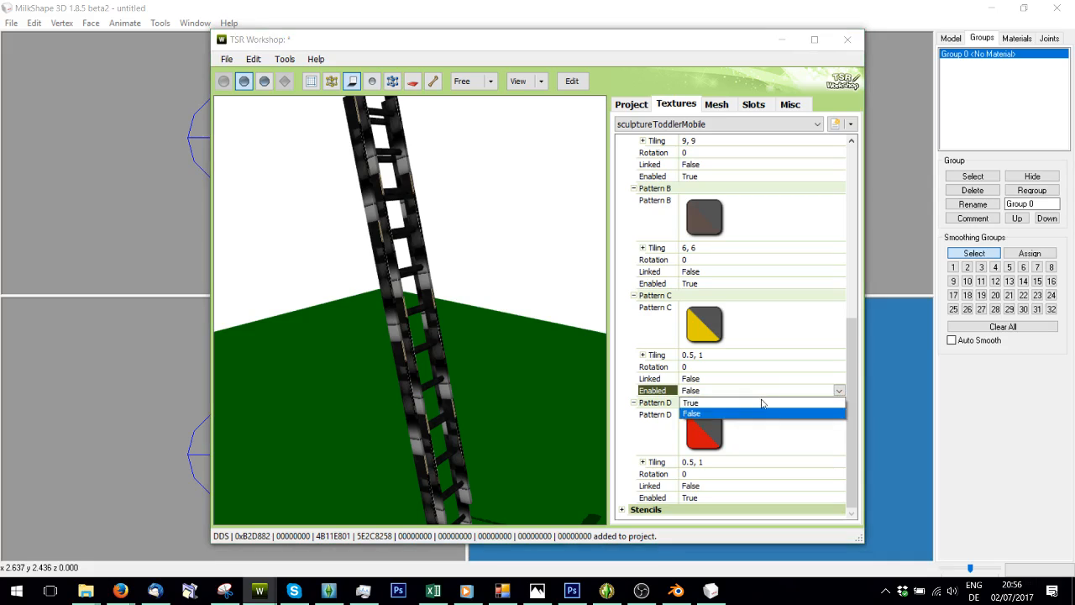
{"action": "left_click", "coordinate": [814, 277]}
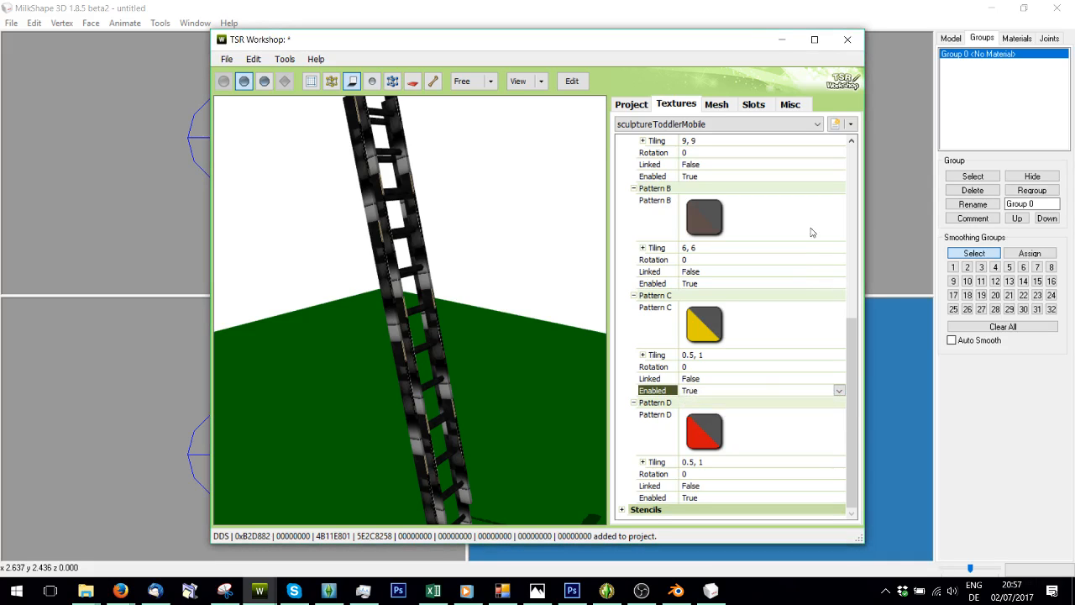
- Switch to the carPickup2door project, edit Pattern C's solid colour and apply it
{"action": "mouse_move", "coordinate": [259, 590]}
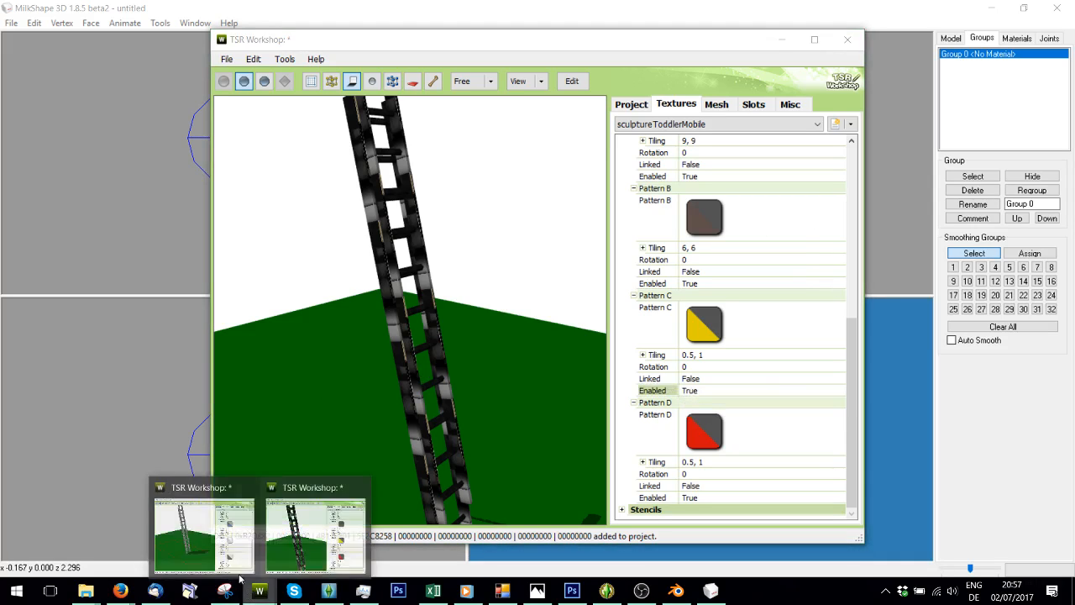
{"action": "left_click", "coordinate": [221, 515]}
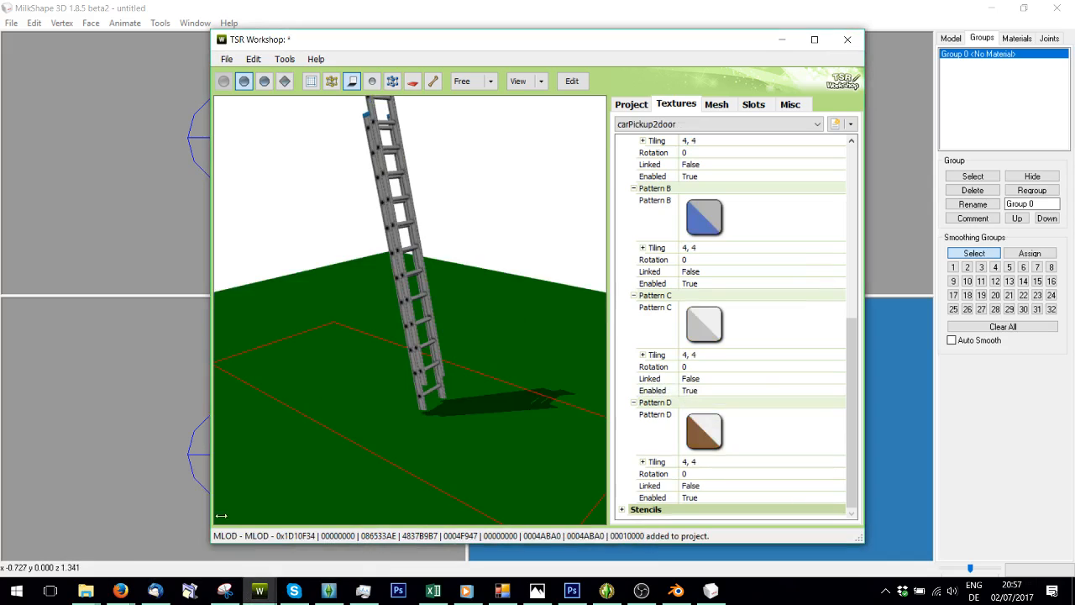
{"action": "left_click", "coordinate": [732, 319]}
{"action": "left_click", "coordinate": [832, 310]}
{"action": "left_click", "coordinate": [681, 200]}
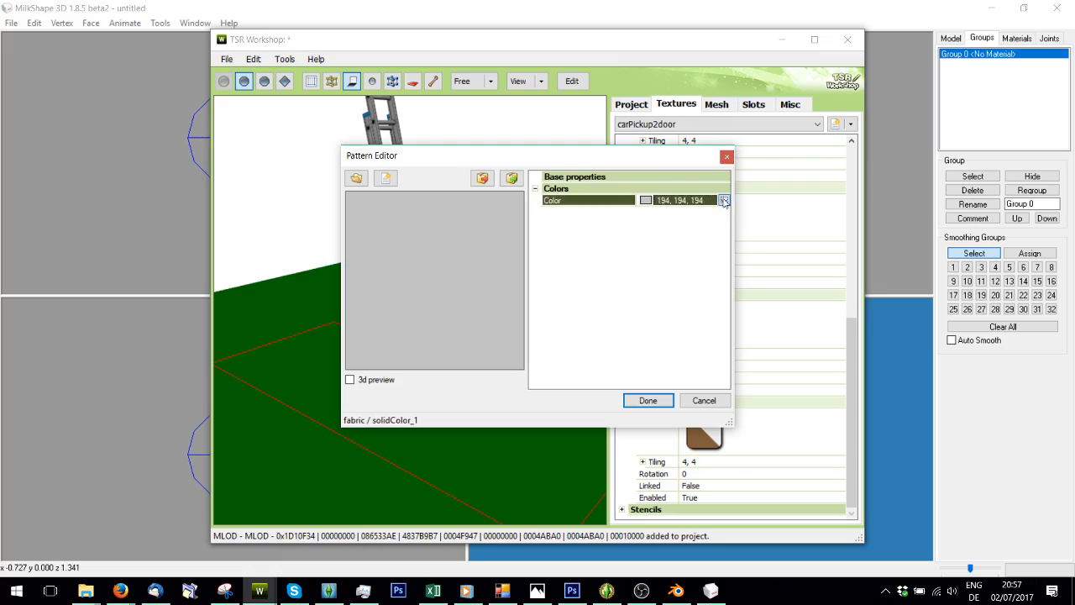
{"action": "left_click", "coordinate": [726, 200]}
{"action": "left_click", "coordinate": [662, 288]}
{"action": "left_click", "coordinate": [645, 399]}
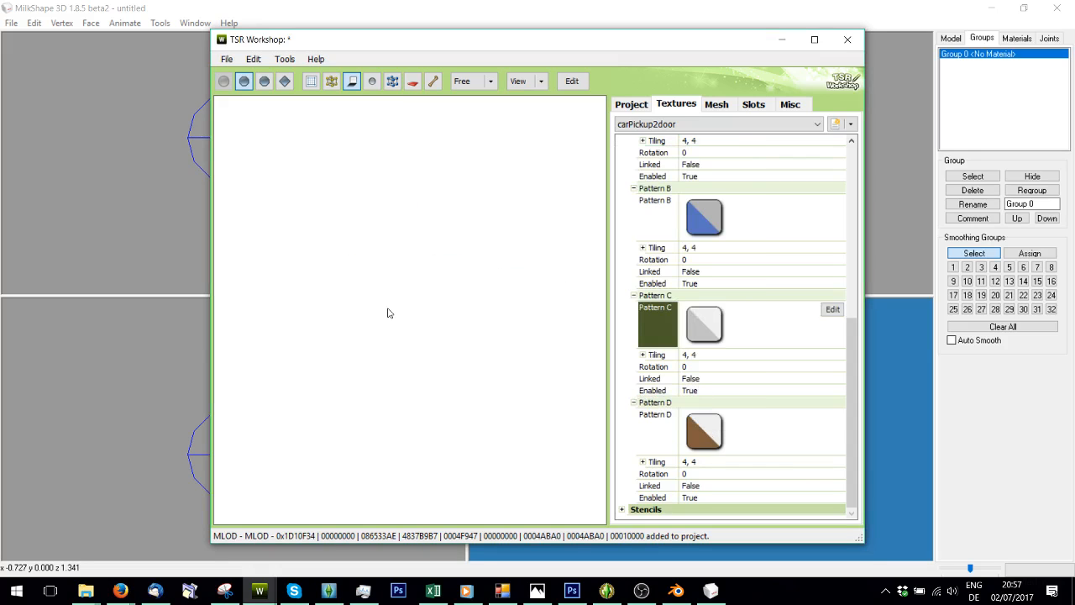
- Examine the carPickup2door ladder from several angles, its texture set, and the diffuse map of its mesh material
{"action": "left_click_drag", "start_coordinate": [387, 308], "coordinate": [337, 281]}
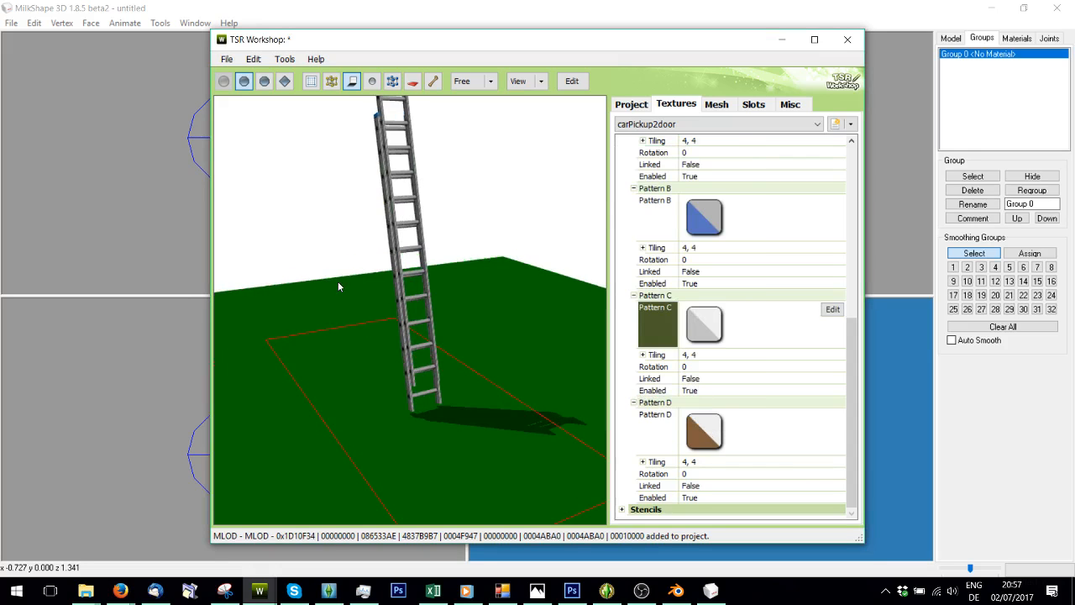
{"action": "scroll", "coordinate": [704, 317], "scroll_direction": "up", "scroll_amount": 4}
{"action": "scroll", "coordinate": [705, 320], "scroll_direction": "up", "scroll_amount": 4}
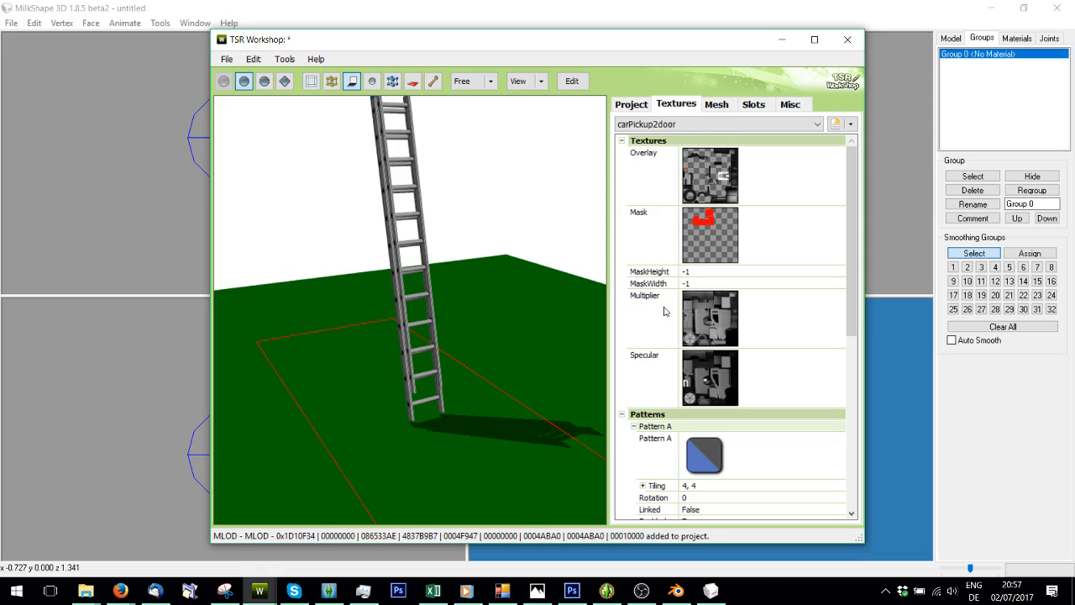
{"action": "left_click_drag", "start_coordinate": [436, 289], "coordinate": [598, 299]}
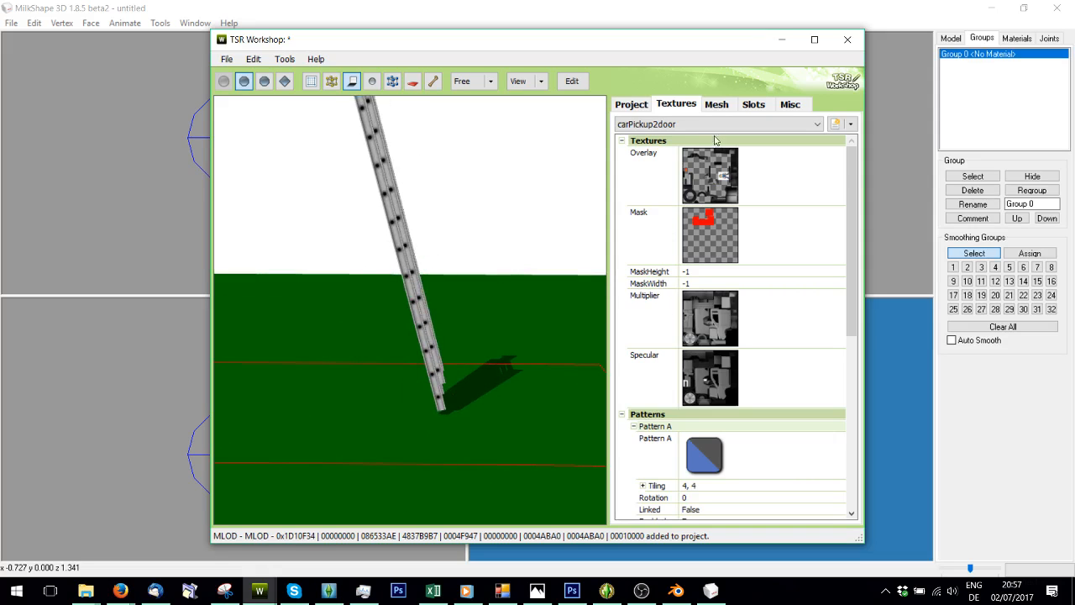
{"action": "left_click", "coordinate": [718, 105]}
{"action": "left_click", "coordinate": [850, 228]}
{"action": "left_click", "coordinate": [850, 227]}
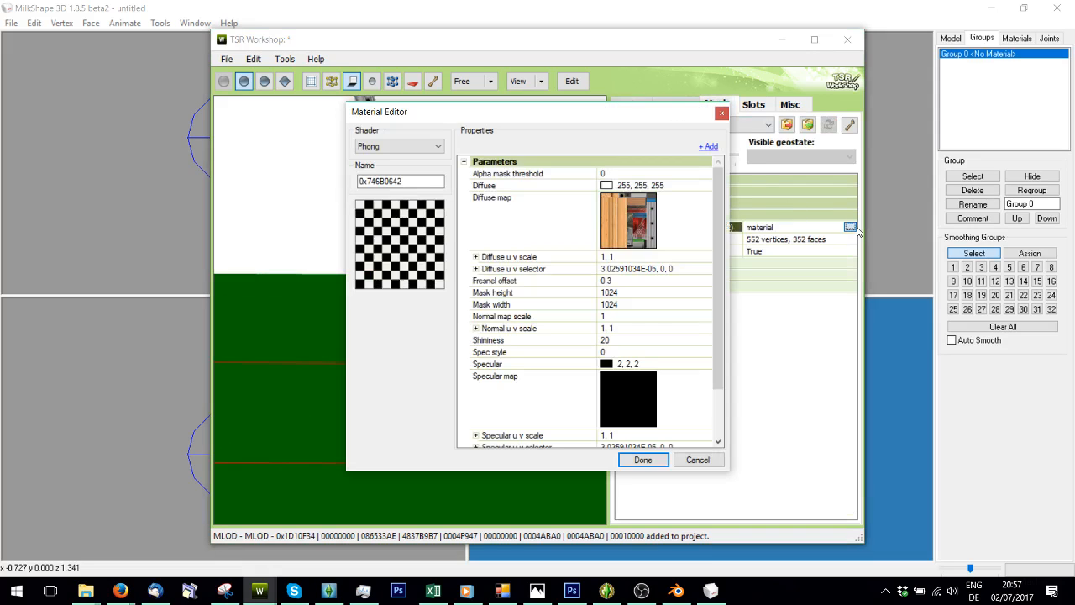
{"action": "left_click", "coordinate": [682, 217]}
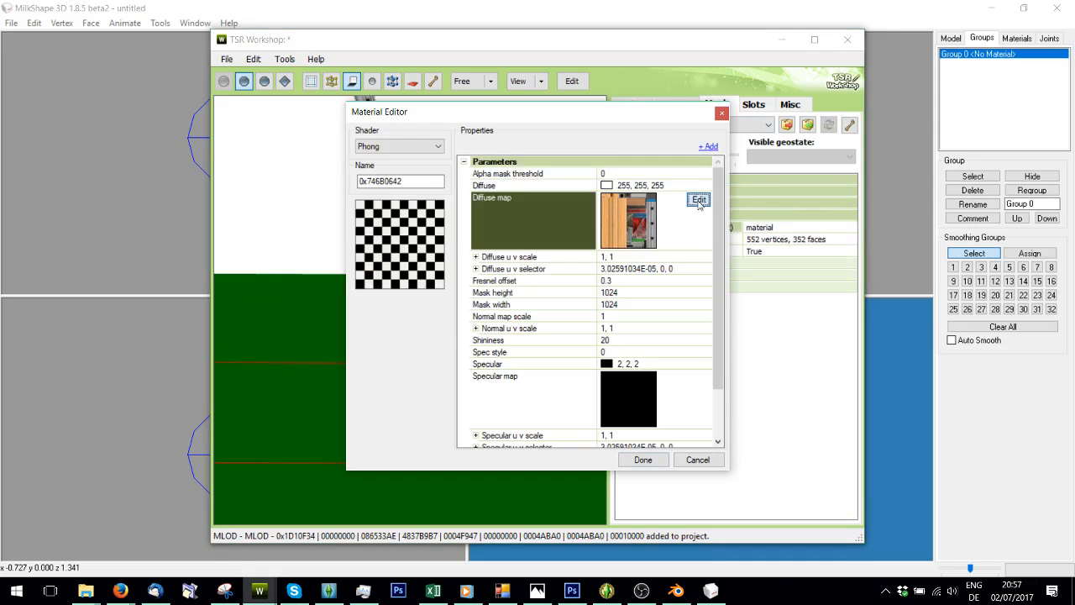
{"action": "left_click", "coordinate": [698, 205]}
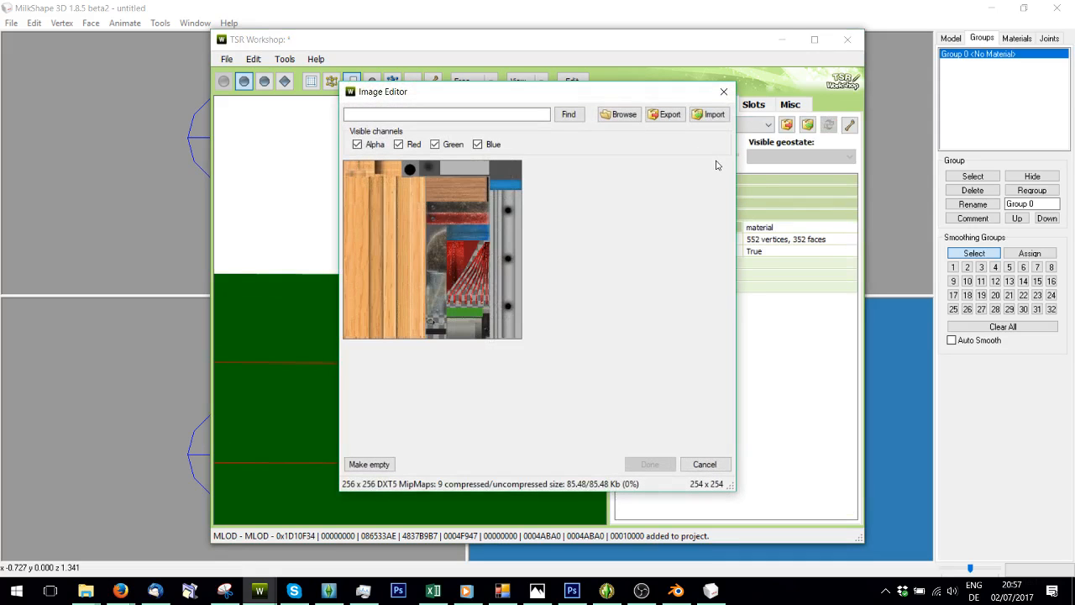
{"action": "left_click", "coordinate": [723, 93]}
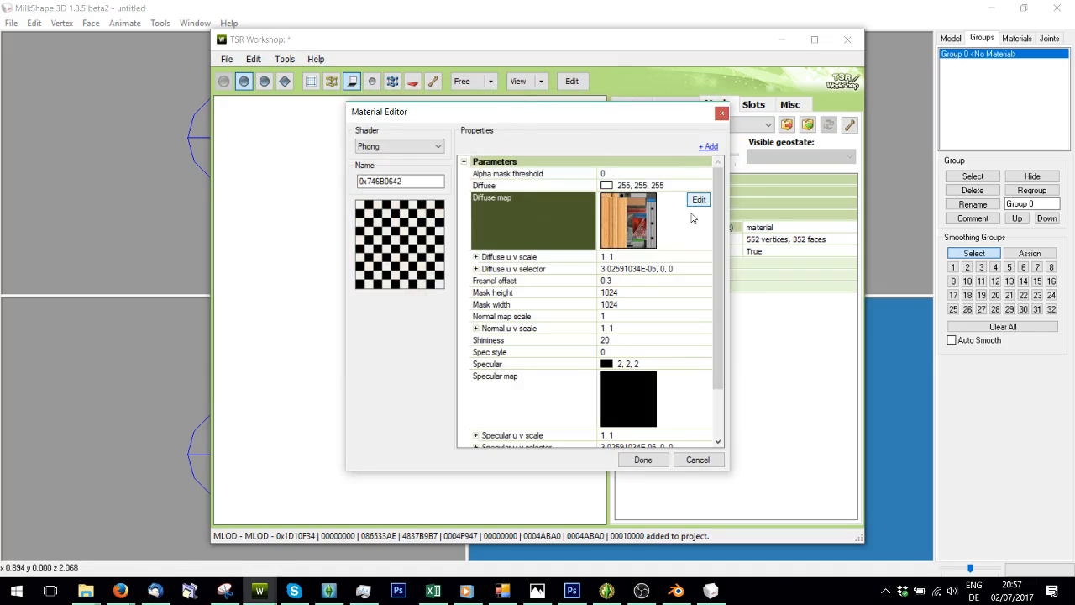
{"action": "scroll", "coordinate": [685, 201], "scroll_direction": "down", "scroll_amount": 2}
{"action": "scroll", "coordinate": [676, 185], "scroll_direction": "up", "scroll_amount": 2}
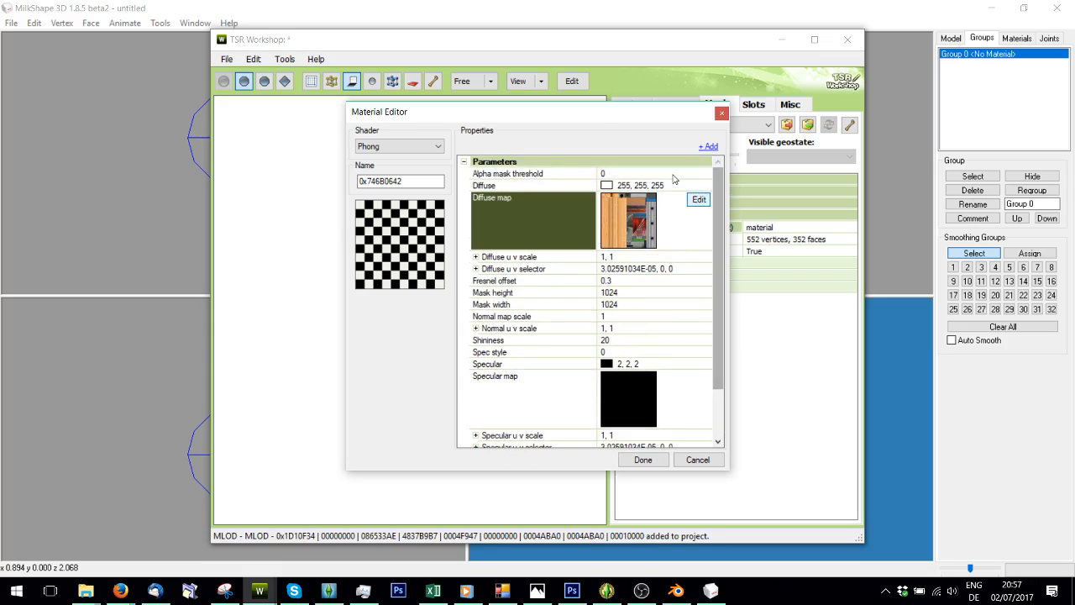
{"action": "mouse_move", "coordinate": [602, 111]}
{"action": "left_mouse_down"}
{"action": "mouse_move", "coordinate": [700, 308]}
{"action": "mouse_move", "coordinate": [600, 101]}
{"action": "left_mouse_up"}
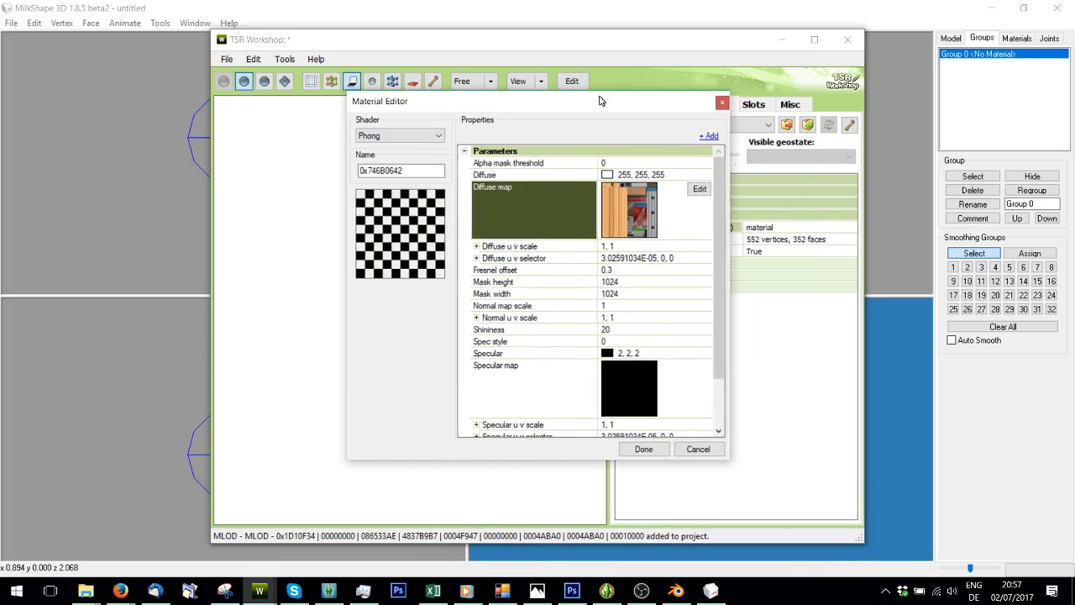
- Try to export the material's diffuse map to Downloads as a DDS file under its suggested name
{"action": "left_click", "coordinate": [699, 189]}
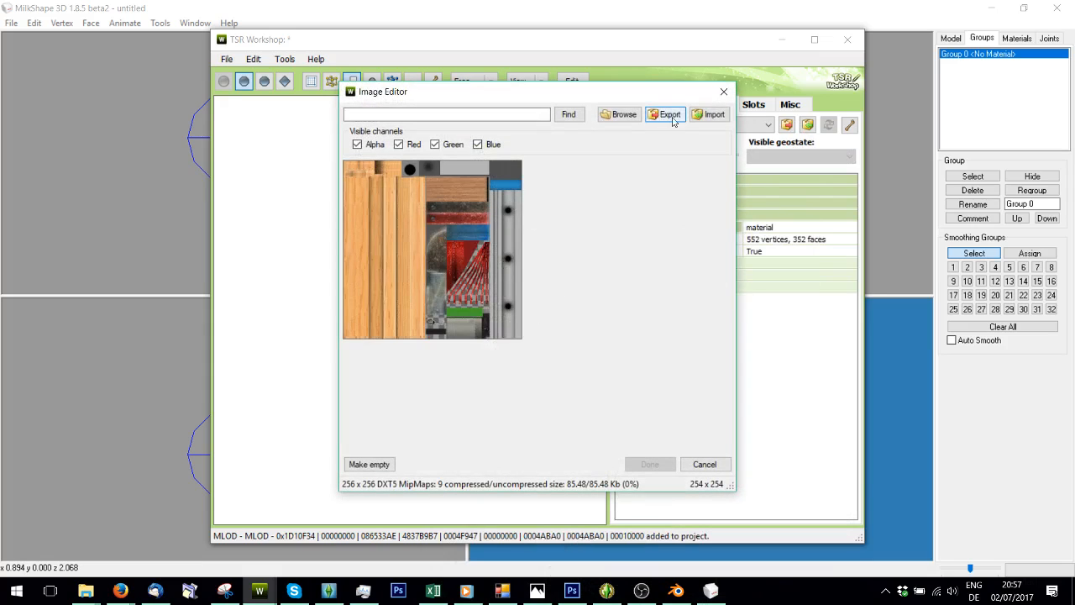
{"action": "left_click", "coordinate": [758, 415]}
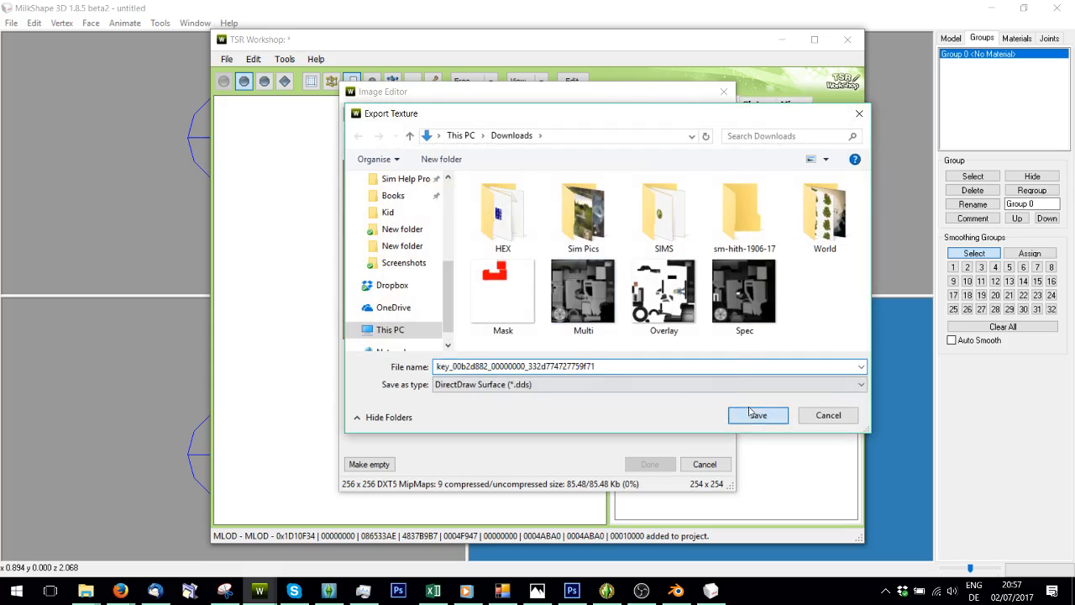
{"action": "left_click", "coordinate": [608, 350]}
{"action": "left_click", "coordinate": [580, 347]}
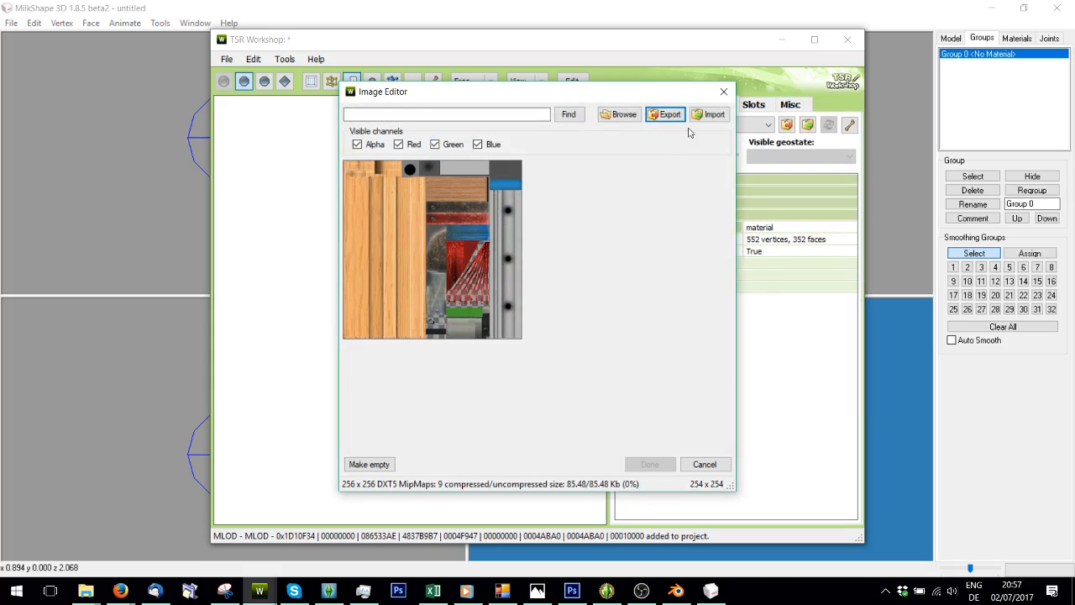
- Try exporting the diffuse map again under the suggested name, replacing the existing DDS file in Downloads
{"action": "left_click", "coordinate": [668, 114]}
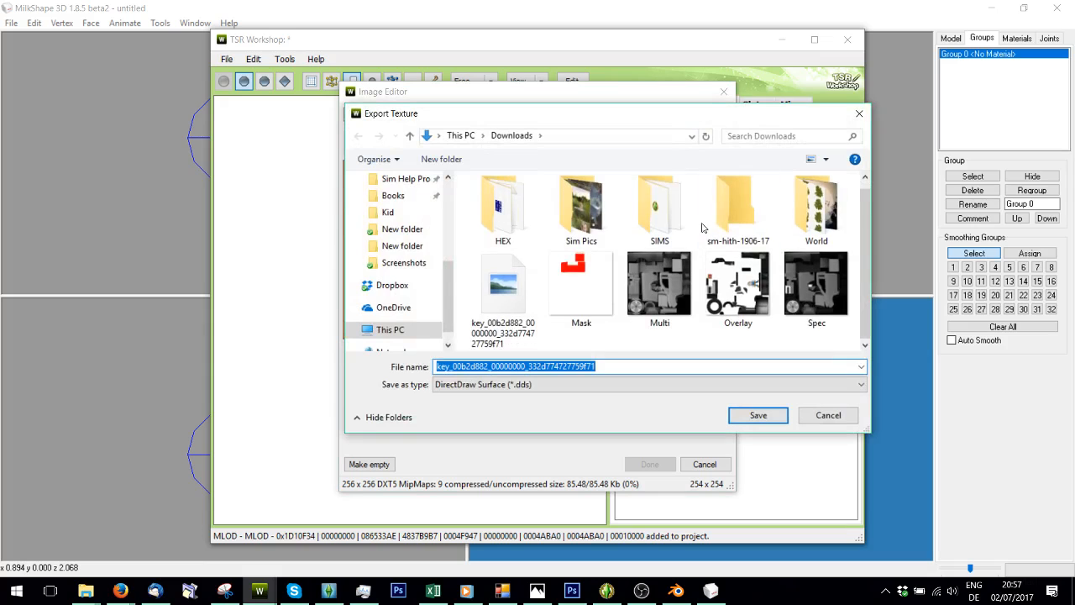
{"action": "left_click", "coordinate": [756, 413]}
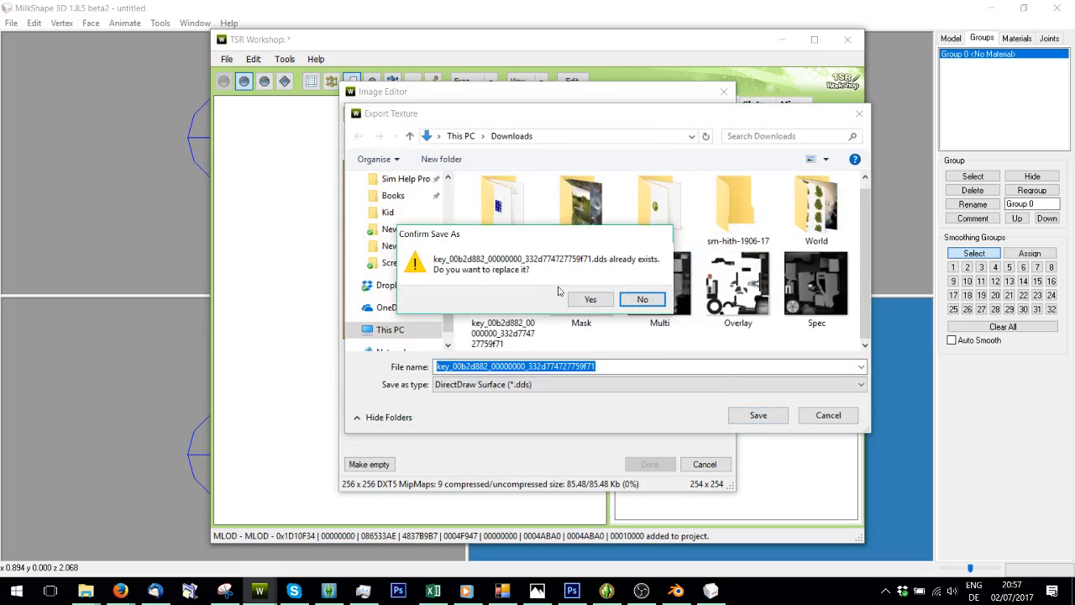
{"action": "left_click", "coordinate": [586, 300]}
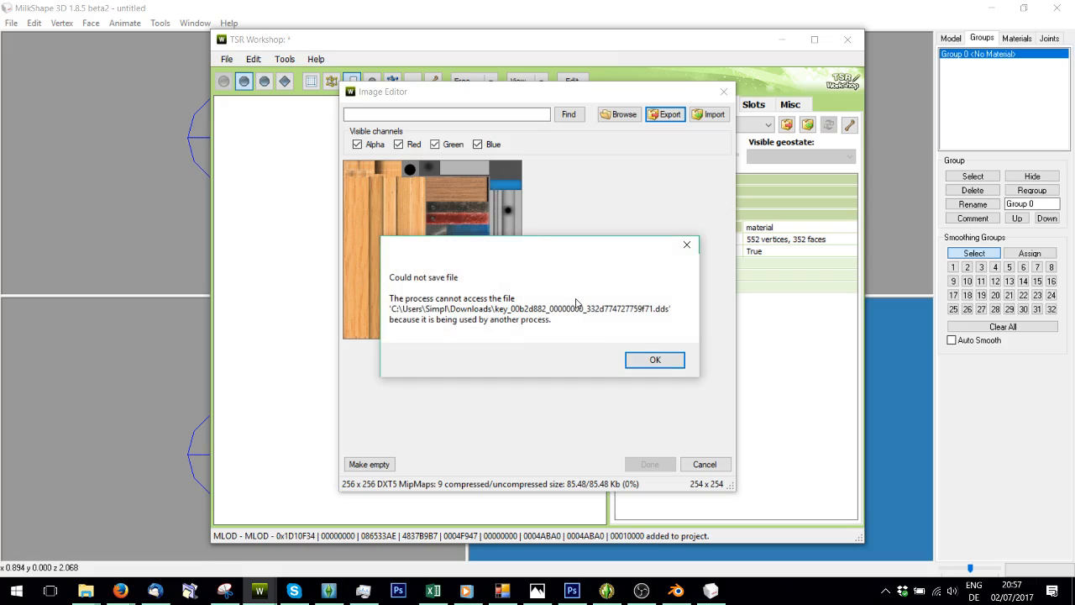
{"action": "left_click", "coordinate": [637, 358]}
{"action": "left_click", "coordinate": [581, 353]}
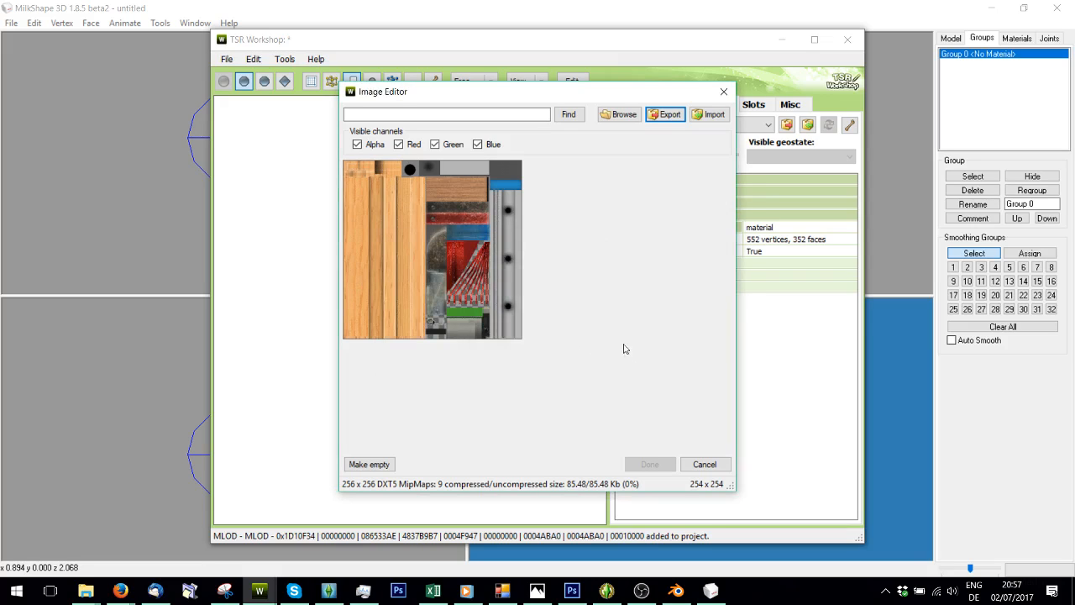
- Try to export the diffuse map to Downloads as a DDS file named d
{"action": "type", "text": "d"}
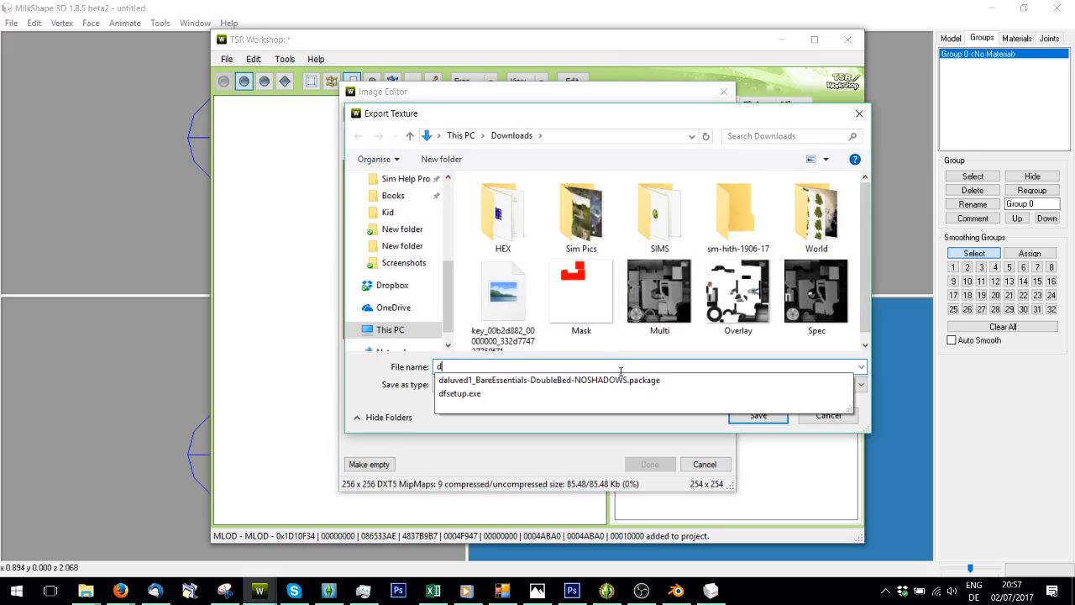
{"action": "left_click", "coordinate": [671, 355]}
{"action": "left_click", "coordinate": [758, 415]}
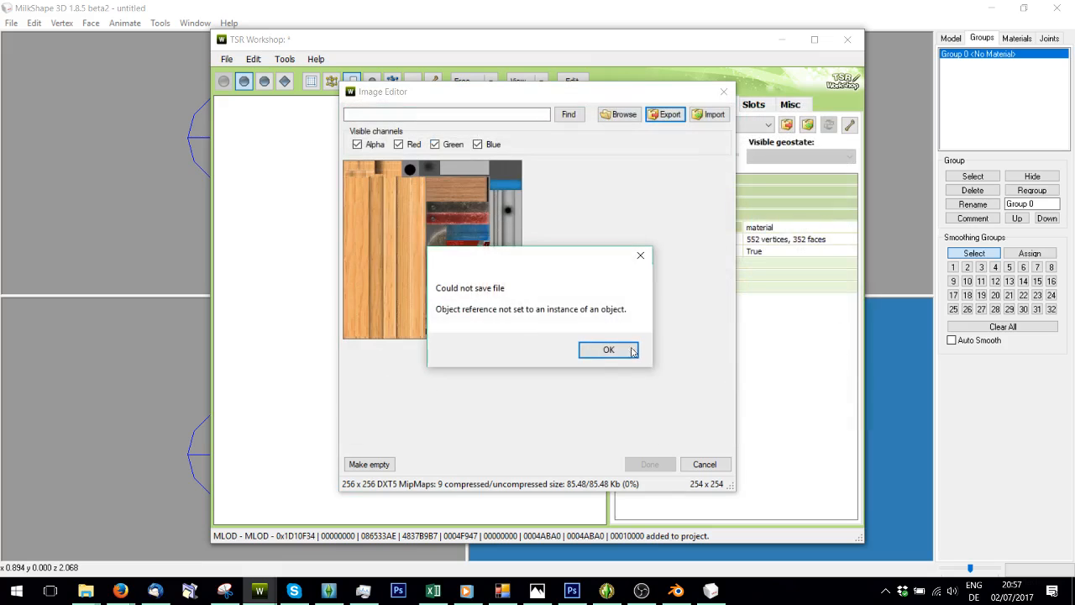
{"action": "left_click", "coordinate": [608, 353]}
{"action": "left_click", "coordinate": [578, 349]}
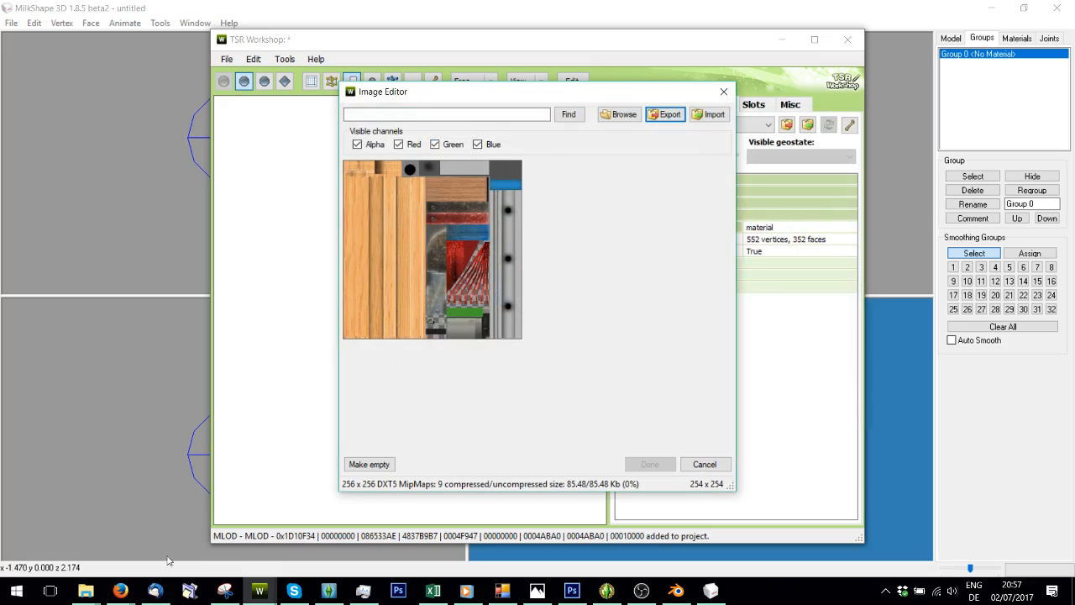
- Switch to the ladder project and try to import the exported key_00b2d882_00000000_332d774727759f71 DDS file as its Overlay texture
{"action": "mouse_move", "coordinate": [259, 590]}
{"action": "left_click", "coordinate": [220, 528]}
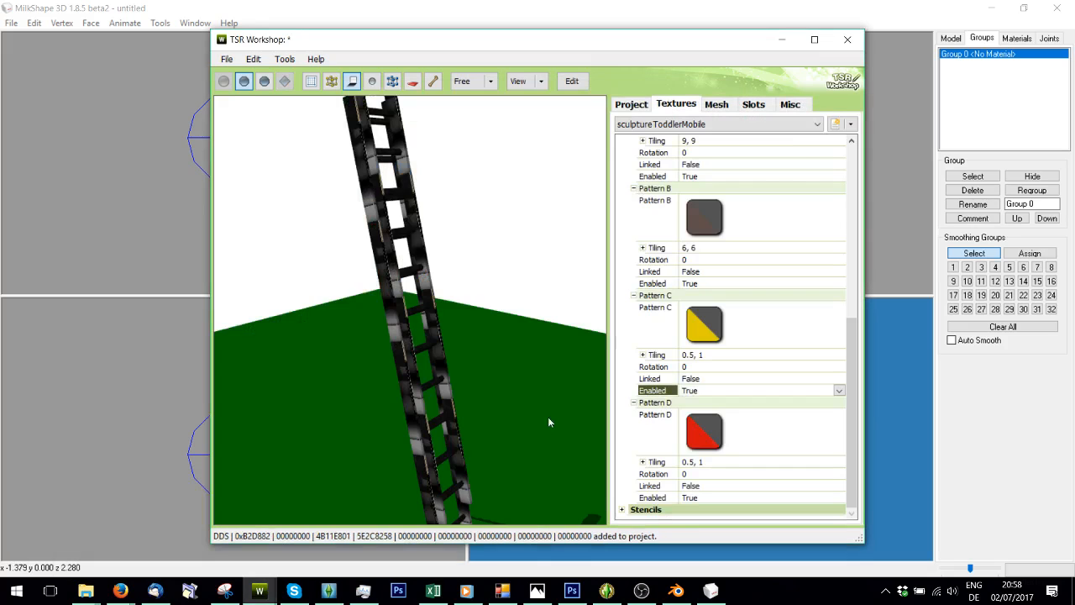
{"action": "scroll", "coordinate": [813, 222], "scroll_direction": "up", "scroll_amount": 10}
{"action": "left_click", "coordinate": [756, 158]}
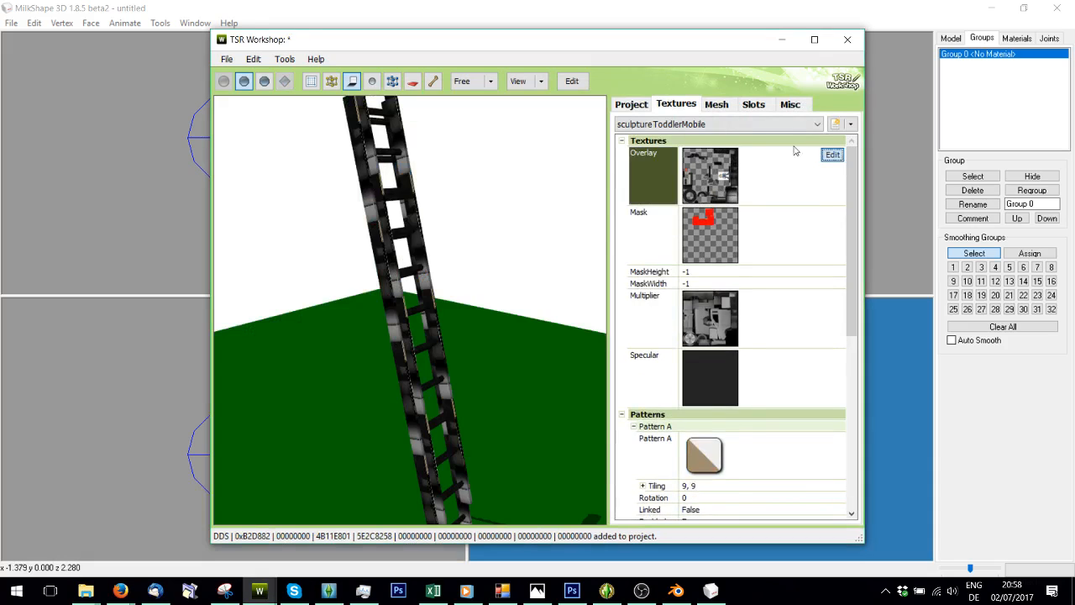
{"action": "left_click", "coordinate": [834, 157]}
{"action": "left_click", "coordinate": [719, 115]}
{"action": "scroll", "coordinate": [571, 235], "scroll_direction": "down", "scroll_amount": 1}
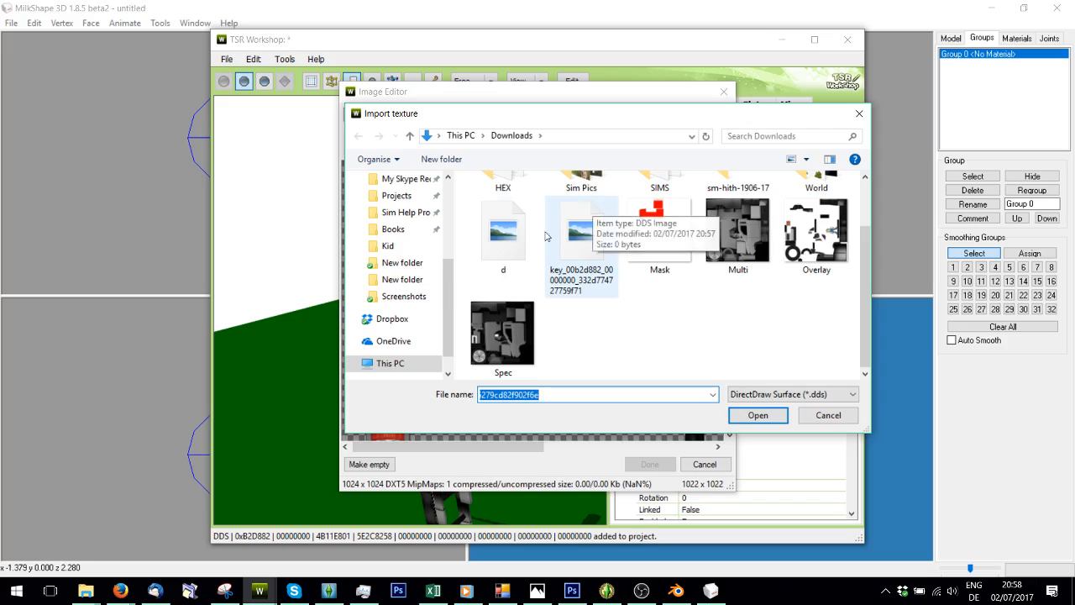
{"action": "left_click", "coordinate": [570, 248]}
{"action": "double_click", "coordinate": [569, 248]}
{"action": "left_click", "coordinate": [647, 368]}
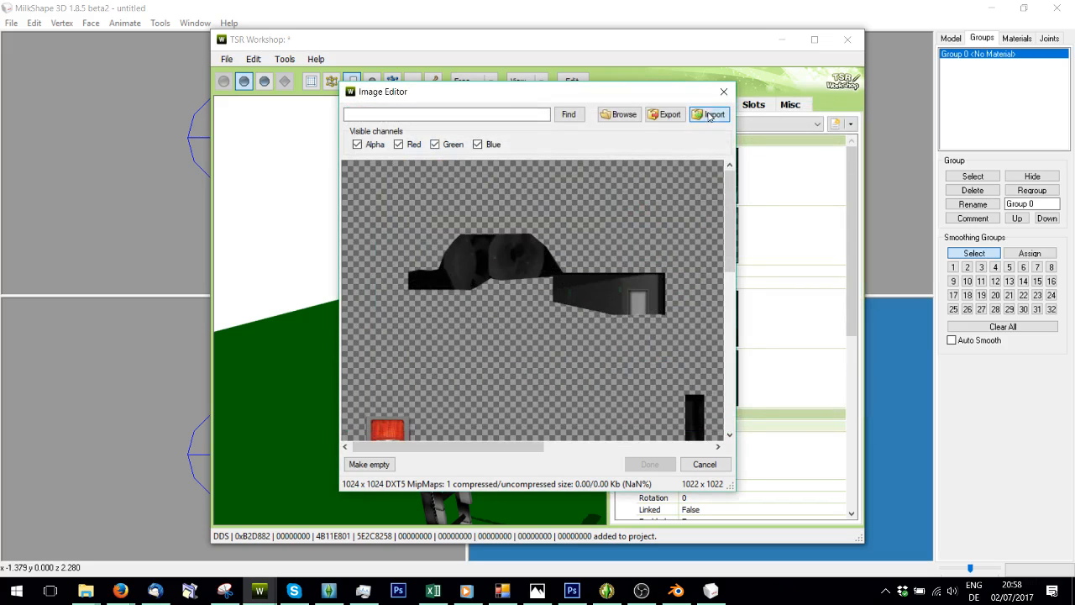
- Try to import the DDS file d from Downloads as the Overlay texture, closing the image editor without changes
{"action": "double_click", "coordinate": [504, 282]}
{"action": "left_click", "coordinate": [651, 370]}
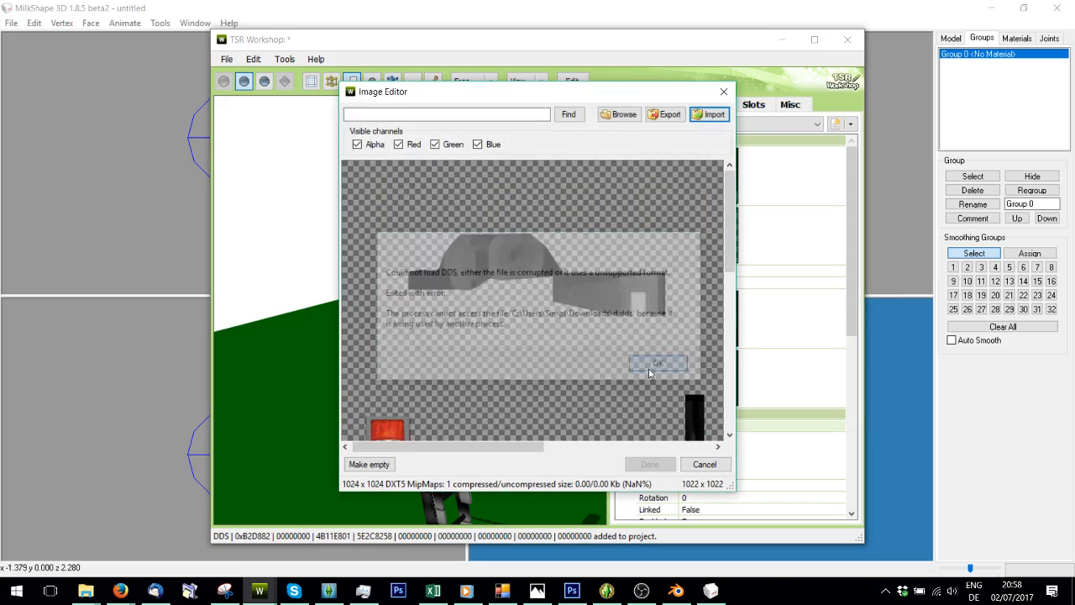
{"action": "left_click", "coordinate": [705, 463]}
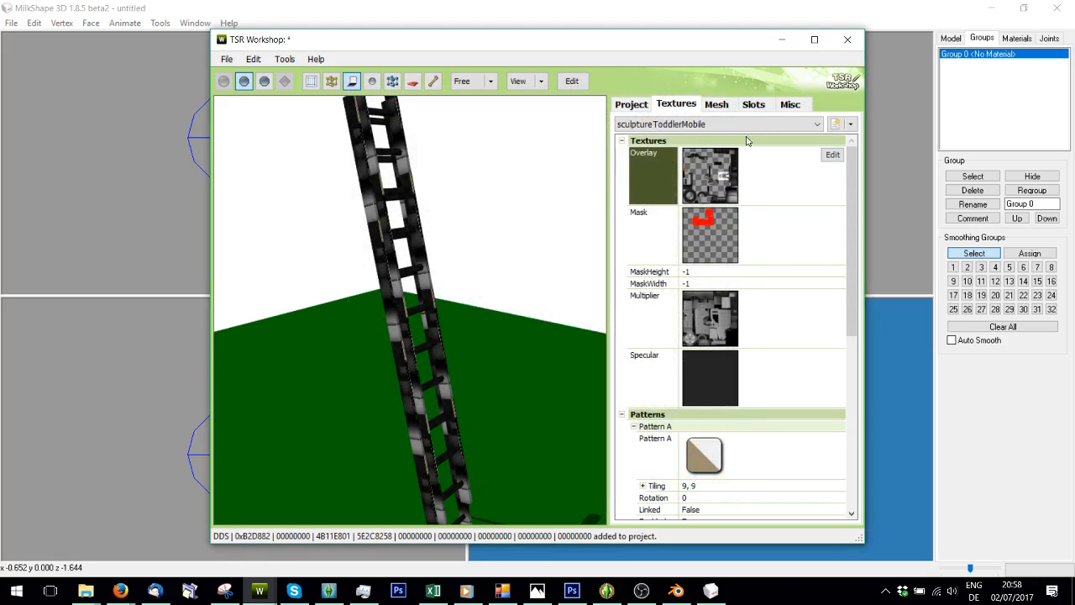
- Return to the diffuse map's image editor and try to export it as DDS over the existing Mask file in Downloads
{"action": "left_click", "coordinate": [258, 592]}
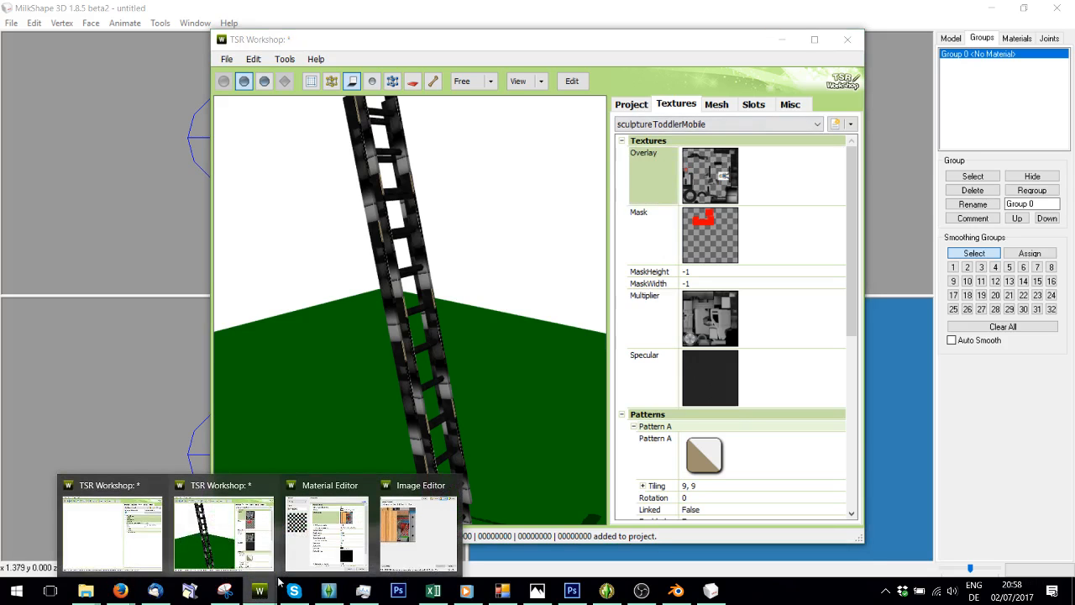
{"action": "mouse_move", "coordinate": [413, 537]}
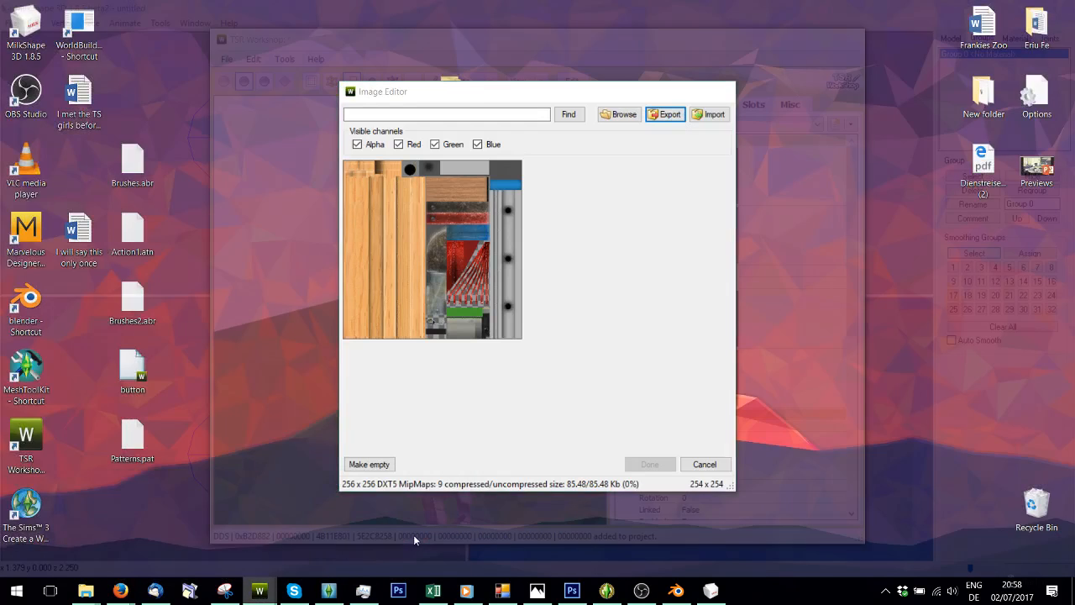
{"action": "left_click", "coordinate": [667, 114]}
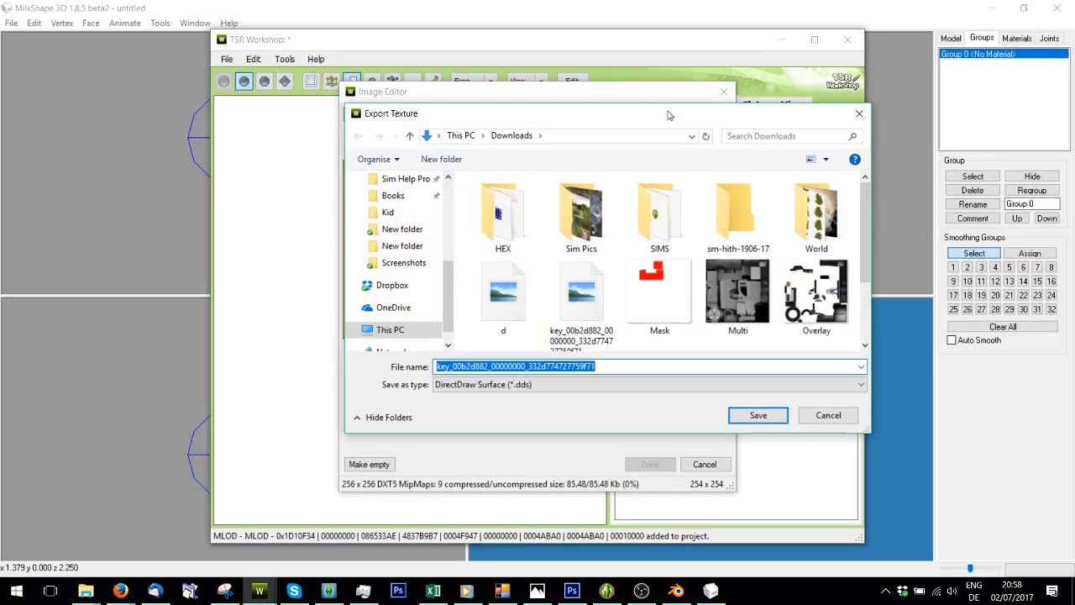
{"action": "type", "text": "df"}
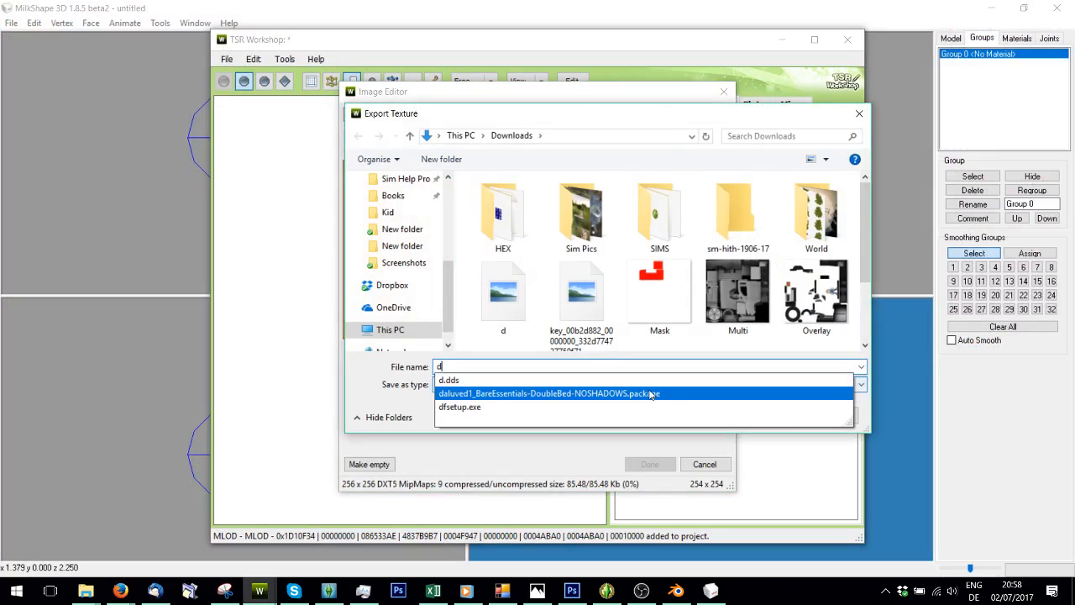
{"action": "left_click", "coordinate": [670, 338]}
{"action": "key", "text": "Return"}
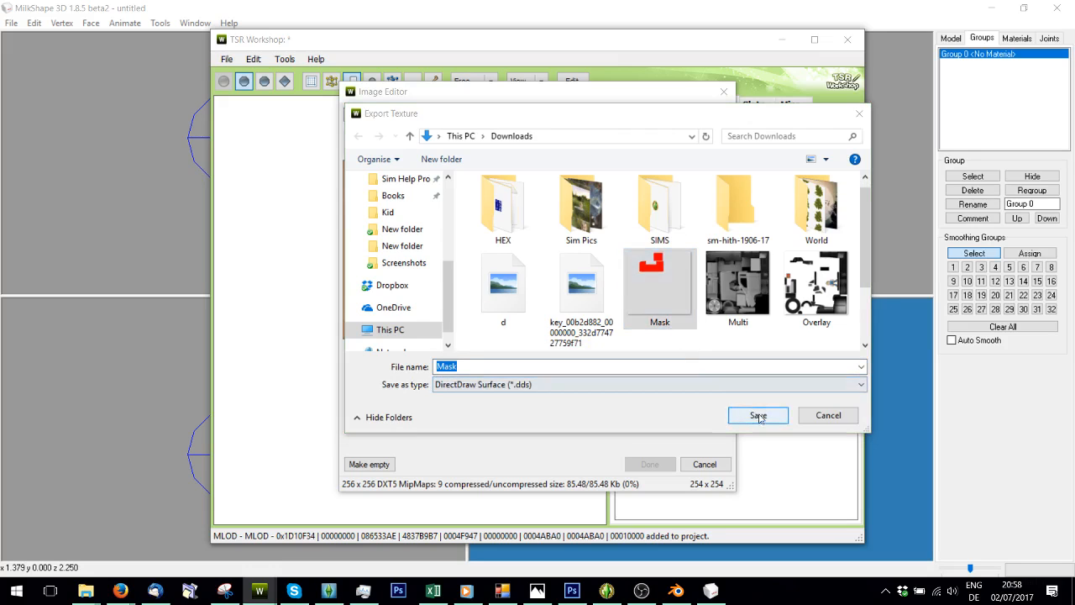
{"action": "left_click", "coordinate": [579, 300]}
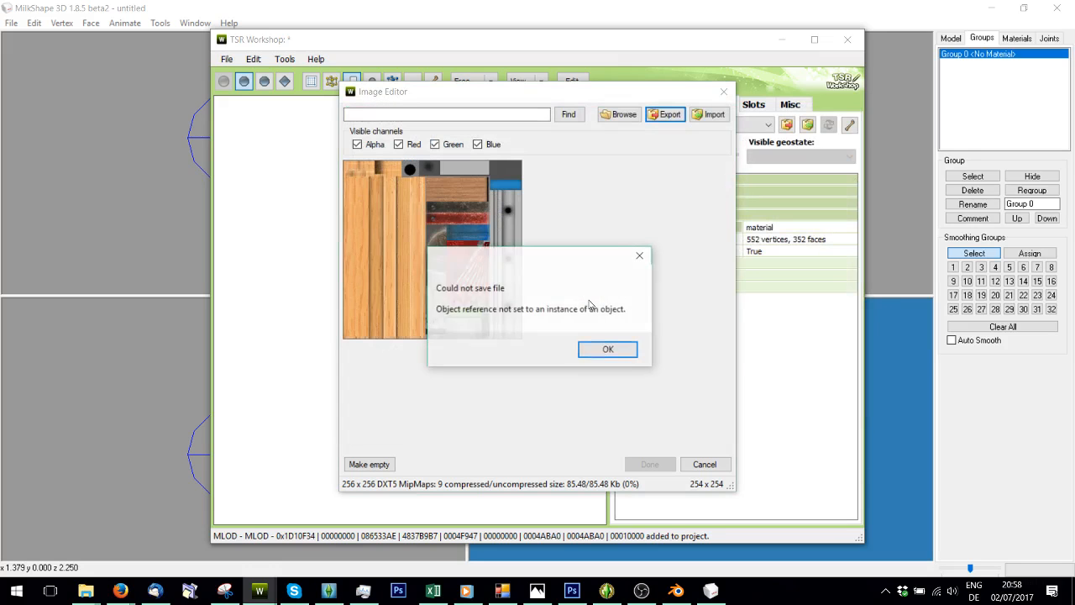
{"action": "left_click", "coordinate": [606, 351]}
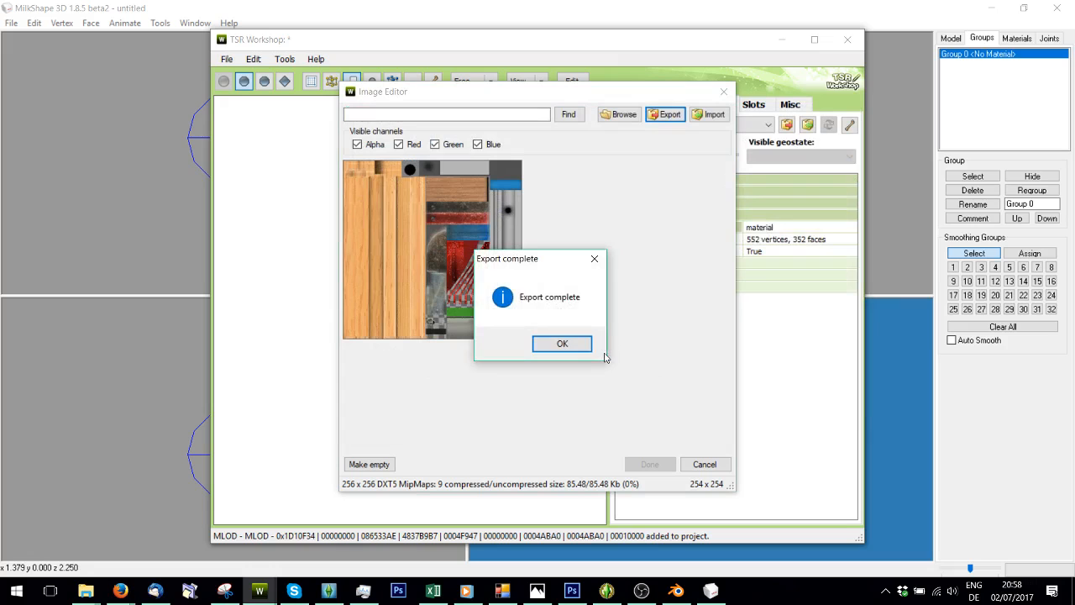
{"action": "left_click", "coordinate": [561, 344]}
- Export the diffuse map to Downloads as a PNG file under its suggested name
{"action": "left_click", "coordinate": [675, 117]}
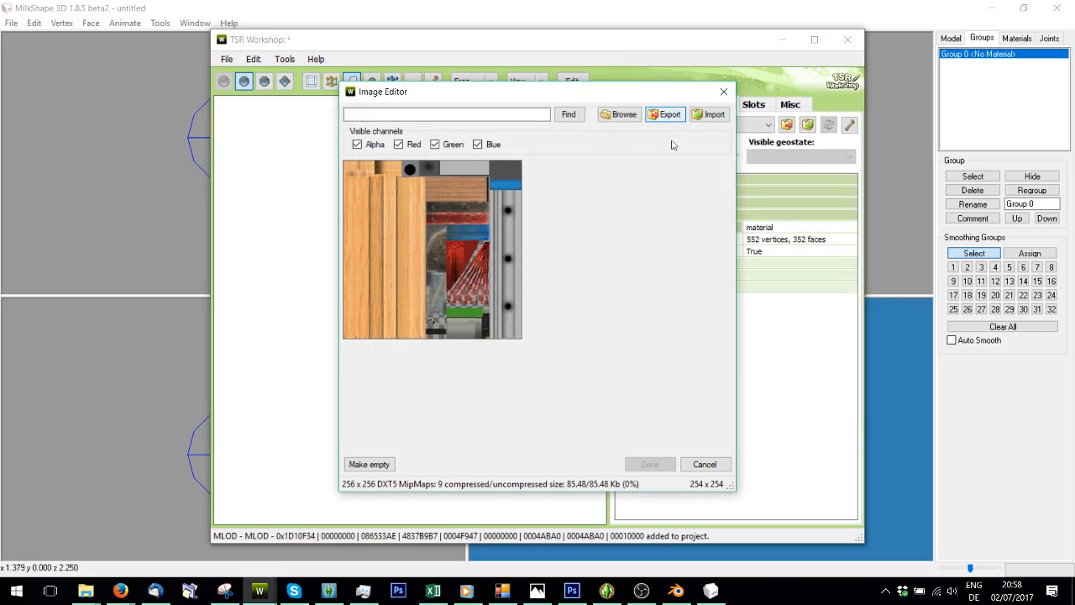
{"action": "left_click", "coordinate": [601, 386]}
{"action": "left_click", "coordinate": [572, 419]}
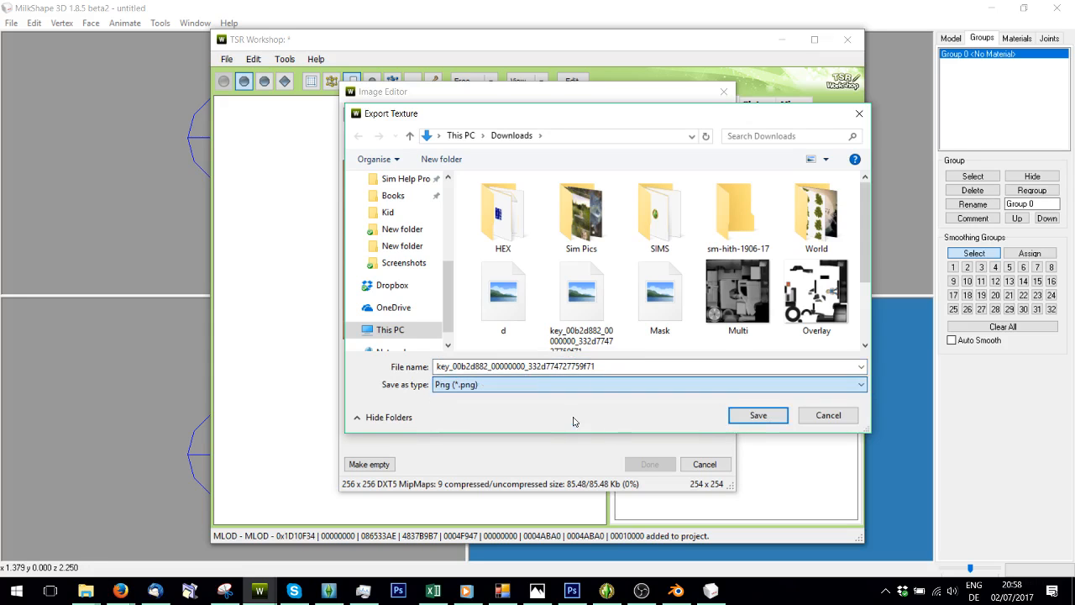
{"action": "left_click", "coordinate": [756, 415]}
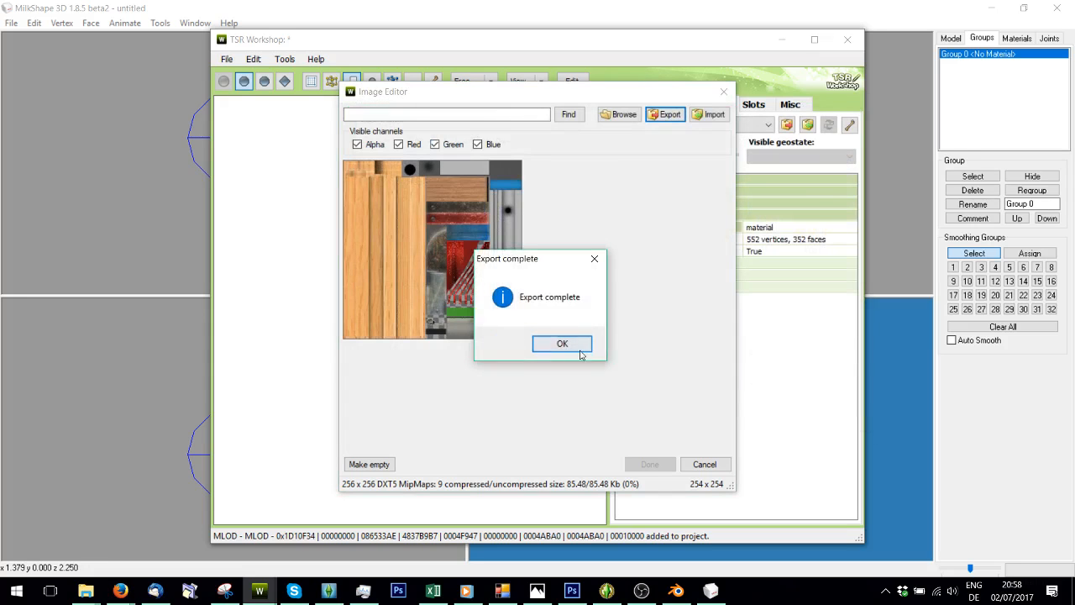
{"action": "left_click", "coordinate": [565, 345]}
- Switch back to the ladder project and open its Overlay texture for editing
{"action": "left_click", "coordinate": [259, 591]}
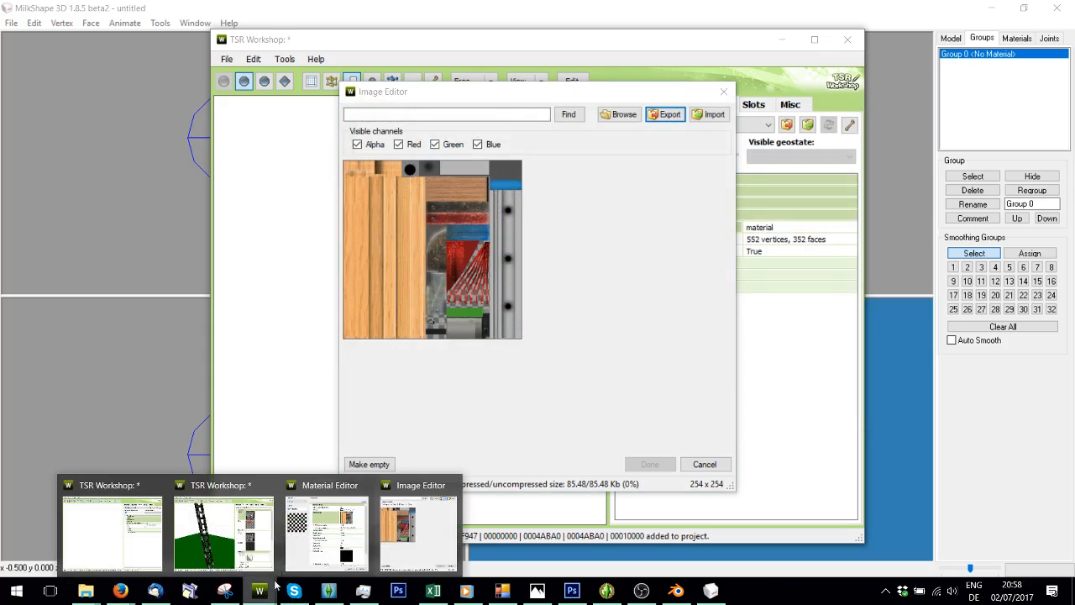
{"action": "left_click", "coordinate": [223, 532]}
{"action": "left_click", "coordinate": [714, 175]}
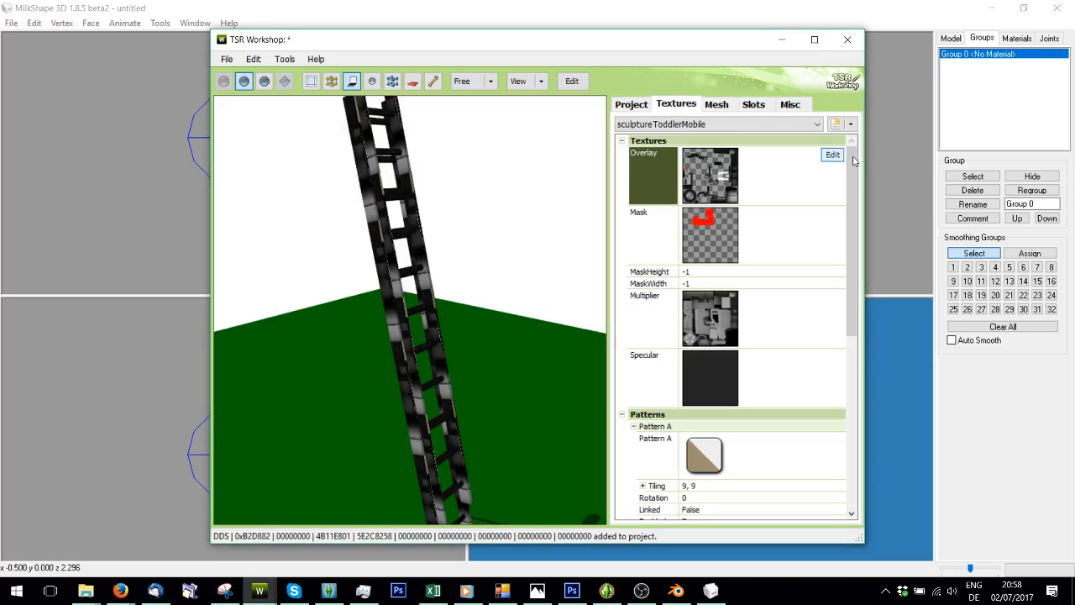
{"action": "left_click", "coordinate": [831, 156]}
{"action": "left_click_drag", "start_coordinate": [521, 95], "coordinate": [301, 95]}
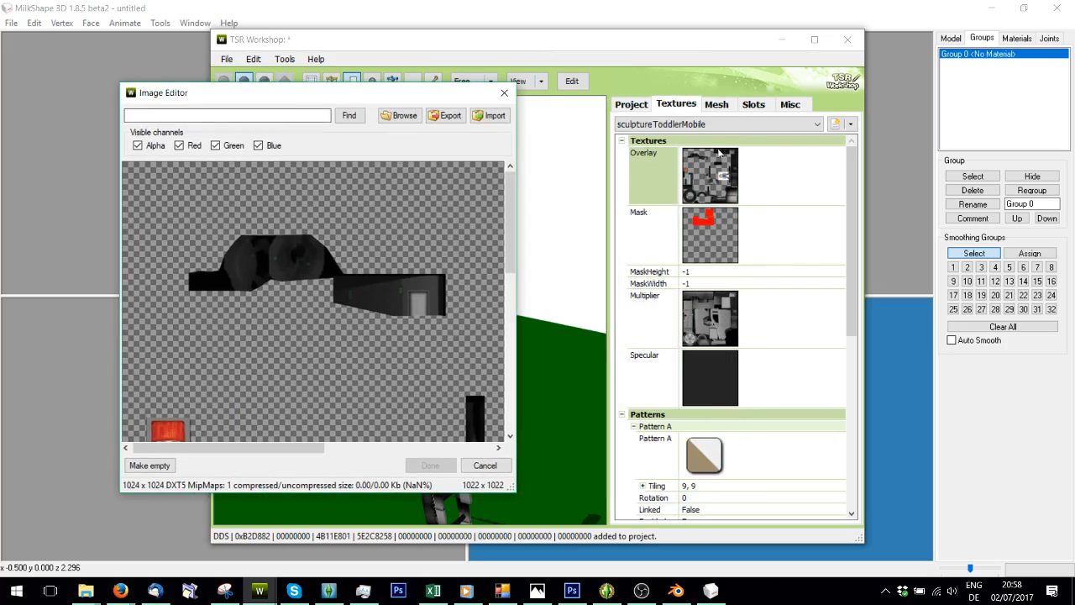
- Import the exported PNG from Downloads with the current alpha kept, replacing the current Overlay texture
{"action": "left_click", "coordinate": [489, 115]}
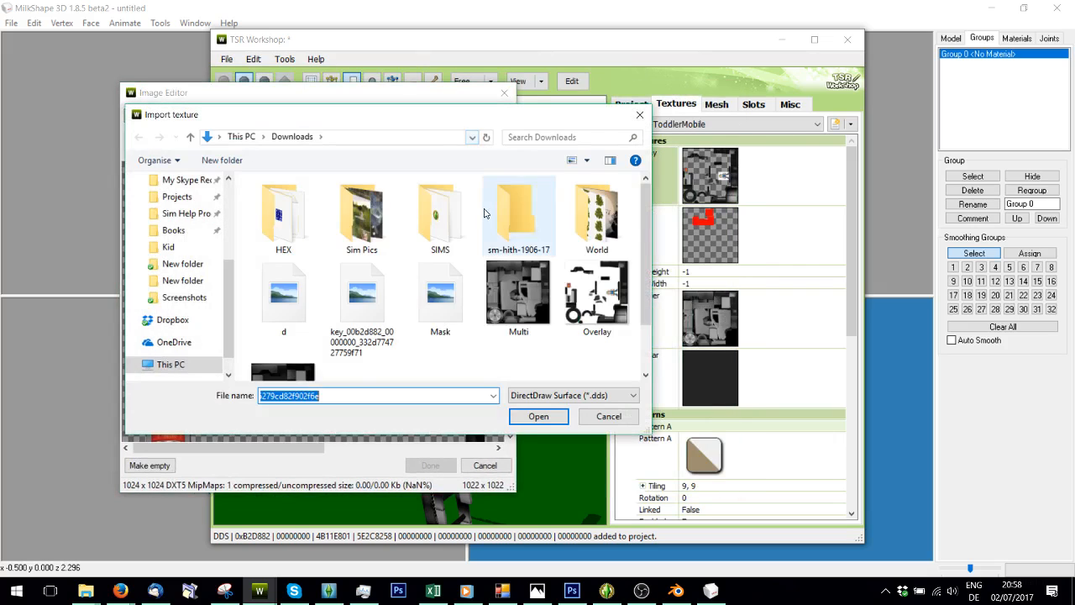
{"action": "scroll", "coordinate": [496, 252], "scroll_direction": "down", "scroll_amount": 1}
{"action": "left_click", "coordinate": [571, 395]}
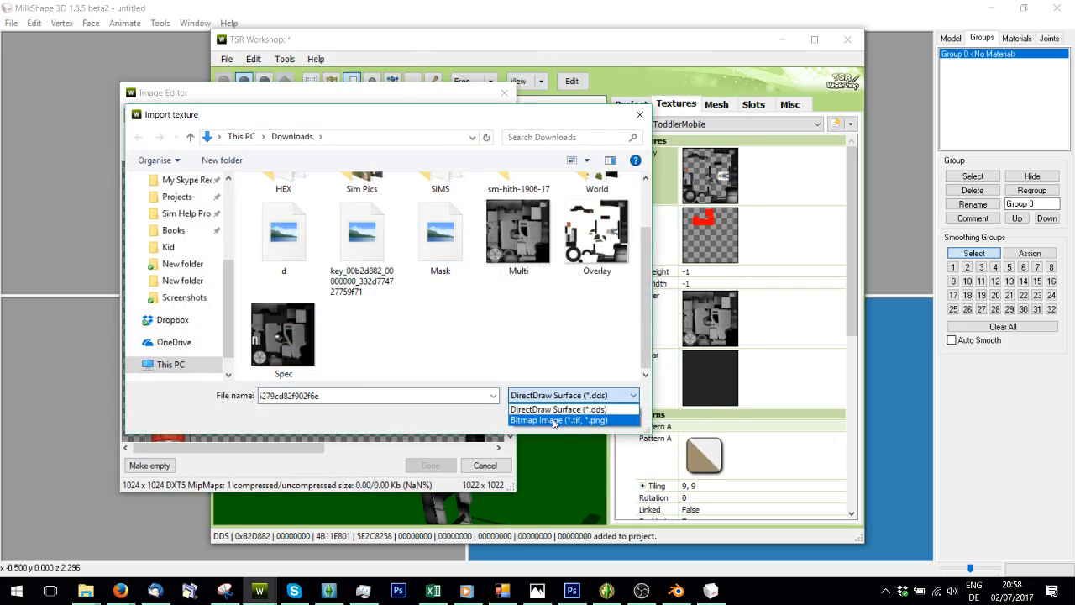
{"action": "left_click", "coordinate": [554, 422]}
{"action": "left_click", "coordinate": [354, 303]}
{"action": "double_click", "coordinate": [355, 302]}
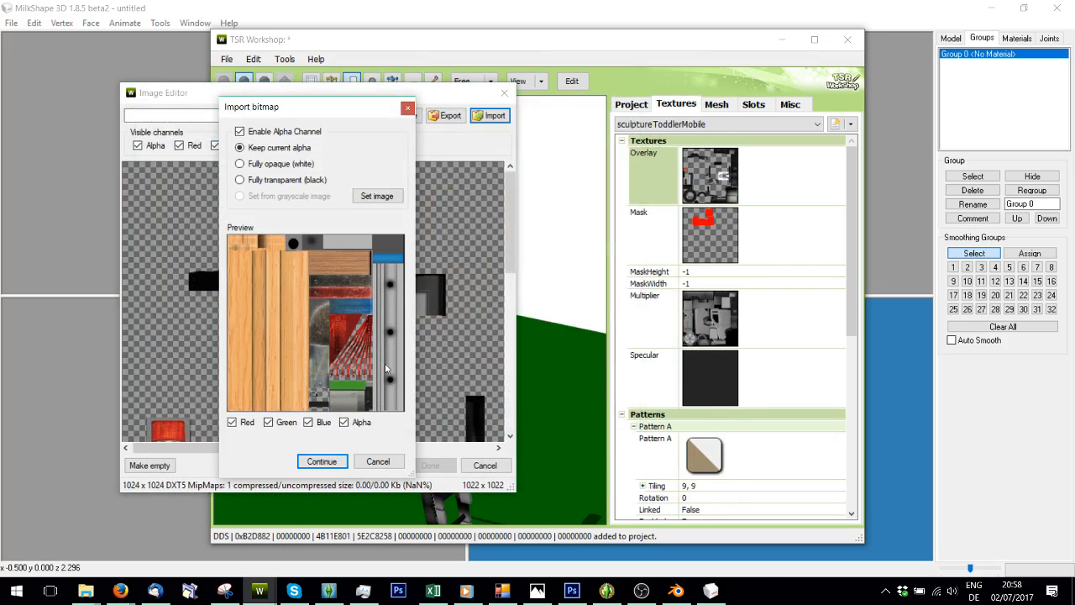
{"action": "left_click", "coordinate": [319, 461]}
{"action": "left_click", "coordinate": [429, 465]}
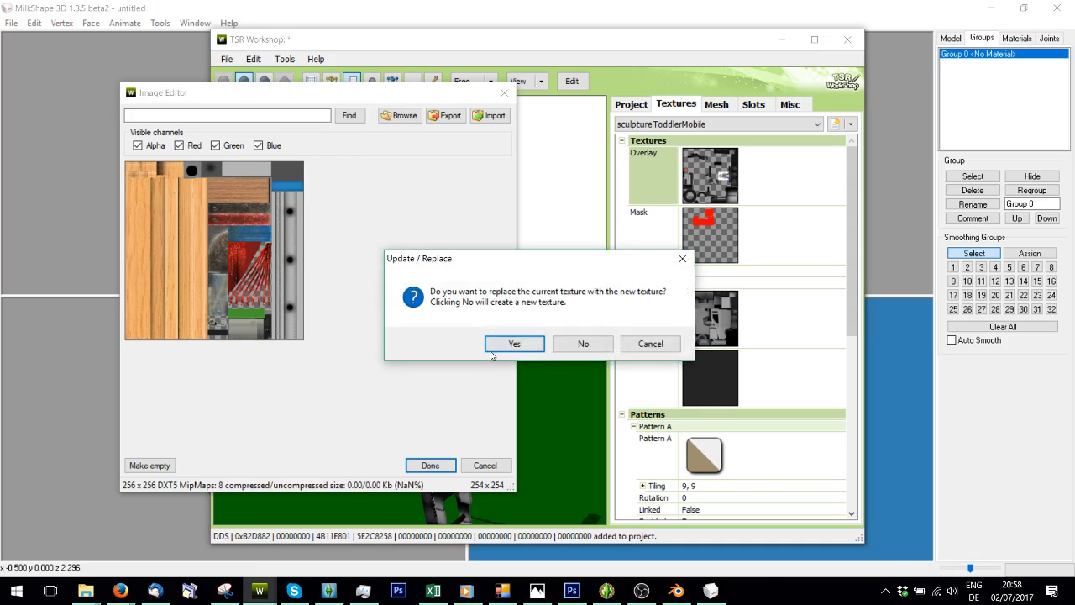
{"action": "left_click", "coordinate": [495, 346]}
{"action": "left_click", "coordinate": [571, 354]}
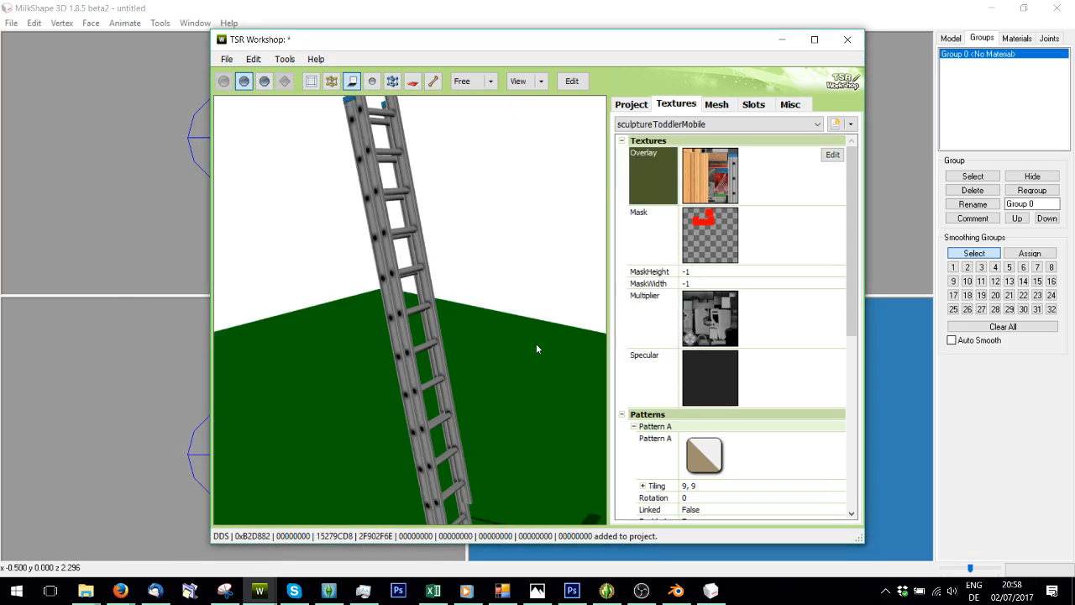
- Replace the Mask texture with an empty image, without updating the materials' mask width and height
{"action": "left_click_drag", "start_coordinate": [537, 349], "coordinate": [790, 318]}
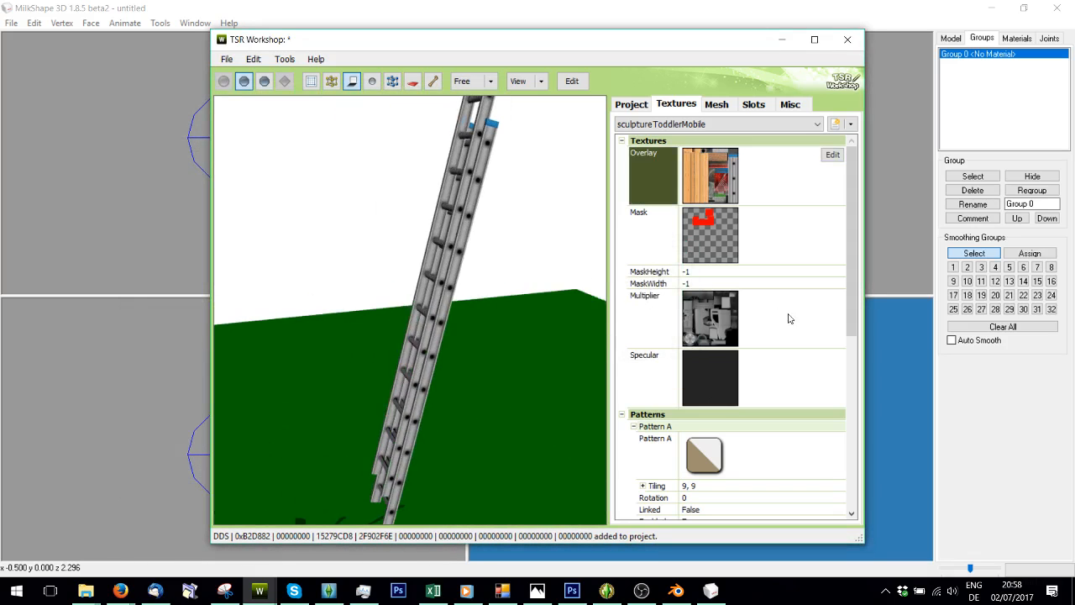
{"action": "left_click_drag", "start_coordinate": [353, 309], "coordinate": [723, 334]}
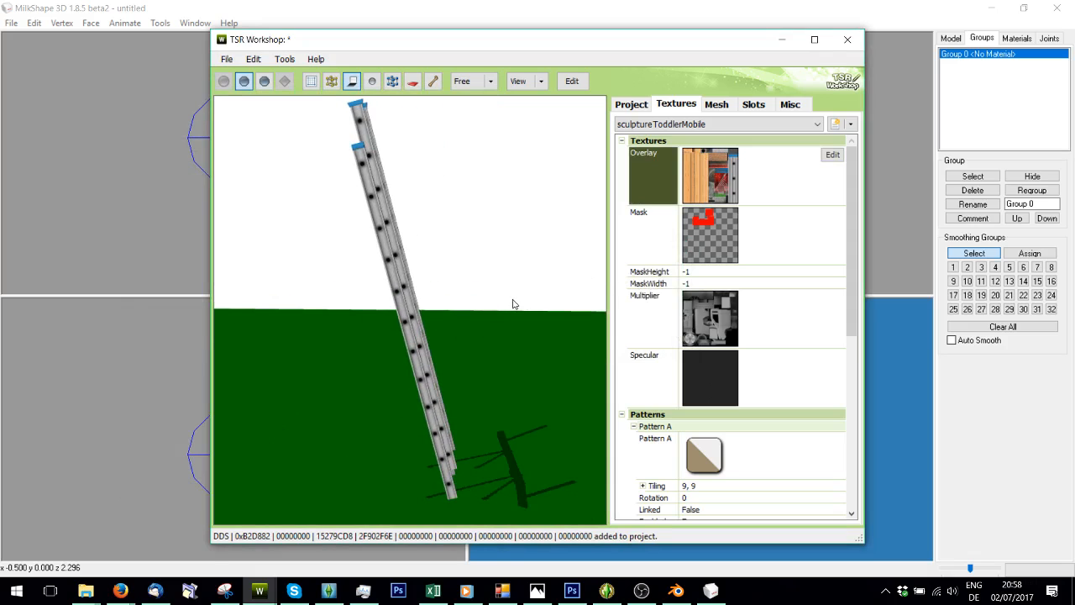
{"action": "left_click", "coordinate": [804, 236]}
{"action": "left_click", "coordinate": [832, 213]}
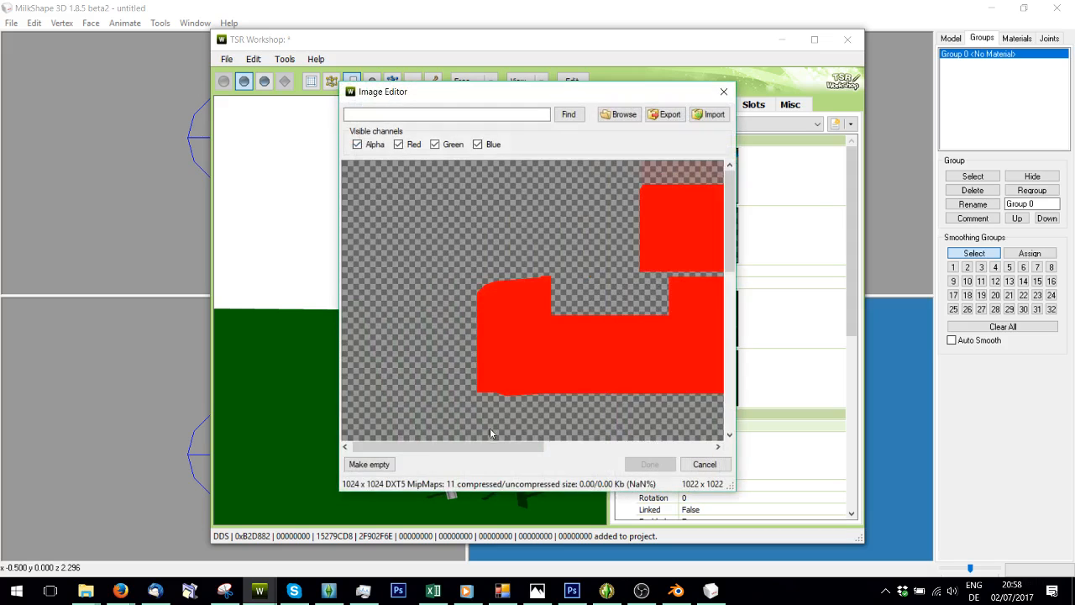
{"action": "left_click", "coordinate": [370, 464]}
{"action": "left_click", "coordinate": [649, 464]}
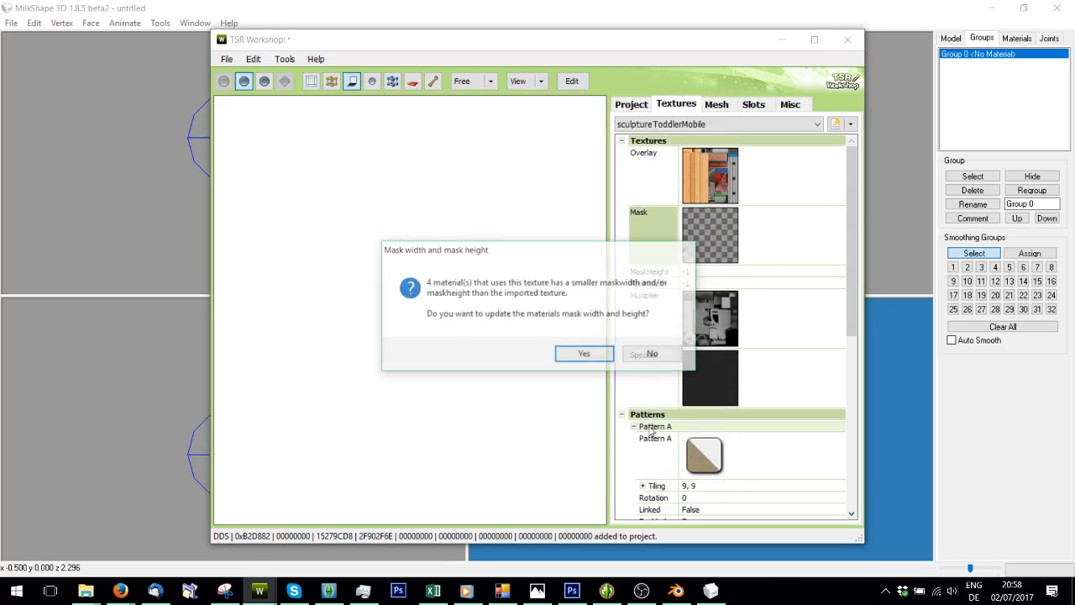
{"action": "left_click", "coordinate": [652, 354]}
- Replace the Multiplier texture with an empty image, without updating the materials' mask width and height
{"action": "left_click", "coordinate": [805, 319]}
{"action": "left_click", "coordinate": [832, 298]}
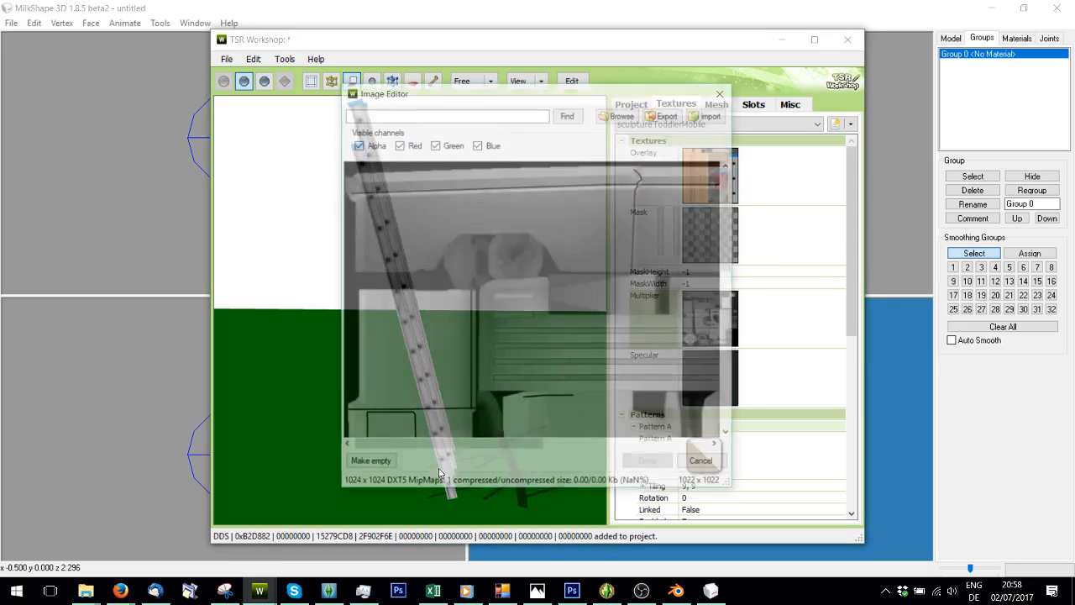
{"action": "left_click", "coordinate": [370, 463]}
{"action": "left_click", "coordinate": [649, 465]}
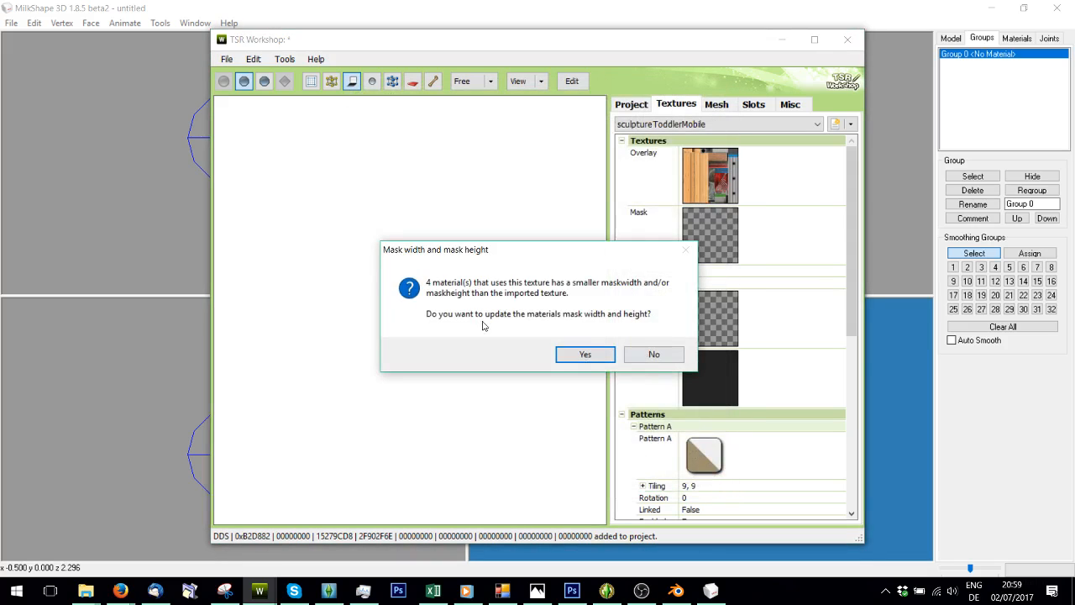
{"action": "left_click", "coordinate": [681, 353]}
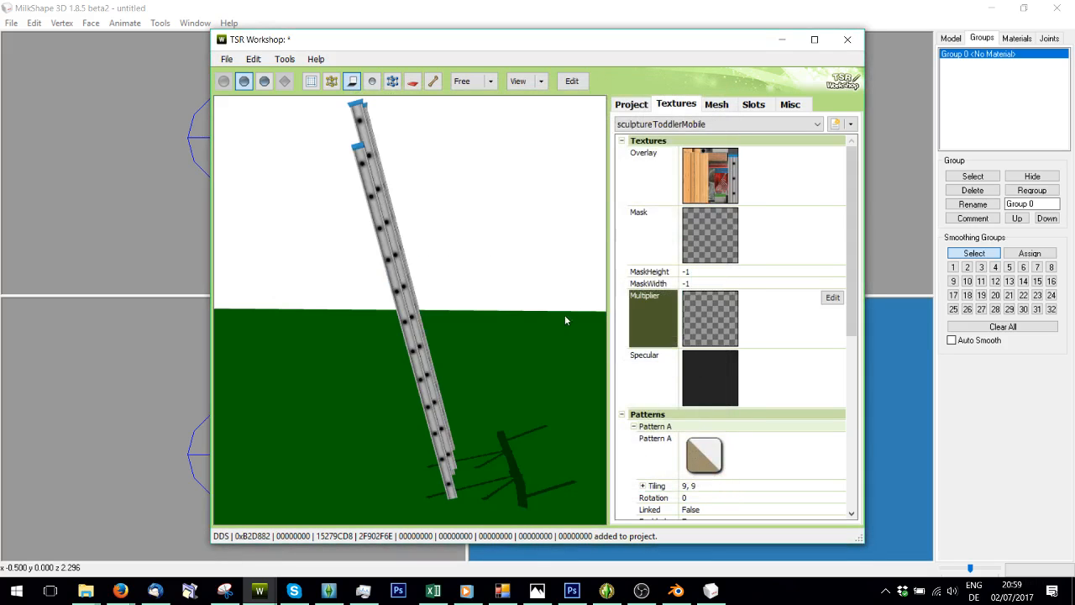
- Disable Pattern A and Pattern B in the ladder's pattern settings
{"action": "left_click_drag", "start_coordinate": [564, 315], "coordinate": [514, 318]}
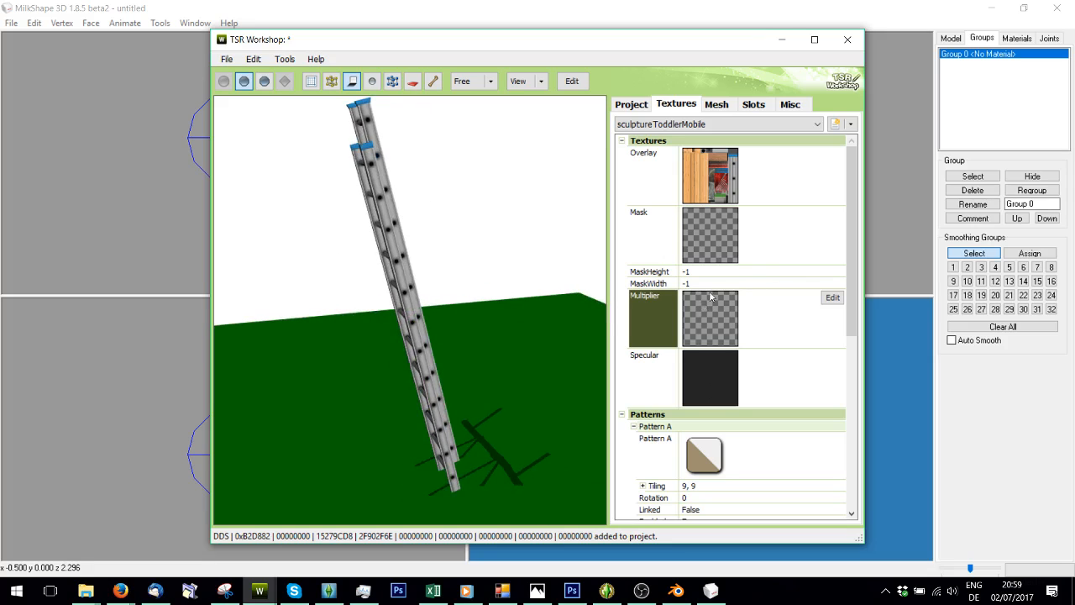
{"action": "left_click_drag", "start_coordinate": [382, 286], "coordinate": [277, 279]}
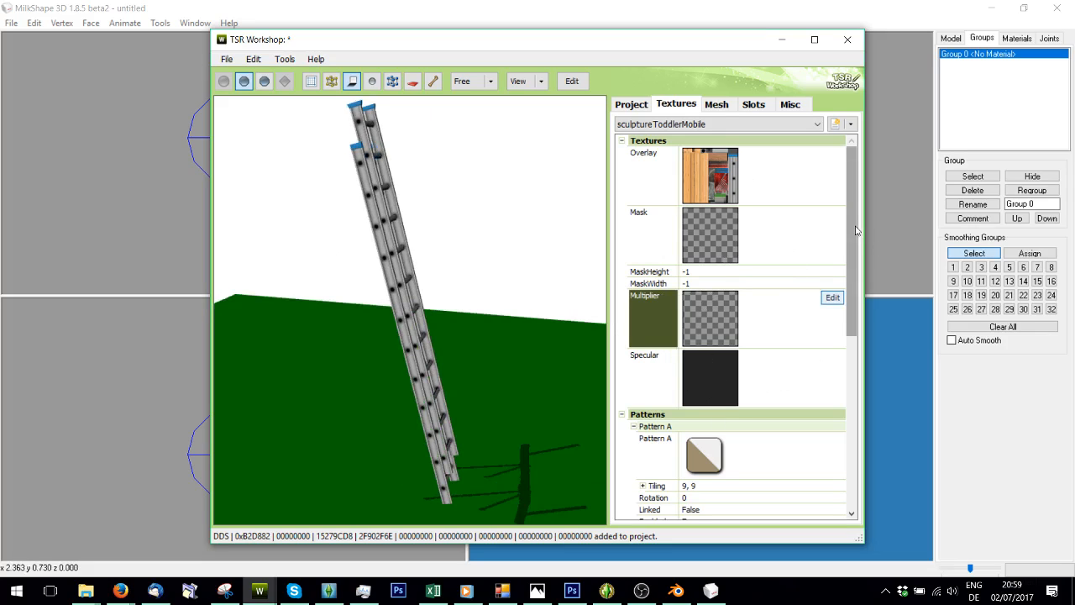
{"action": "left_click_drag", "start_coordinate": [855, 233], "coordinate": [855, 344]}
{"action": "left_click", "coordinate": [836, 295]}
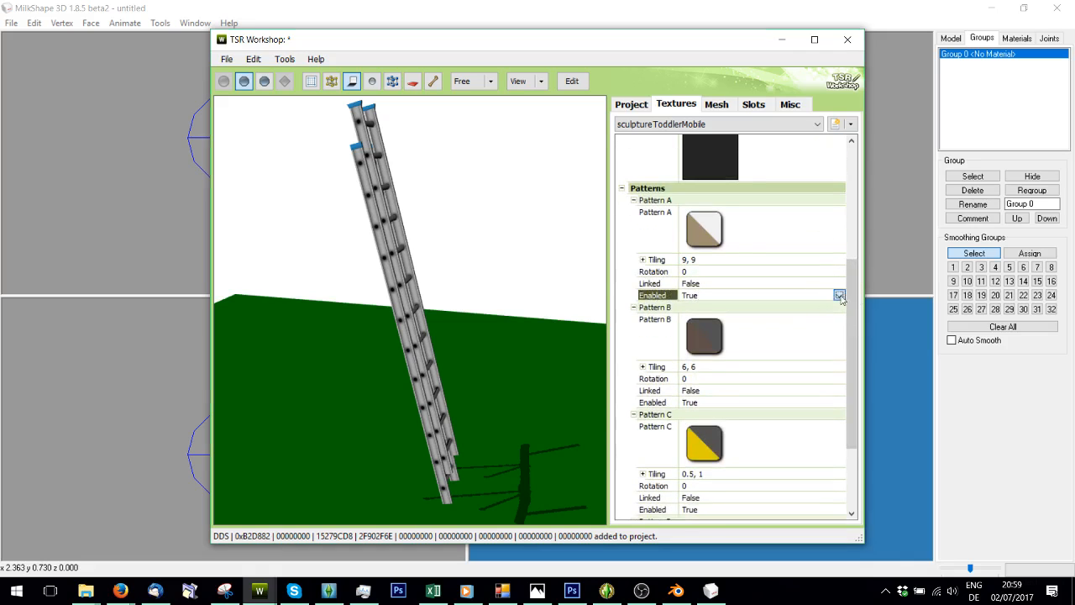
{"action": "left_click", "coordinate": [839, 295]}
{"action": "left_click", "coordinate": [704, 319]}
{"action": "left_click", "coordinate": [836, 403]}
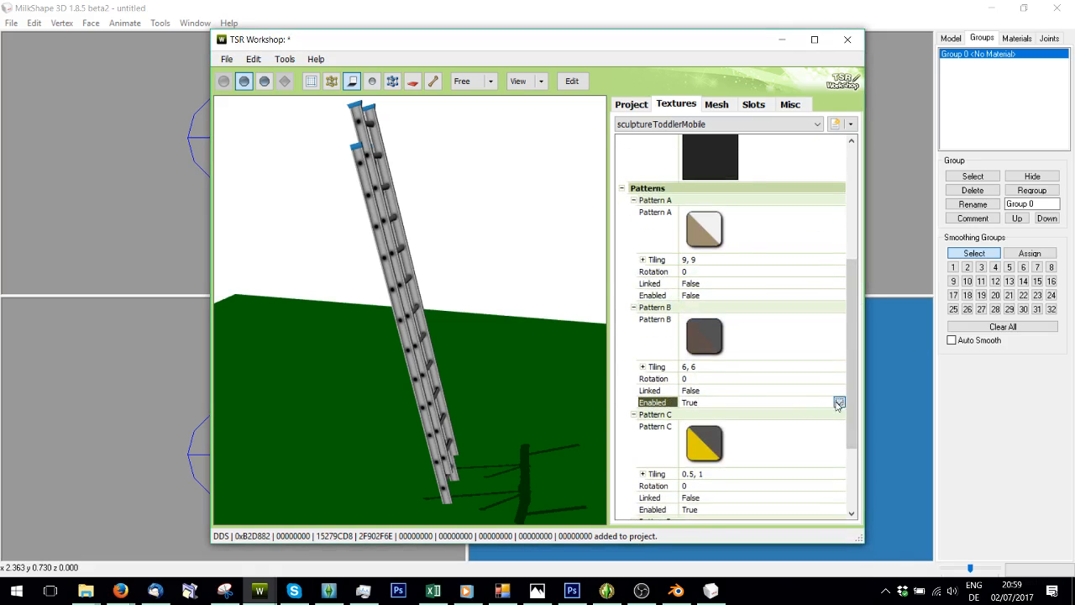
{"action": "left_click", "coordinate": [839, 402]}
{"action": "left_click", "coordinate": [759, 415]}
{"action": "left_click", "coordinate": [838, 402]}
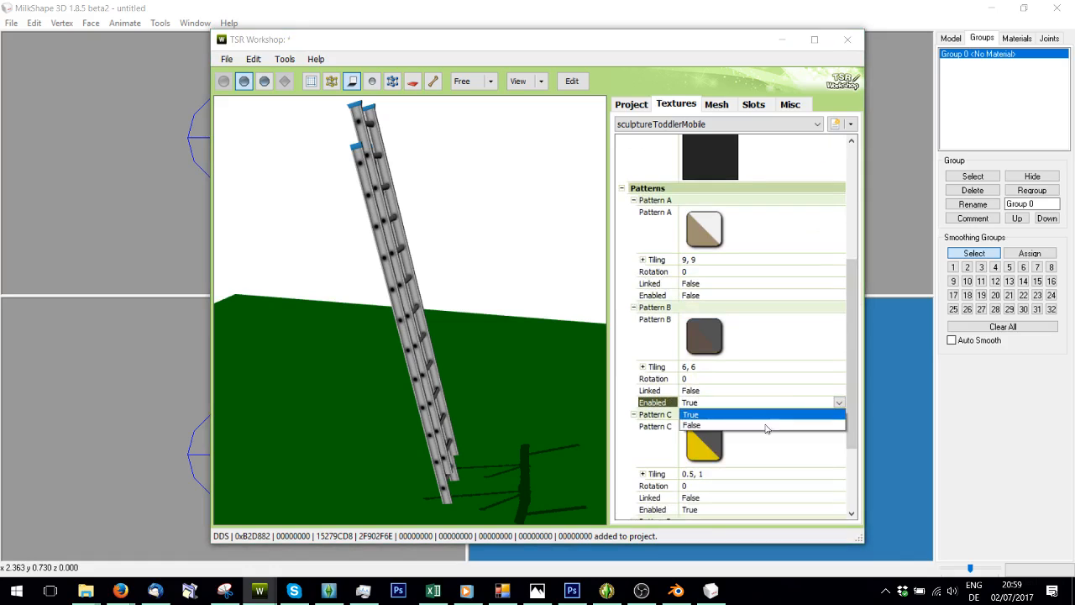
{"action": "left_click", "coordinate": [698, 425]}
- Disable Pattern C and Pattern D in the ladder's pattern settings
{"action": "scroll", "coordinate": [837, 395], "scroll_direction": "down", "scroll_amount": 3}
{"action": "left_click", "coordinate": [838, 392]}
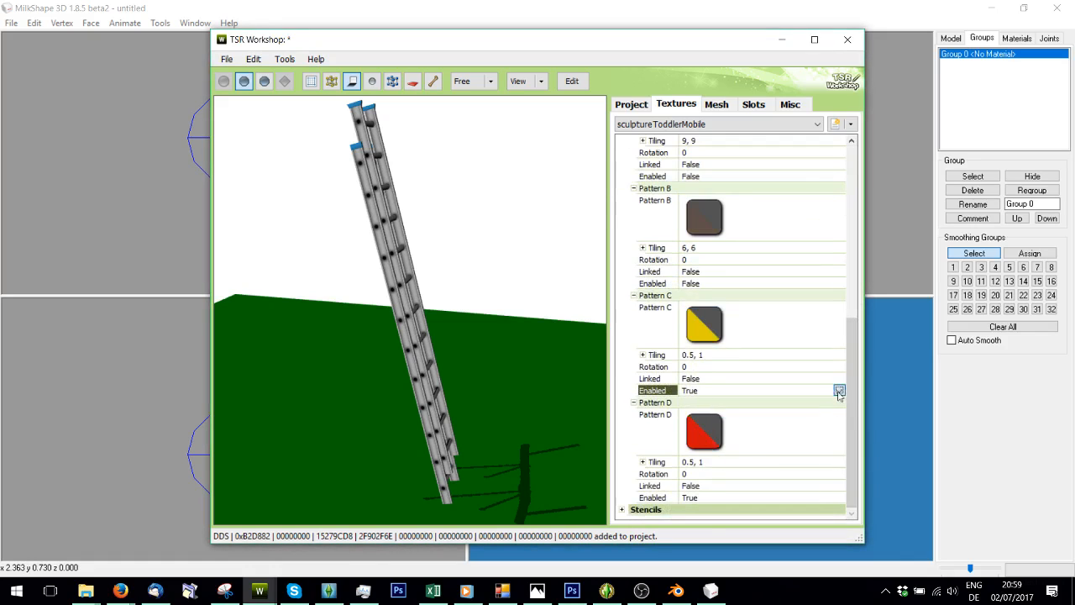
{"action": "left_click", "coordinate": [838, 391]}
{"action": "left_click", "coordinate": [730, 417]}
{"action": "left_click", "coordinate": [838, 499]}
{"action": "left_click", "coordinate": [838, 498]}
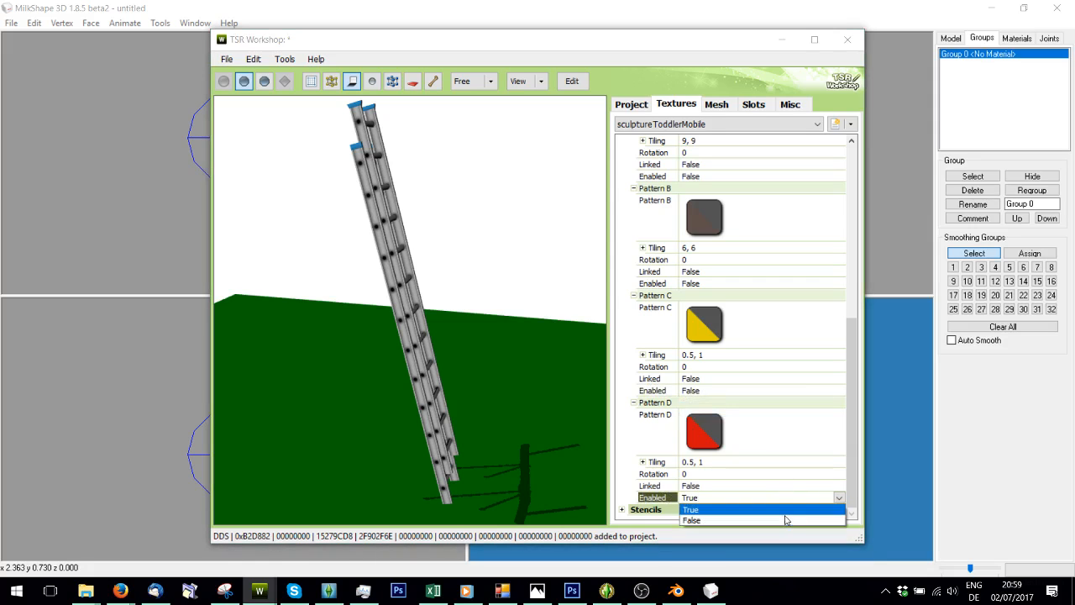
{"action": "left_click", "coordinate": [787, 516]}
- Import testLOD.wso from Downloads as the medium level of detail mesh, letting Workshop correct the bounding box
{"action": "left_click", "coordinate": [717, 104]}
{"action": "left_click", "coordinate": [722, 124]}
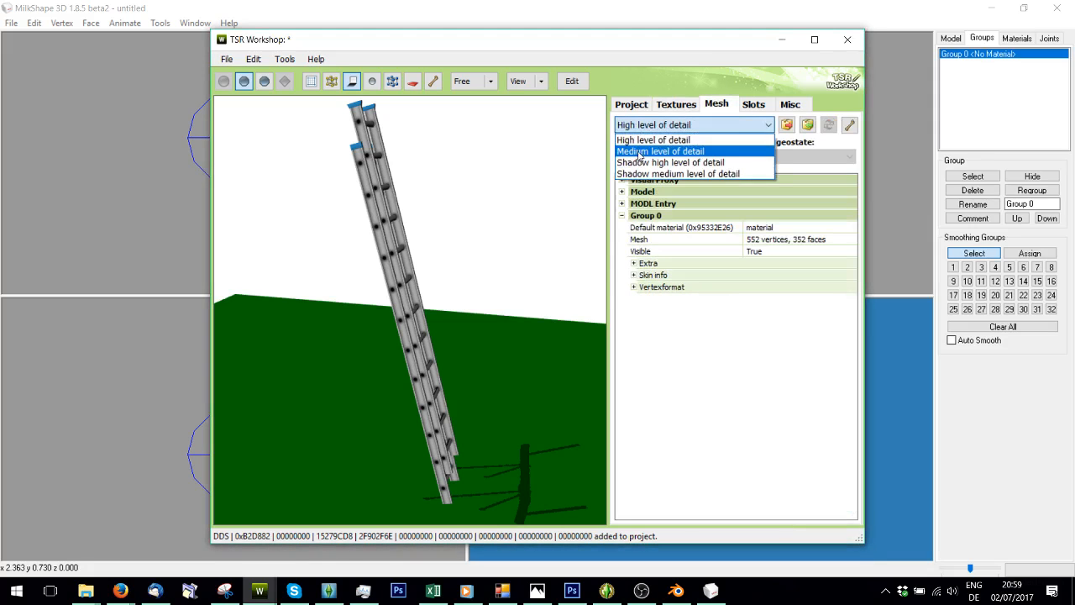
{"action": "left_click", "coordinate": [672, 149]}
{"action": "left_click", "coordinate": [808, 125]}
{"action": "left_click", "coordinate": [435, 263]}
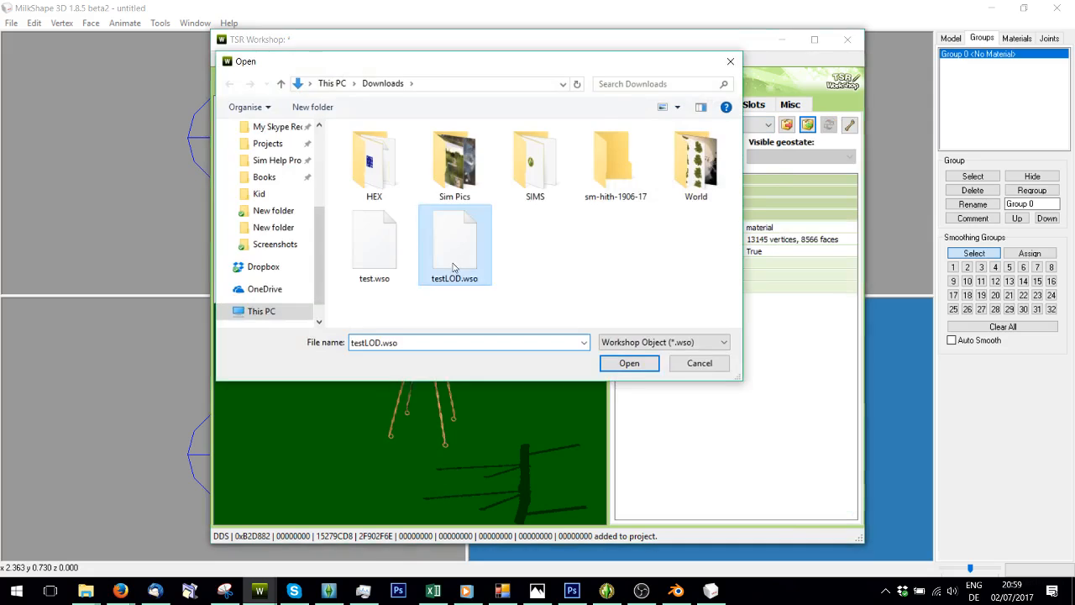
{"action": "left_click", "coordinate": [627, 362]}
{"action": "left_click", "coordinate": [547, 340]}
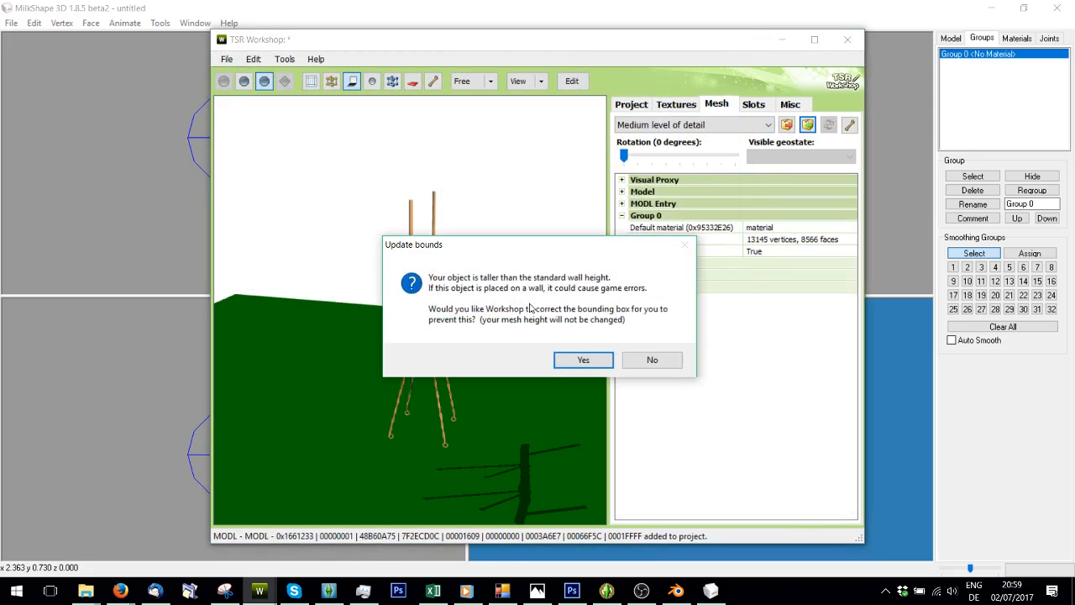
{"action": "left_click", "coordinate": [581, 361]}
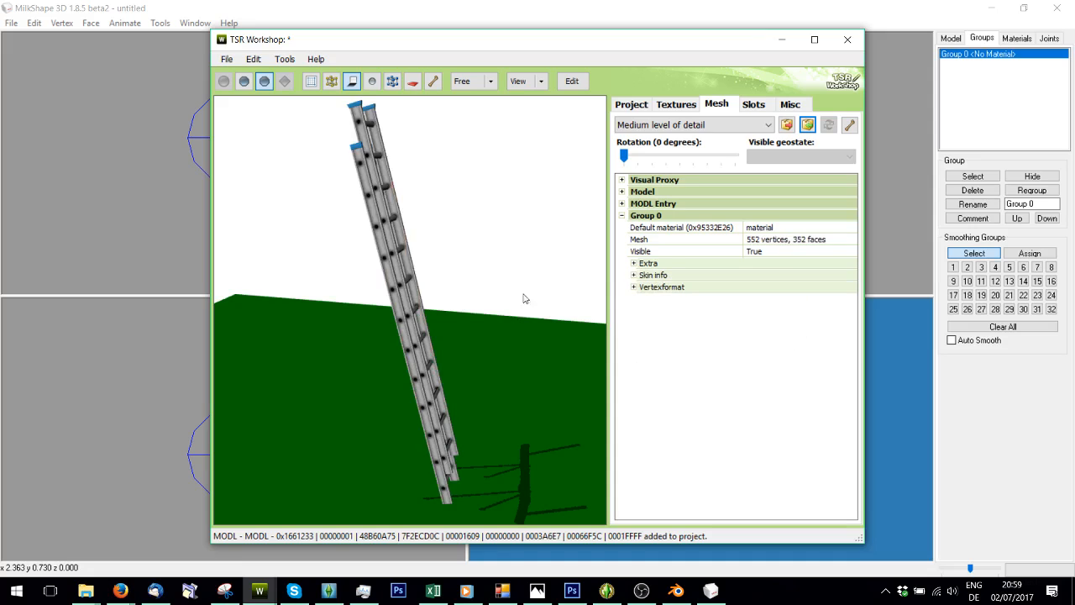
- Rebuild the shadow high level of detail mesh from the ladder mesh
{"action": "left_click", "coordinate": [706, 124]}
{"action": "left_click", "coordinate": [664, 162]}
{"action": "left_click", "coordinate": [828, 124]}
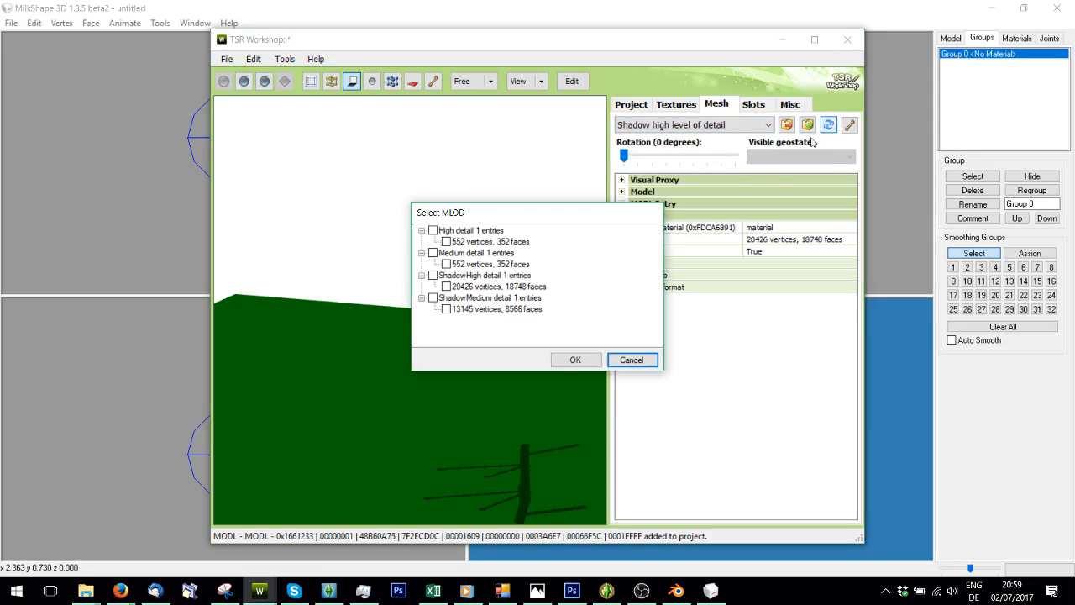
{"action": "left_click", "coordinate": [576, 359]}
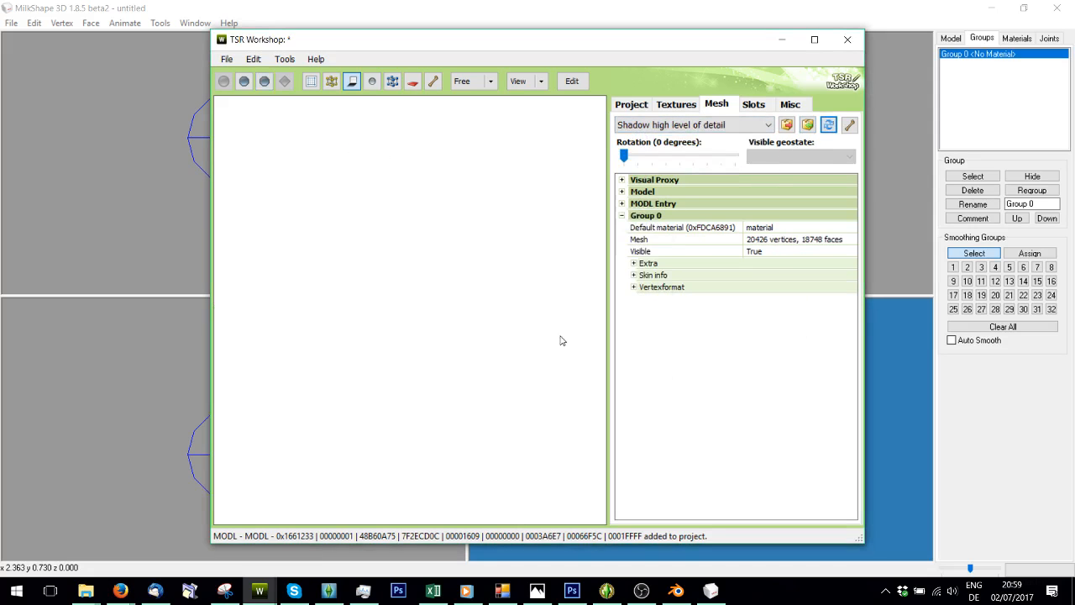
- Rebuild the shadow medium level of detail mesh from the medium detail entry
{"action": "left_click", "coordinate": [672, 126]}
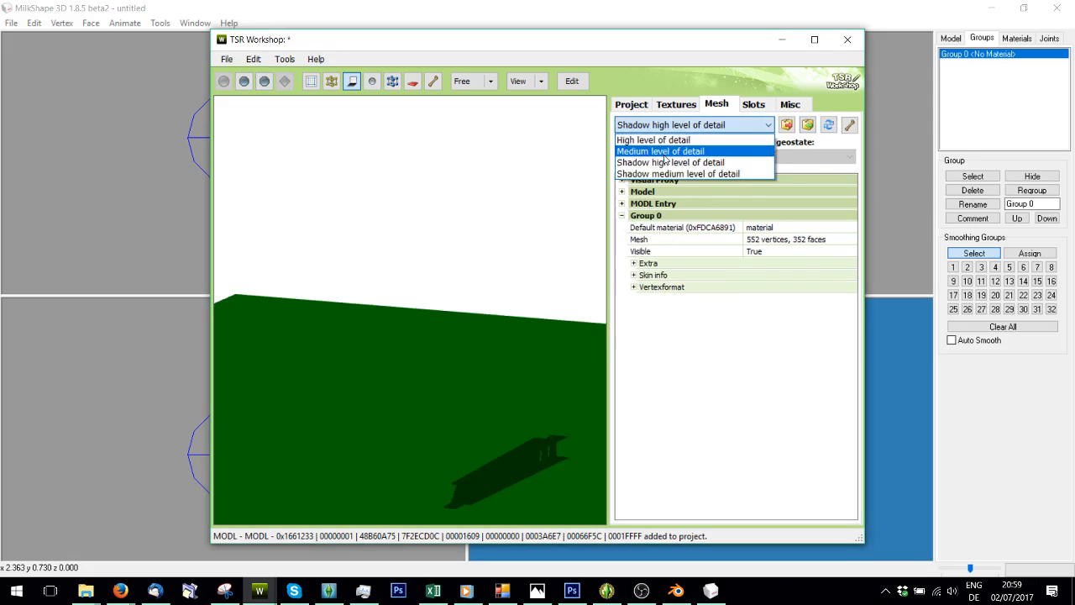
{"action": "left_click", "coordinate": [739, 174]}
{"action": "left_click", "coordinate": [829, 125]}
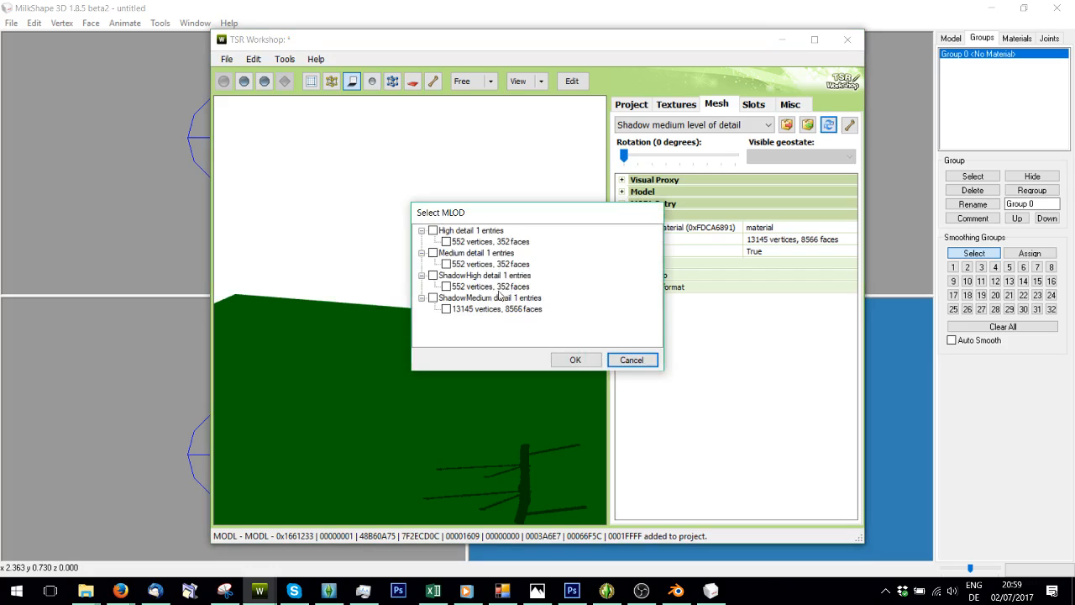
{"action": "left_click", "coordinate": [448, 266]}
{"action": "left_click", "coordinate": [560, 358]}
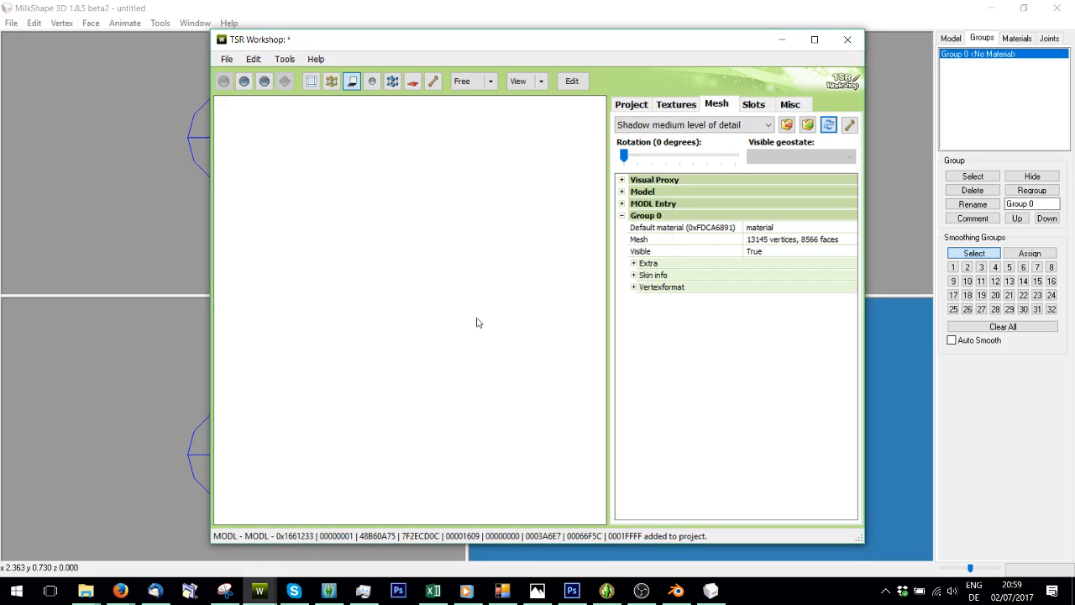
- Display the high level of detail mesh and inspect the ladder together with its shadow
{"action": "left_click", "coordinate": [672, 124]}
{"action": "left_click", "coordinate": [659, 137]}
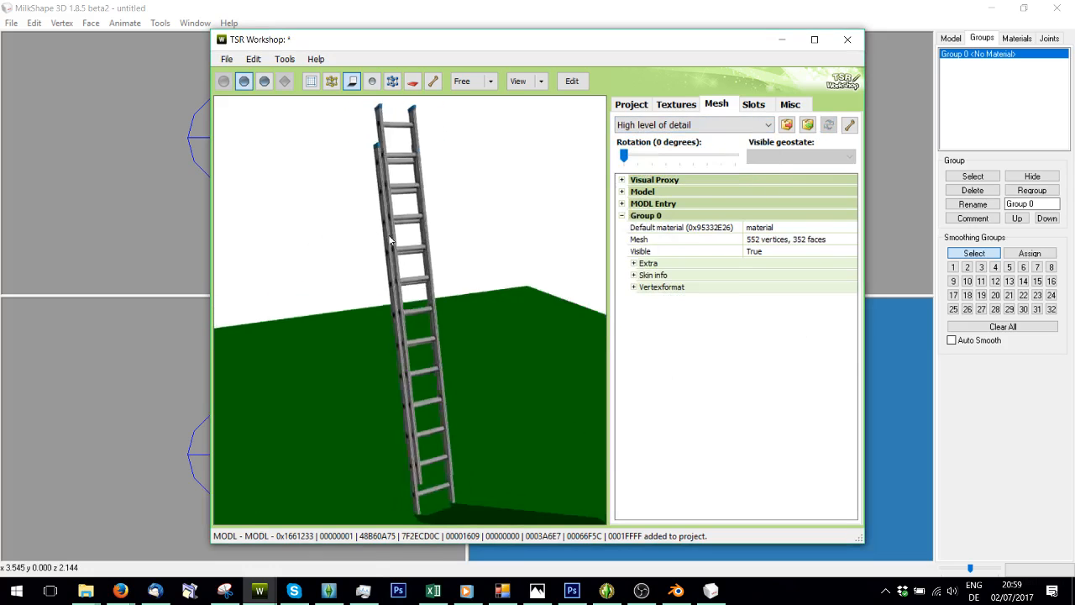
{"action": "left_click_drag", "start_coordinate": [388, 241], "coordinate": [476, 290]}
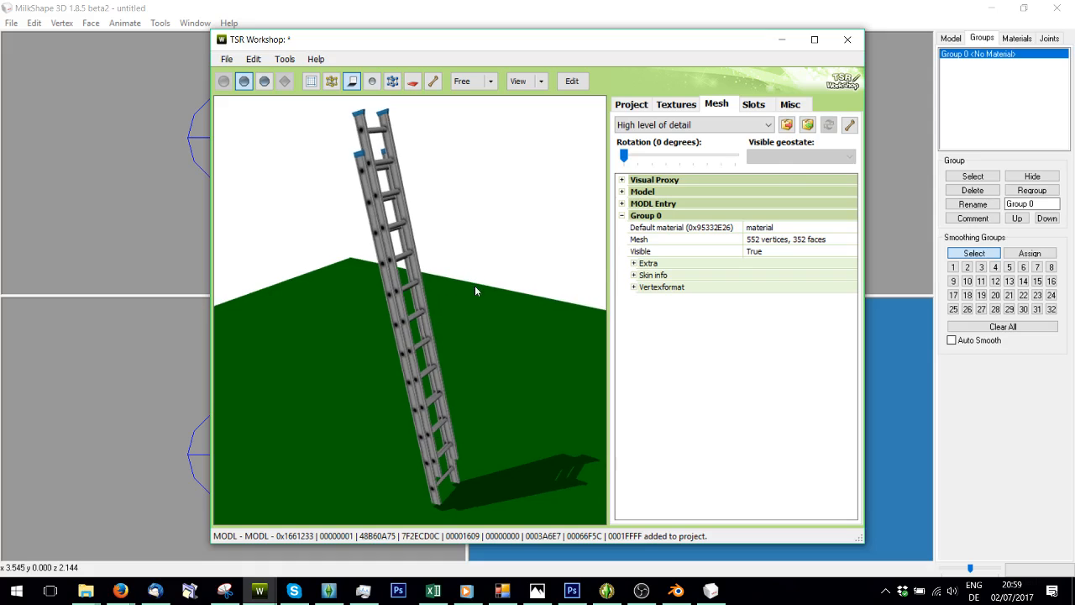
- Show the ForPlacement footprint and examine its position relative to the ladder's base
{"action": "left_click", "coordinate": [754, 104]}
{"action": "left_click", "coordinate": [621, 122]}
{"action": "left_click", "coordinate": [682, 133]}
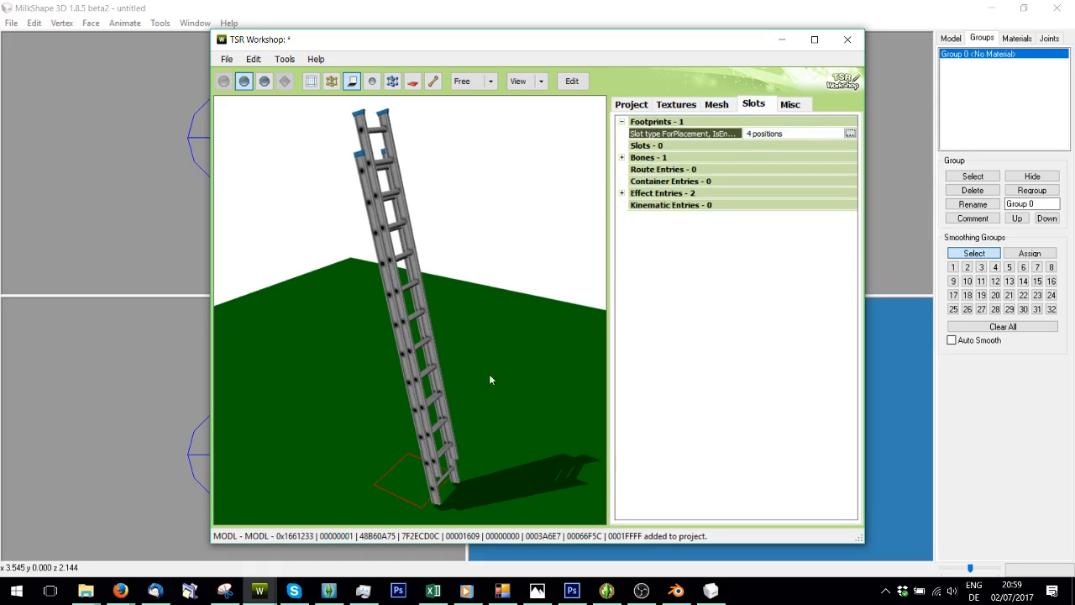
{"action": "left_click_drag", "start_coordinate": [488, 374], "coordinate": [592, 337]}
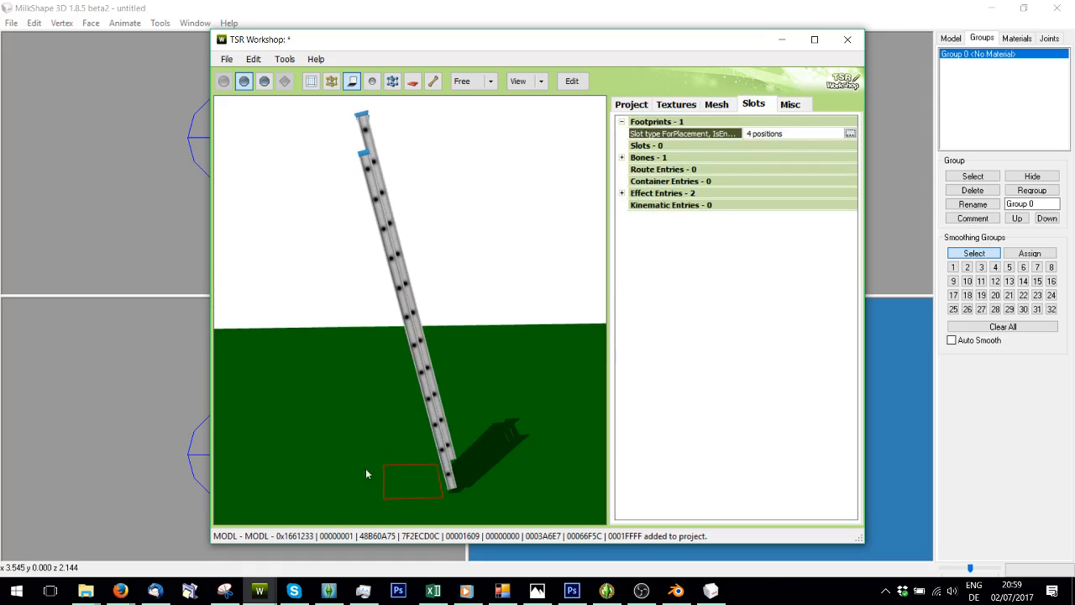
{"action": "left_click_drag", "start_coordinate": [376, 132], "coordinate": [449, 367]}
{"action": "left_click_drag", "start_coordinate": [507, 241], "coordinate": [547, 364]}
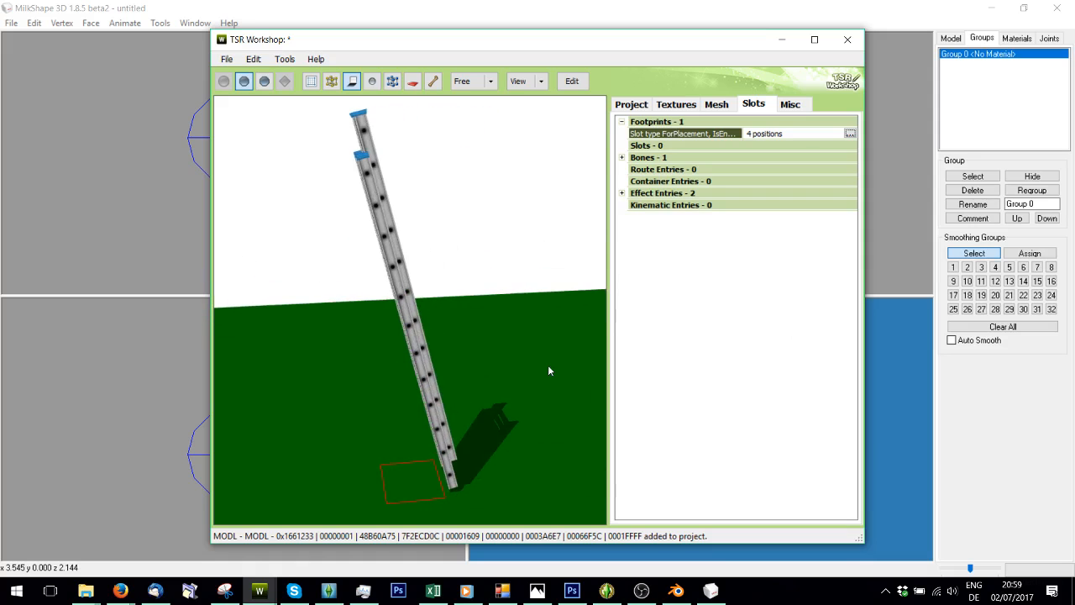
- Rename the object to "EA Ladder" and copy the name to all language translations
{"action": "left_click", "coordinate": [632, 105]}
{"action": "left_click", "coordinate": [810, 134]}
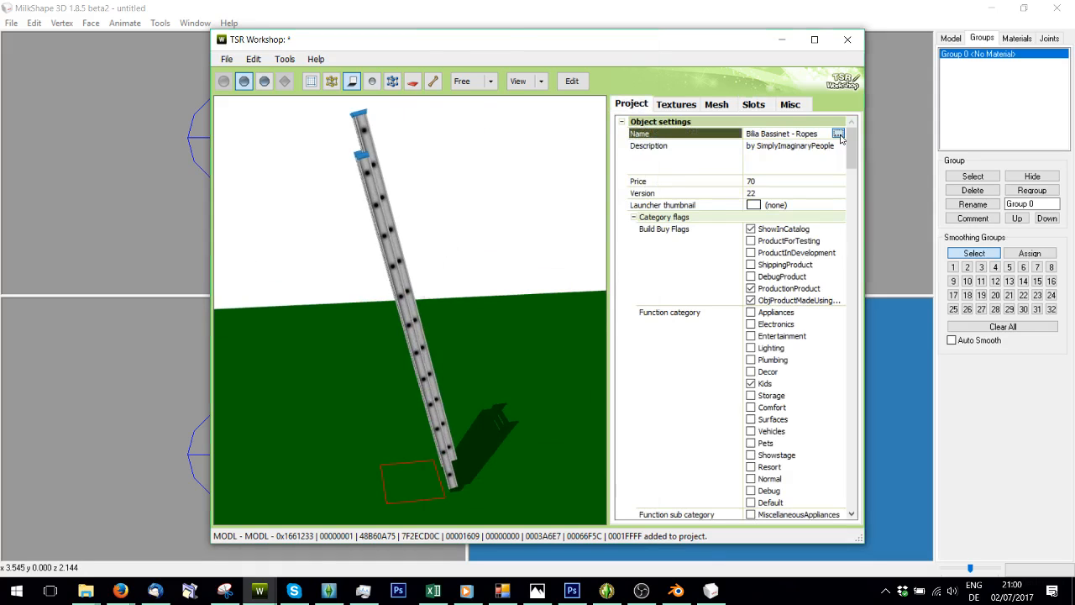
{"action": "left_click", "coordinate": [838, 135]}
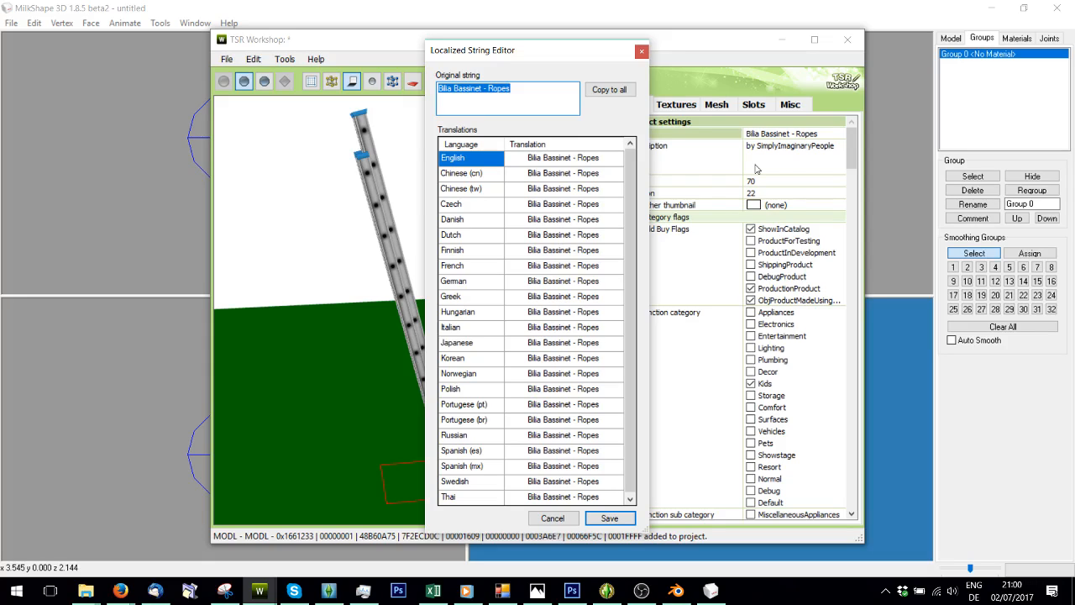
{"action": "type", "text": "Tr"}
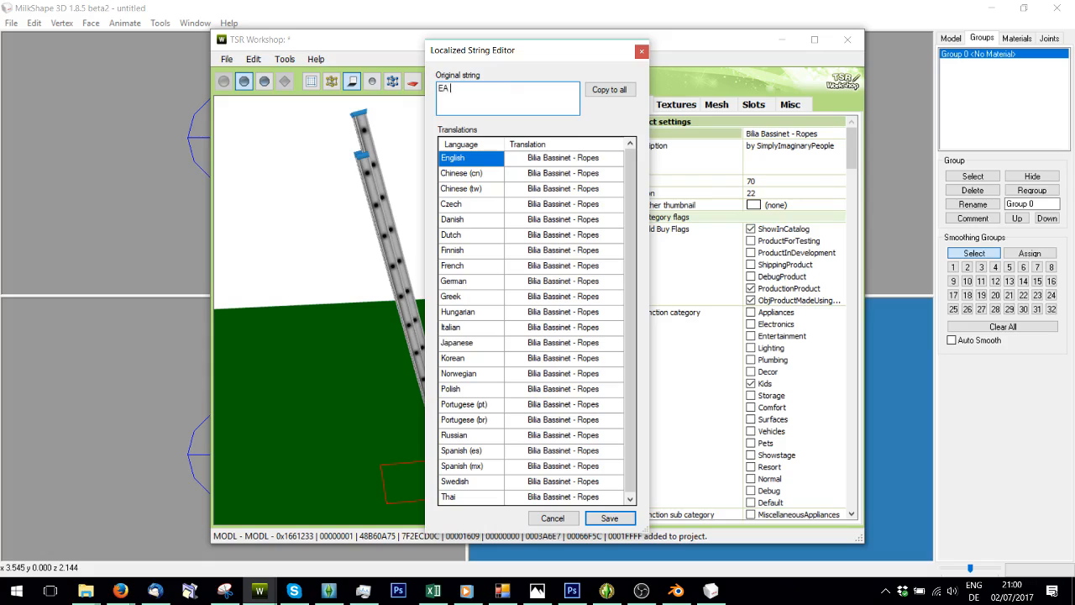
{"action": "left_click", "coordinate": [609, 90]}
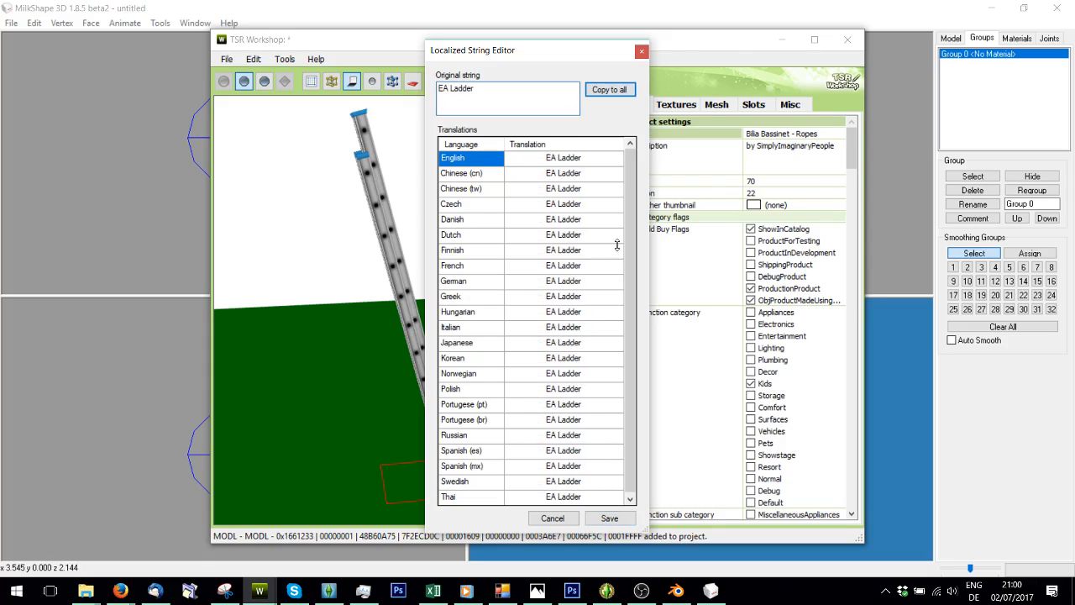
{"action": "left_click", "coordinate": [609, 517]}
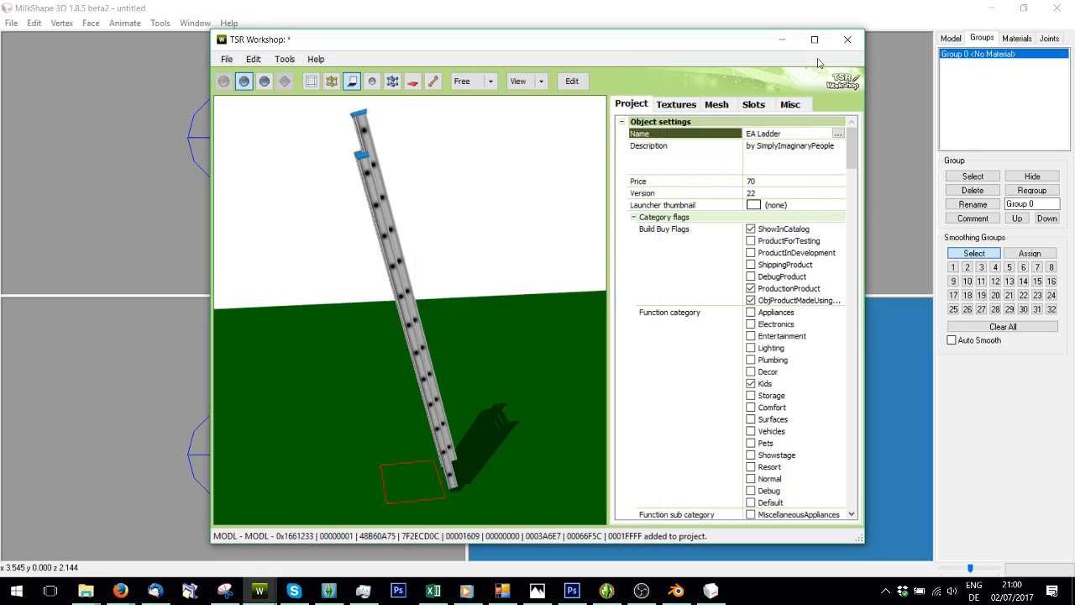
- Change the object's function category from Kids to Decor
{"action": "scroll", "coordinate": [846, 216], "scroll_direction": "down", "scroll_amount": 3}
{"action": "scroll", "coordinate": [840, 216], "scroll_direction": "down", "scroll_amount": 3}
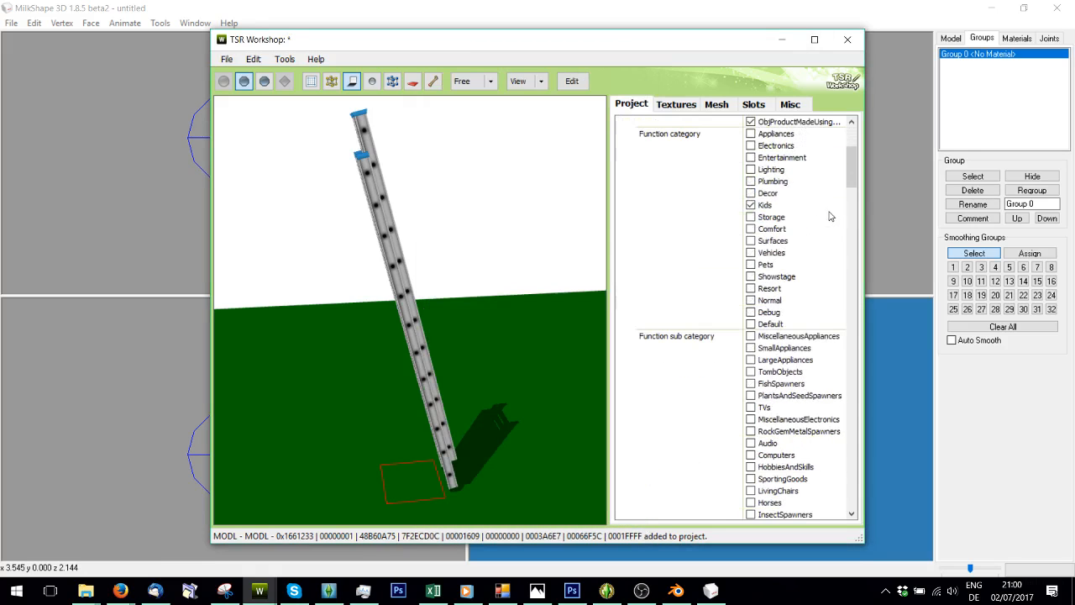
{"action": "left_click", "coordinate": [751, 205]}
{"action": "left_click", "coordinate": [753, 194]}
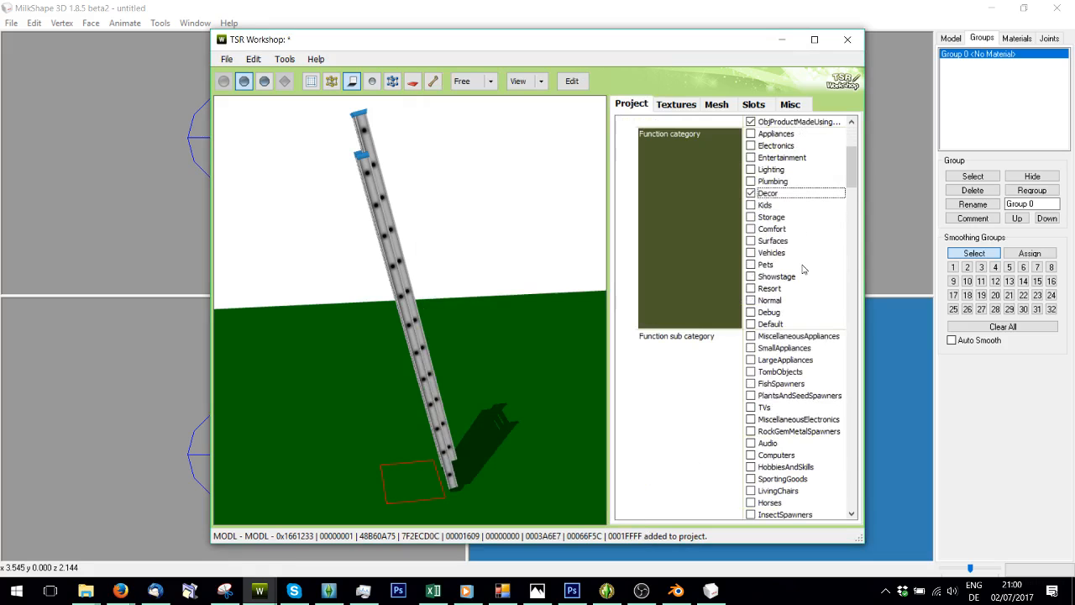
- Set the object's function sub category to Sculptures
{"action": "left_click_drag", "start_coordinate": [848, 172], "coordinate": [853, 240]}
{"action": "left_click", "coordinate": [775, 299]}
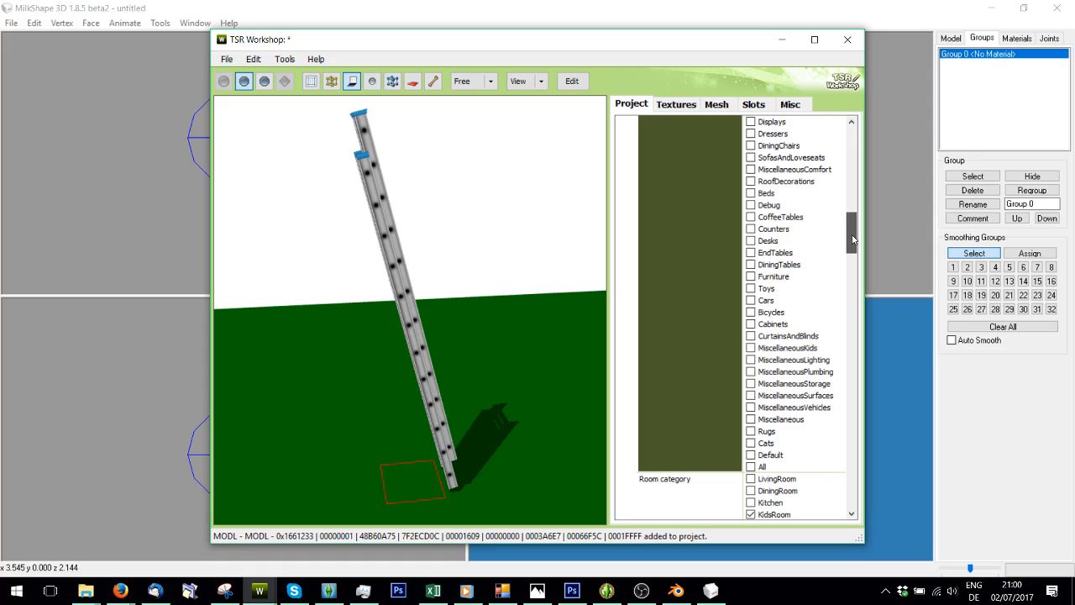
{"action": "left_click_drag", "start_coordinate": [852, 239], "coordinate": [855, 210]}
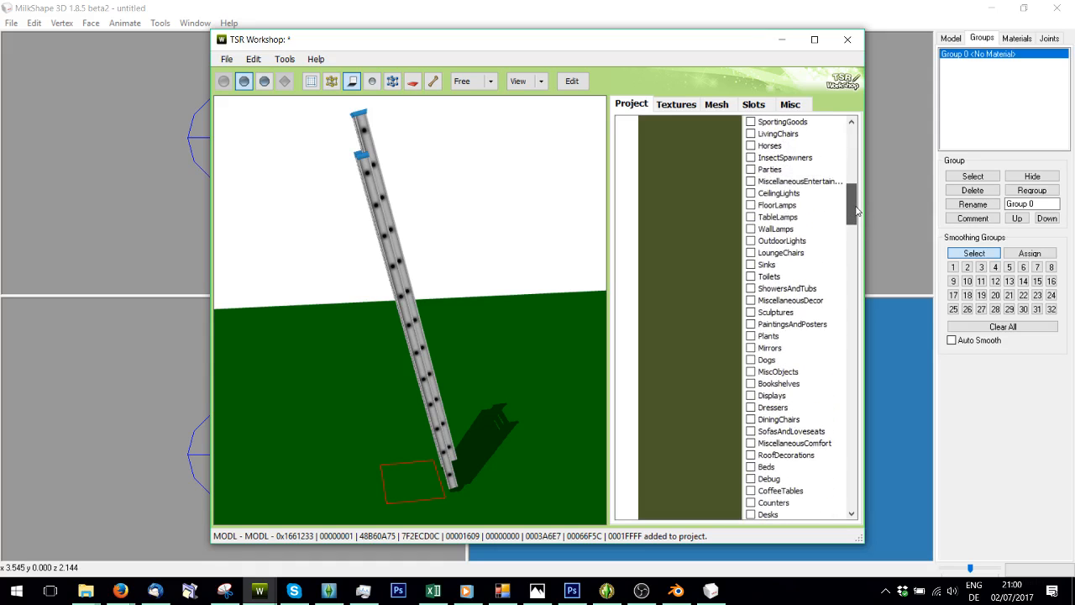
{"action": "left_click", "coordinate": [756, 313]}
- Clear the KidsRoom room category and the KidsDecor room sub category
{"action": "left_click_drag", "start_coordinate": [852, 228], "coordinate": [848, 264]}
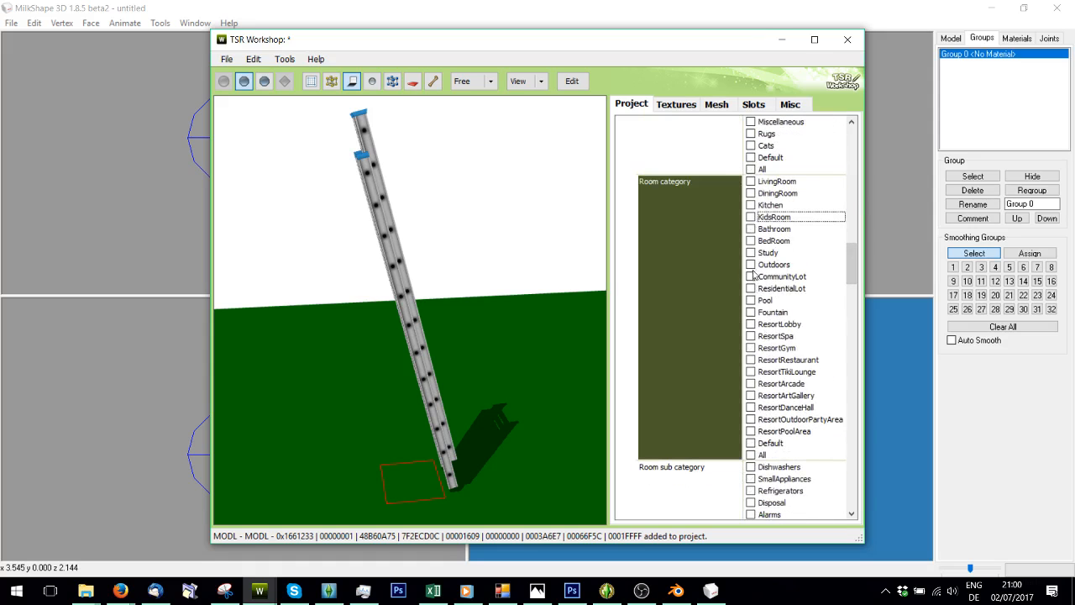
{"action": "left_click_drag", "start_coordinate": [851, 259], "coordinate": [848, 332]}
{"action": "left_click", "coordinate": [750, 406]}
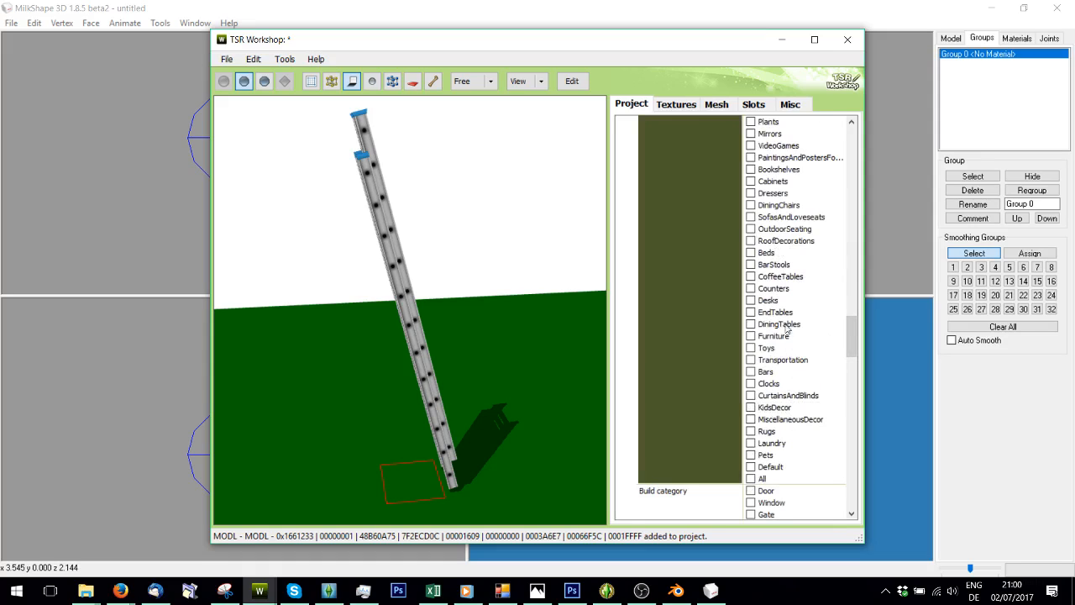
{"action": "left_click_drag", "start_coordinate": [850, 336], "coordinate": [847, 160]}
{"action": "left_click", "coordinate": [771, 290]}
{"action": "left_click_drag", "start_coordinate": [449, 288], "coordinate": [234, 203]}
{"action": "left_click", "coordinate": [675, 105]}
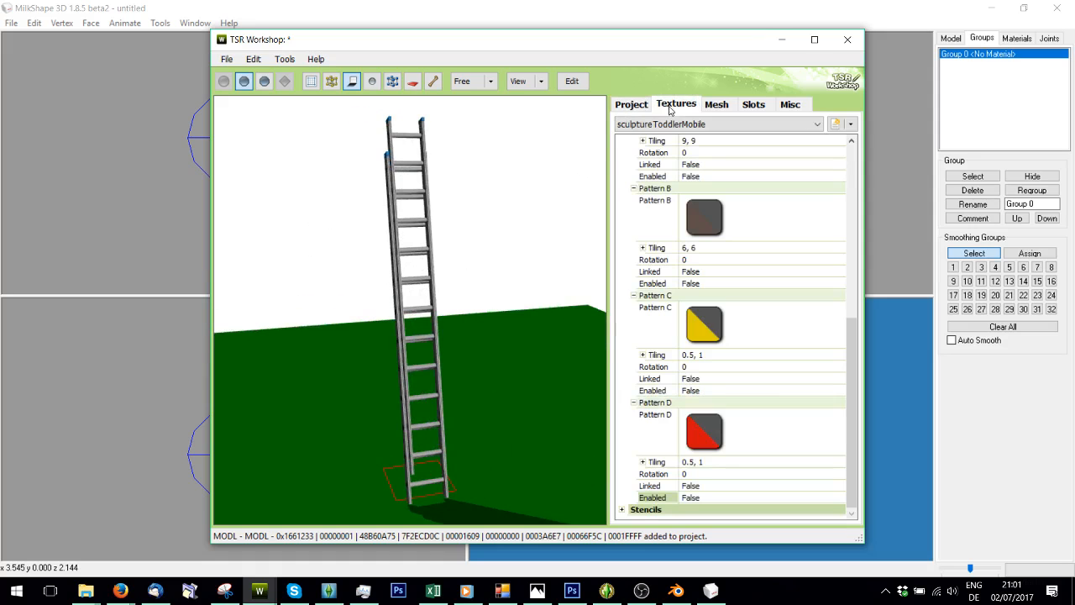
{"action": "left_click_drag", "start_coordinate": [362, 164], "coordinate": [569, 292]}
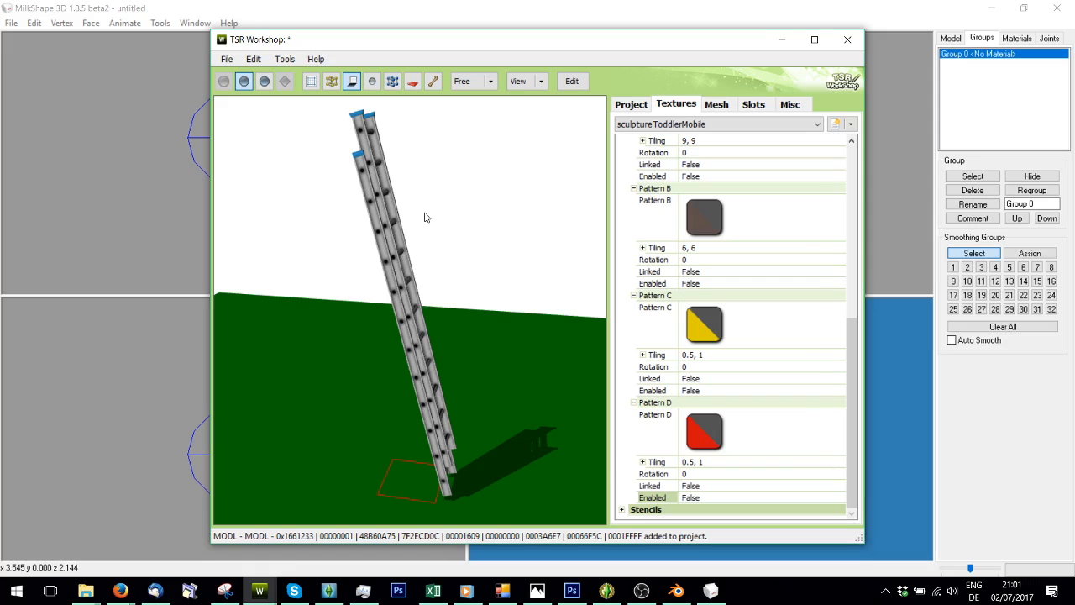
- Export all resources in the project contents as the package Obj_dec_EALadder to the Downloads folder inside Dropbox
{"action": "left_click", "coordinate": [396, 183]}
{"action": "scroll", "coordinate": [428, 330], "scroll_direction": "down", "scroll_amount": 8}
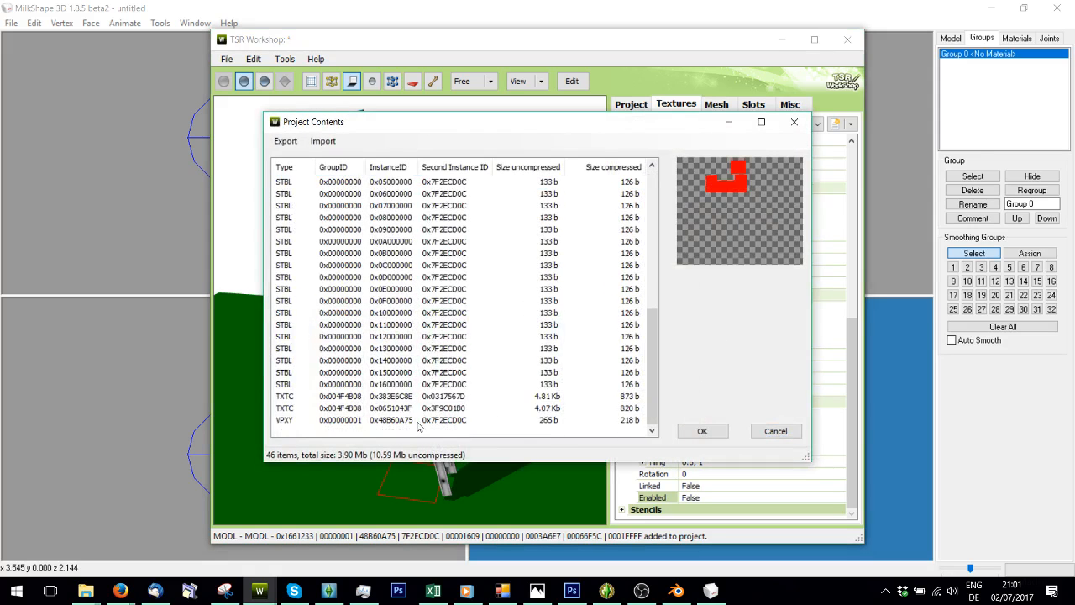
{"action": "left_click", "coordinate": [420, 421], "text": "shift"}
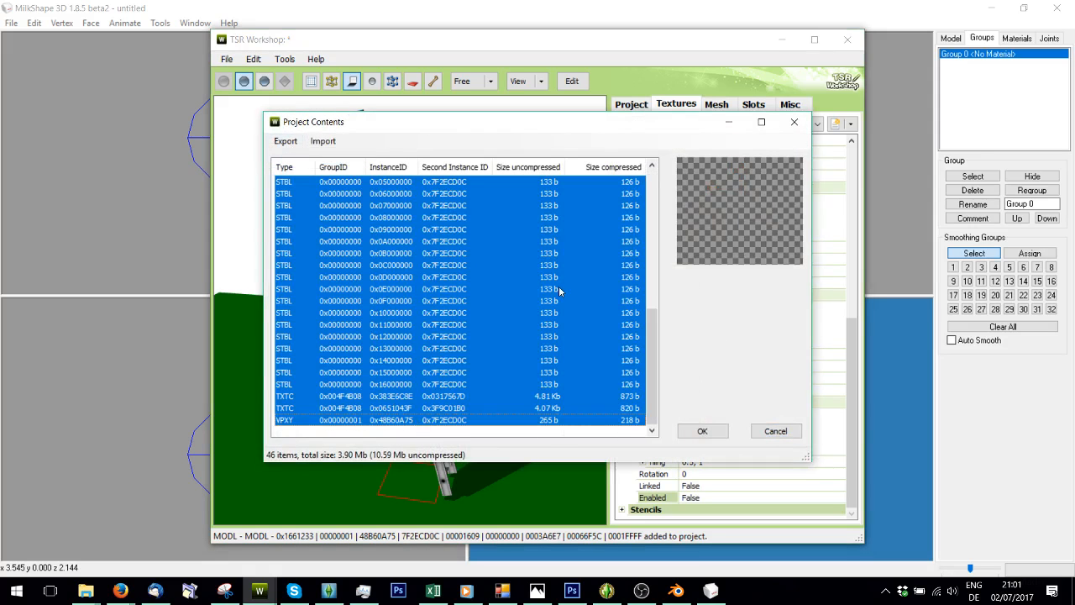
{"action": "scroll", "coordinate": [502, 308], "scroll_direction": "down", "scroll_amount": 1}
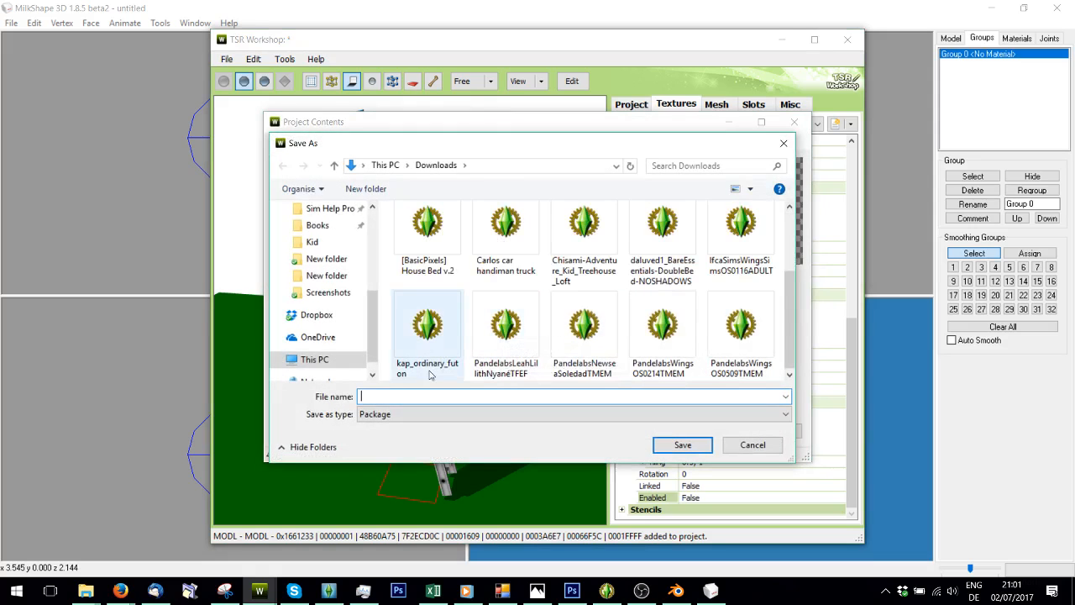
{"action": "scroll", "coordinate": [323, 328], "scroll_direction": "up", "scroll_amount": 5}
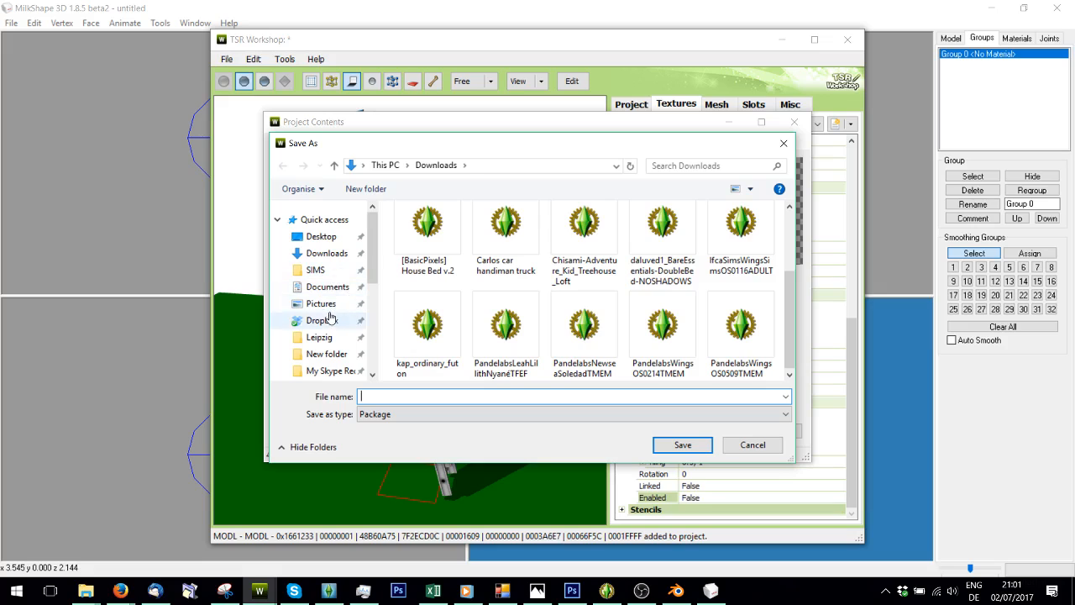
{"action": "left_click", "coordinate": [322, 320]}
{"action": "double_click", "coordinate": [422, 244]}
{"action": "left_click", "coordinate": [445, 396]}
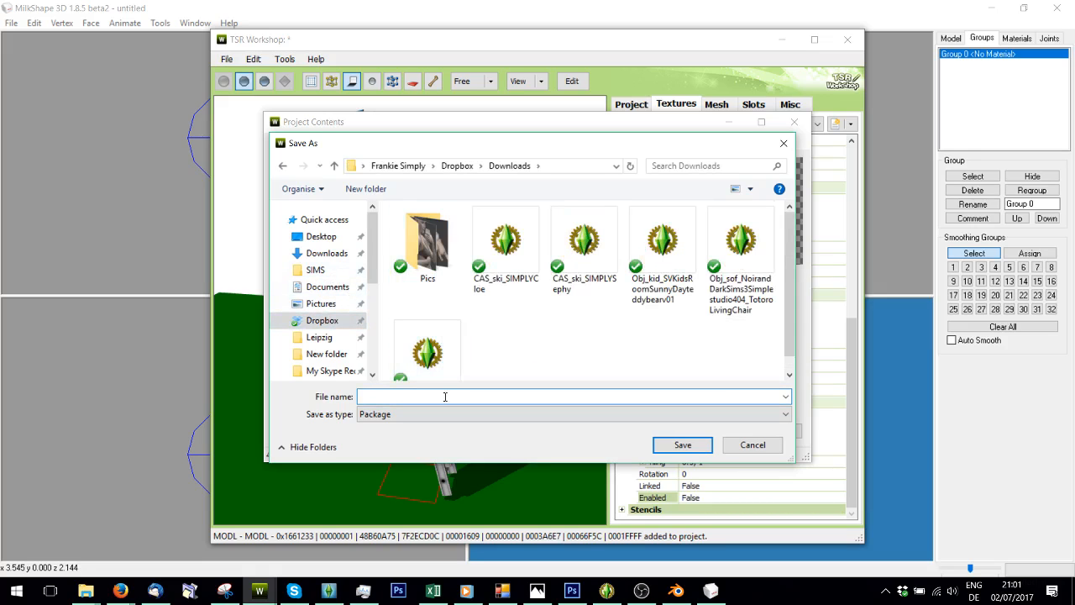
{"action": "type", "text": "Obj_dec_EALadd"}
{"action": "key", "text": "Return"}
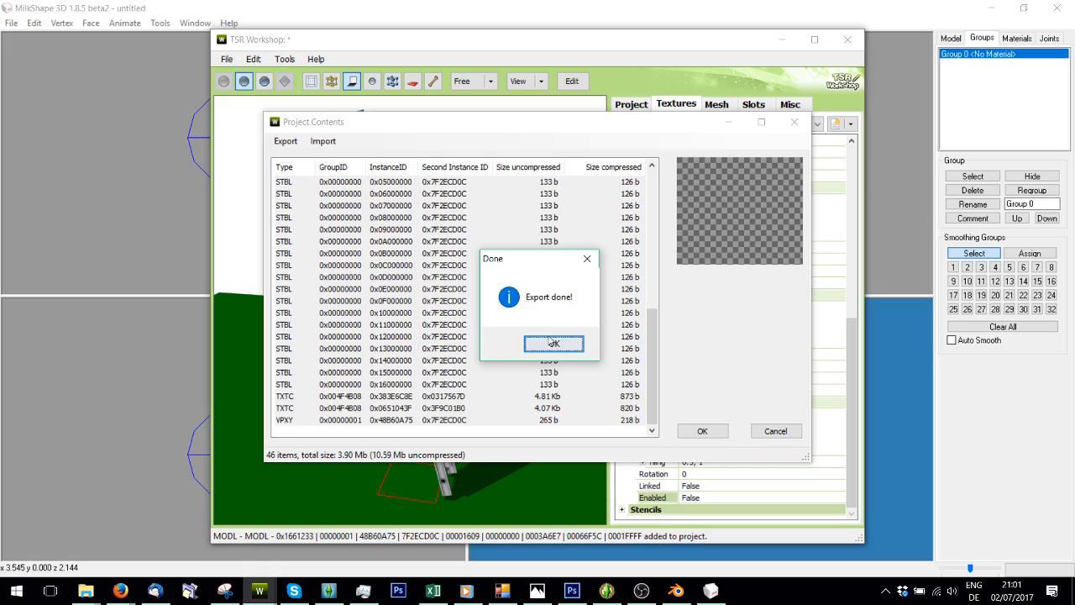
{"action": "left_click", "coordinate": [550, 343]}
- Switch to the File Explorer window of the Dropbox Downloads folder and open the Obj_dec_EALadder package in s3pe
{"action": "mouse_move", "coordinate": [86, 591]}
{"action": "left_click", "coordinate": [430, 525]}
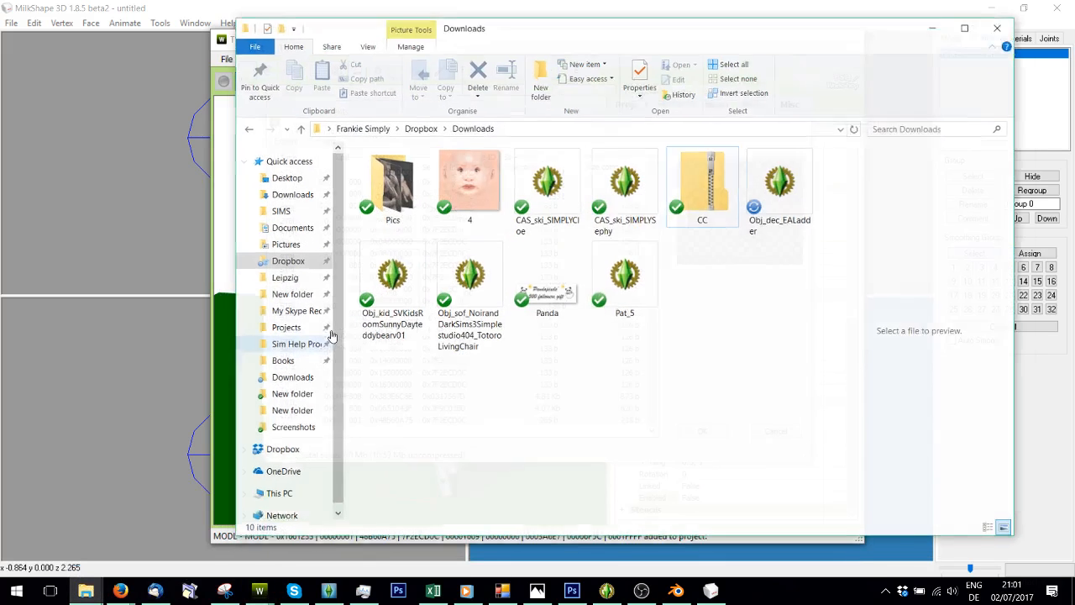
{"action": "double_click", "coordinate": [788, 180]}
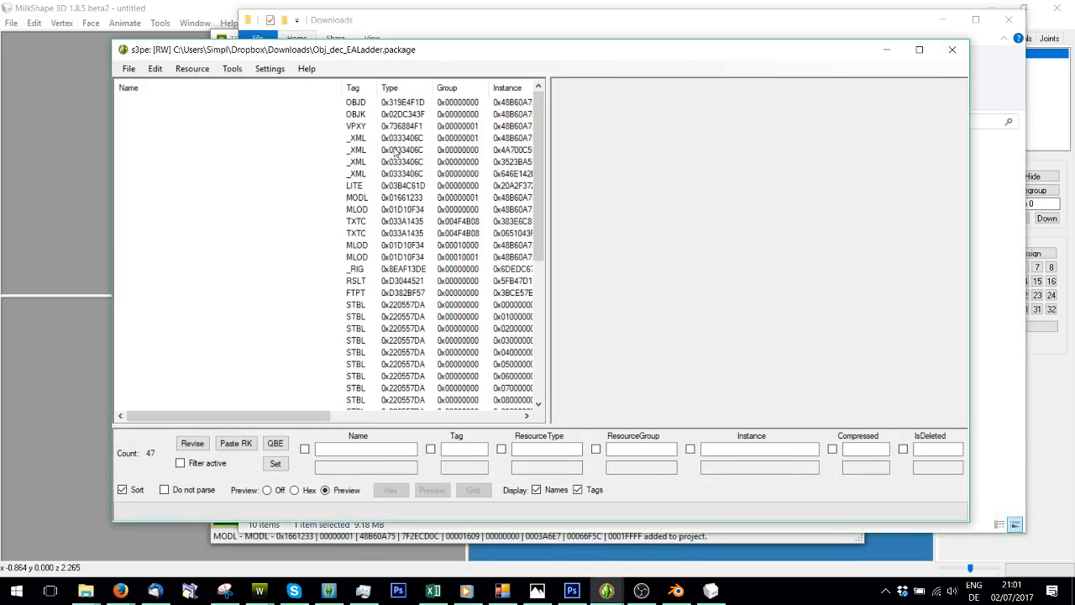
- Delete the _IMG resources with instances starting 0x7B81B36, 0x4B11E80 and 0x371848E, save the package and close s3pe
{"action": "scroll", "coordinate": [421, 305], "scroll_direction": "down", "scroll_amount": 7}
{"action": "left_click", "coordinate": [361, 340]}
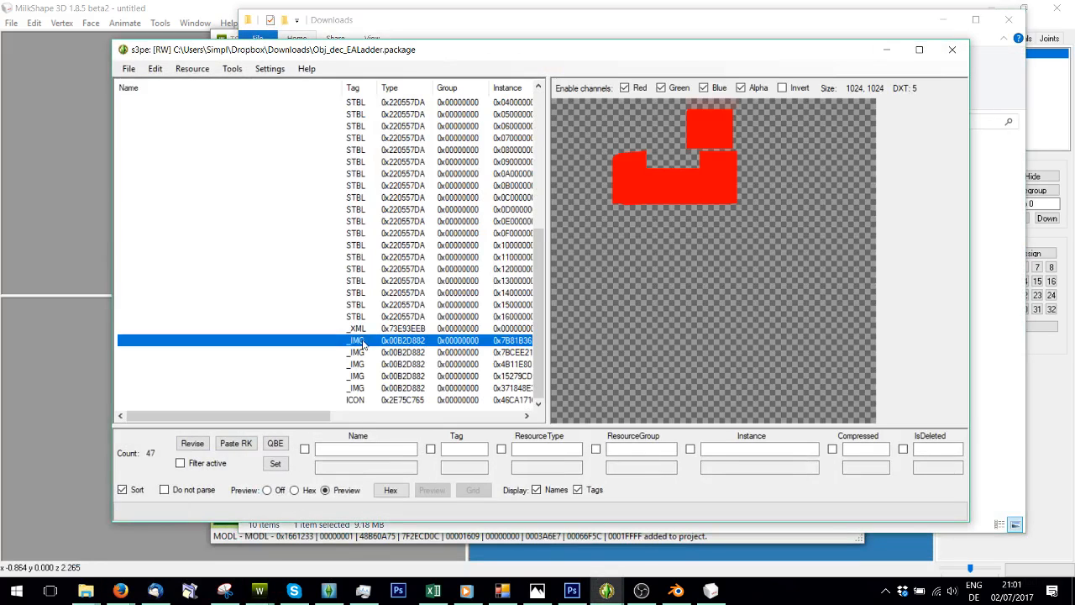
{"action": "left_click", "coordinate": [371, 352]}
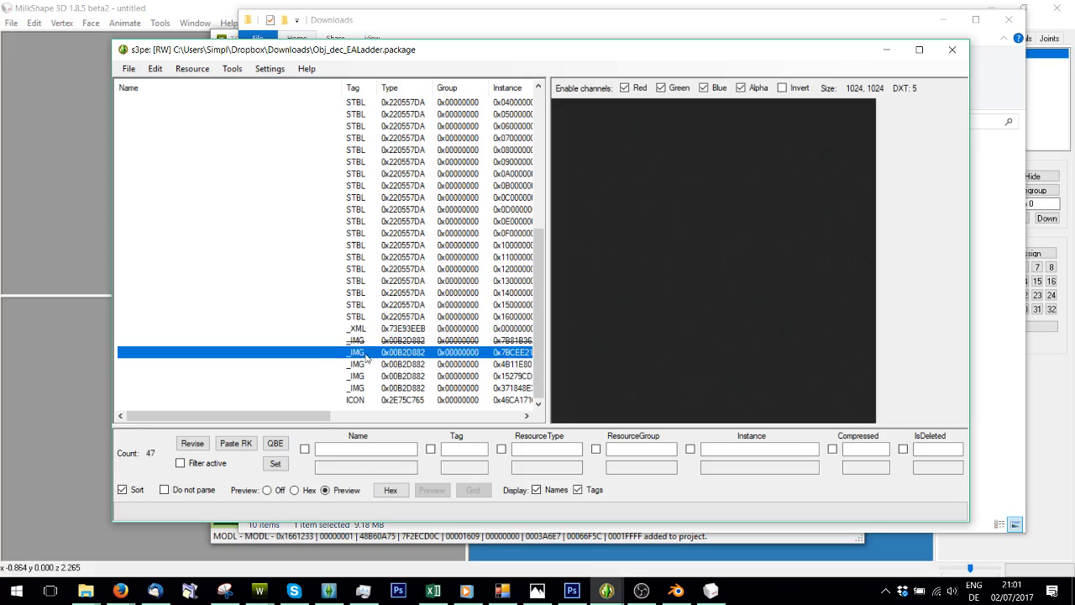
{"action": "left_click", "coordinate": [364, 365]}
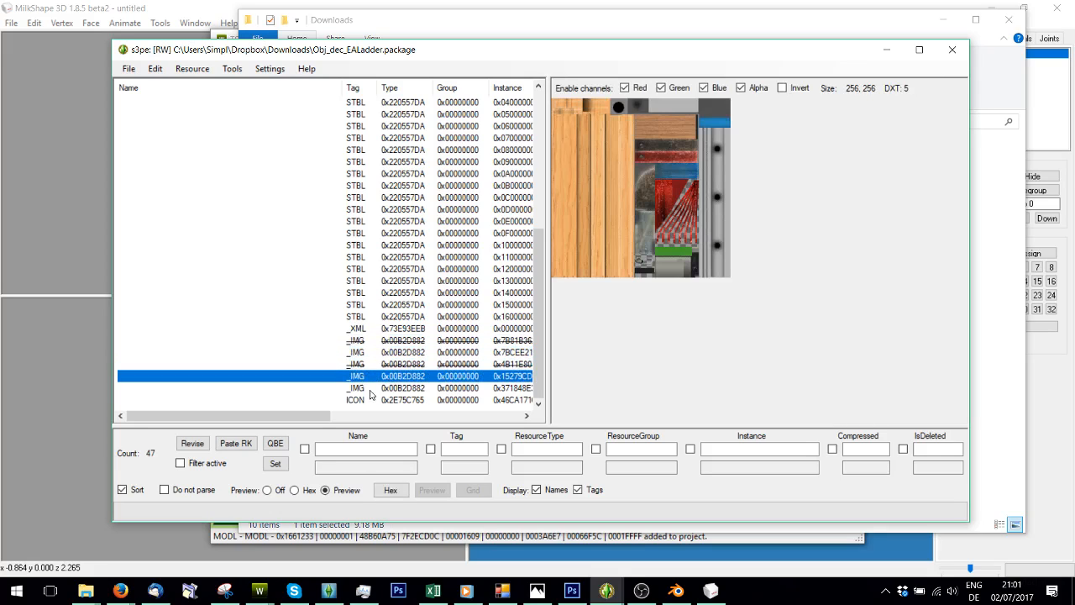
{"action": "left_click", "coordinate": [367, 389]}
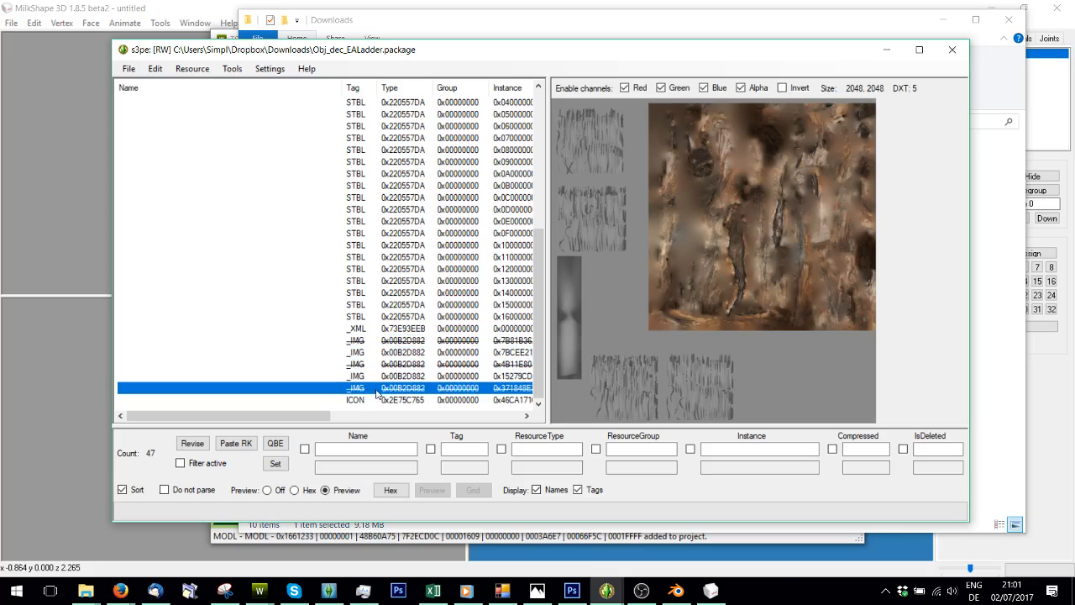
{"action": "left_click", "coordinate": [129, 68]}
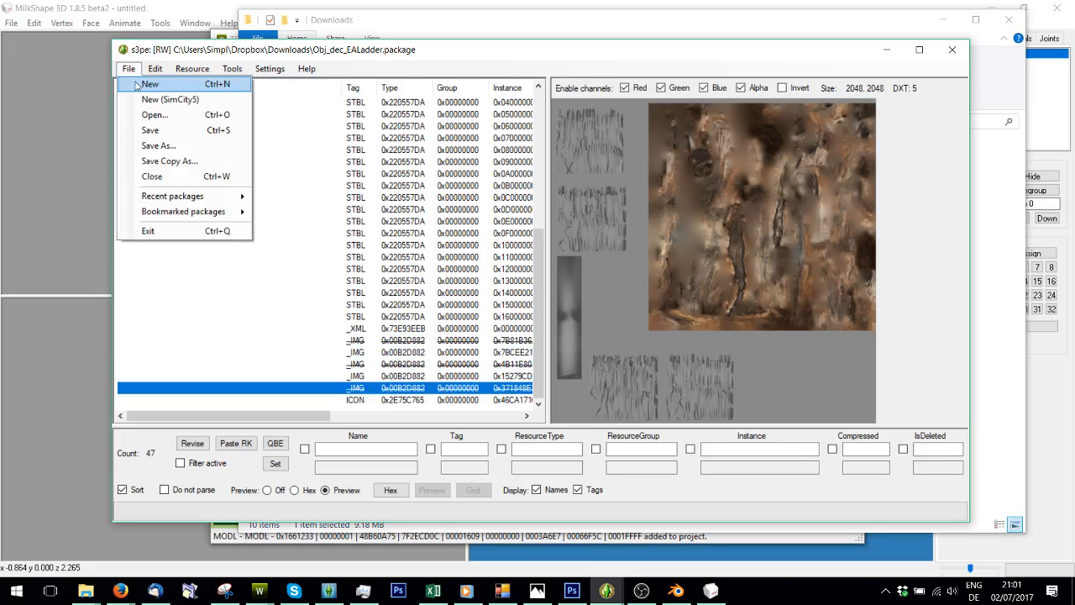
{"action": "left_click", "coordinate": [150, 131]}
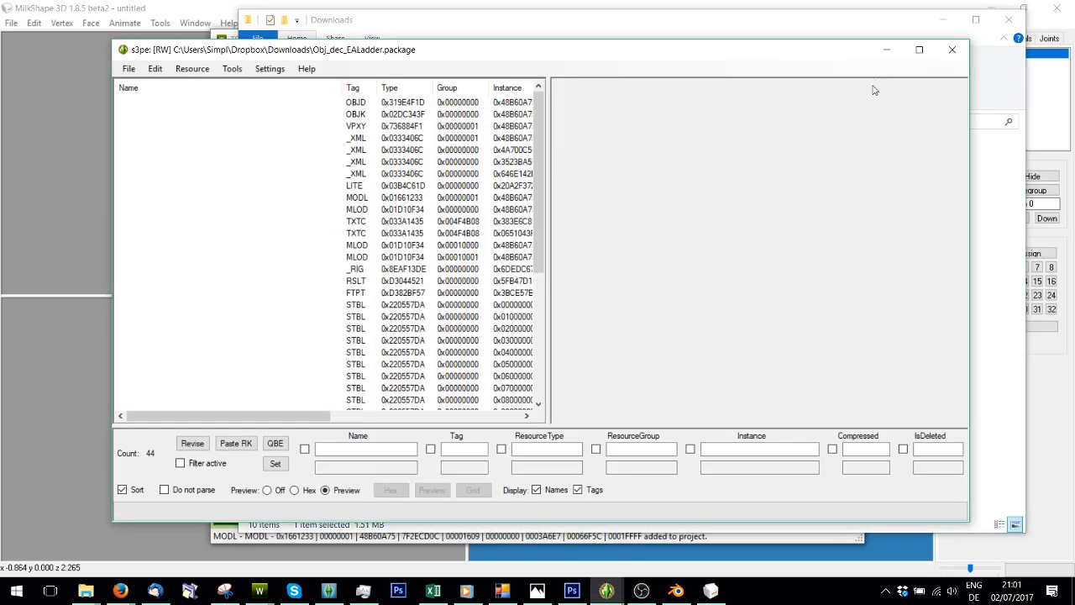
{"action": "left_click", "coordinate": [960, 47]}
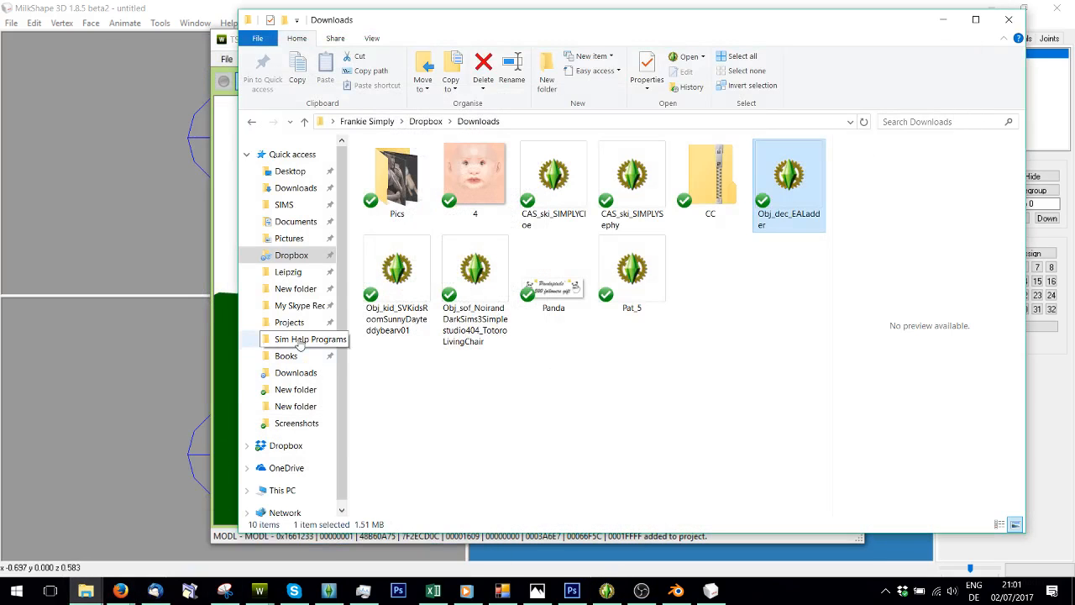
- Open the Sim Help Programs folder in the other File Explorer window and run the Obj_dec_EALadder package through s3rc
{"action": "left_click", "coordinate": [285, 530]}
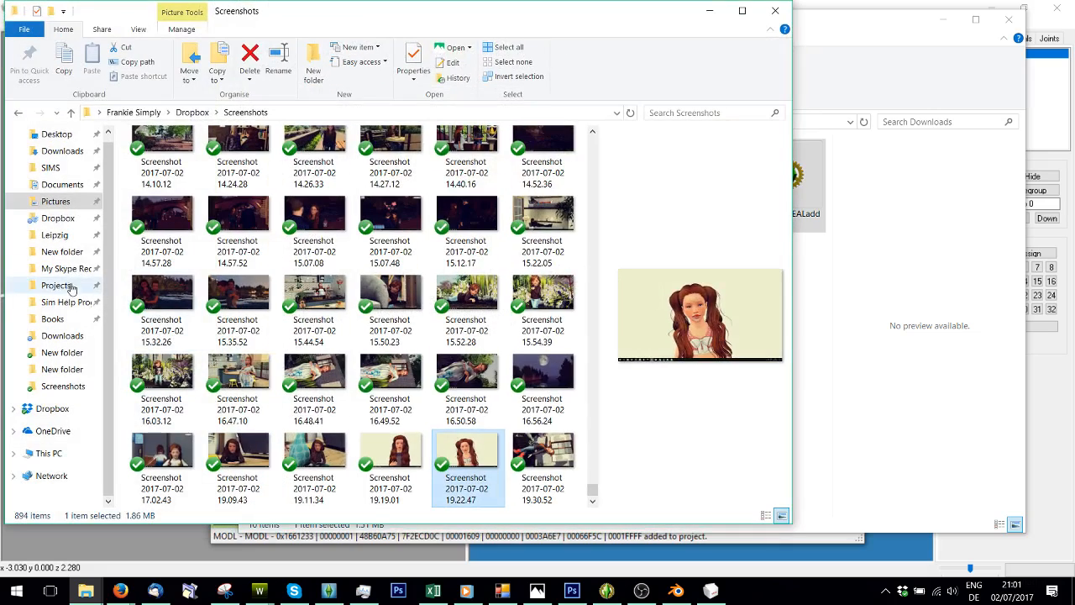
{"action": "left_click", "coordinate": [67, 302]}
{"action": "scroll", "coordinate": [400, 313], "scroll_direction": "down", "scroll_amount": 3}
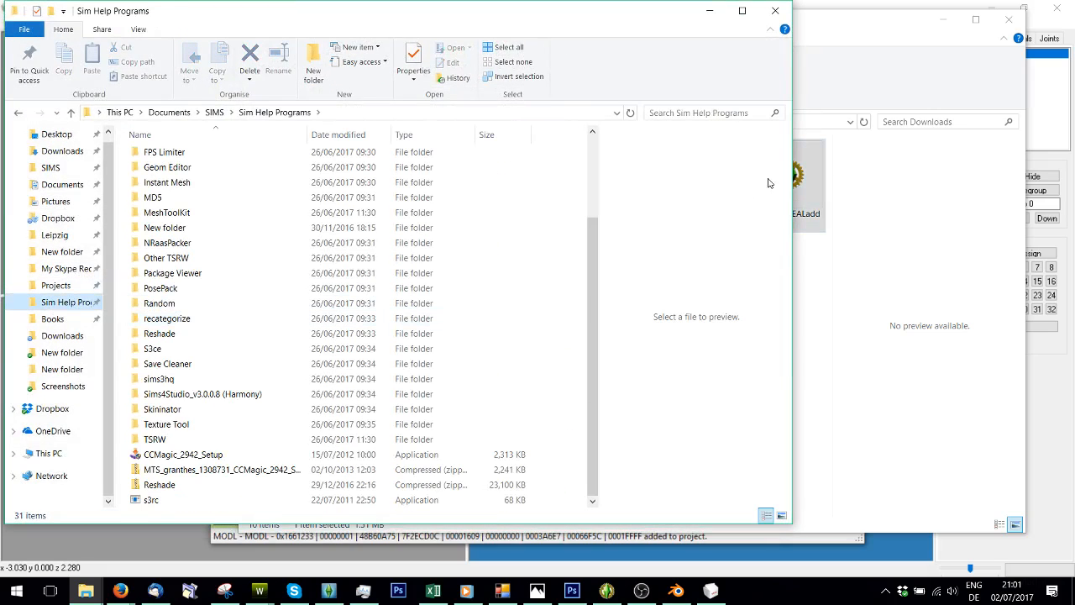
{"action": "left_click_drag", "start_coordinate": [805, 194], "coordinate": [151, 500]}
{"action": "left_click", "coordinate": [888, 364]}
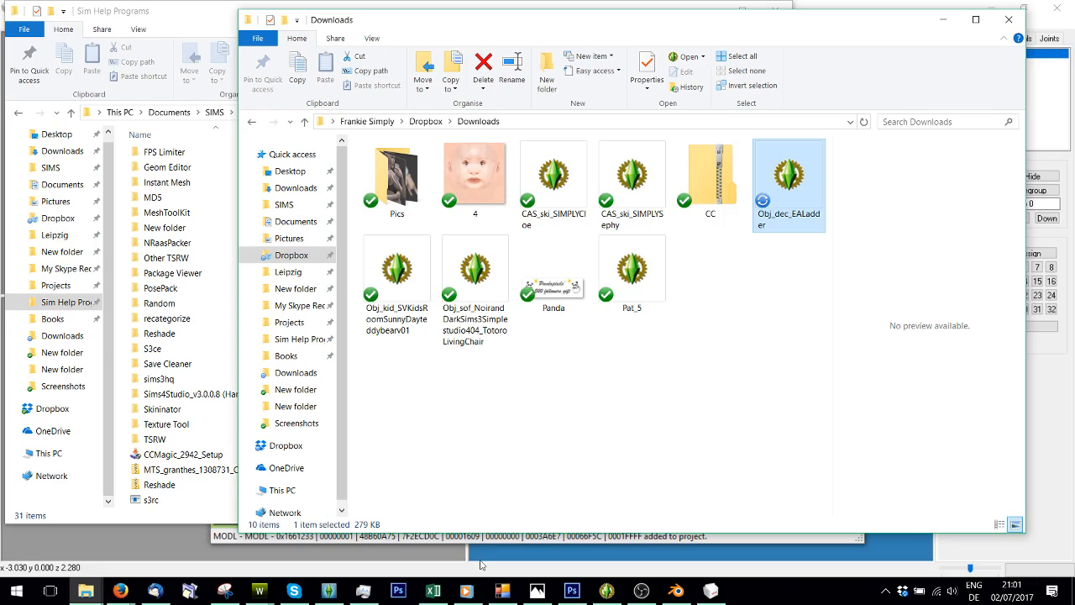
- Clear the desktop and switch to Blender to examine the ladder mesh up close, then minimize Blender
{"action": "left_click", "coordinate": [676, 591]}
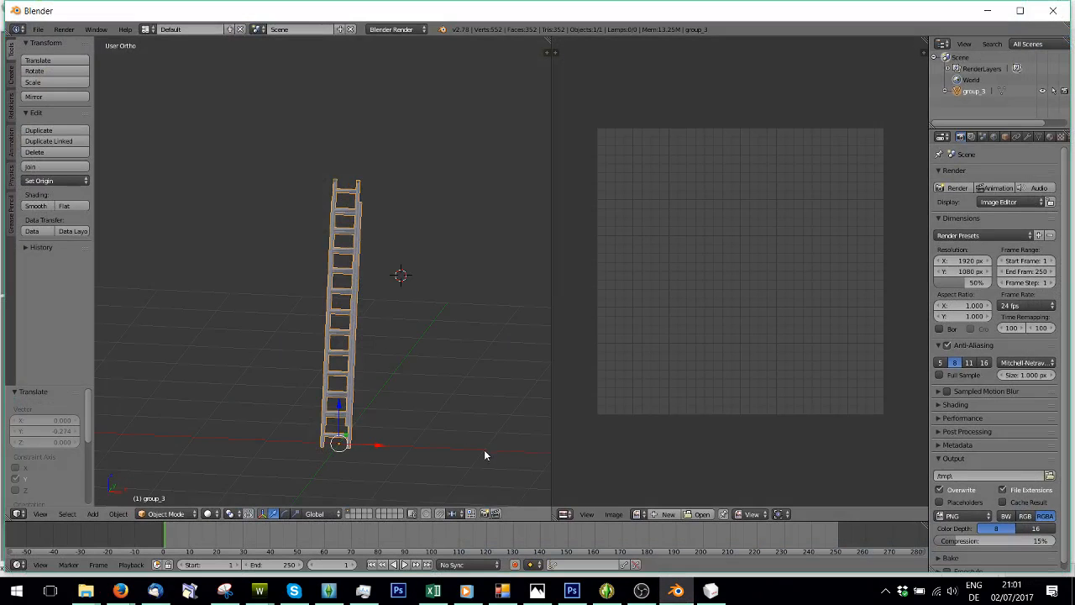
{"action": "left_click", "coordinate": [675, 593]}
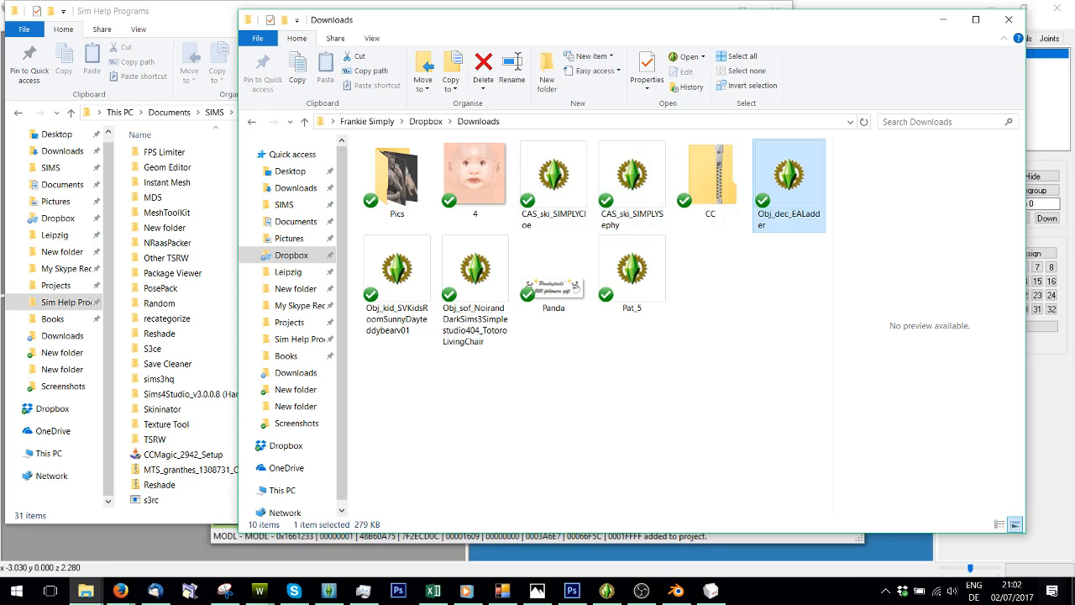
{"action": "left_click", "coordinate": [1073, 592]}
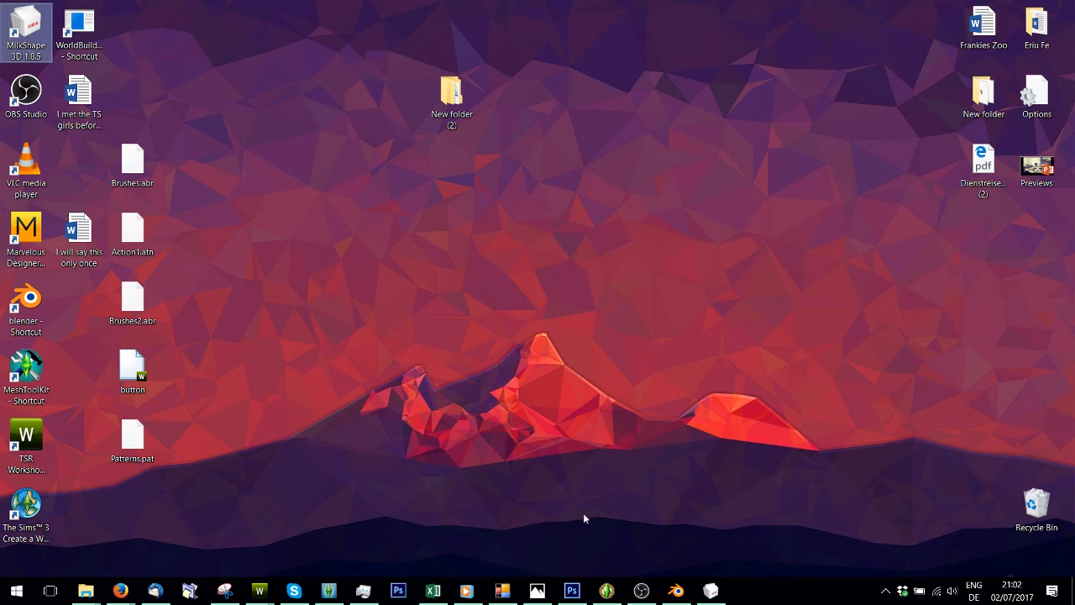
{"action": "left_click", "coordinate": [676, 590]}
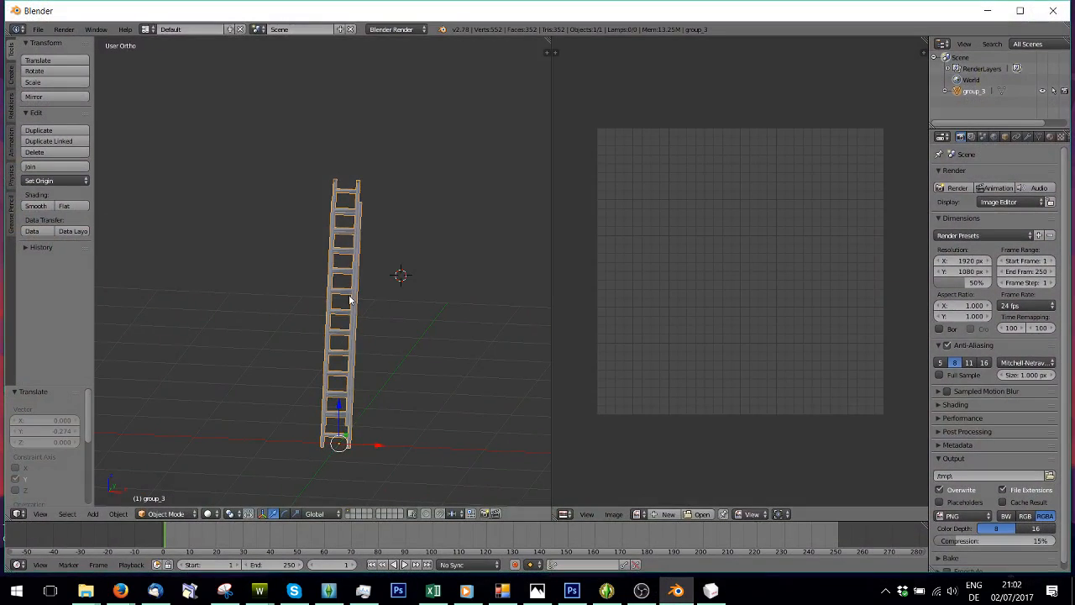
{"action": "scroll", "coordinate": [361, 304], "scroll_direction": "up", "scroll_amount": 3}
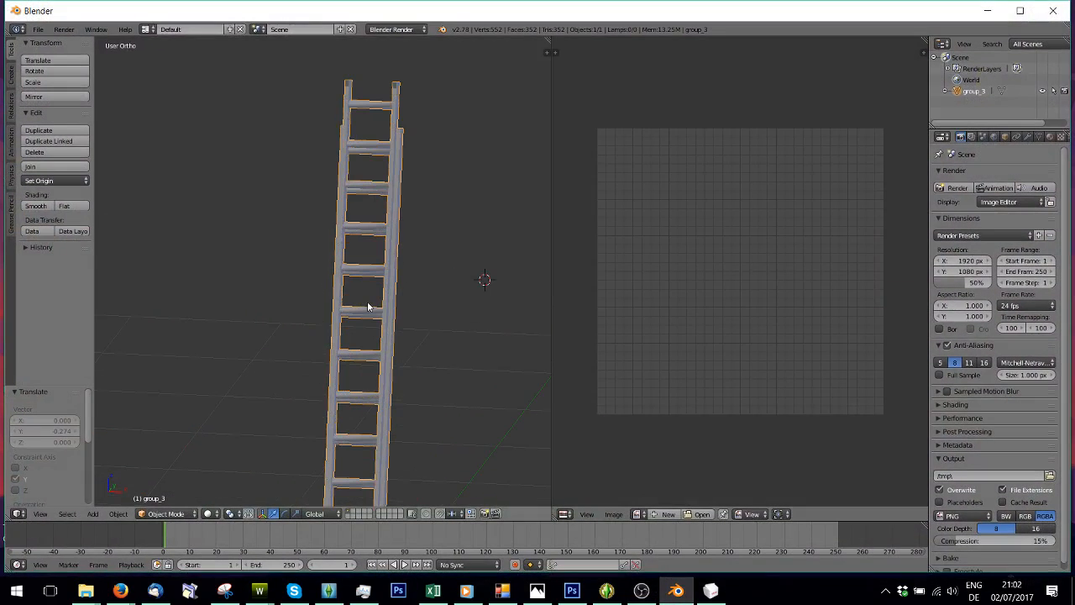
{"action": "middle_click_drag", "start_coordinate": [266, 286], "coordinate": [370, 349]}
{"action": "left_click", "coordinate": [988, 10]}
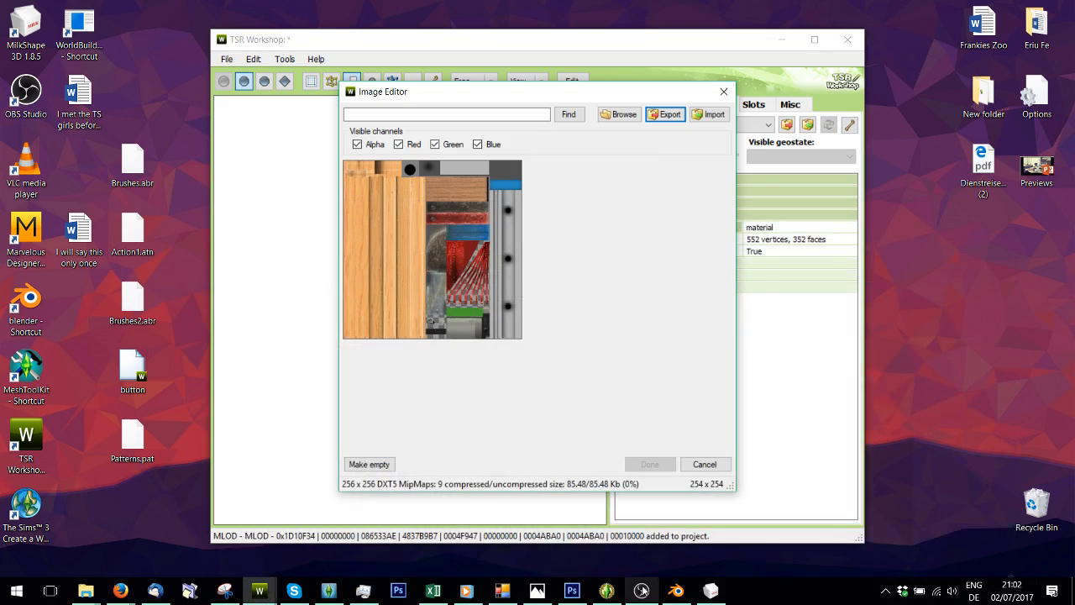